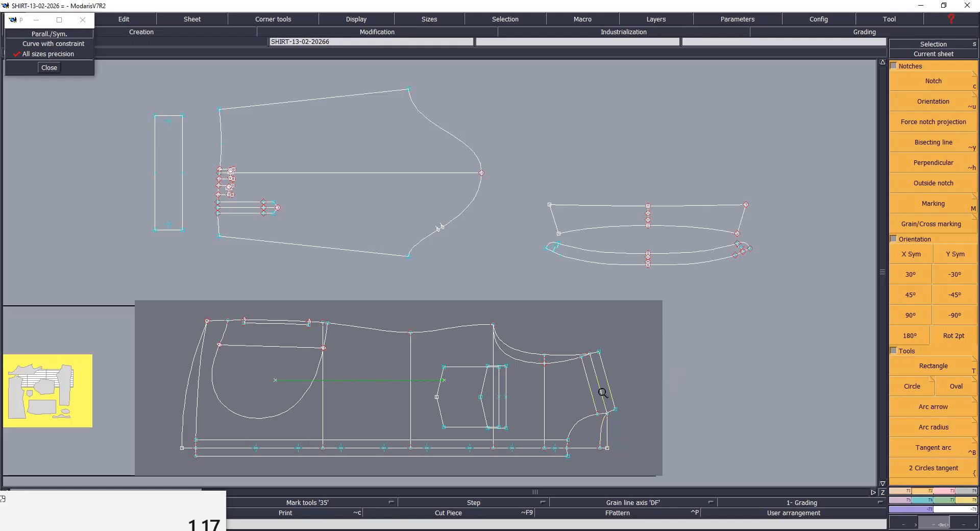
Step: Close the parallel-line options, select all sizes from XXS to 4XL, and display the shirt body sheet as a graded nest
key(Home)
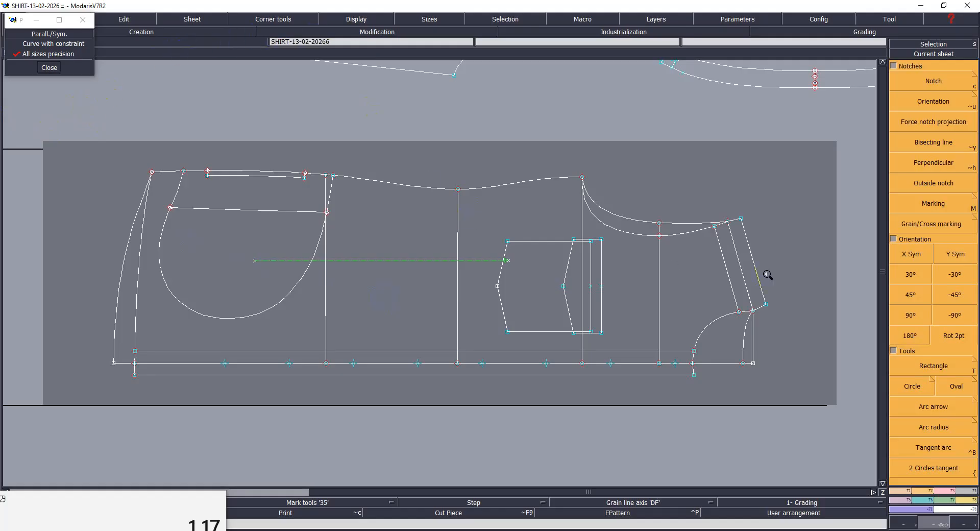
click(761, 305)
click(47, 67)
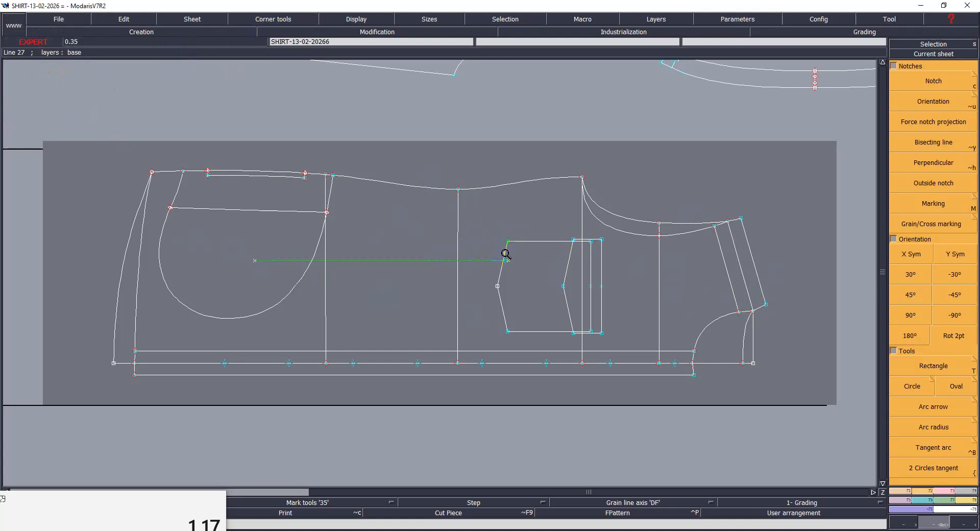
key(F6)
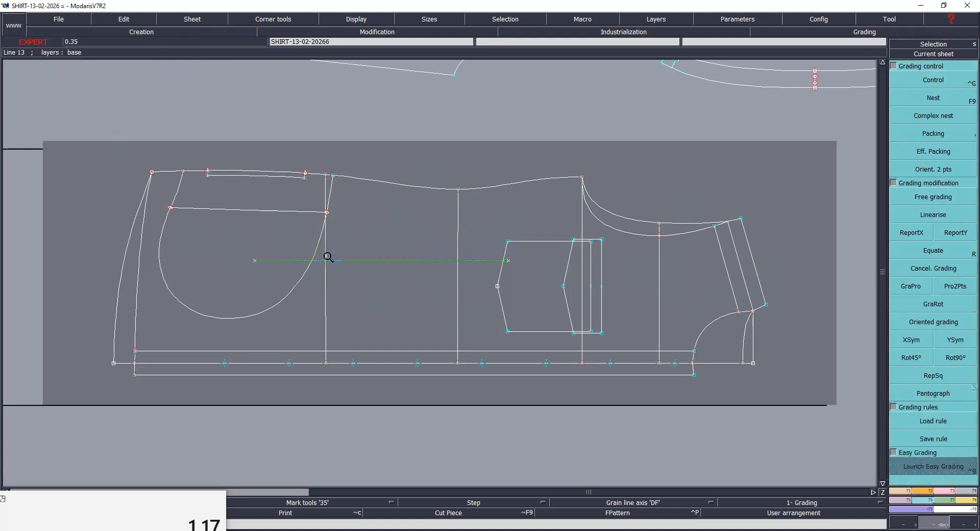
key(ctrl+u)
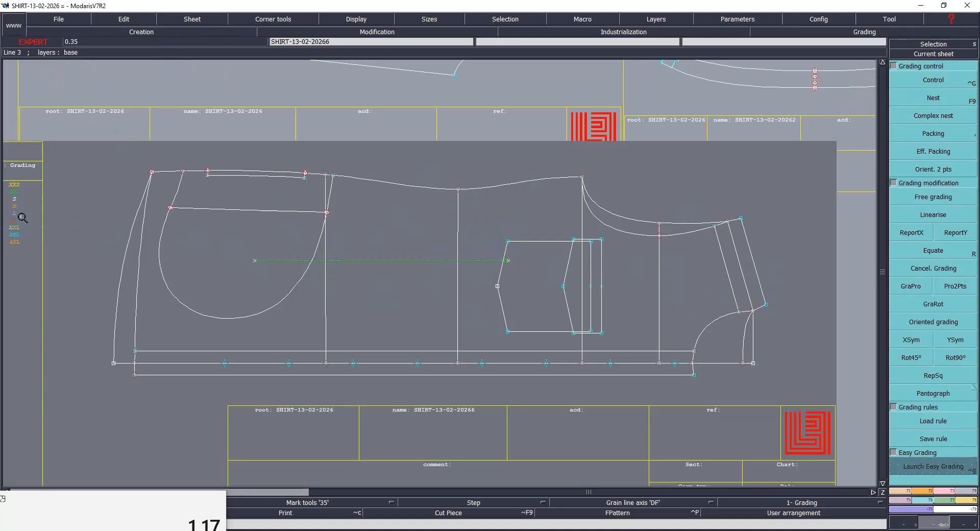
drag(8, 182, 25, 264)
drag(5, 169, 30, 250)
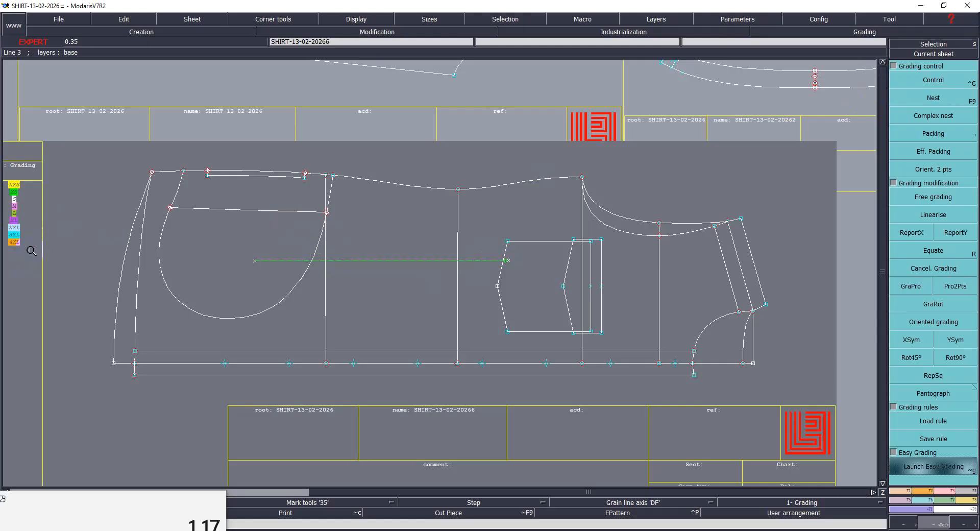
click(934, 97)
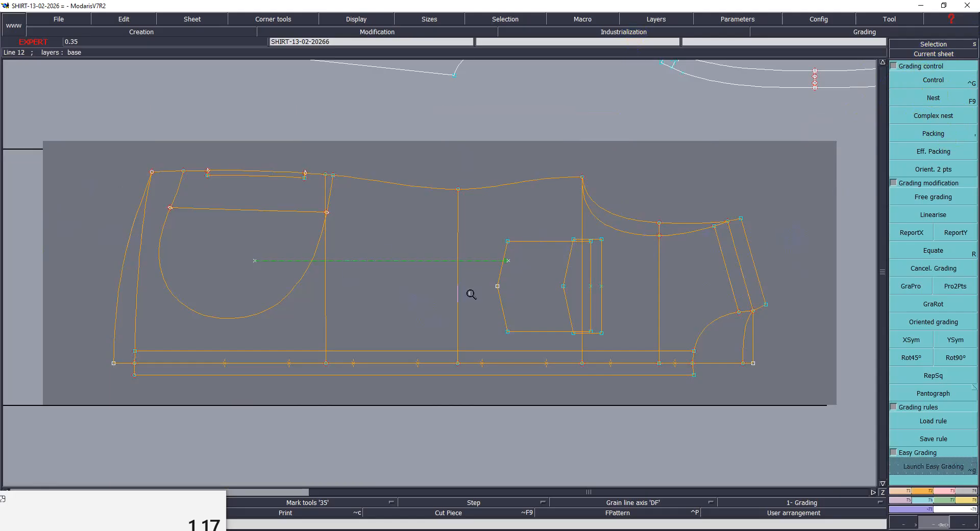
Step: Set the grading of the underarm point on the shirt body to a ddy of 1 for every size
click(956, 88)
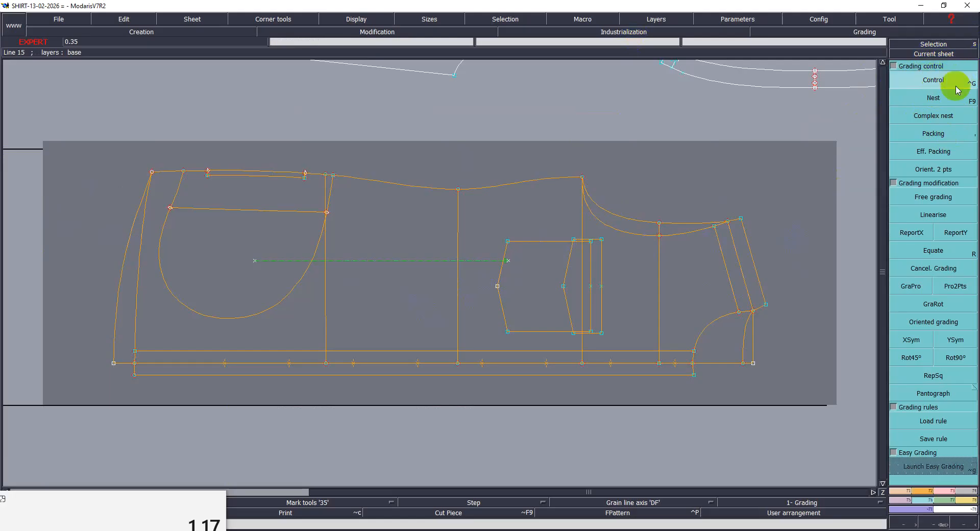
click(584, 180)
click(862, 106)
drag(863, 105, 863, 117)
text(2)
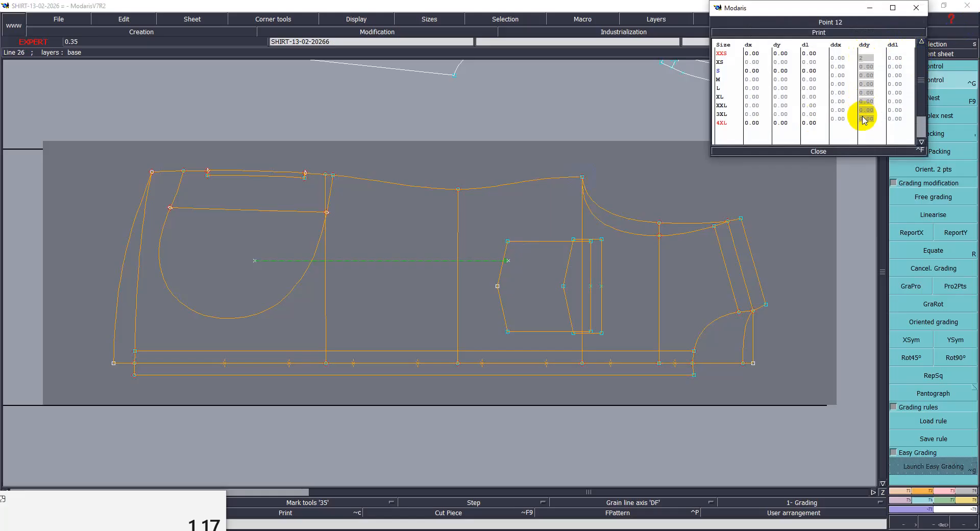
key(Return)
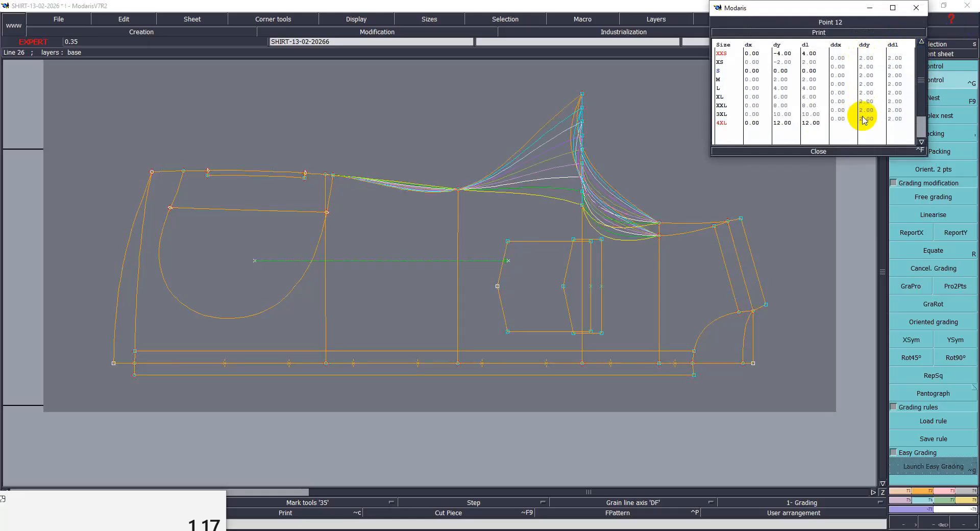
drag(867, 58, 871, 120)
text(1)
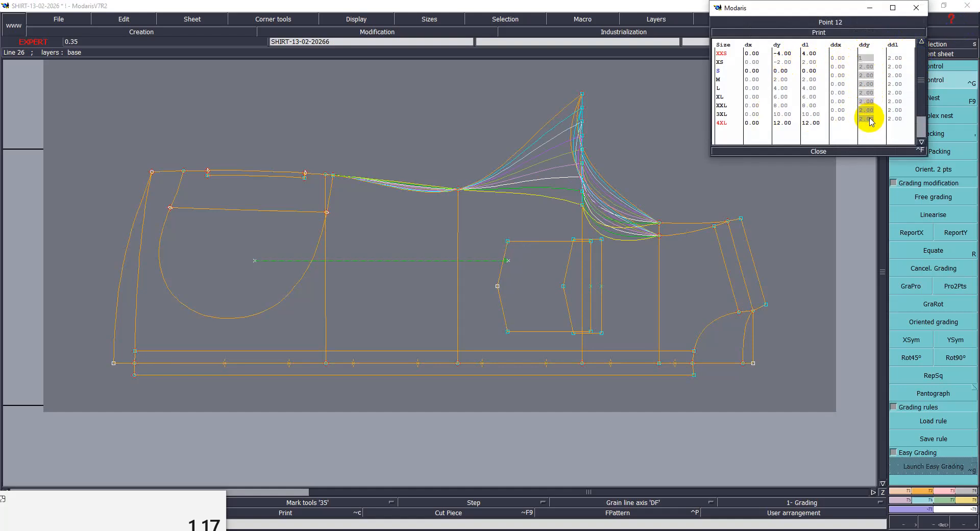
key(Return)
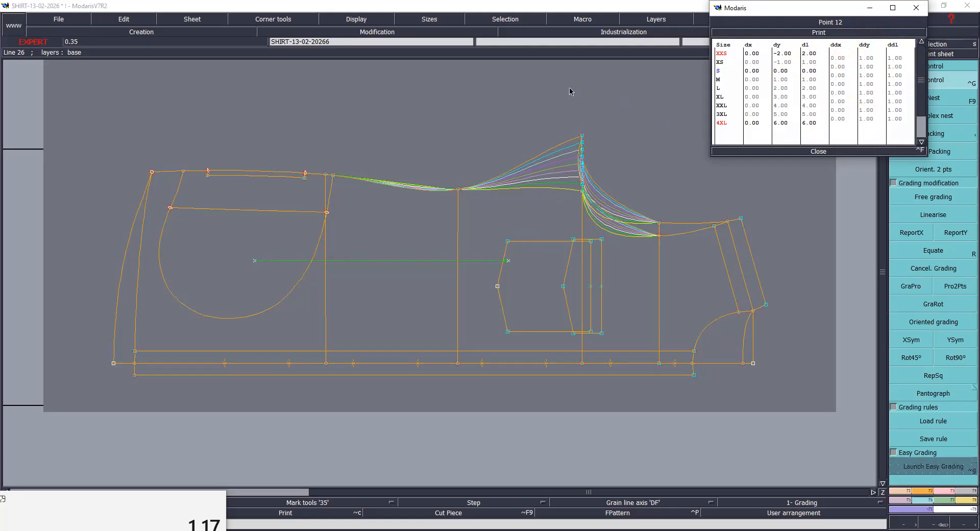
click(820, 152)
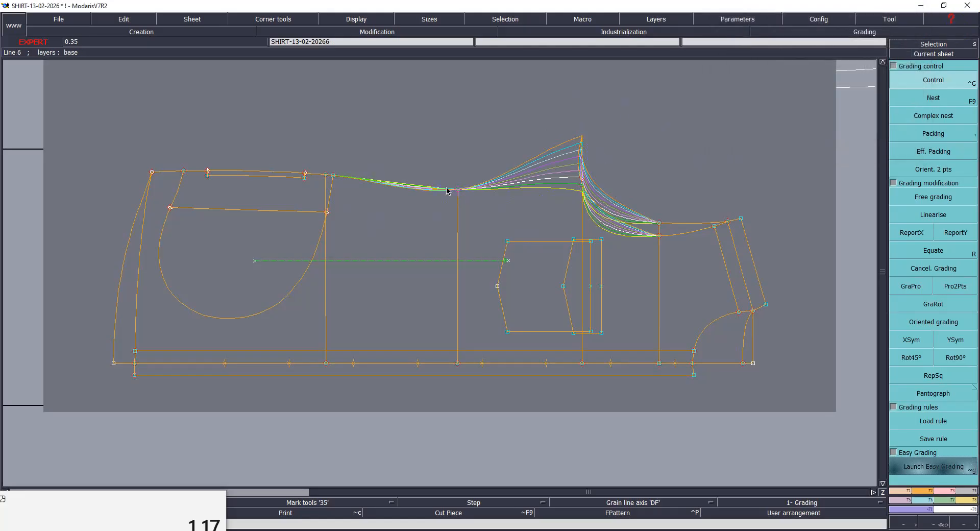
Step: Report the underarm point's Y grading to the waist, hip and hem points along the side seam
drag(102, 103, 603, 201)
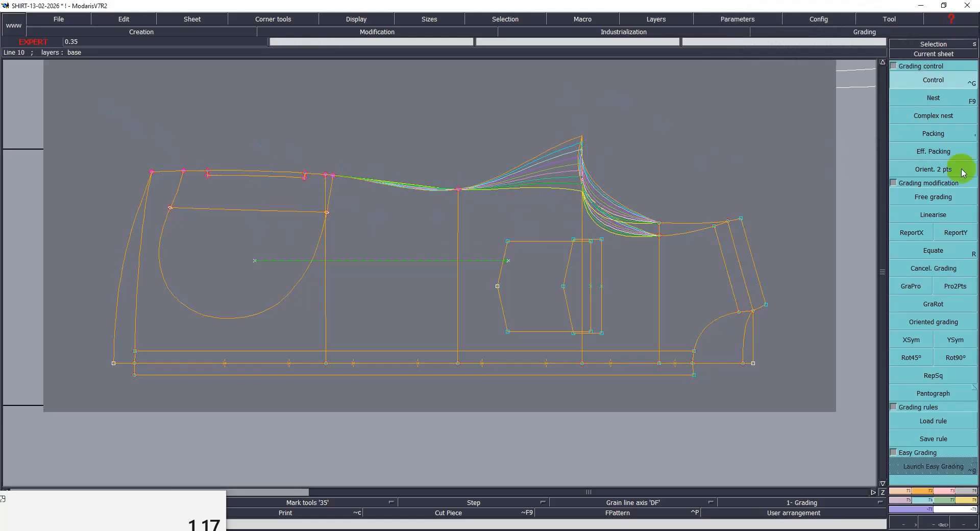
click(956, 232)
click(582, 175)
click(458, 190)
click(454, 124)
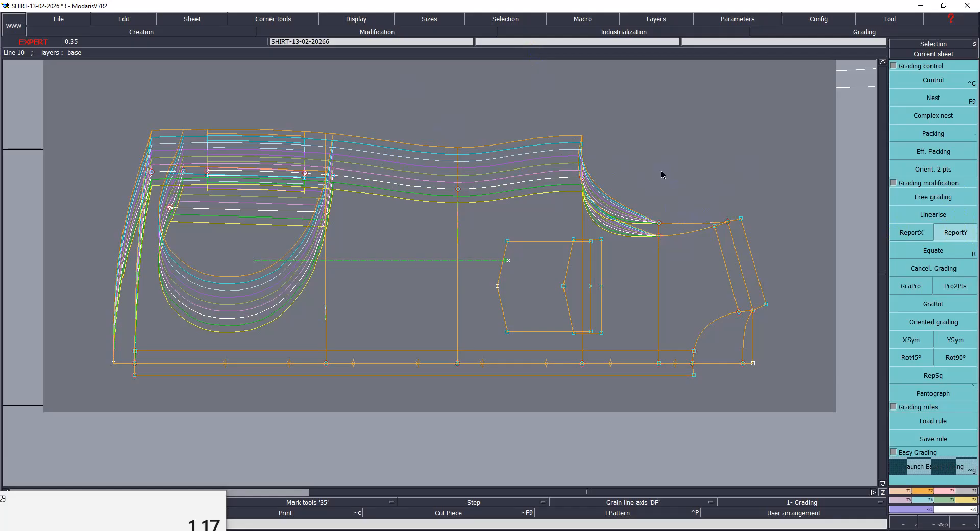
Step: Set the grading of the armhole end of the middle shoulder line to a ddy of 0.75 for every size
click(932, 80)
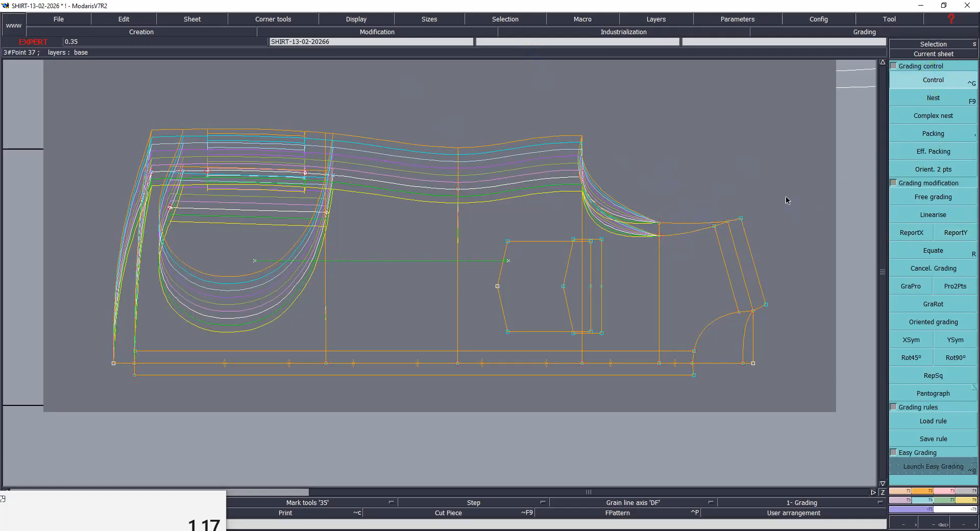
click(727, 221)
drag(867, 58, 867, 122)
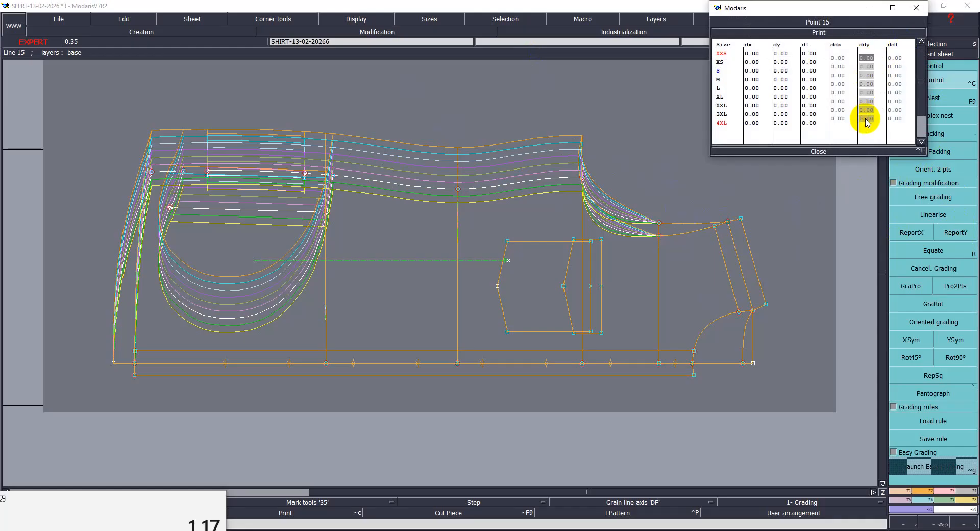
text(.75)
key(Return)
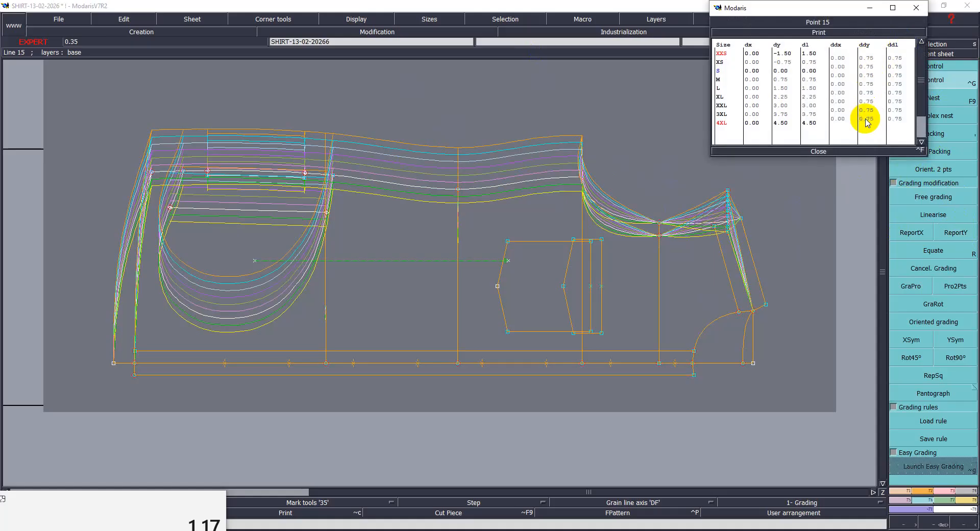
click(823, 151)
Step: Report the shoulder tip's Y grading to the across-chest armhole points and the neighbouring shoulder line ends
drag(637, 153, 760, 252)
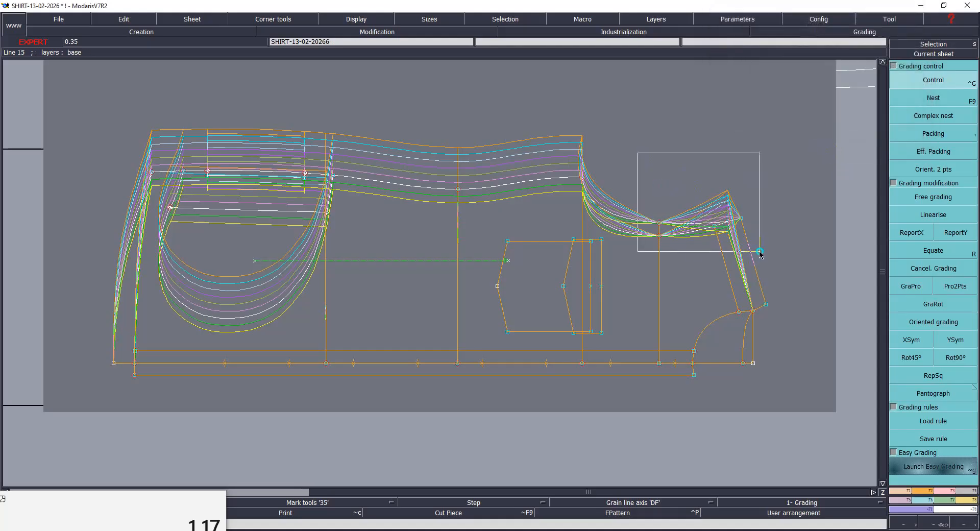
click(955, 233)
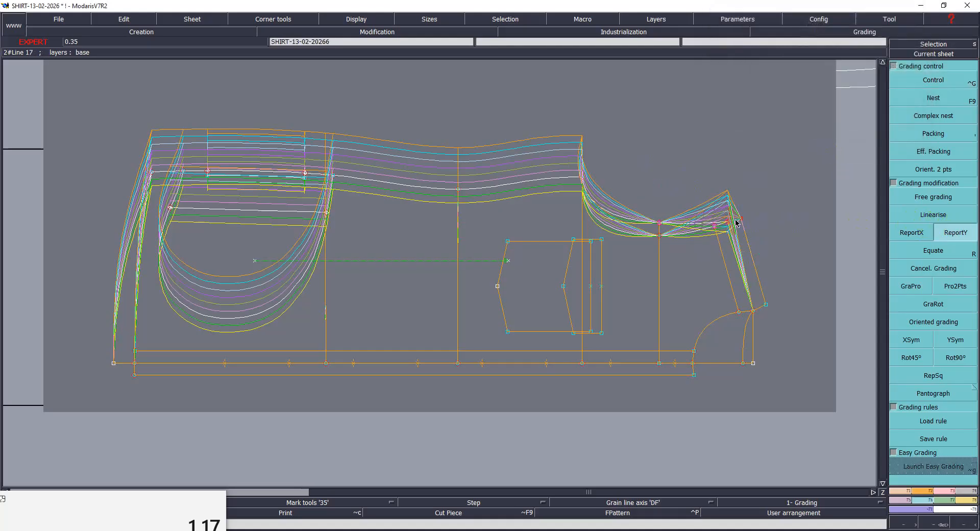
click(742, 219)
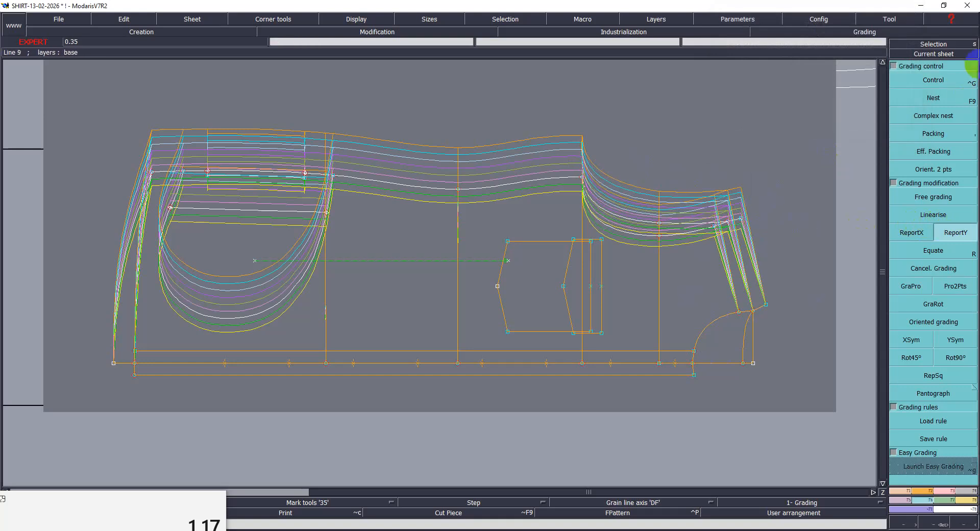
Step: Set the grading of the neck end of the centre line to a ddx of 1 for every size
click(939, 81)
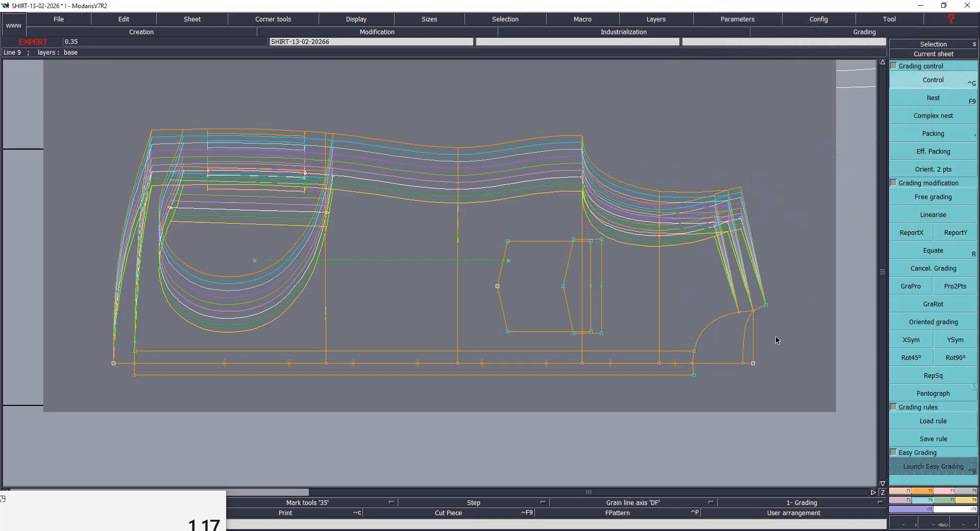
click(754, 364)
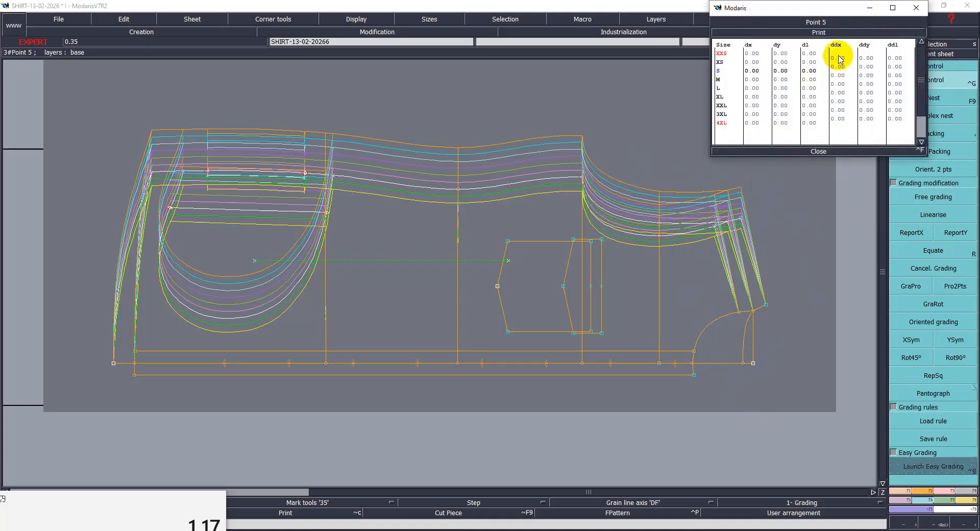
click(833, 118)
text(1)
key(Return)
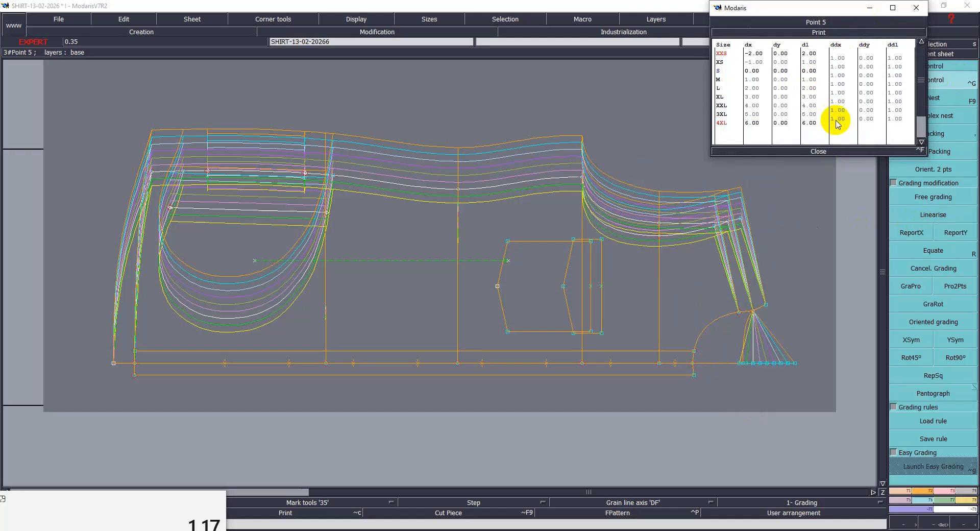
click(809, 151)
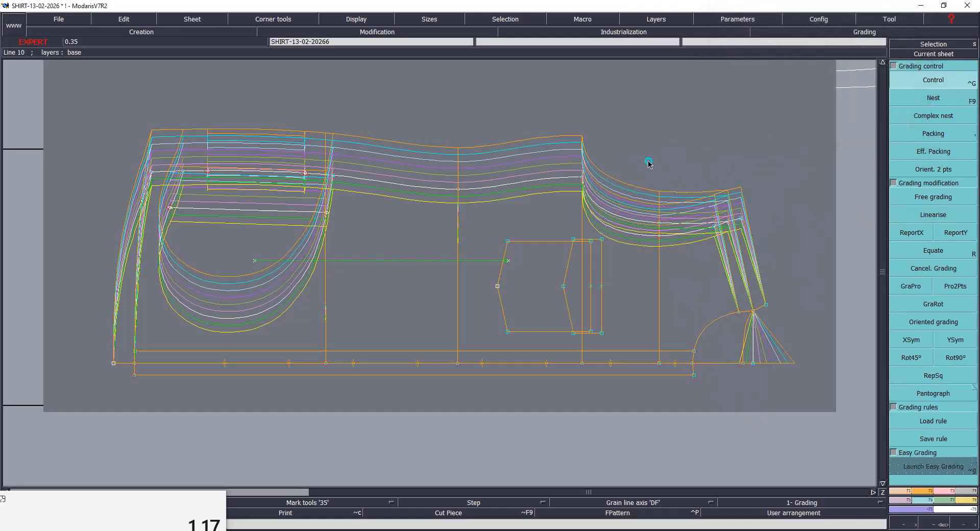
Step: Report the centre neck point's X grading to the neckline, shoulder and across-chest points of the shirt body
drag(650, 137, 812, 393)
click(907, 230)
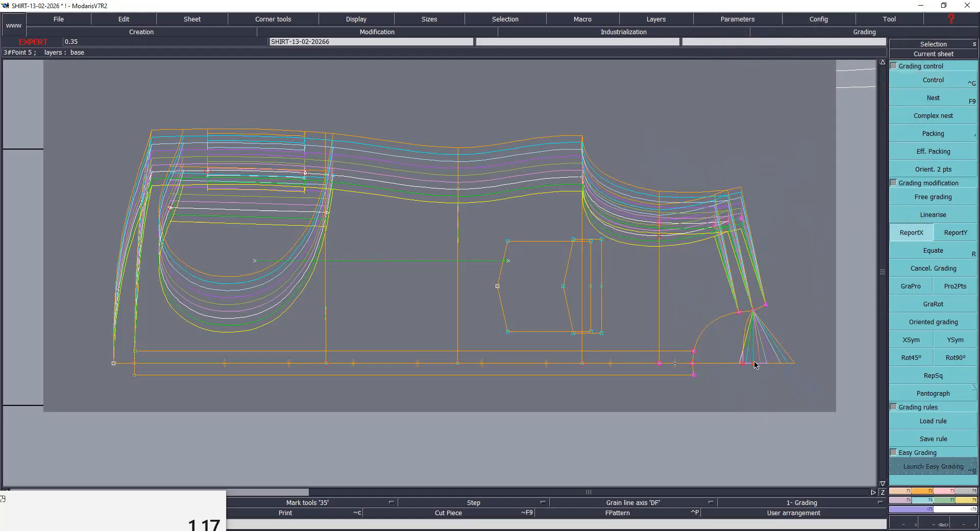
click(753, 311)
click(794, 267)
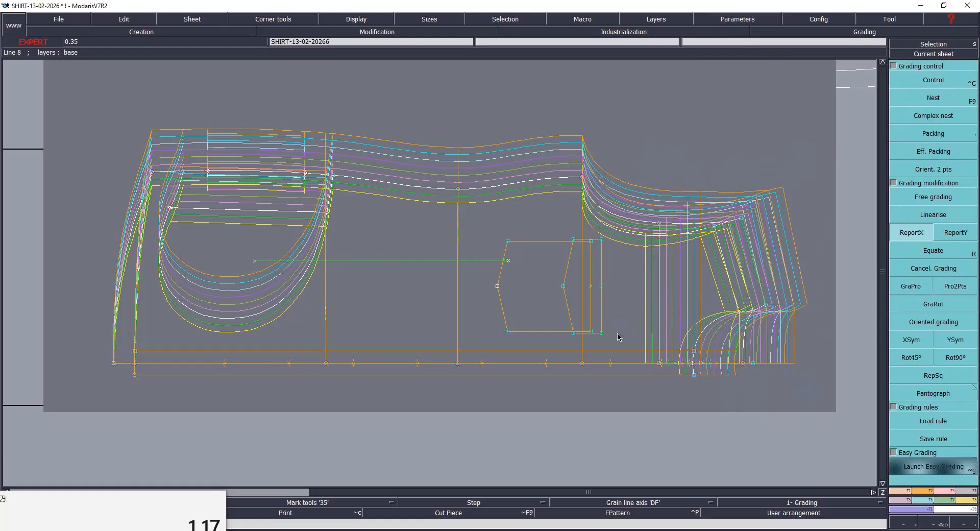
Step: Grade the across-chest armhole points proportionally between the underarm point and the shoulder tip using GraPro
click(911, 84)
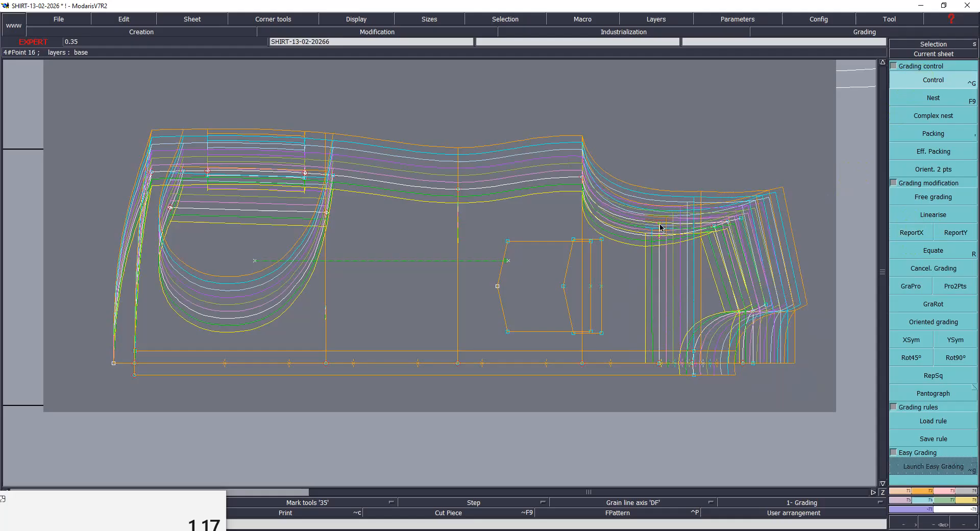
click(934, 134)
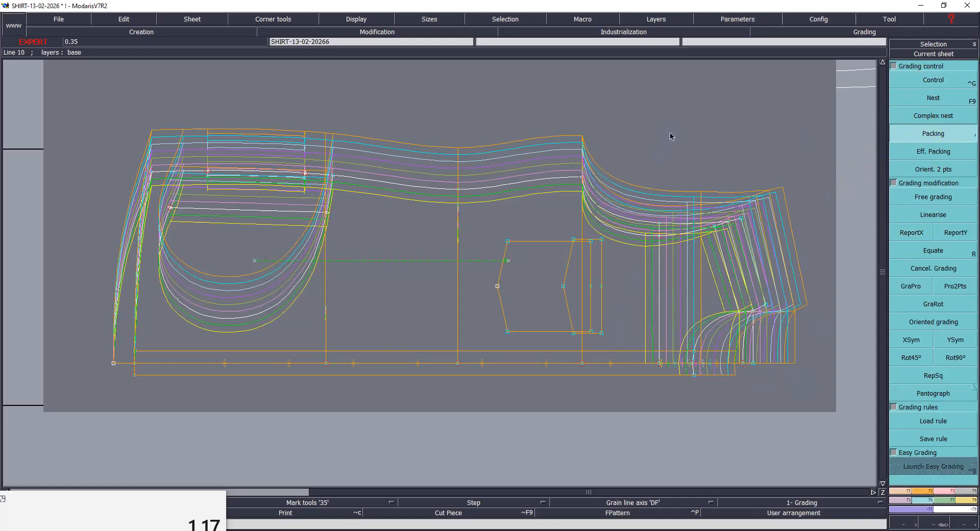
click(910, 287)
click(582, 177)
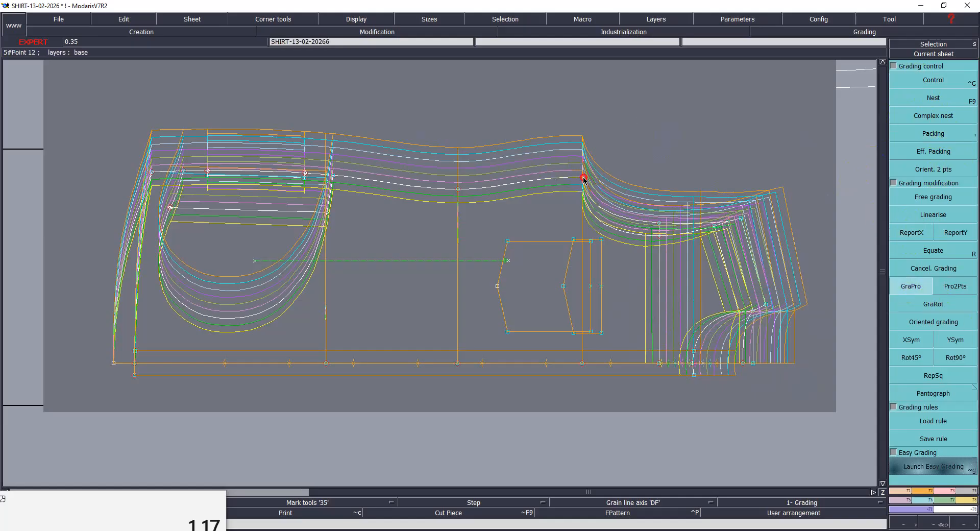
click(727, 221)
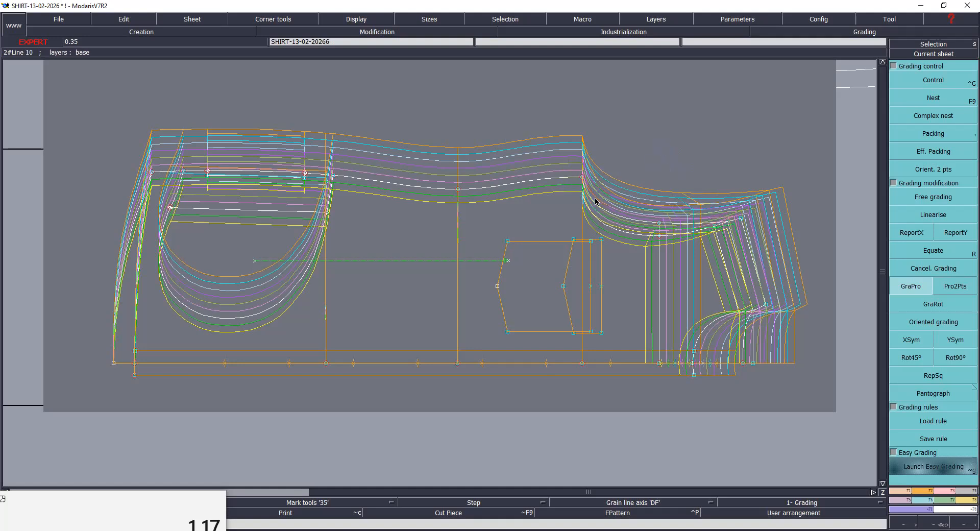
Step: Report the Y grading between the two armhole points of the across-chest line, and report the line's X grading to them
click(942, 238)
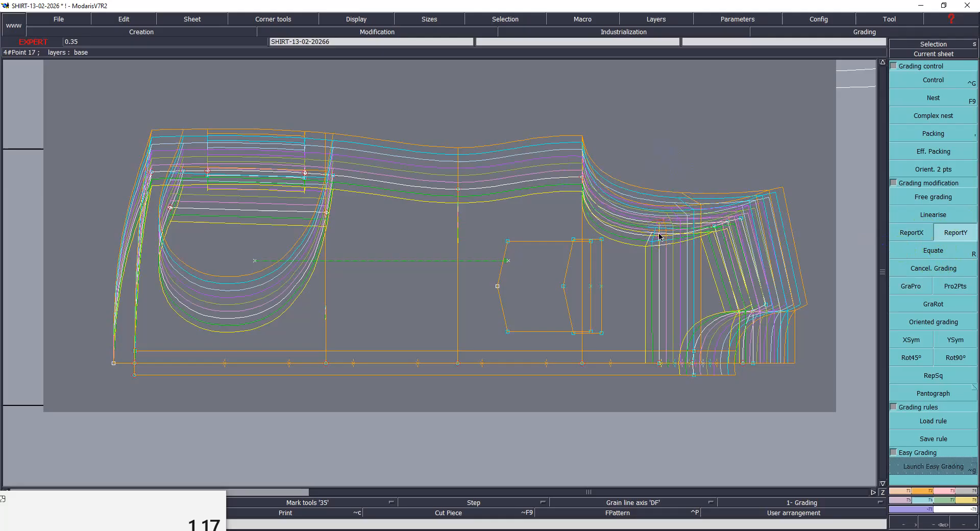
click(910, 232)
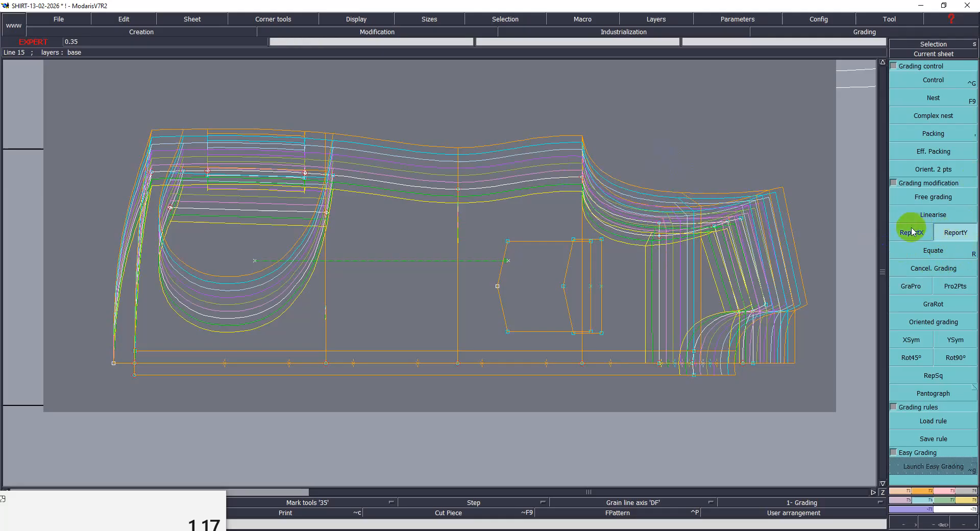
click(660, 224)
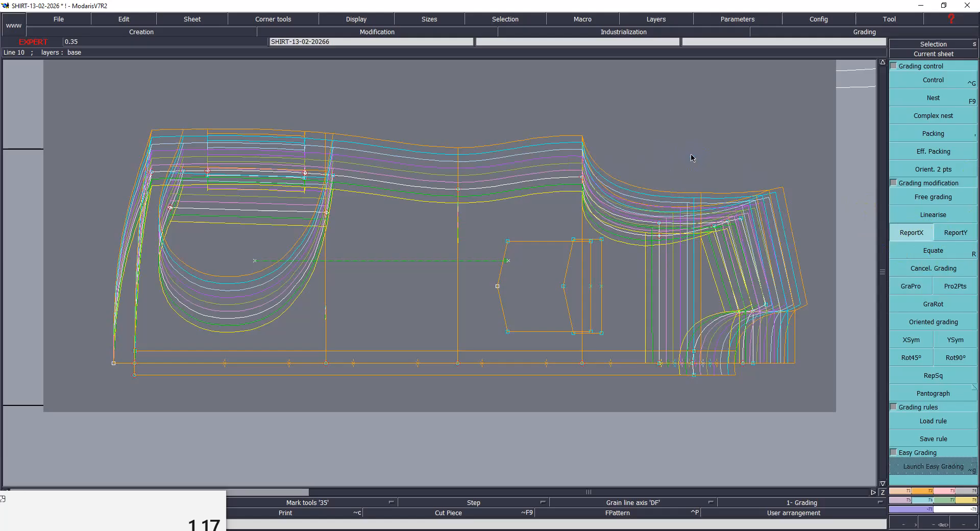
click(668, 427)
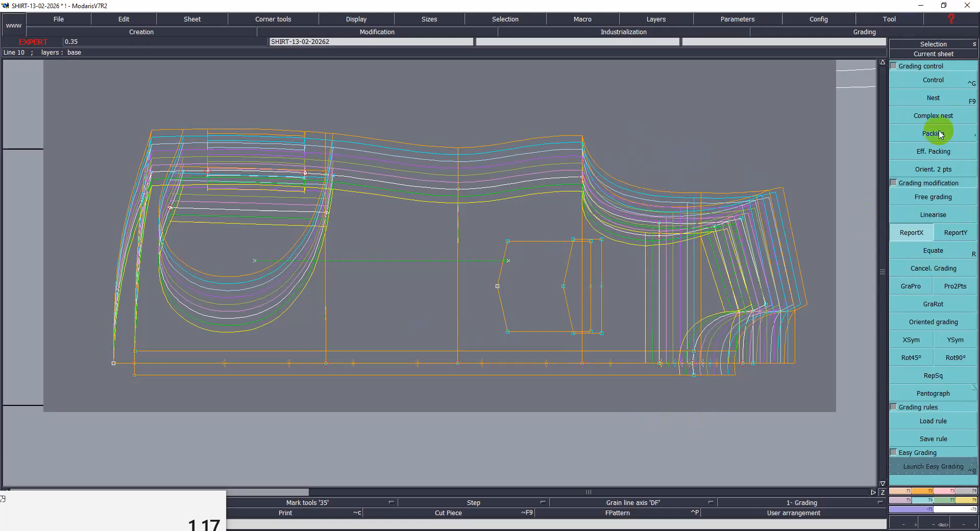
Step: Set the grading of the hem end of the centre line to a ddx of -1 for every size
click(940, 87)
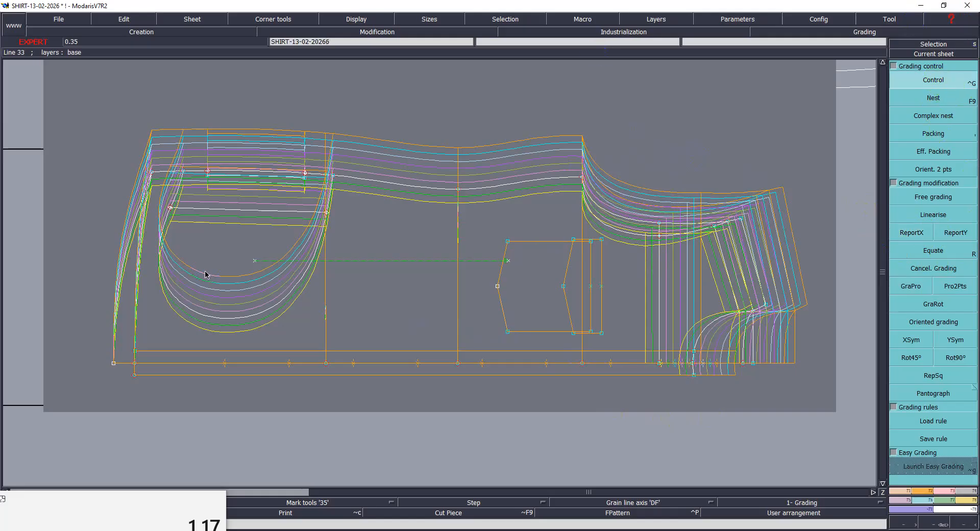
click(113, 363)
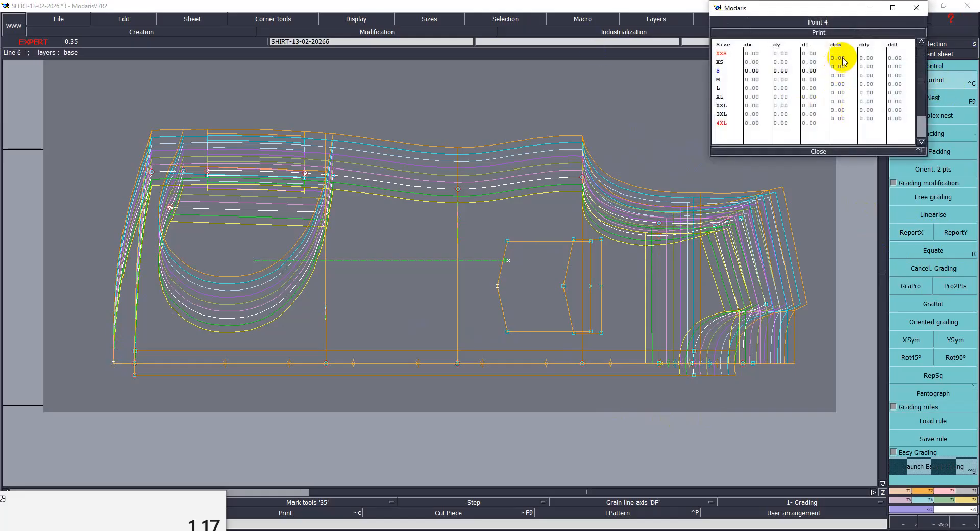
drag(843, 71, 843, 123)
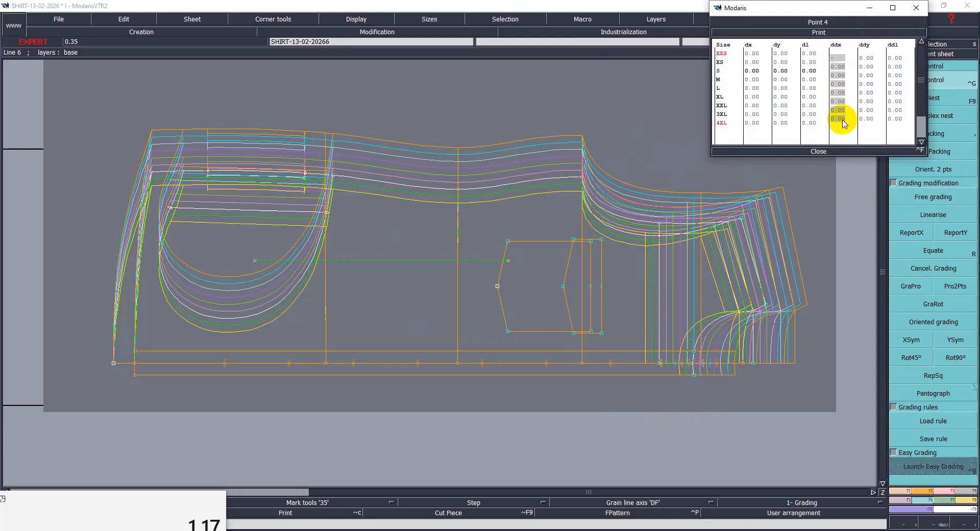
key(Return)
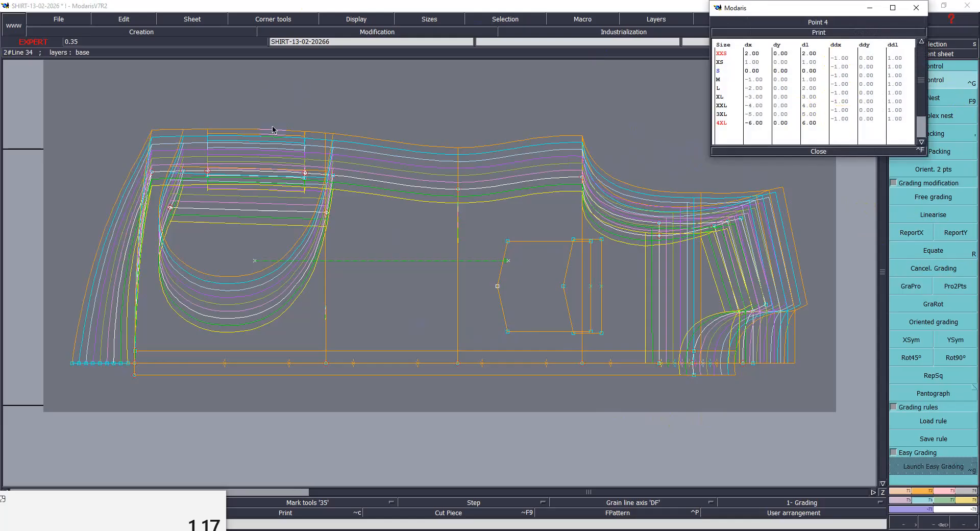
click(818, 151)
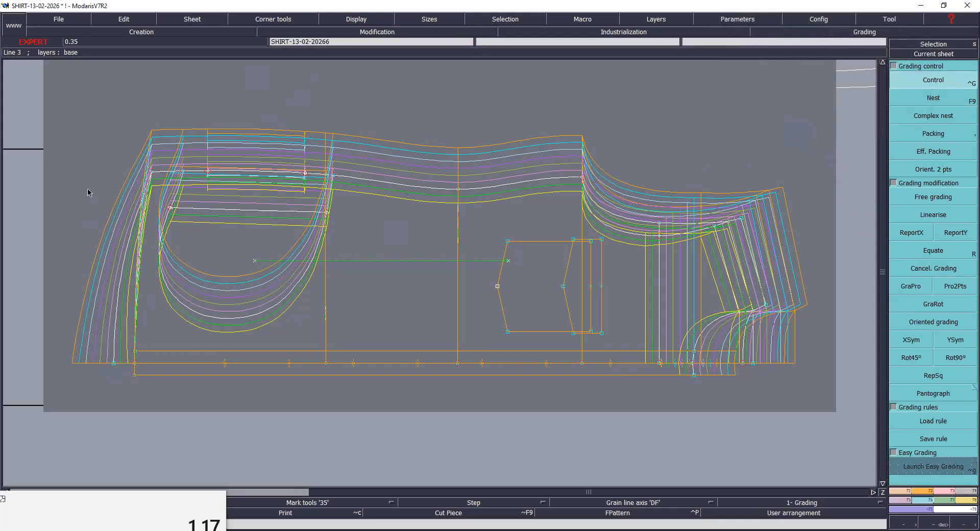
Step: Report the centre hem point's X grading to the inner hem line, placket and side seam hem points, and save the file
drag(162, 368, 164, 384)
click(899, 235)
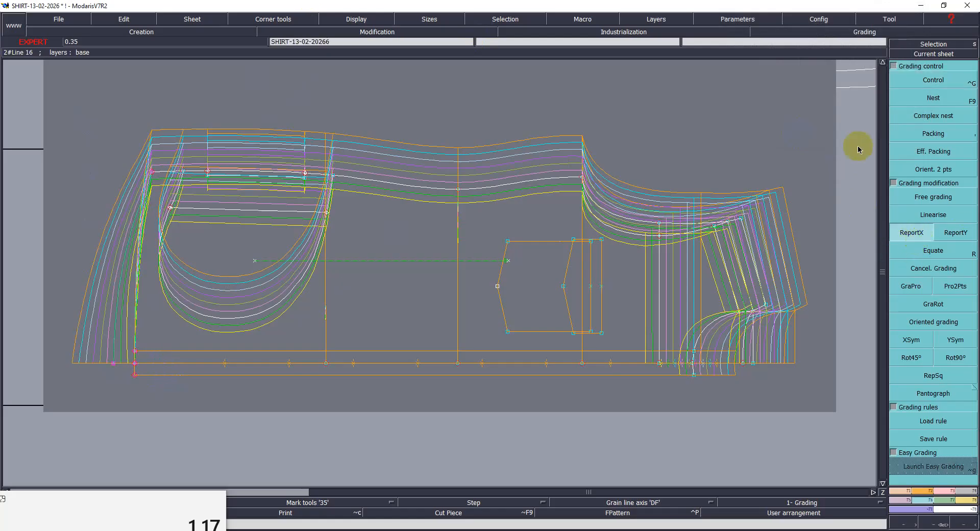
click(134, 363)
click(54, 222)
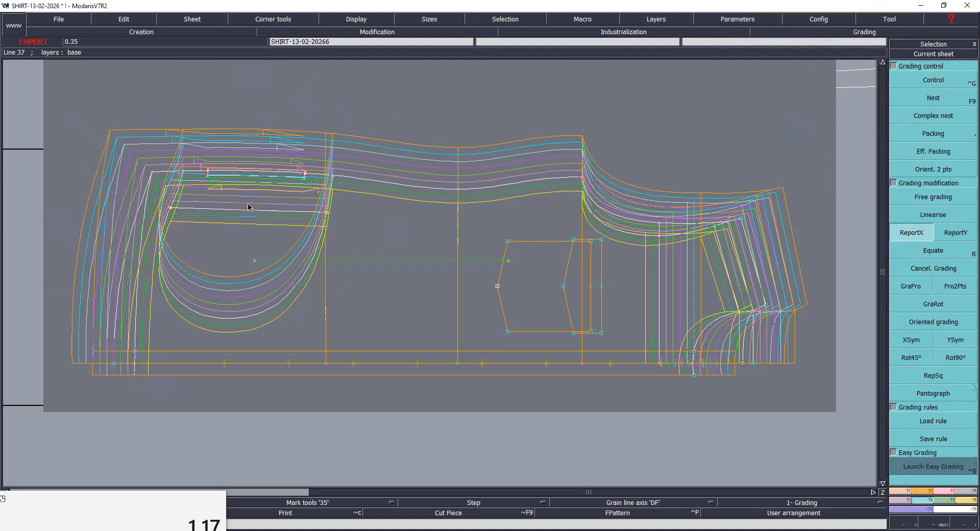
key(ctrl+s)
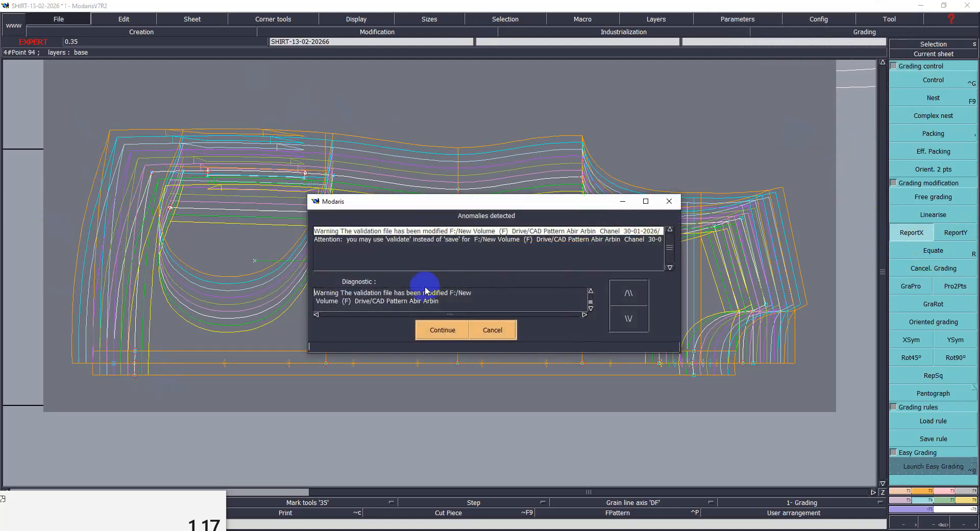
click(442, 331)
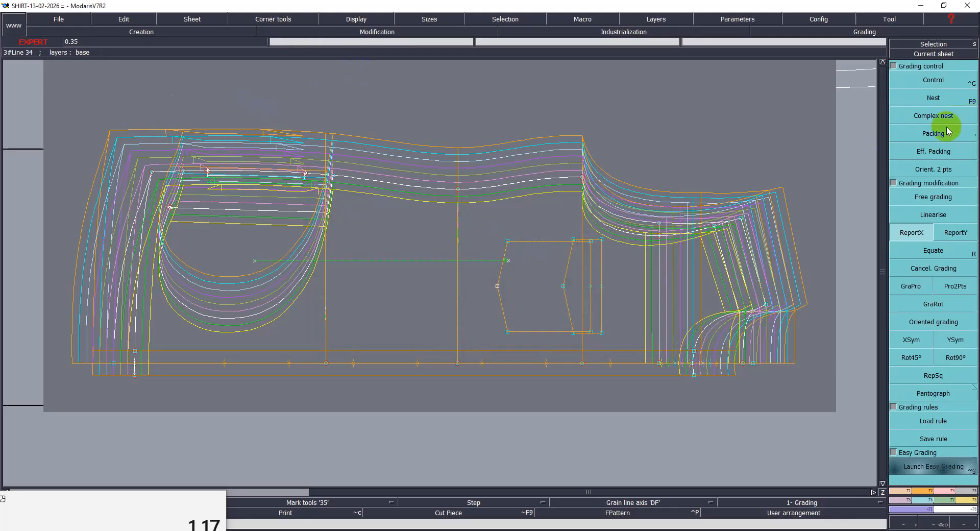
Step: Show the sheet's size list and display the shirt body in size S only
key(F11)
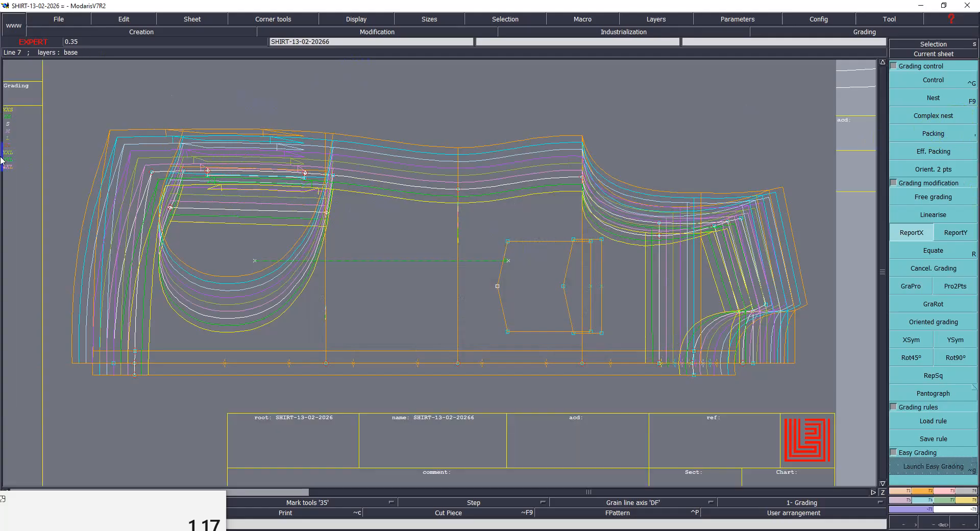
click(9, 125)
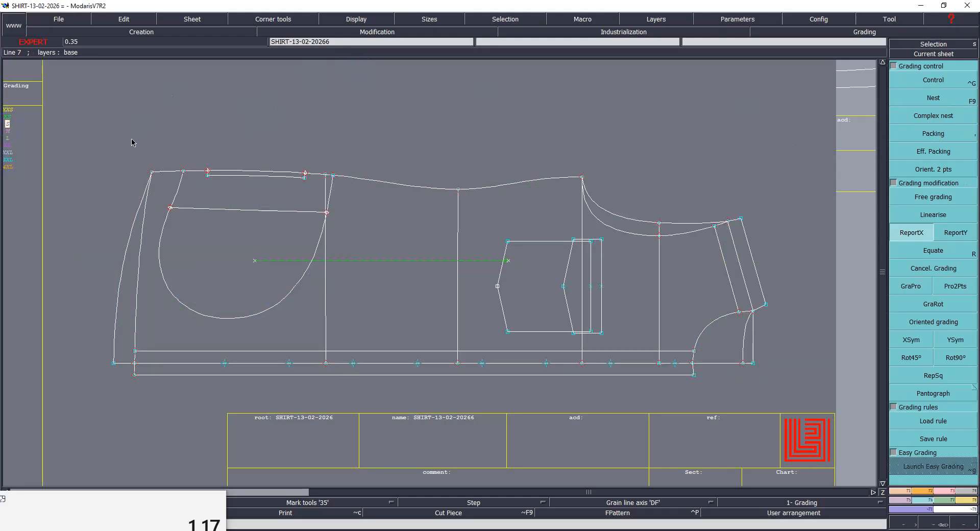
click(200, 194)
key(Return)
drag(97, 109, 374, 317)
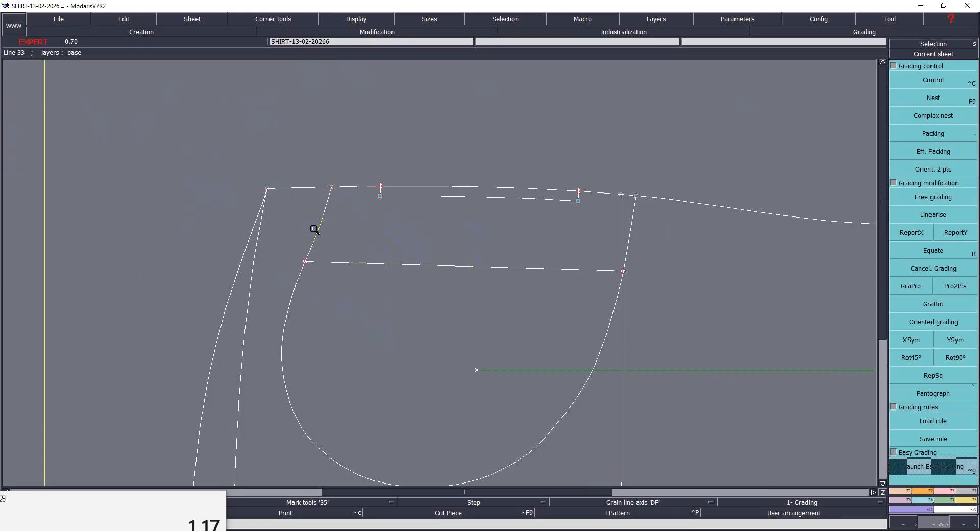
Step: Reshape both ends of the curved pocket line so that they extend slightly past the side seam
key(r)
click(331, 185)
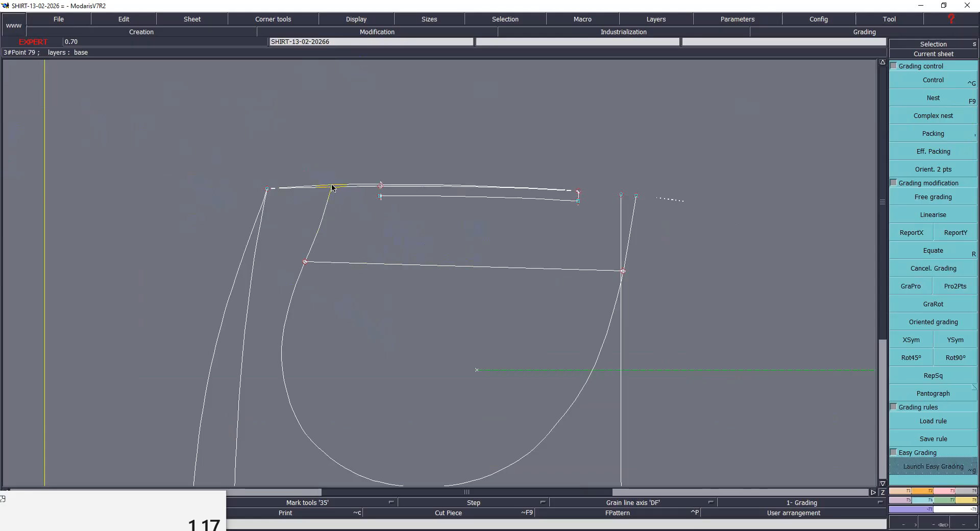
click(331, 187)
click(332, 186)
click(330, 185)
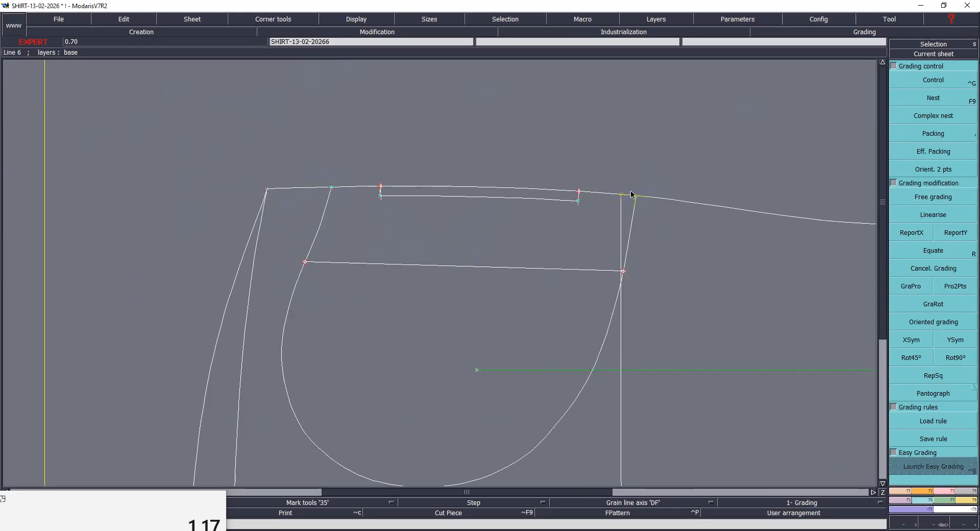
click(635, 196)
click(632, 190)
click(636, 194)
click(637, 186)
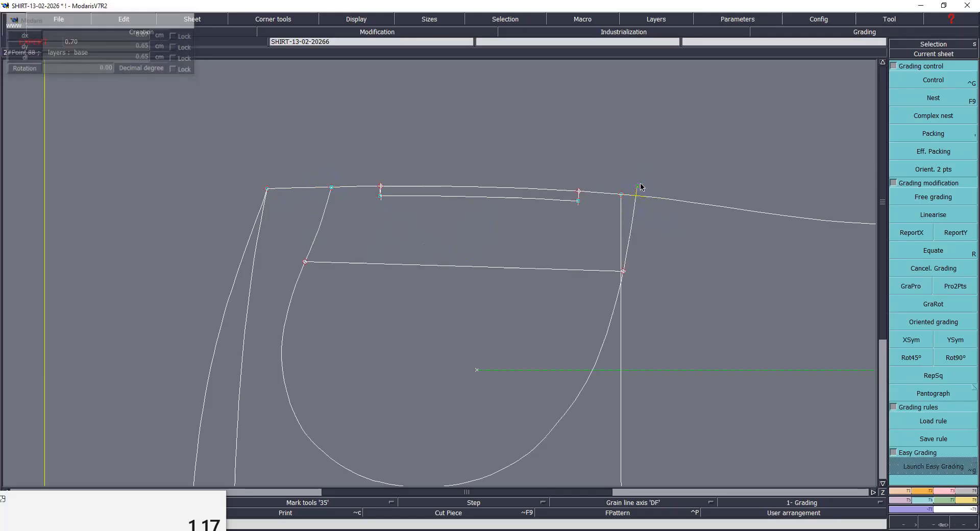
click(332, 187)
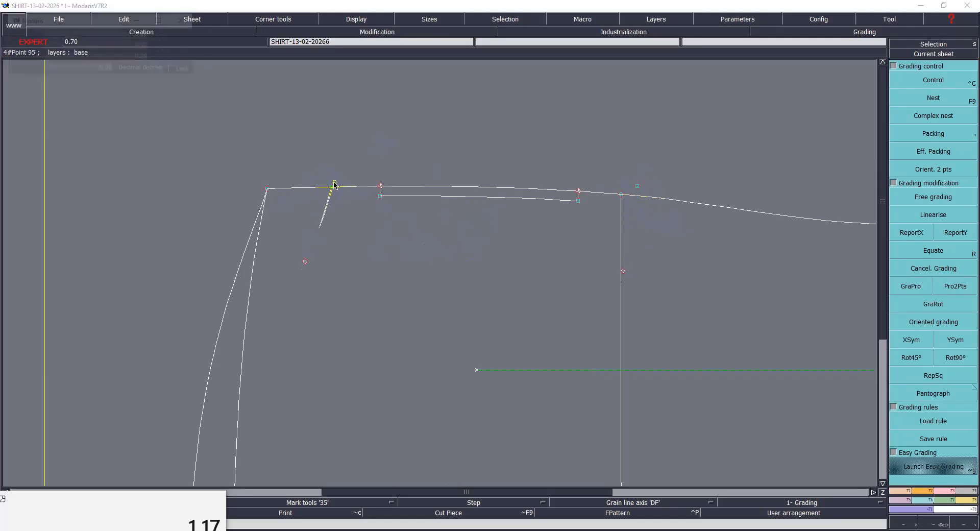
click(334, 178)
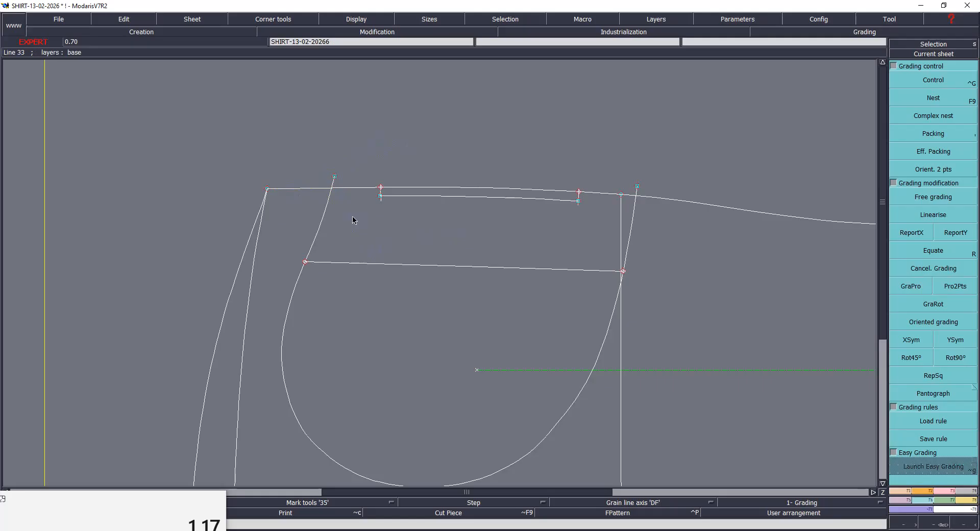
Step: Add intersection points where both ends of the pocket line cross the side seam
key(F1)
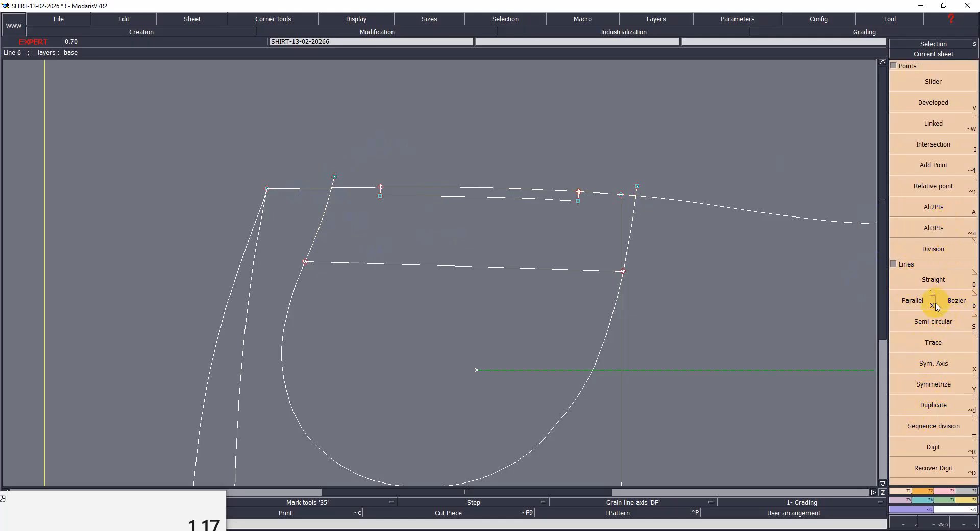
click(929, 193)
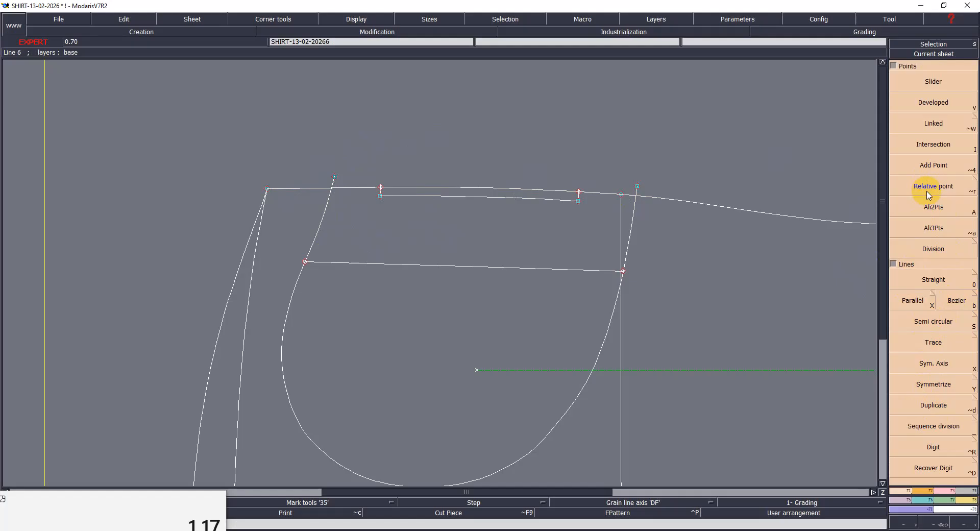
click(930, 148)
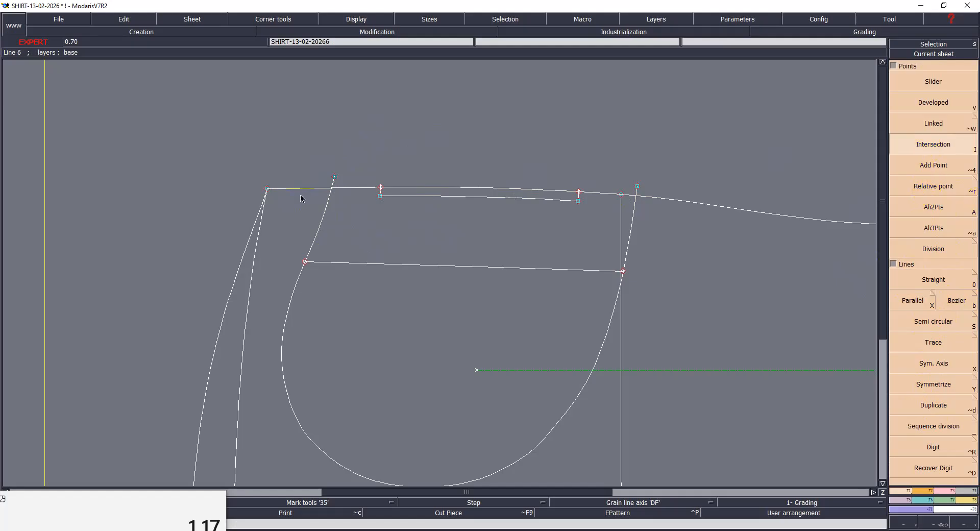
click(332, 192)
click(637, 196)
Step: Stretch the waist-side end of the pocket line slightly further beyond the side seam
key(r)
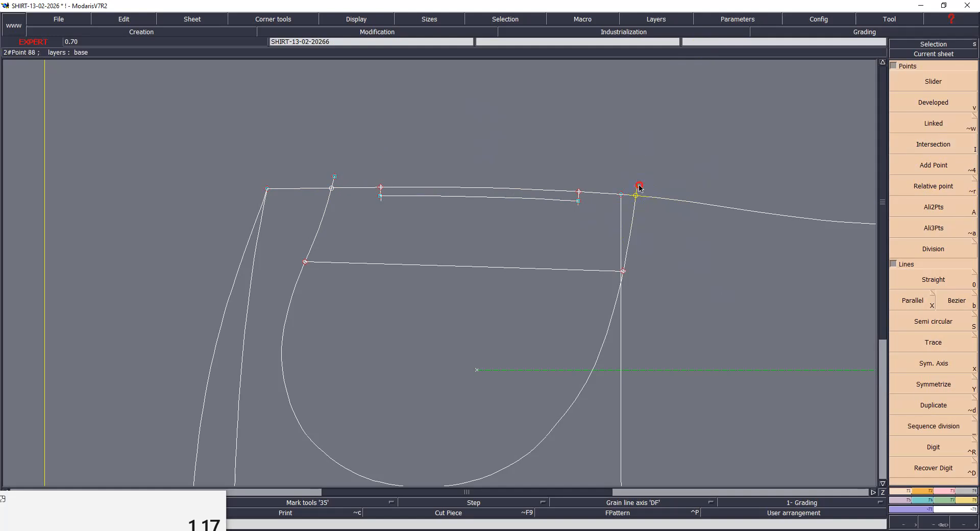
click(639, 187)
click(638, 182)
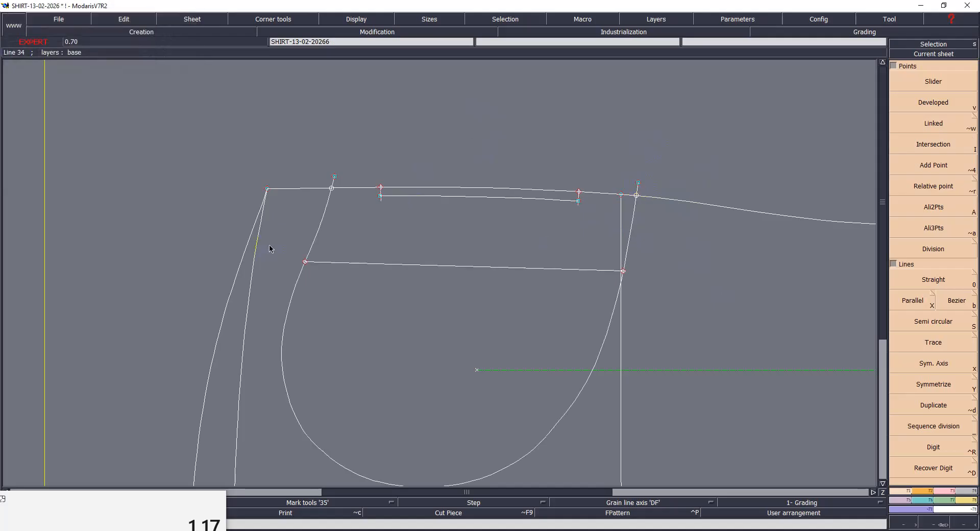
Step: Display all sizes from XXS to 4XL as a nest on the shirt body sheet
scroll(278, 241, down, 3)
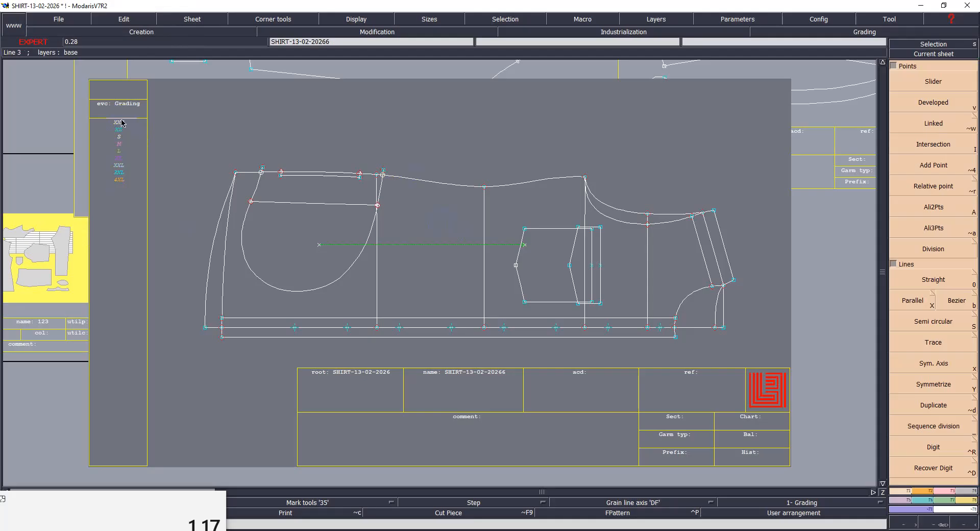
drag(119, 154, 134, 194)
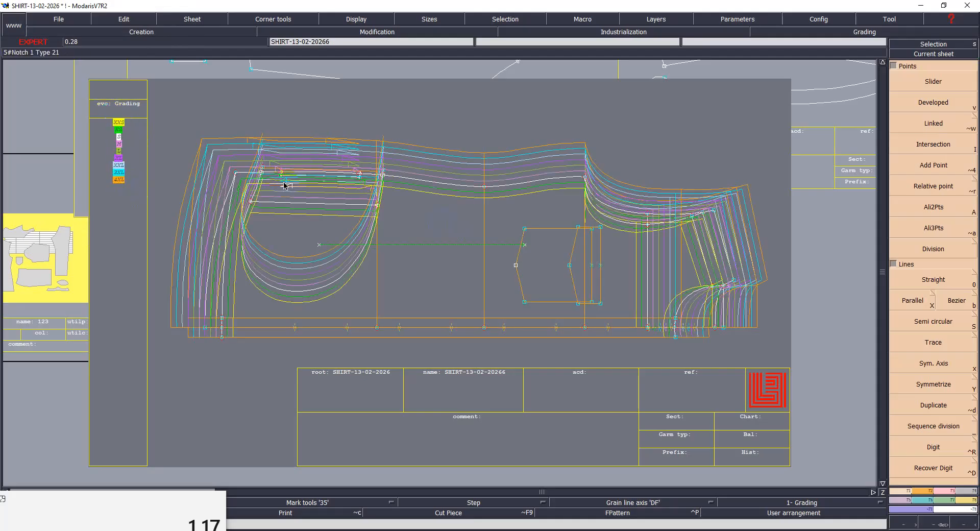
key(Return)
drag(178, 100, 426, 303)
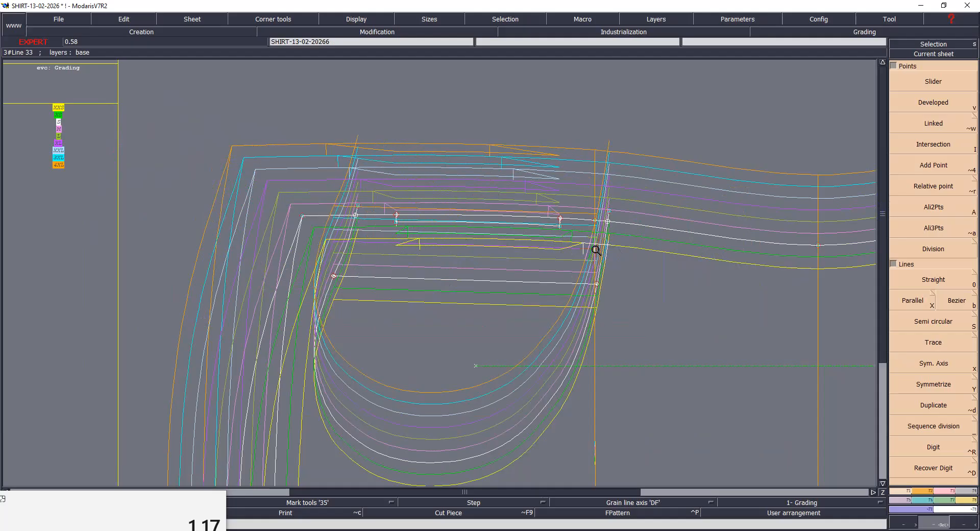
Step: Report the X grading of the pocket line's two side-seam ends to the corner points of the narrow pocket opening
key(F6)
click(922, 232)
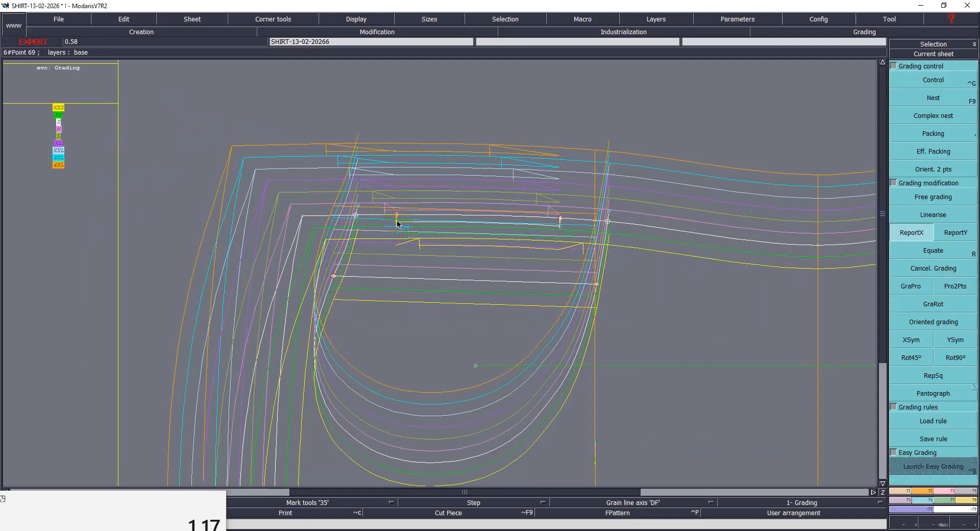
drag(385, 201, 412, 249)
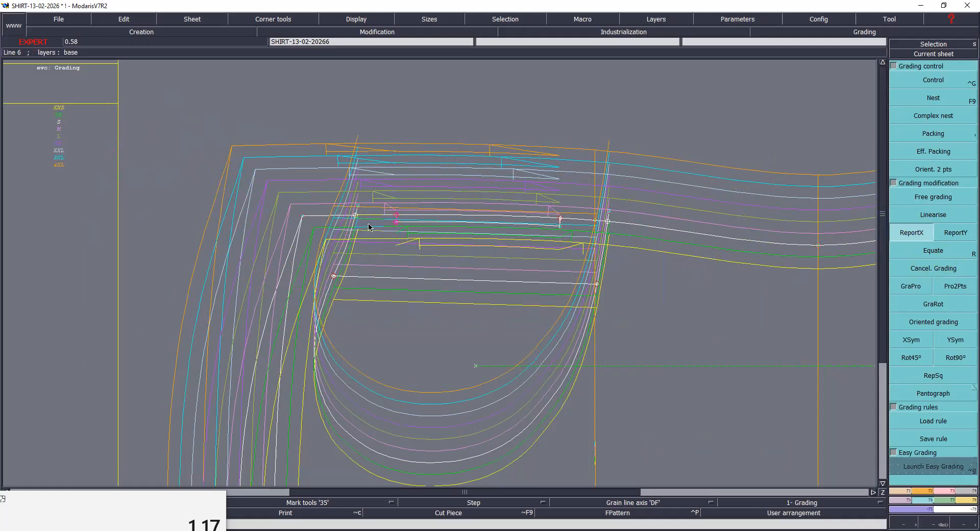
click(358, 208)
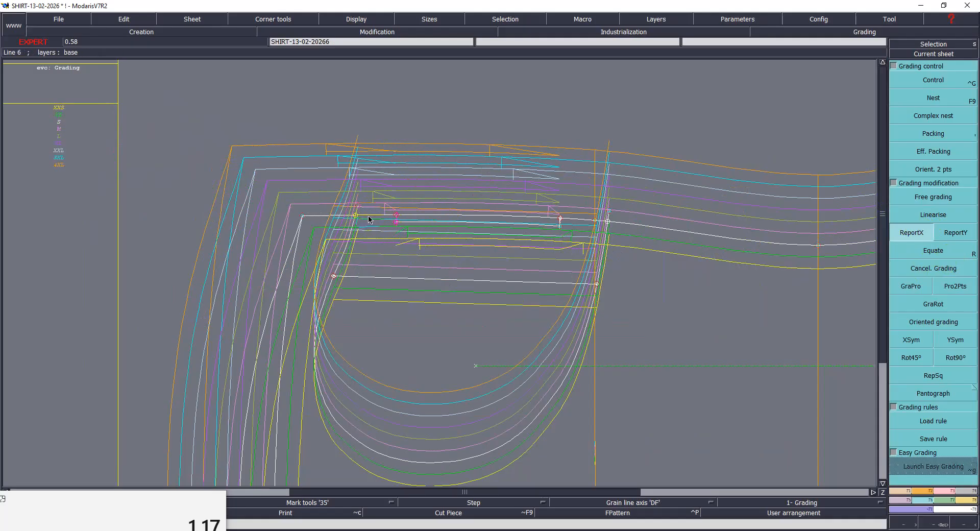
click(397, 223)
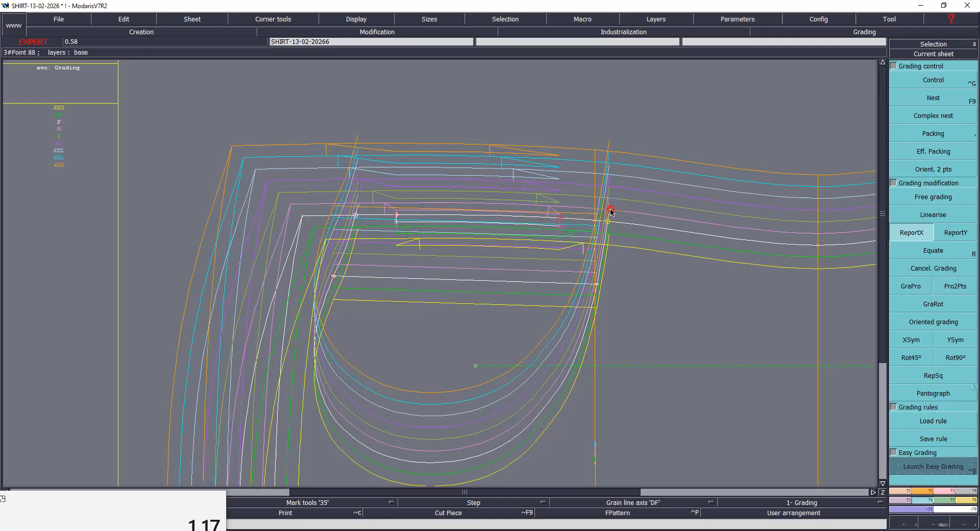
click(559, 219)
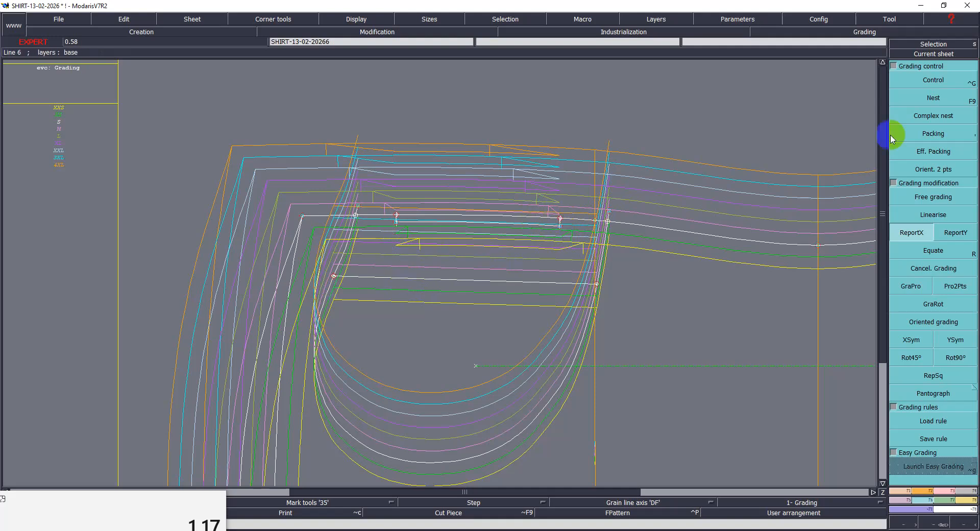
Step: Pack the nest on the side seam's hem corner and display the grading values of the pocket line's hem-side end point
click(922, 133)
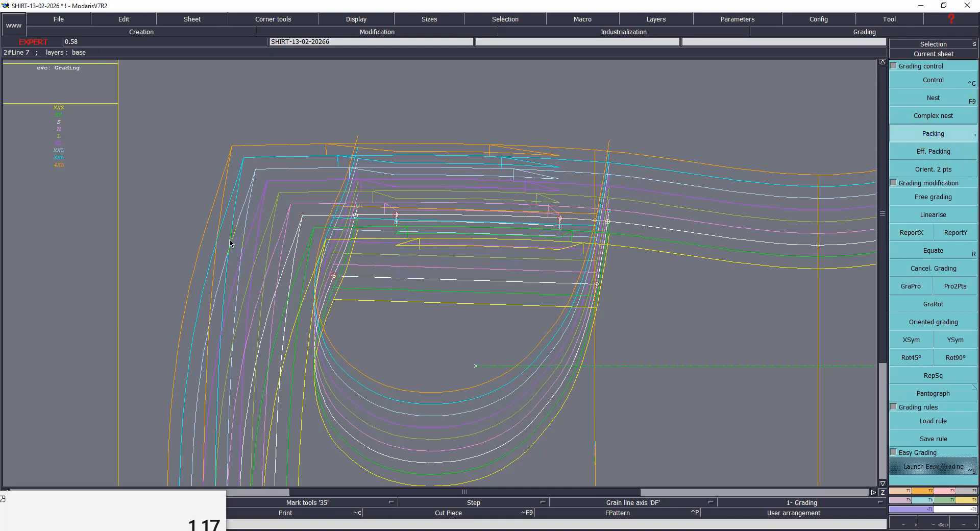
click(301, 216)
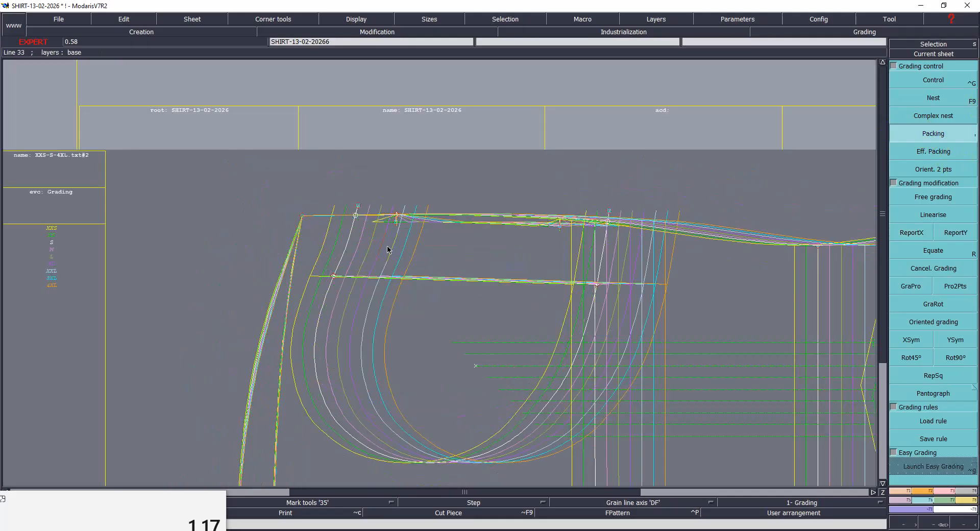
click(921, 233)
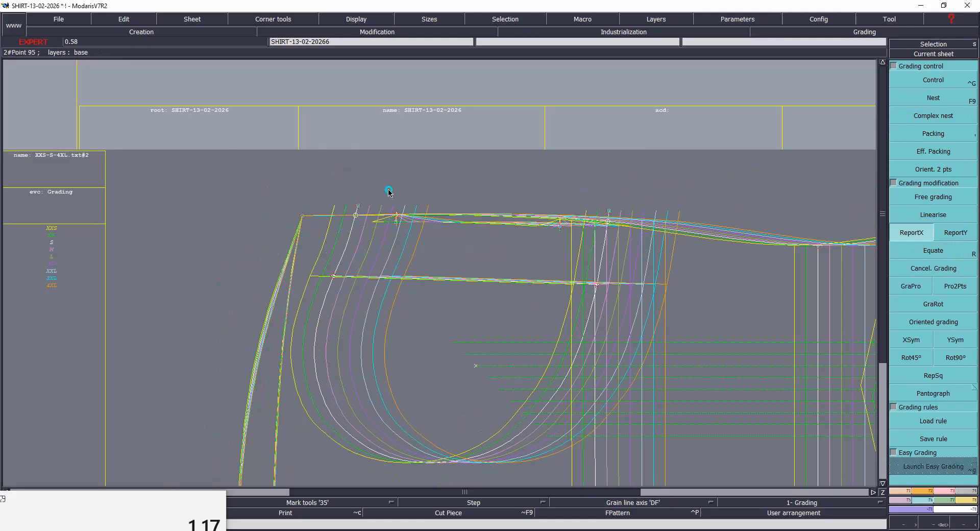
click(937, 77)
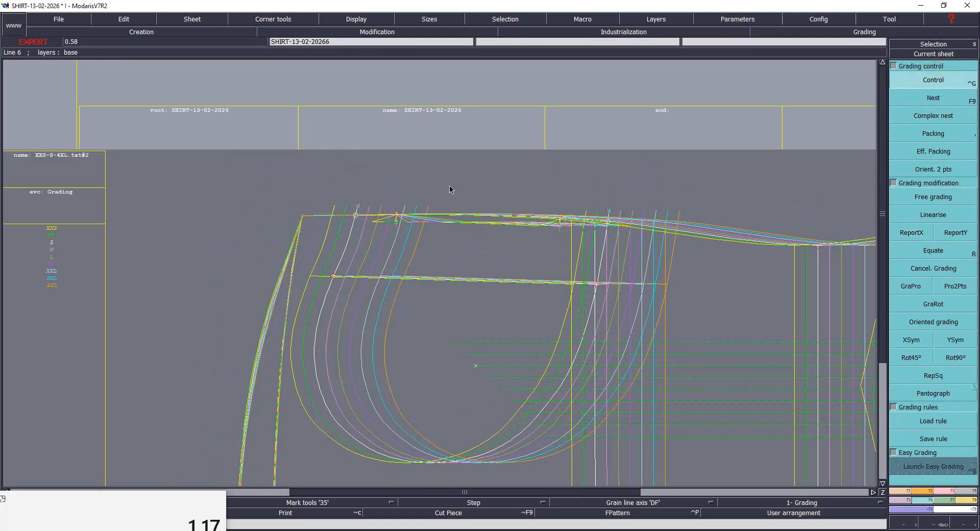
click(359, 206)
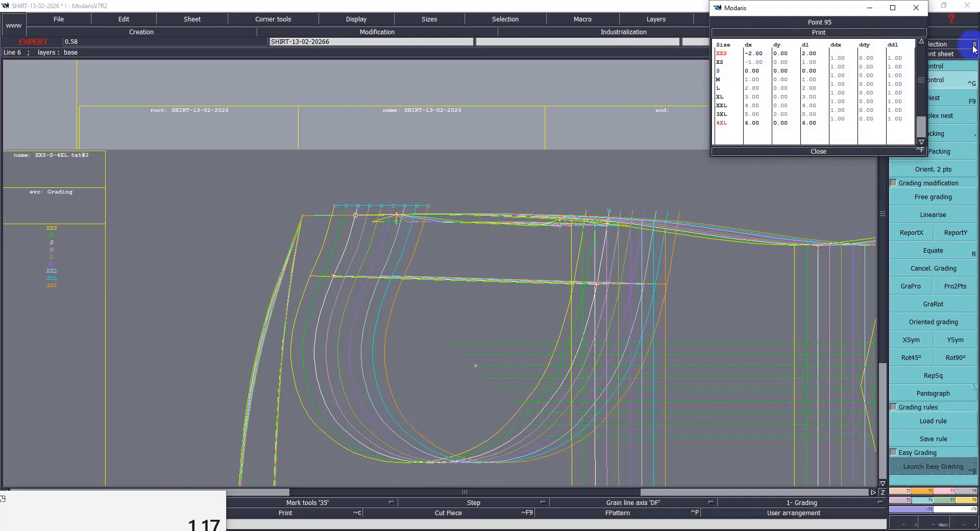
Step: Set the X grading increment of the pocket line's hem-side end point to 0 for all sizes and close the values
drag(841, 56, 841, 114)
text(0)
key(Return)
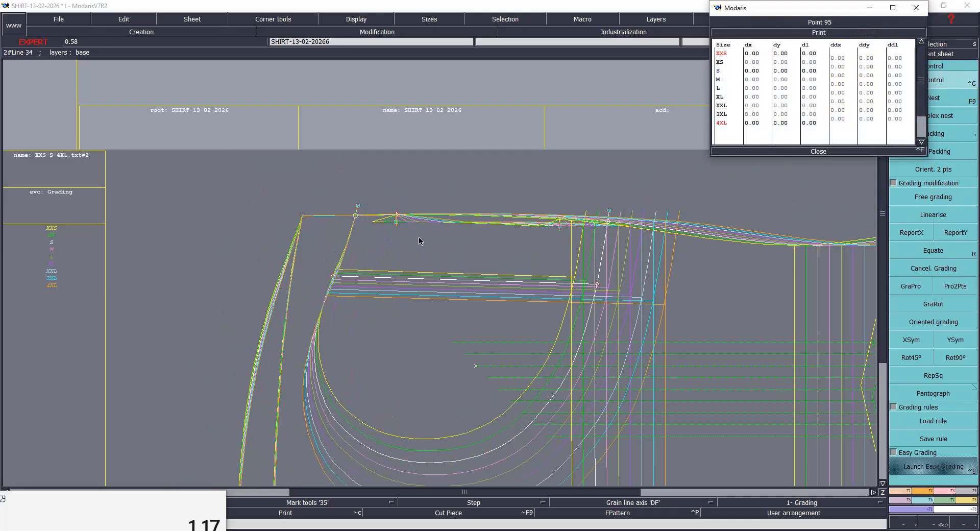
click(812, 152)
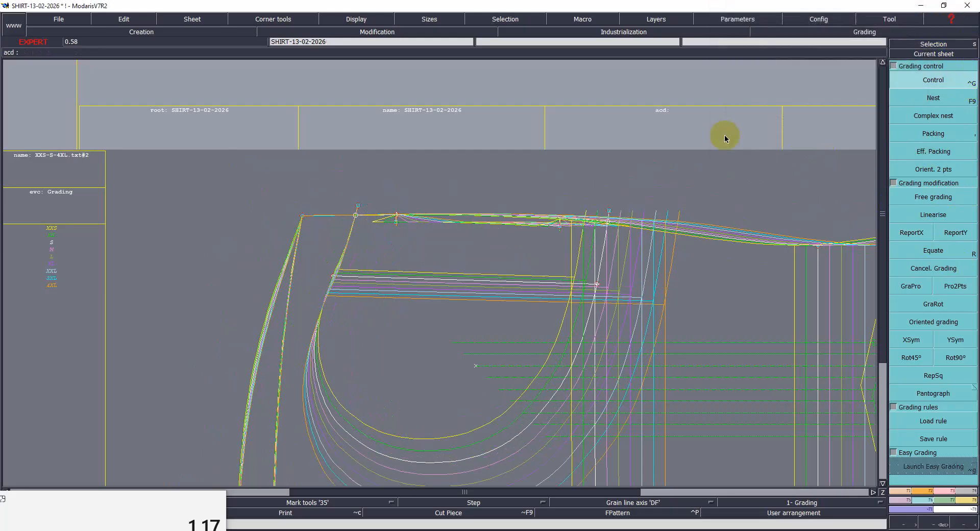
Step: Report the X grading of the pocket line's hem-side end to the corner points at both ends of the narrow pocket opening
click(919, 233)
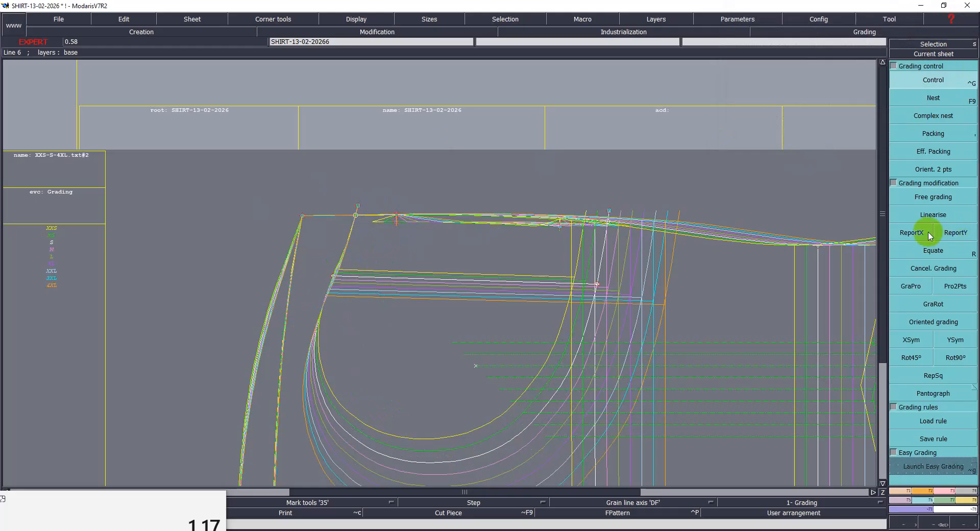
click(397, 217)
drag(515, 195, 571, 245)
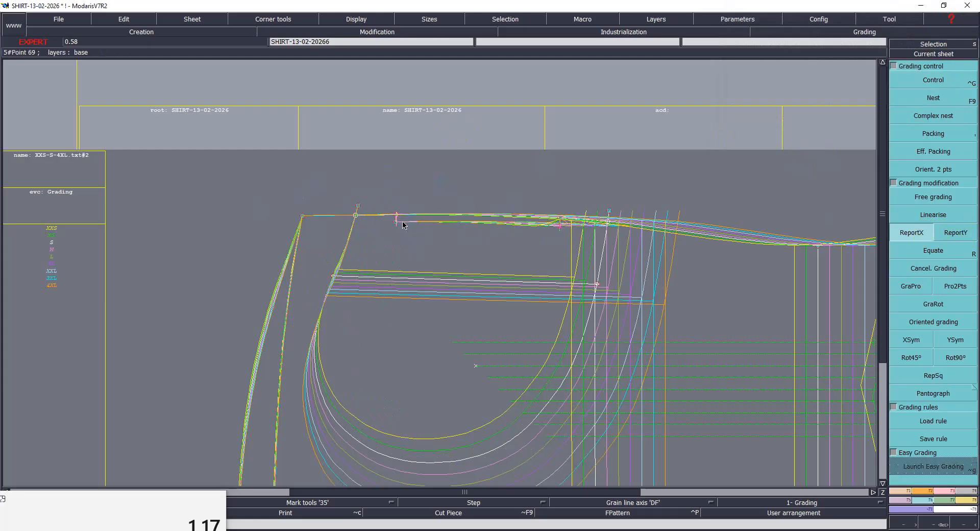
click(561, 230)
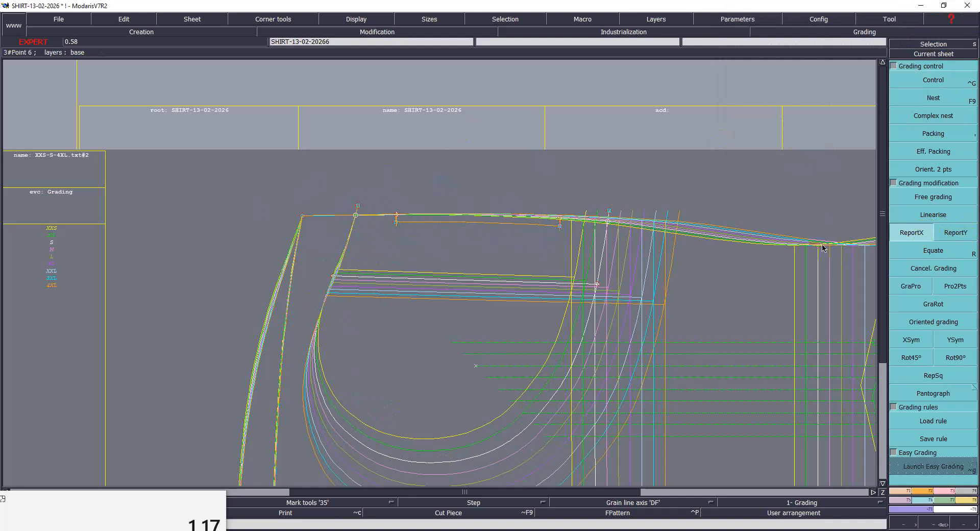
Step: Set the X grading increment of the pocket line's waist-side end point to 0.5 for all sizes
click(938, 83)
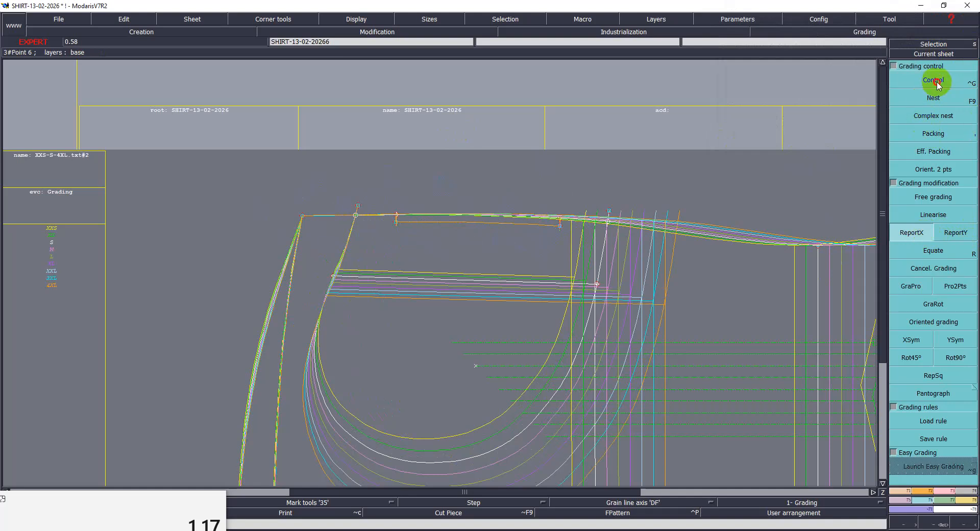
click(610, 215)
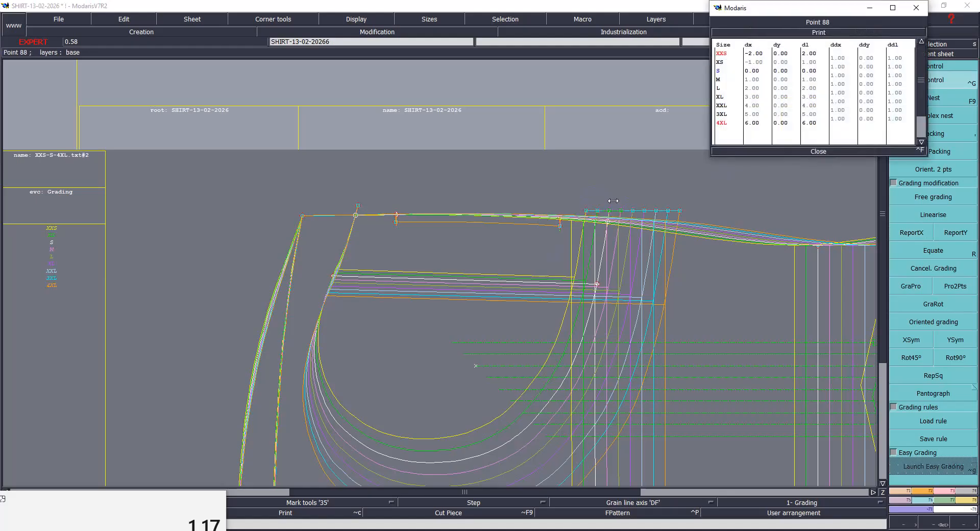
drag(838, 58, 843, 119)
text(.)
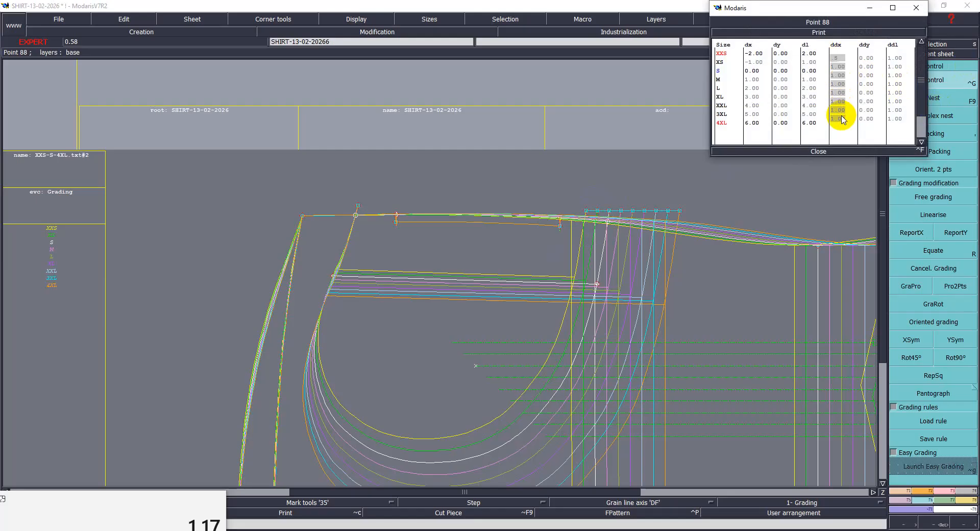
text(5)
key(Return)
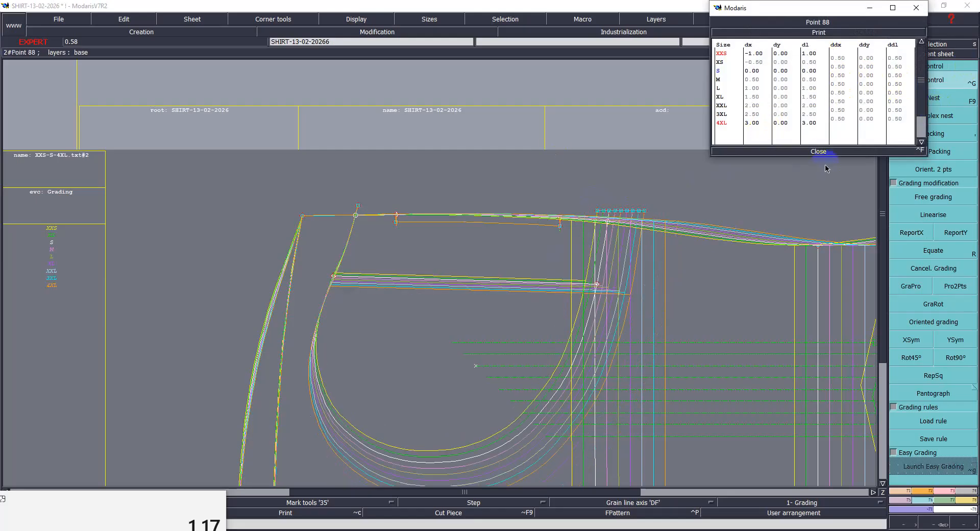
click(816, 150)
Step: Report the X grading of the pocket line's waist-side end to the waist-side corner points of the narrow pocket opening
drag(544, 192, 572, 239)
click(927, 232)
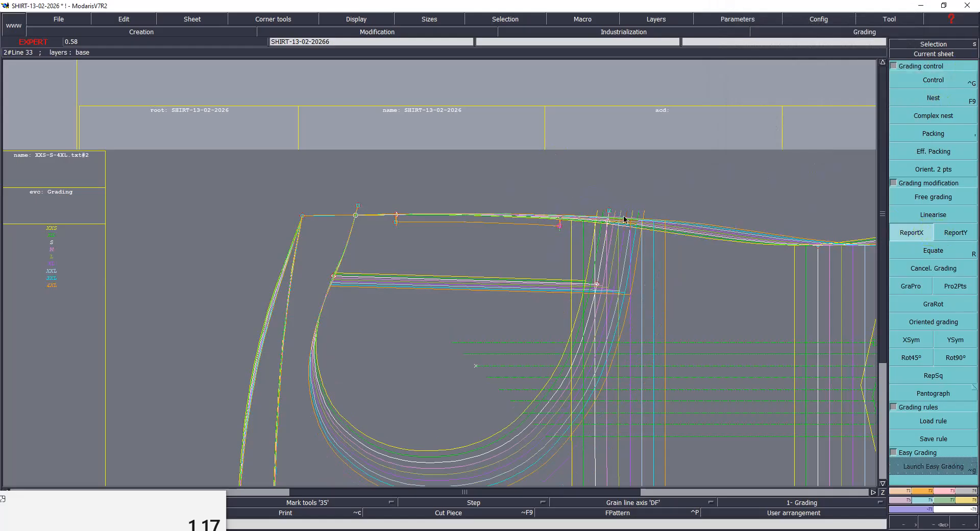
click(609, 211)
click(561, 226)
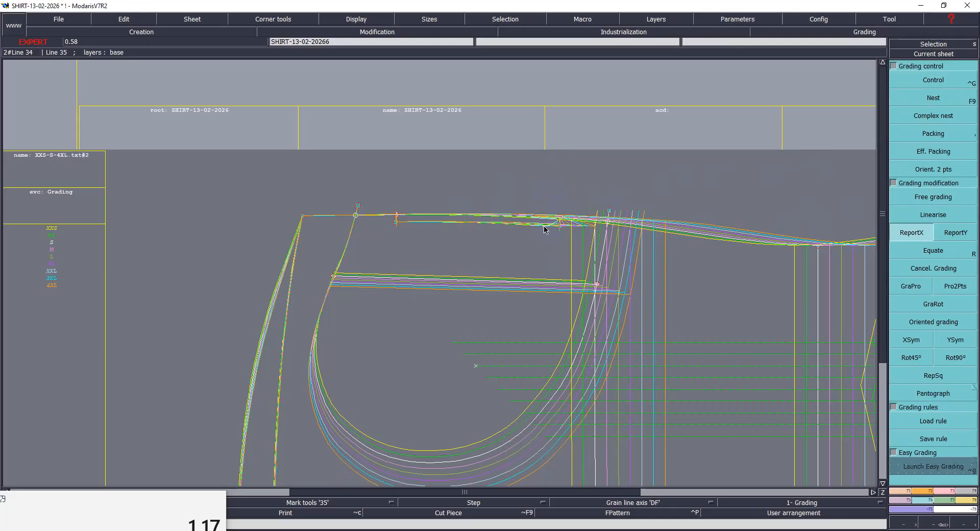
key(s)
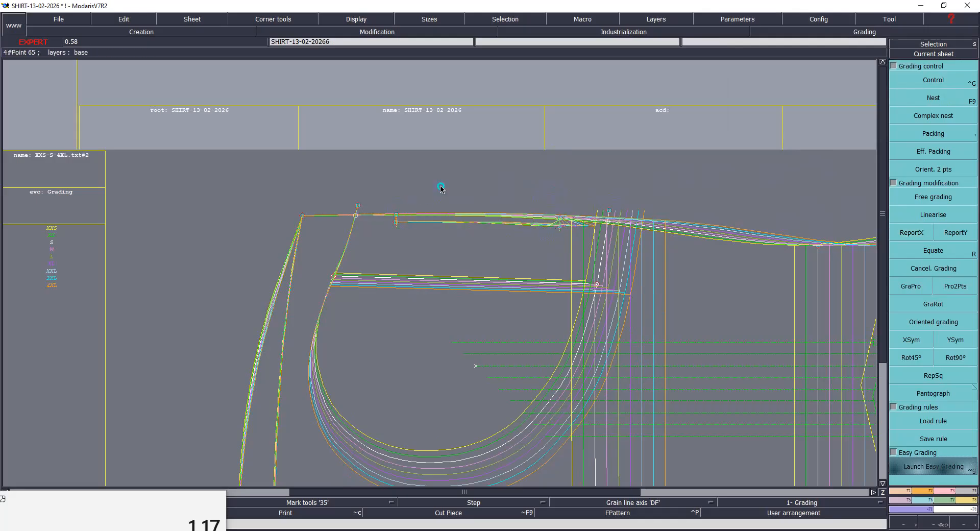
click(916, 230)
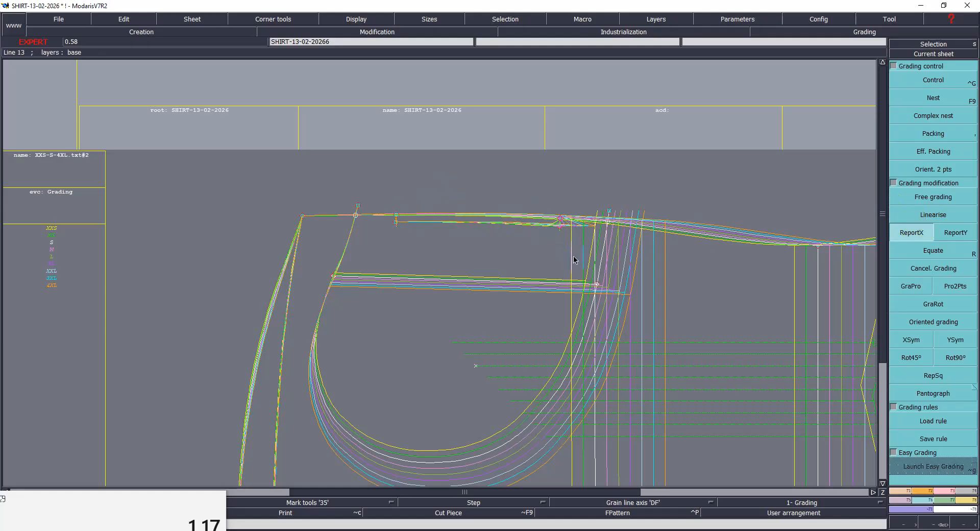
click(558, 219)
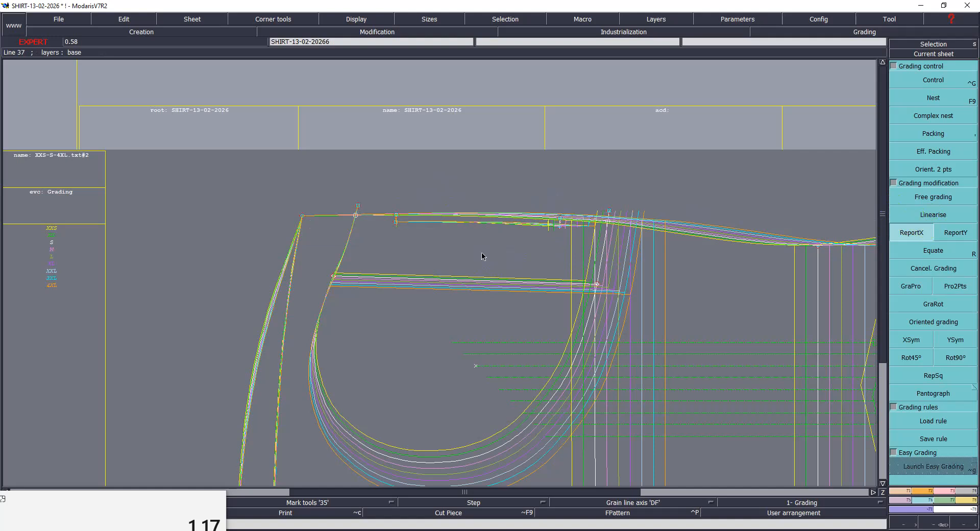
Step: Report the Y grading of the pocket's two side-seam points to the matching ends of the line across the pocket
click(935, 80)
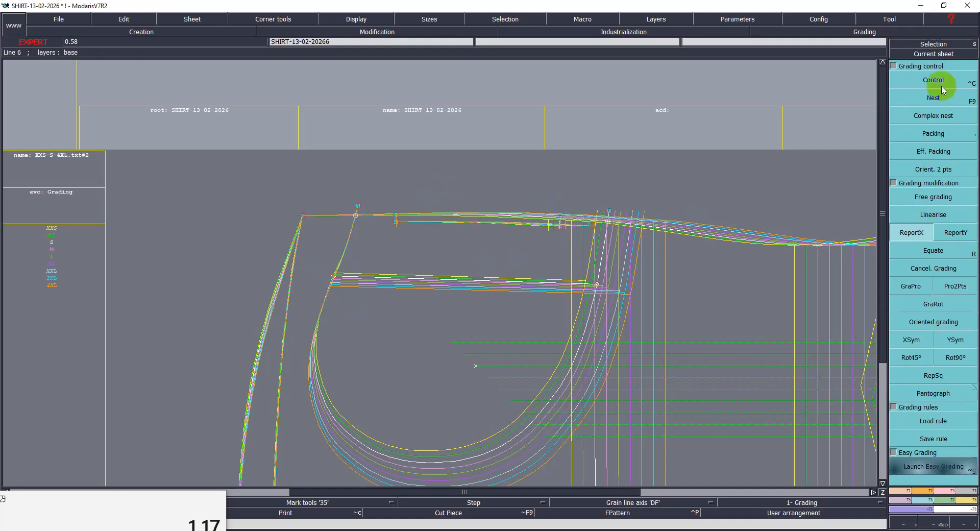
click(956, 233)
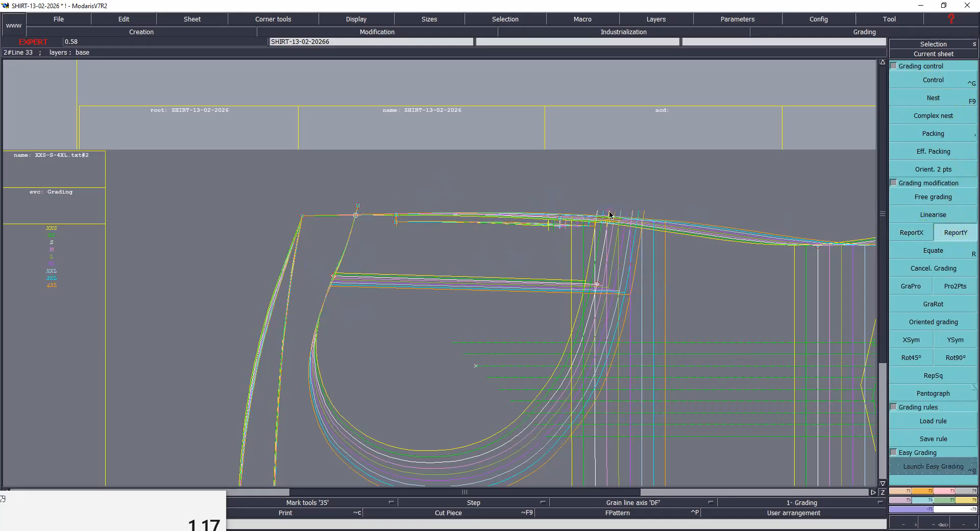
click(358, 206)
click(334, 277)
key(s)
click(335, 277)
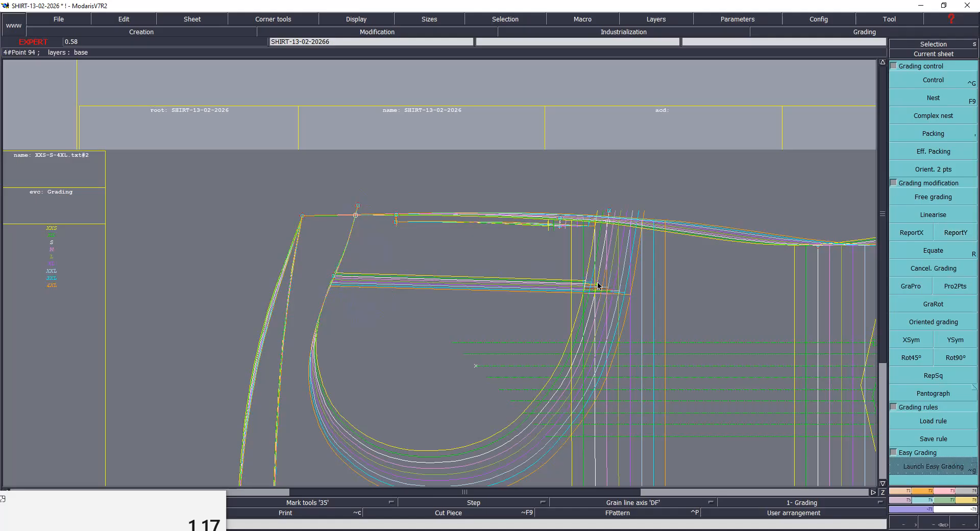
click(950, 233)
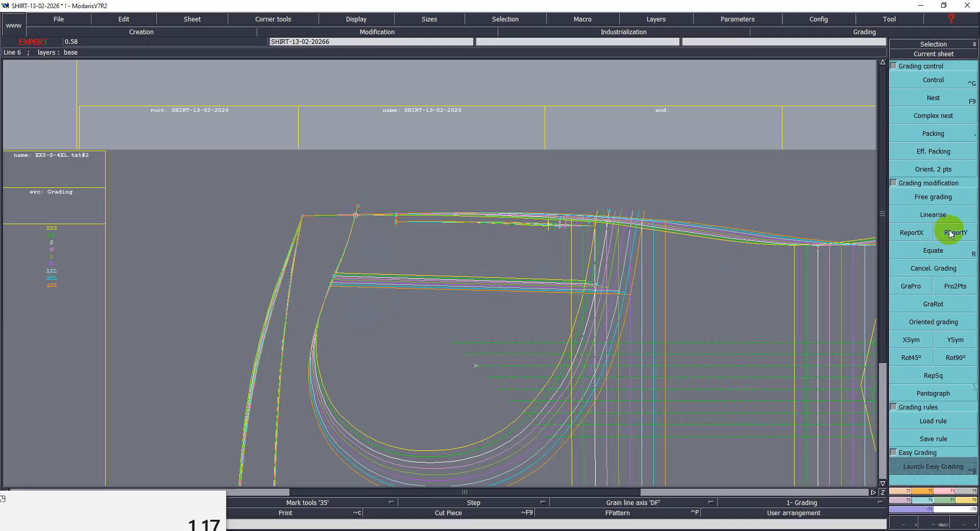
click(608, 224)
click(596, 284)
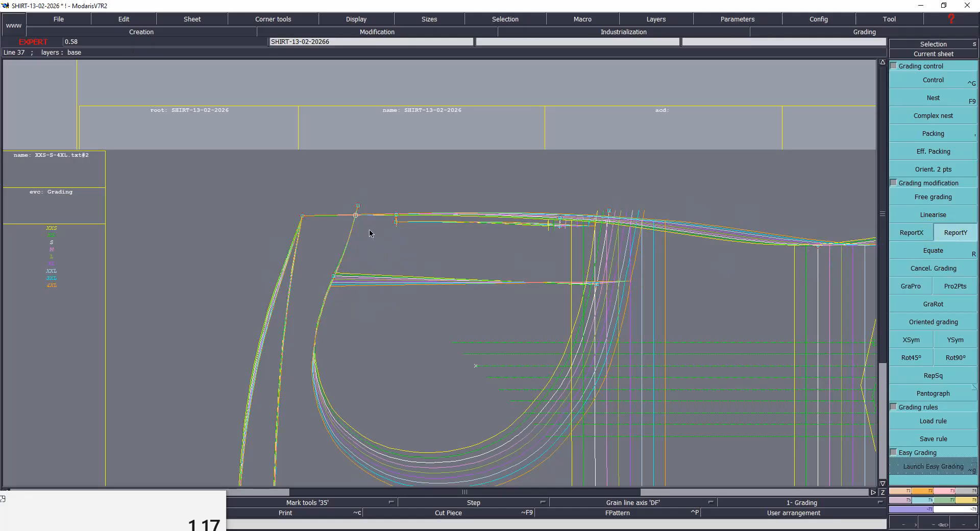
click(333, 277)
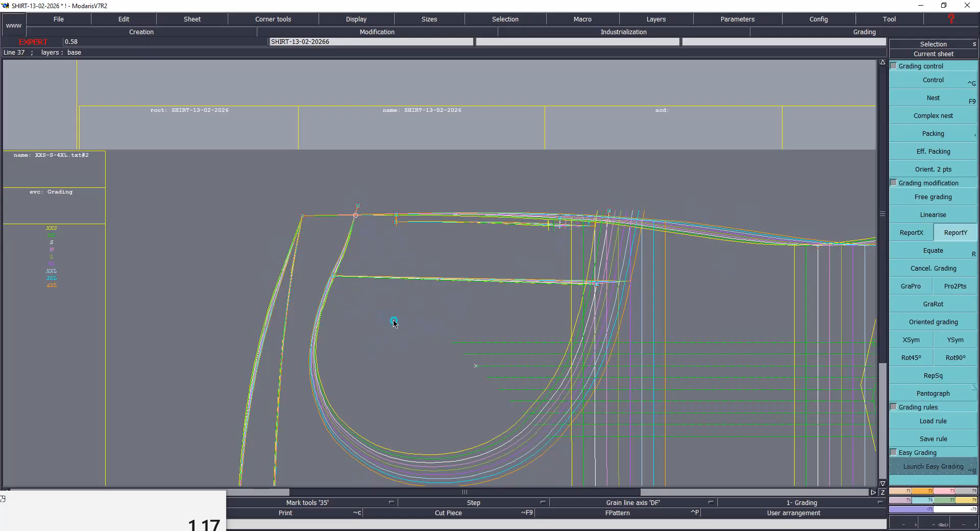
Step: Save the model, accepting the detected anomalies, and pack the nest on the body's centre-line corner at the neck end
key(ctrl+s)
click(446, 331)
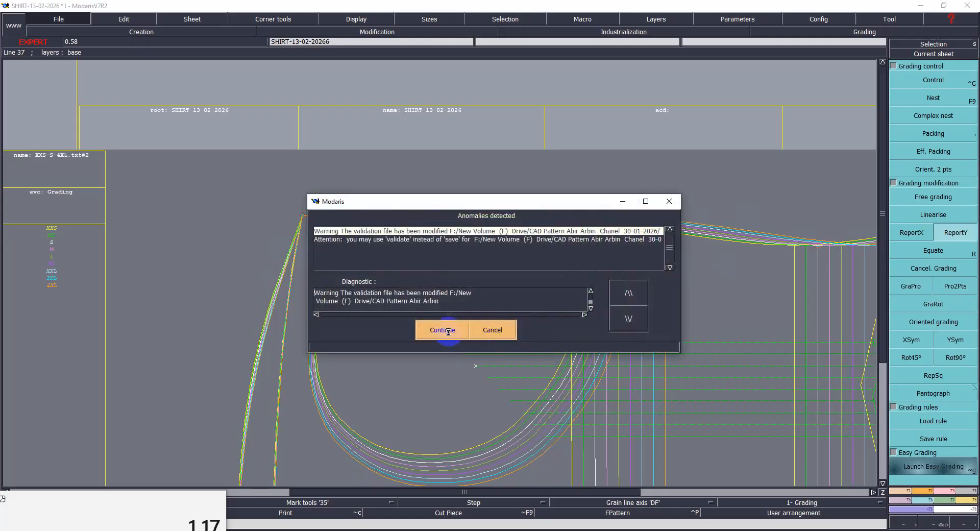
click(955, 133)
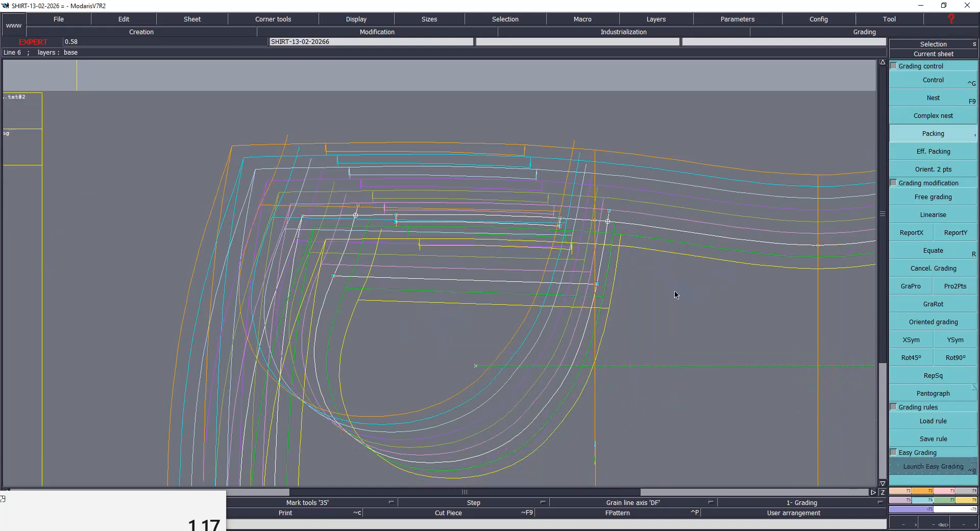
key(Home)
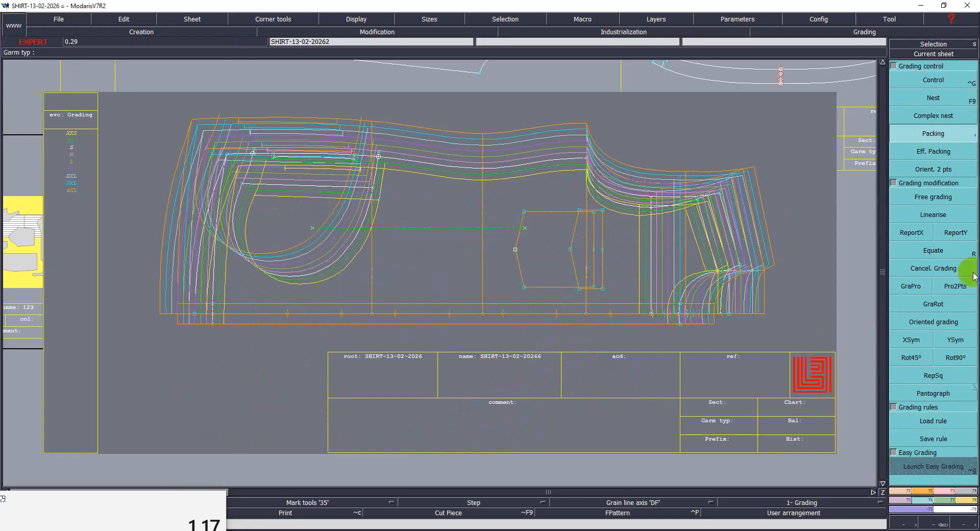
click(730, 315)
Step: Set the X grading increment of the waist point on the side seam to -0.5 for all sizes
click(946, 104)
click(928, 82)
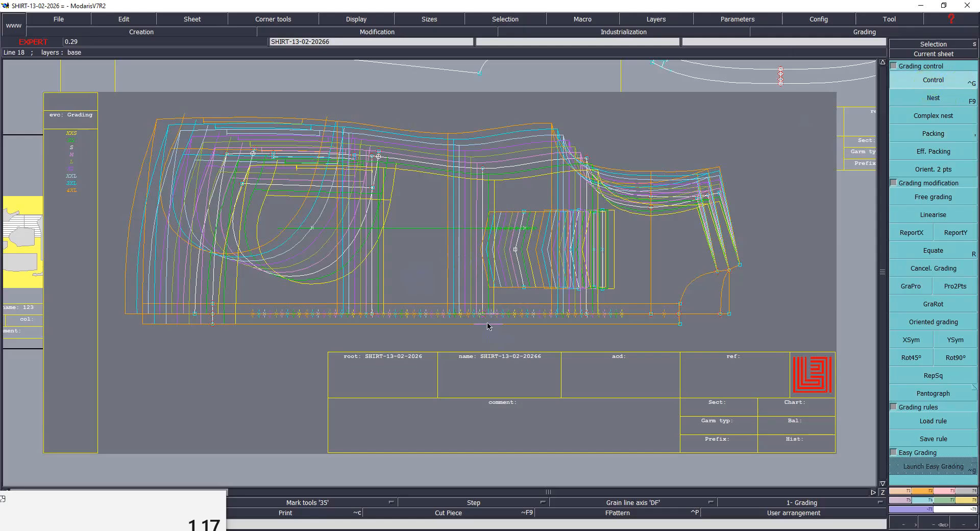
click(482, 169)
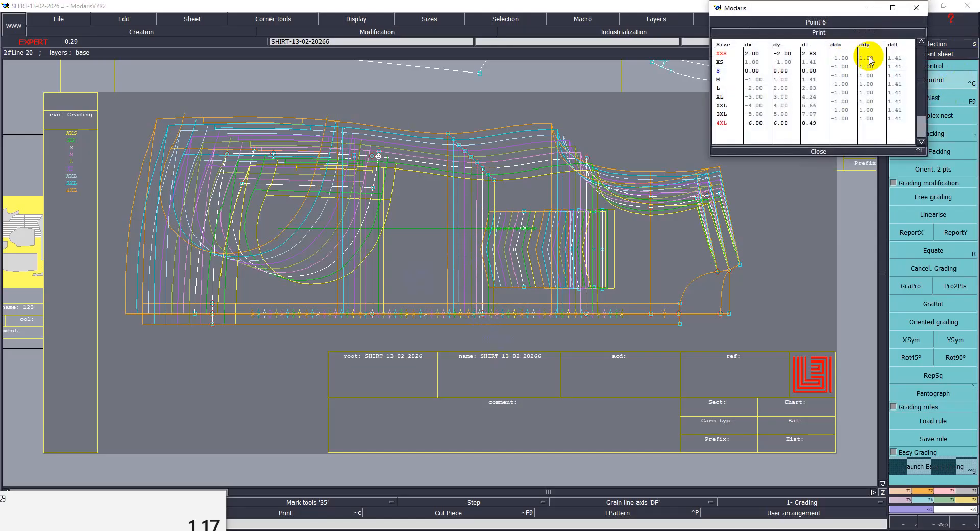
click(842, 57)
drag(842, 57, 843, 119)
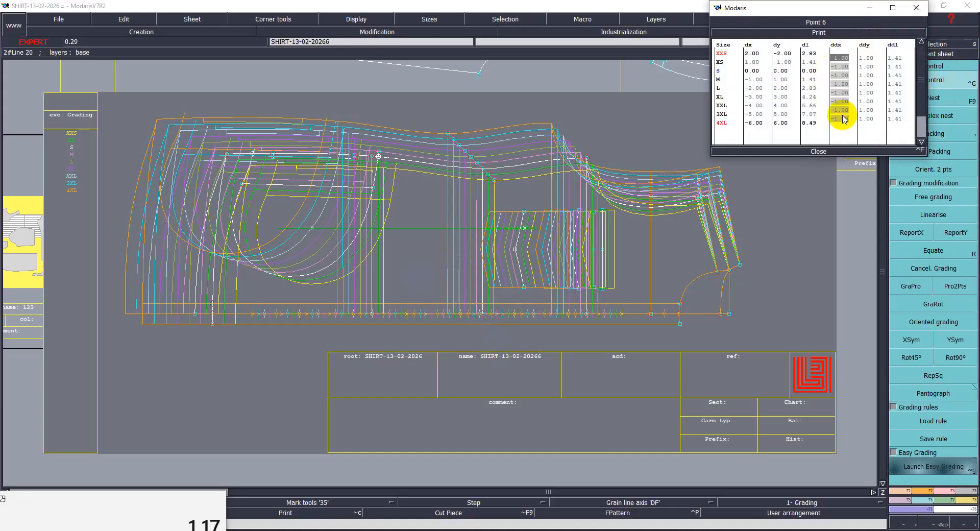
text(-)
key(Return)
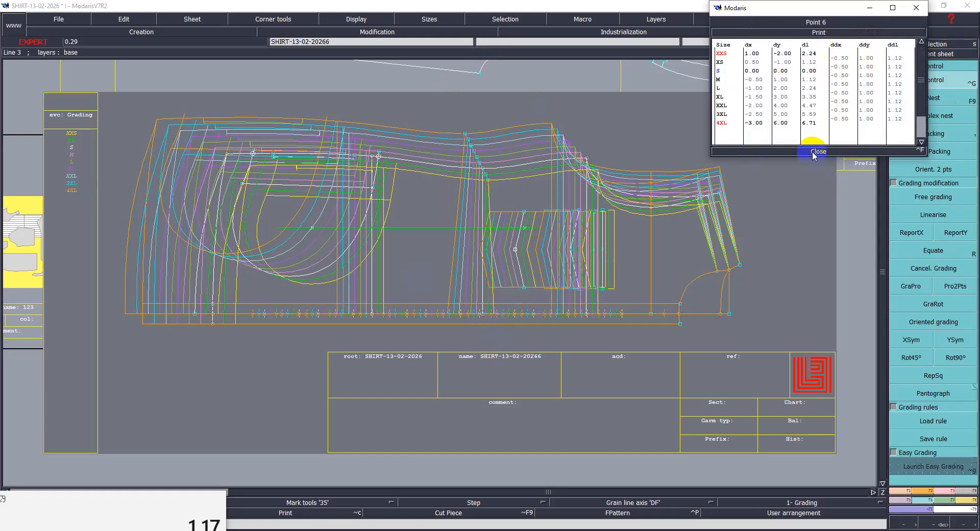
click(776, 151)
Step: Report the side-seam waist point's X grading to the centre-line end of the waist line and pack the nest on that end
click(912, 232)
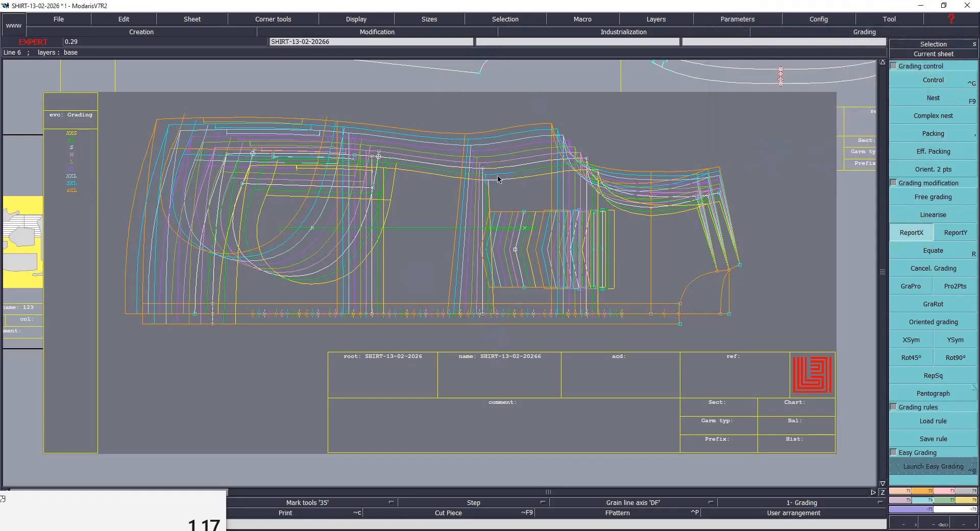
click(483, 313)
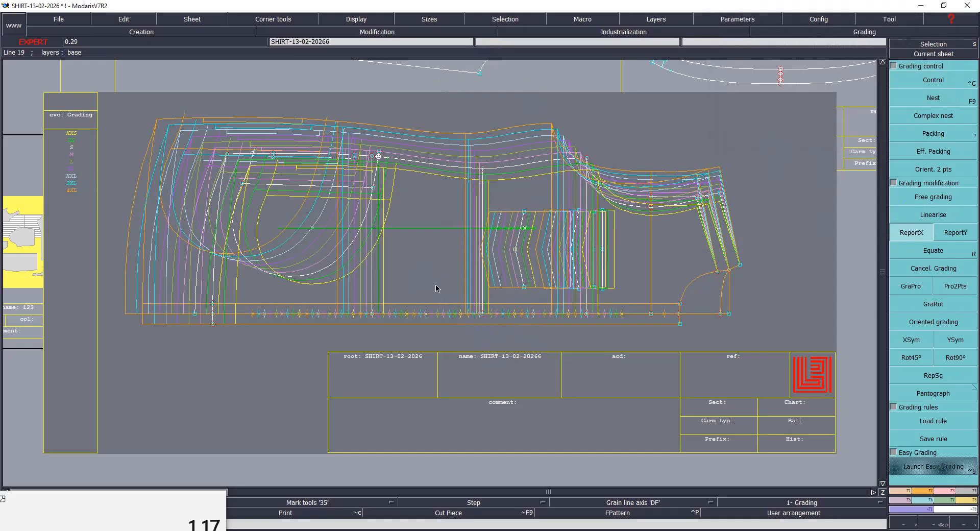
click(919, 134)
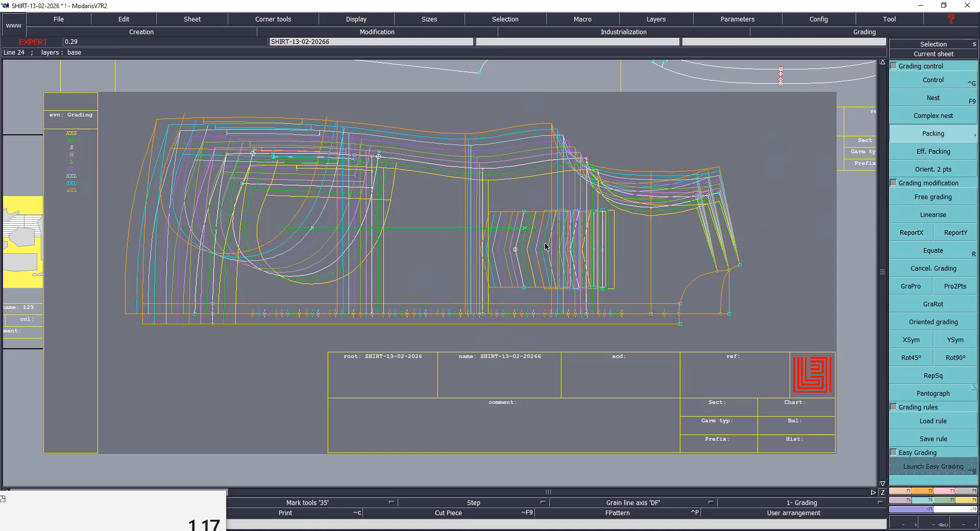
click(484, 313)
Step: Consult the size measurement chart in Picture-2.PNG for the waist and seat lengths, and return to the pattern
mouse_move(587, 513)
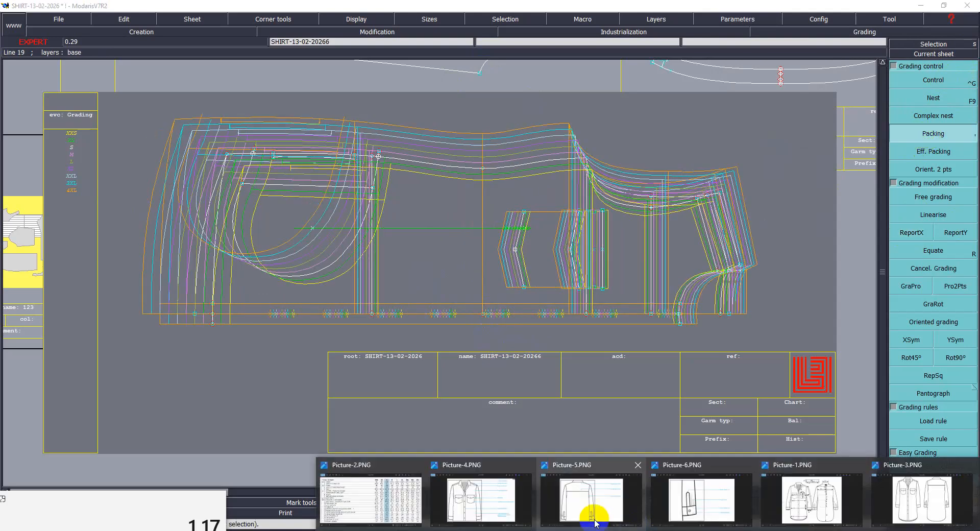
click(350, 471)
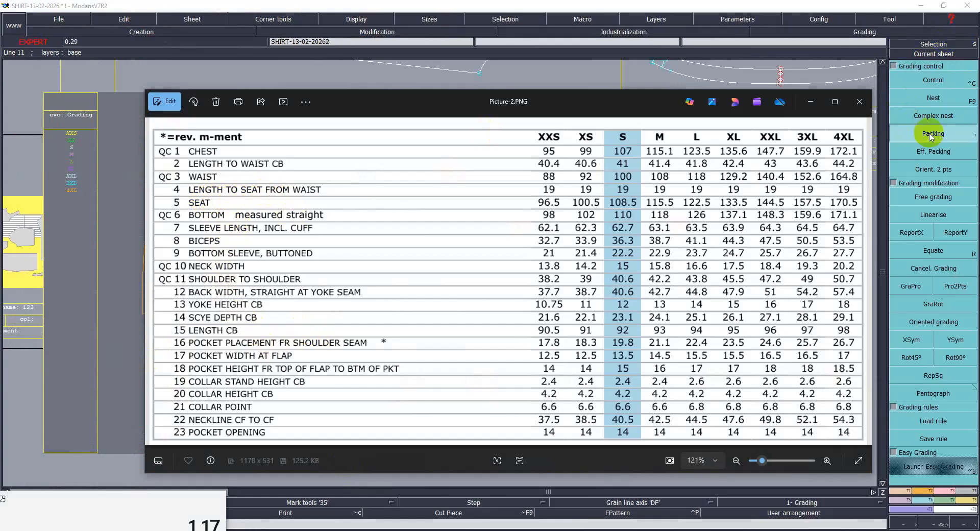
click(327, 73)
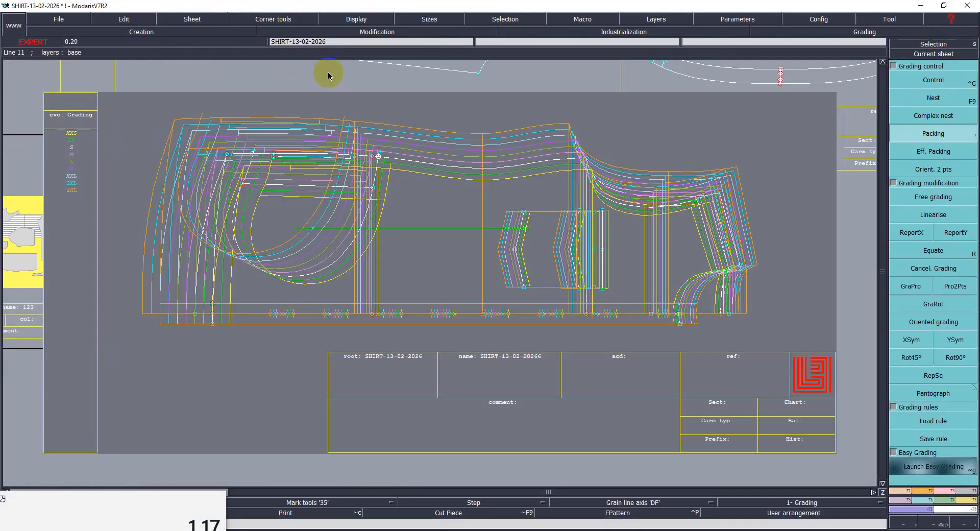
Step: Set the X grading increment of the seat line's centre-line end to 0 for all sizes
click(405, 261)
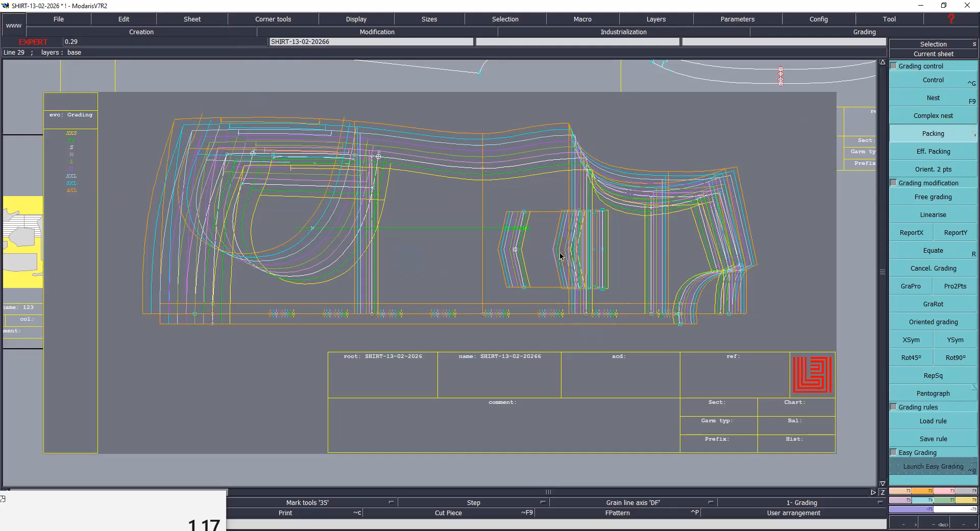
click(942, 80)
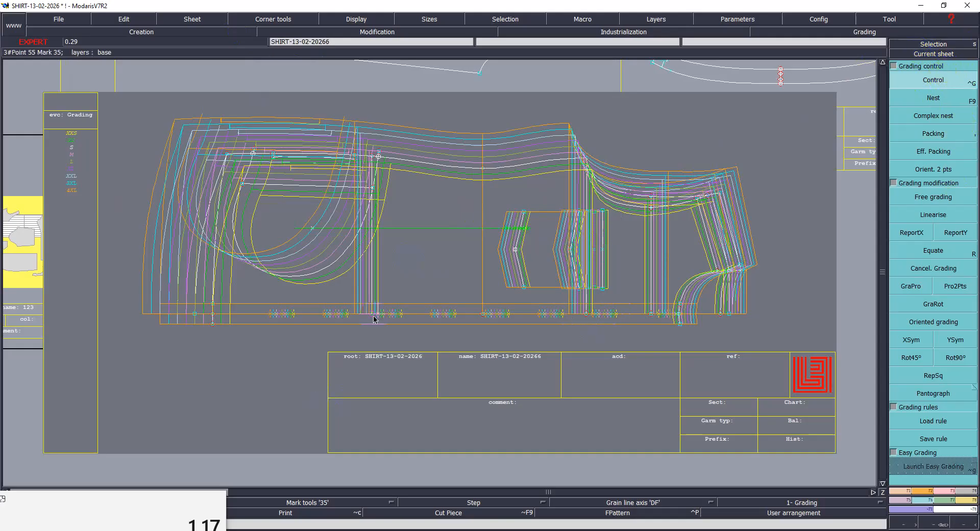
click(374, 319)
drag(838, 57, 843, 120)
text(0)
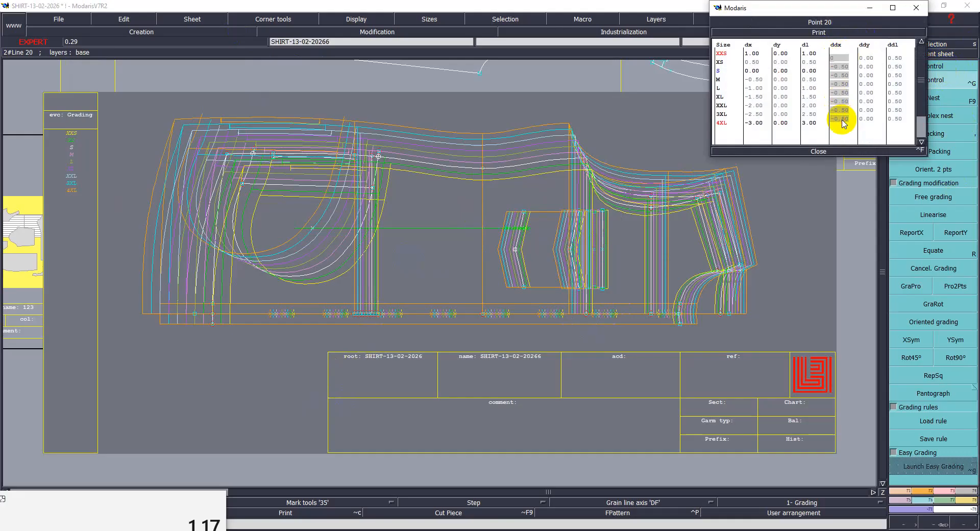
key(Return)
Step: Set the X grading increment of the seat line's side-seam end to 0 for all sizes and close the grading table
click(374, 161)
click(841, 58)
drag(841, 58, 845, 120)
text(0)
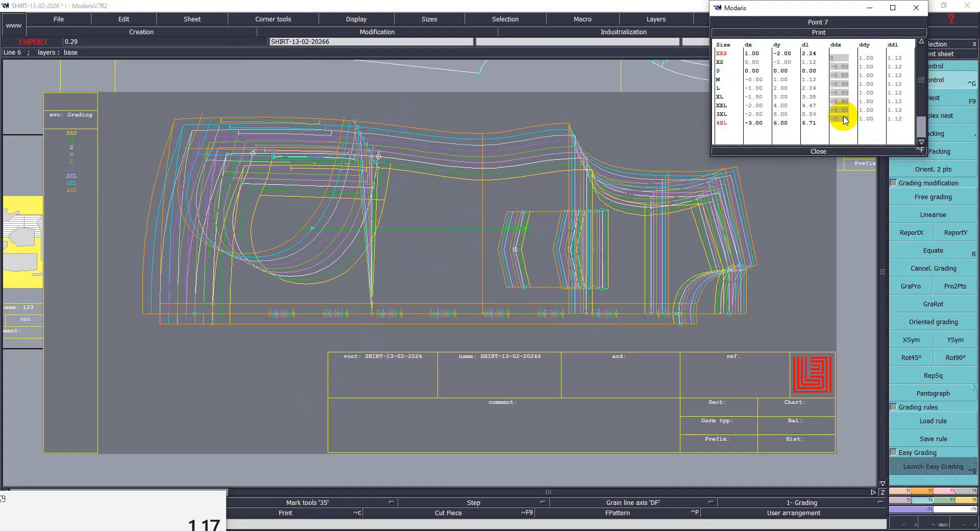
key(Return)
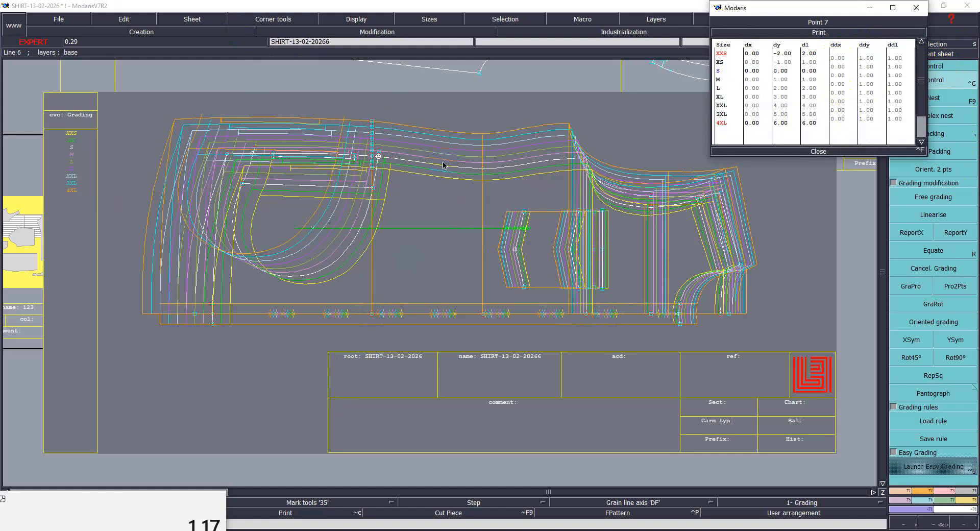
click(819, 152)
Step: Pack the nest on the chest line and save the model, accepting the detected anomalies
click(933, 136)
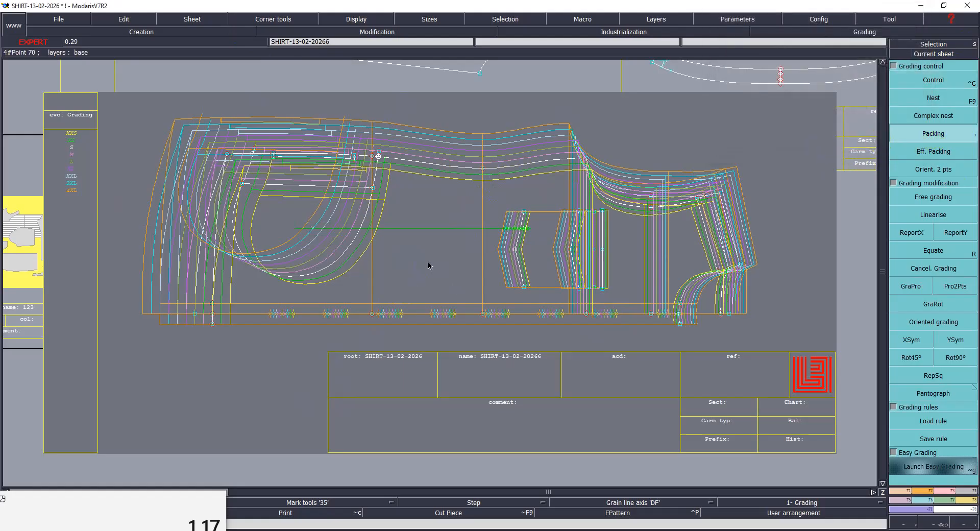
click(429, 263)
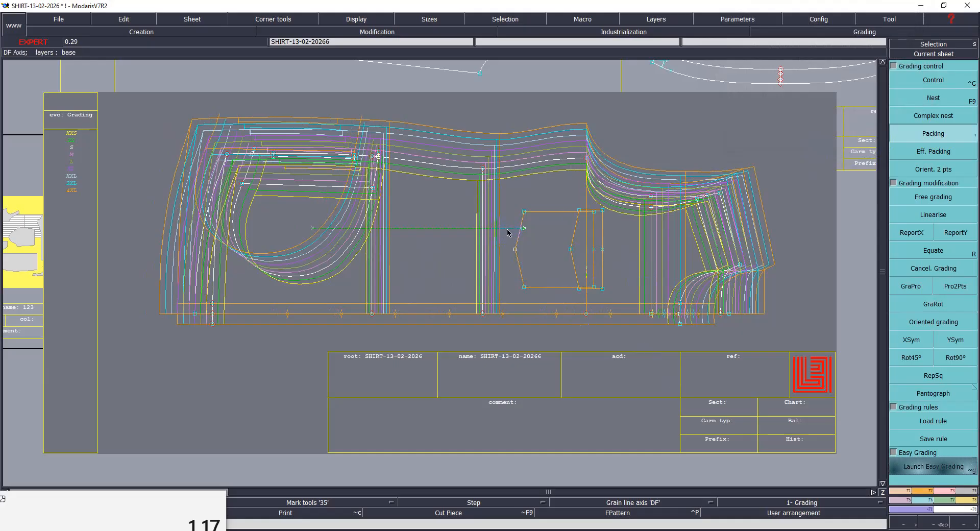
key(ctrl+s)
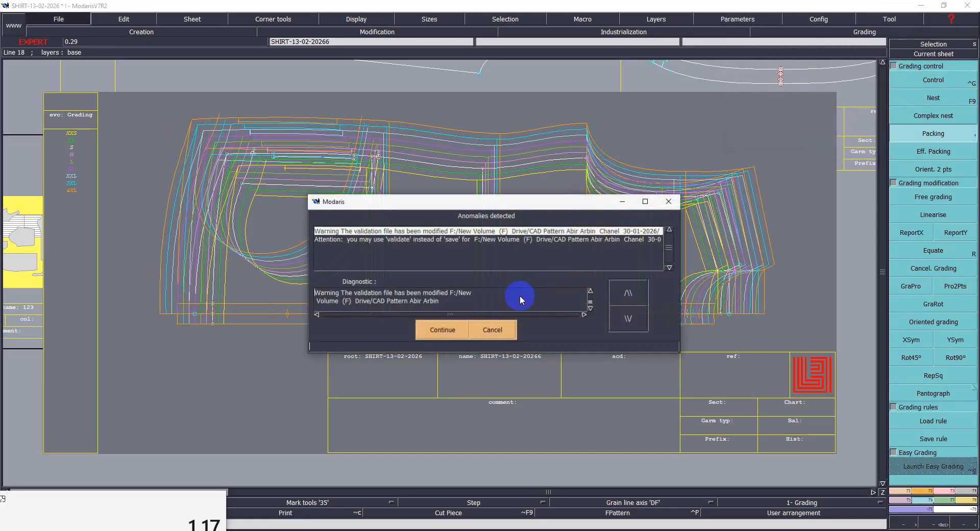
click(444, 332)
key(Return)
Step: Pack the nest on the body's centre-line corner at the neck end
drag(460, 89, 781, 359)
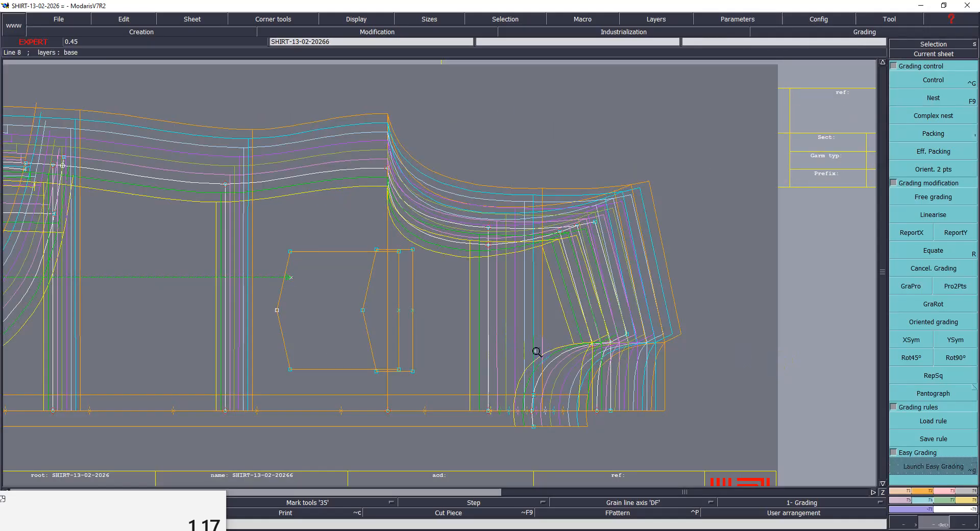
click(939, 133)
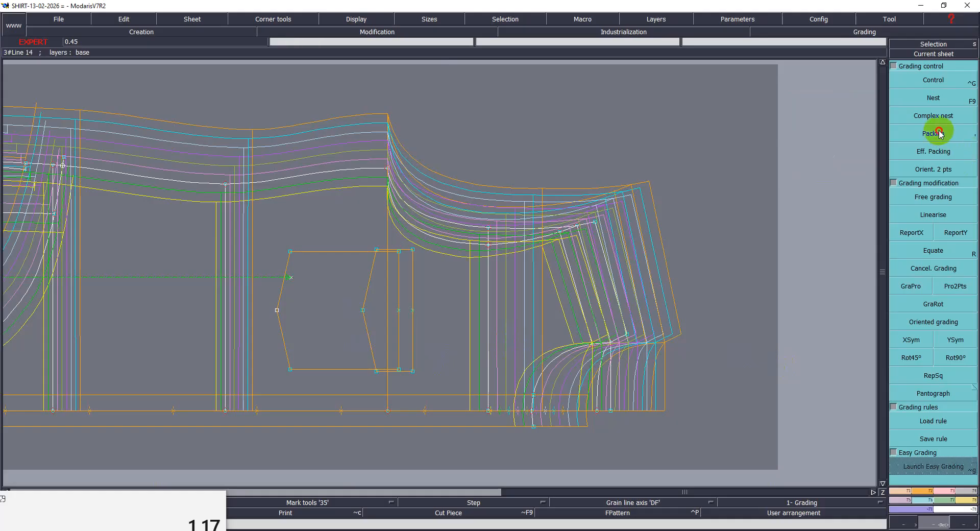
click(610, 412)
Step: Set the X grading increment of the chest pocket flap's upper corner near the centre line to -0.5 for all sizes
click(931, 88)
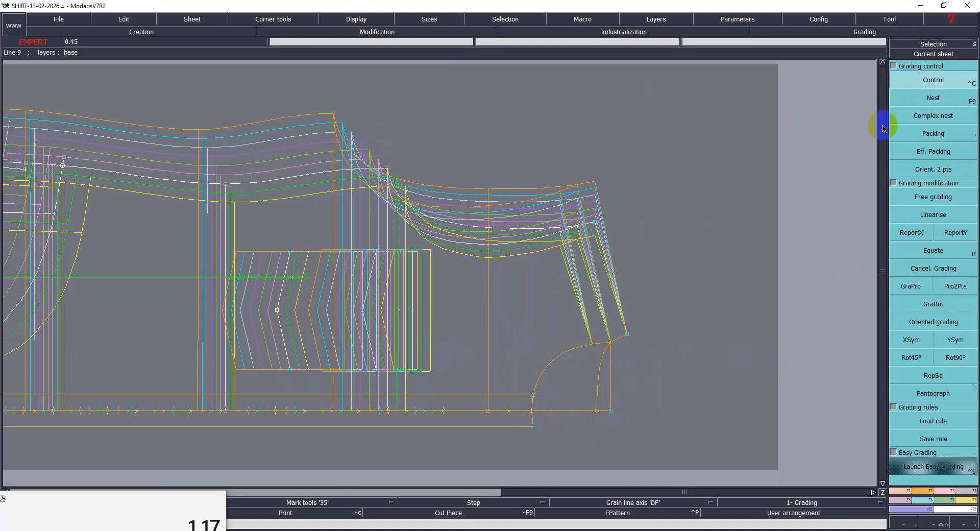
click(414, 374)
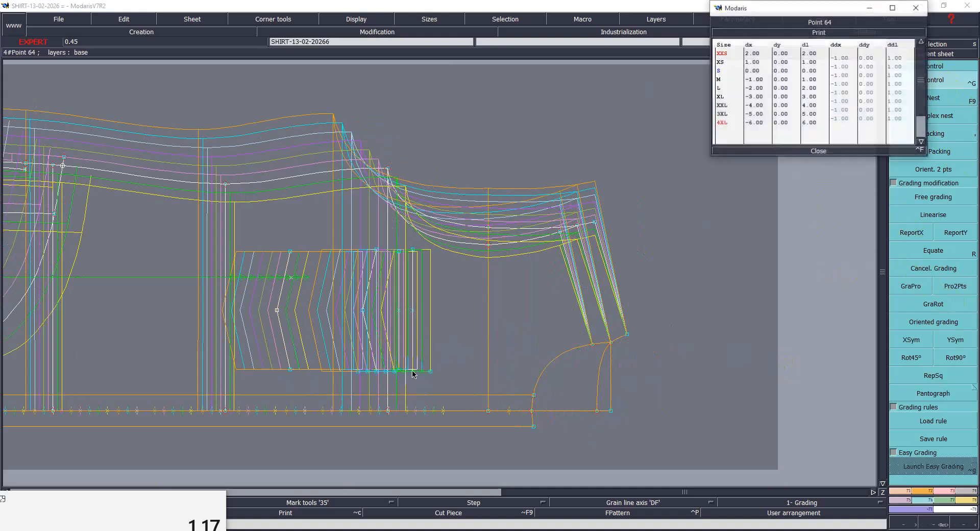
click(843, 86)
drag(843, 85, 841, 114)
text(-.5)
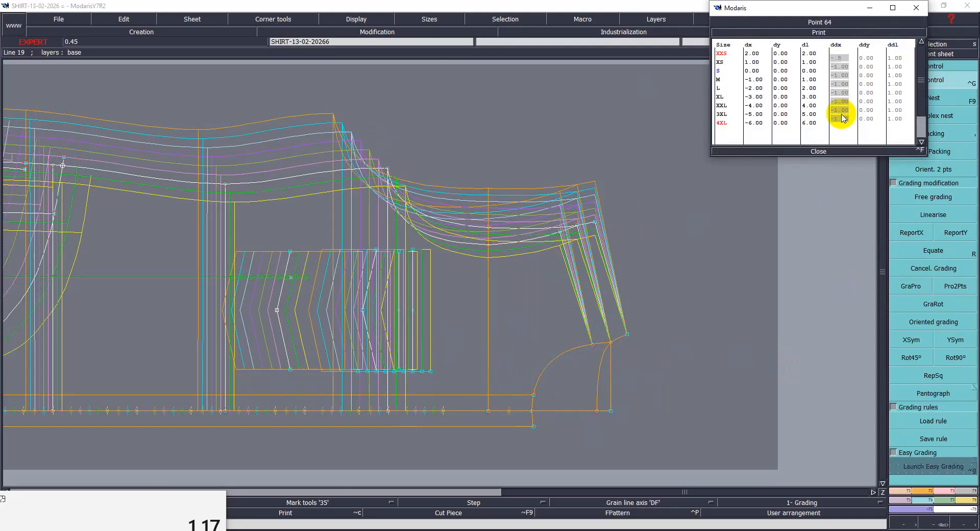
key(Return)
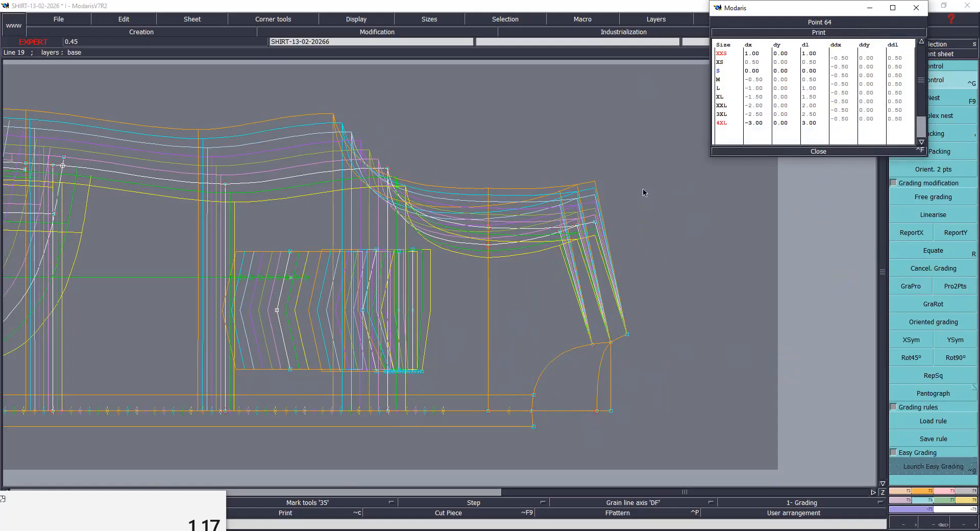
click(818, 151)
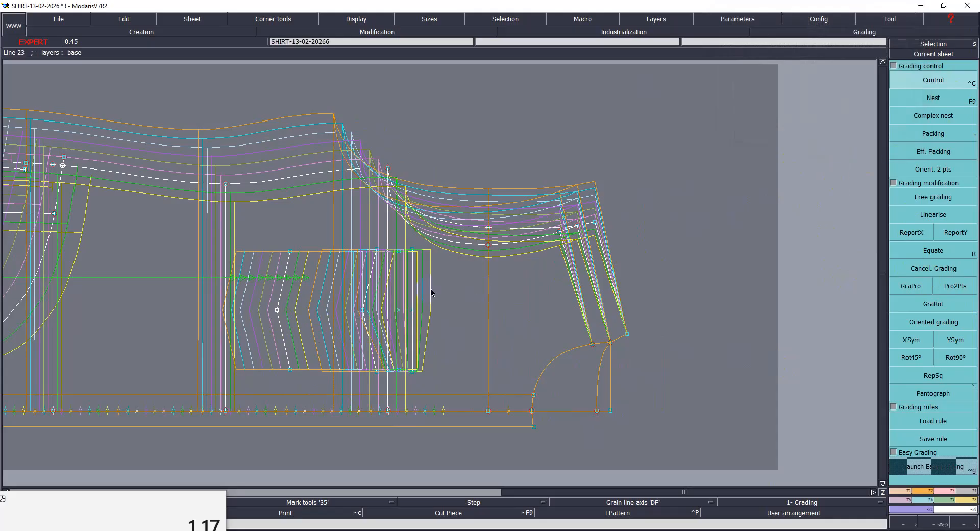
Step: Display only the base size S and shorten the grain line to end before the chest pocket
scroll(435, 284, down, 2)
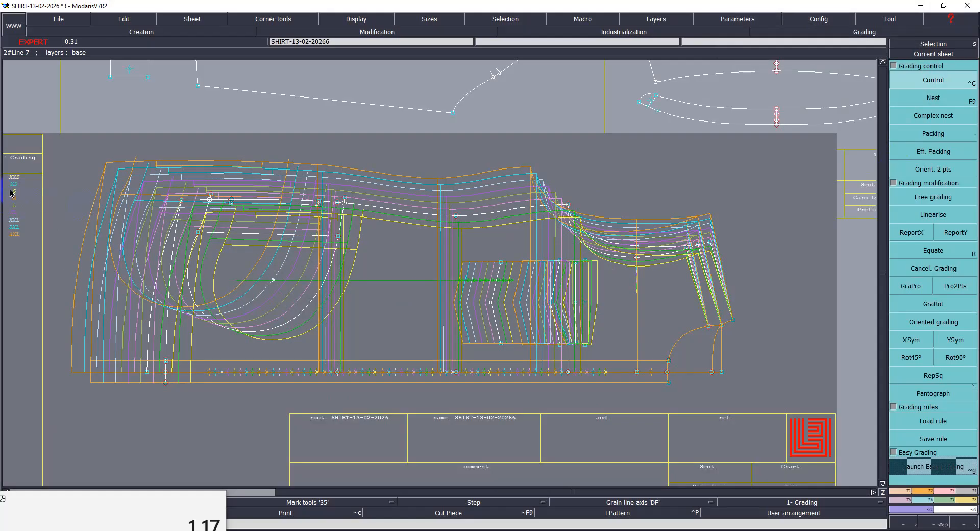
click(13, 192)
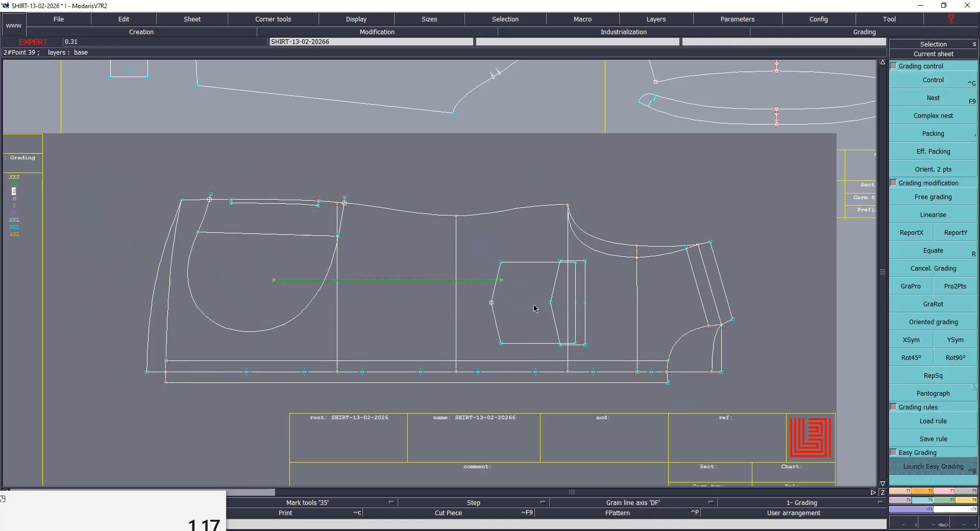
click(484, 280)
Step: Report the graded flap corner's X grading to all chest pocket and flap points, and display all sizes again
drag(485, 243, 594, 351)
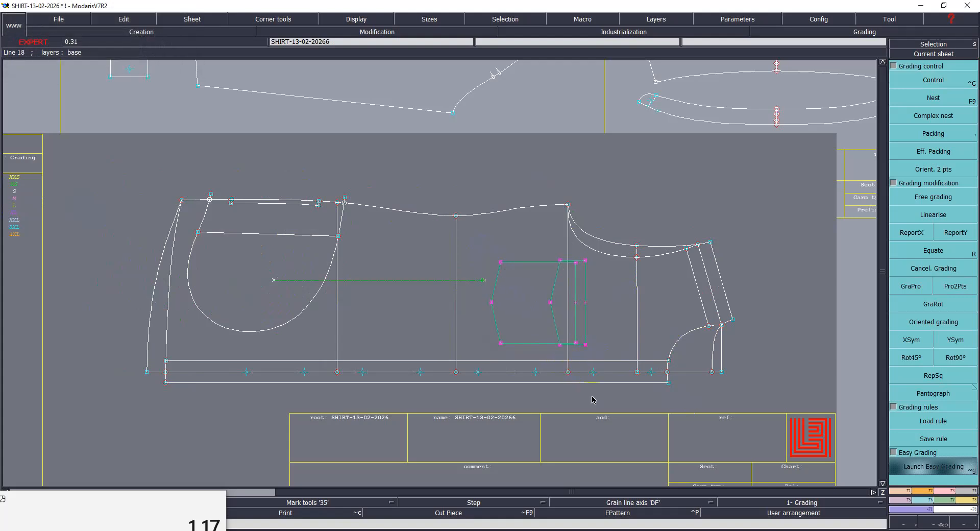
click(911, 234)
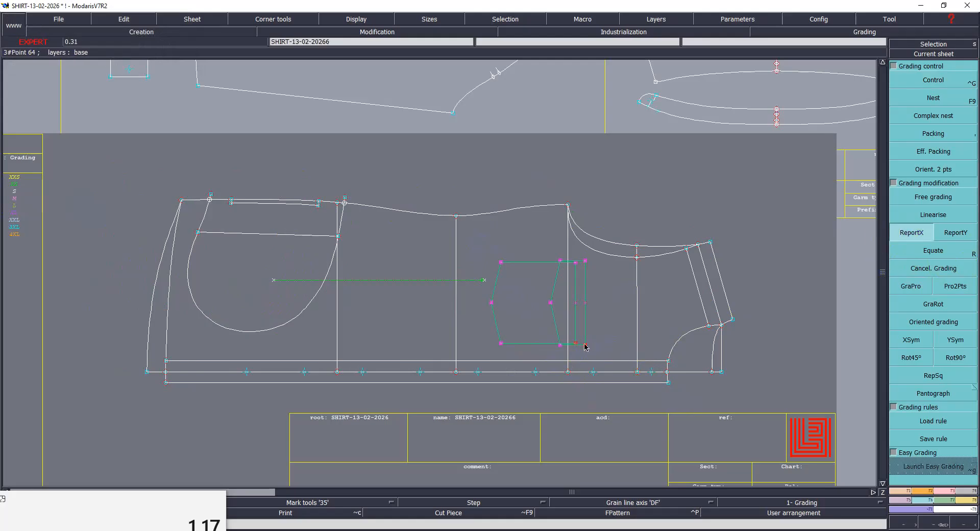
click(584, 264)
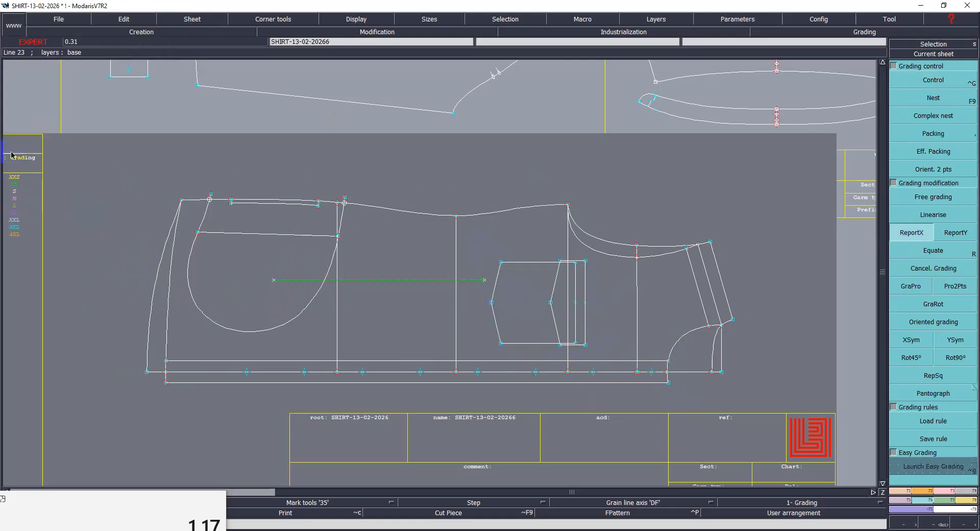
drag(35, 226, 34, 243)
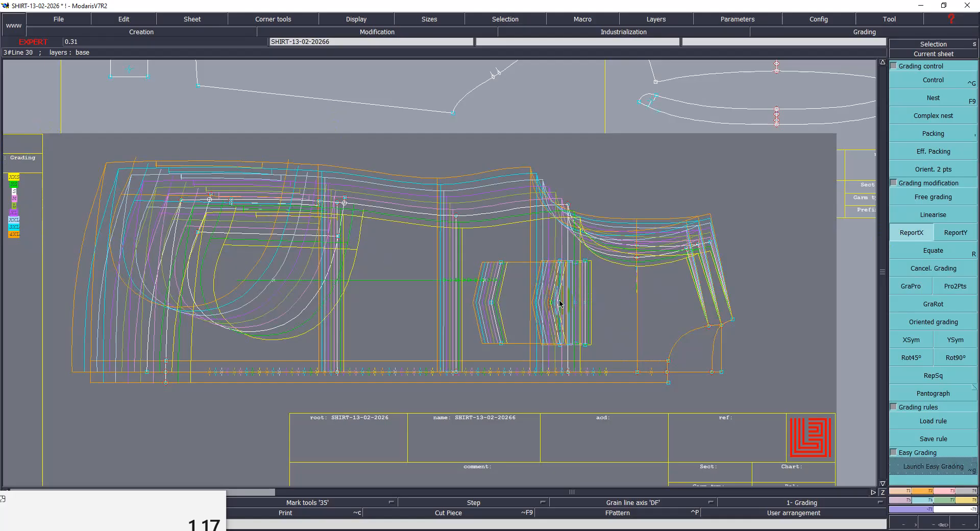
key(Return)
Step: Pack the nest on the pocket flap's upper corner nearest the centre line
drag(419, 162, 771, 411)
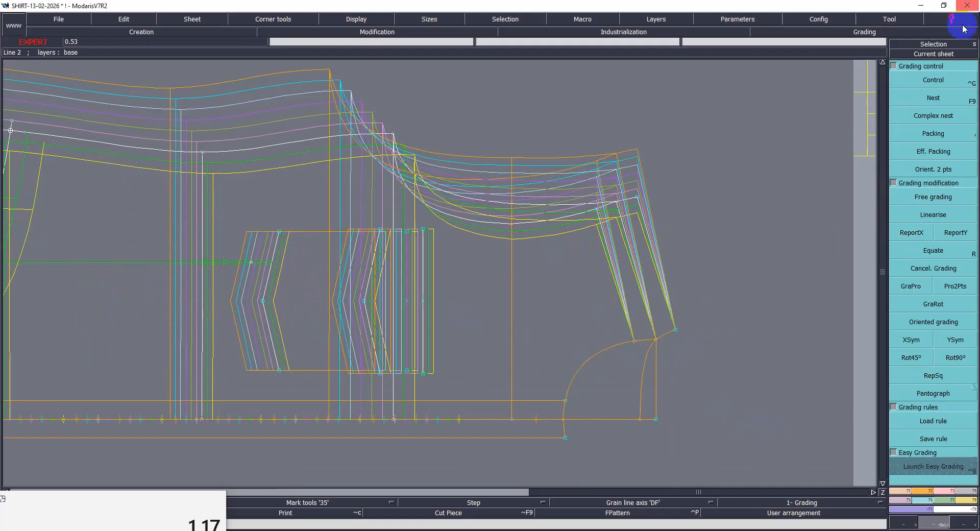
click(935, 132)
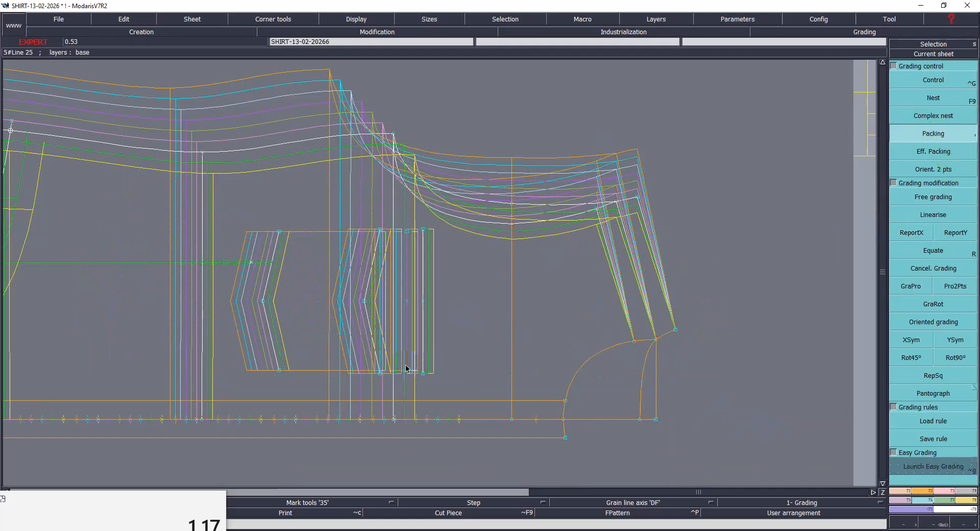
click(423, 373)
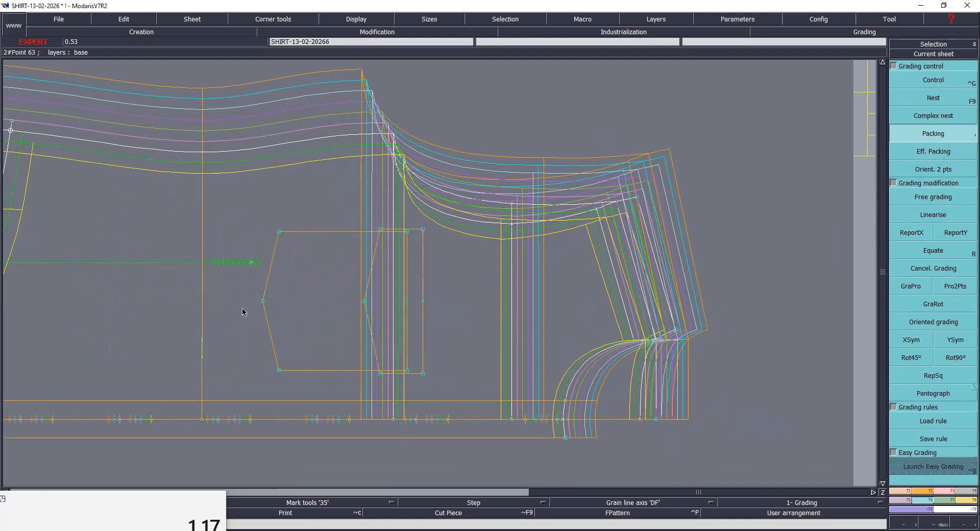
Step: Set the X grading increment of the chest pocket's pointed tip to -0.25 for all sizes
click(932, 78)
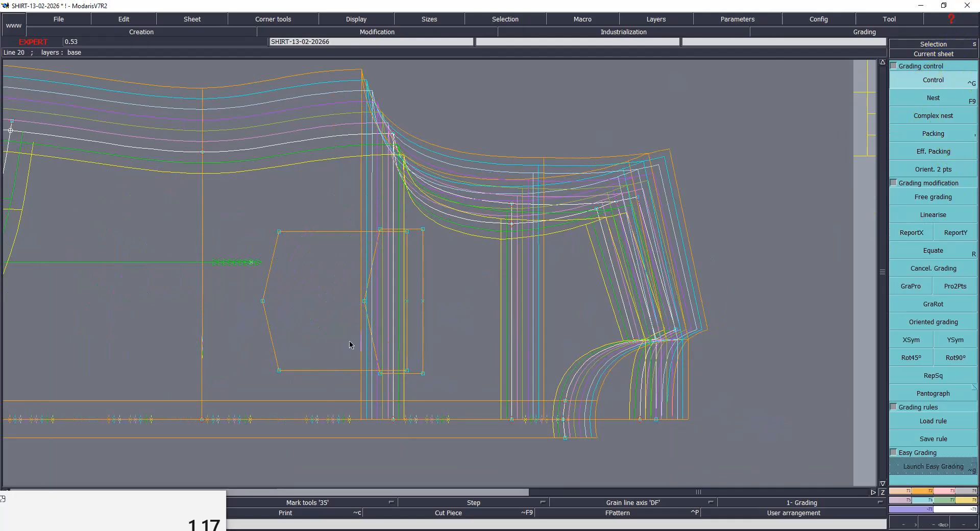
click(262, 301)
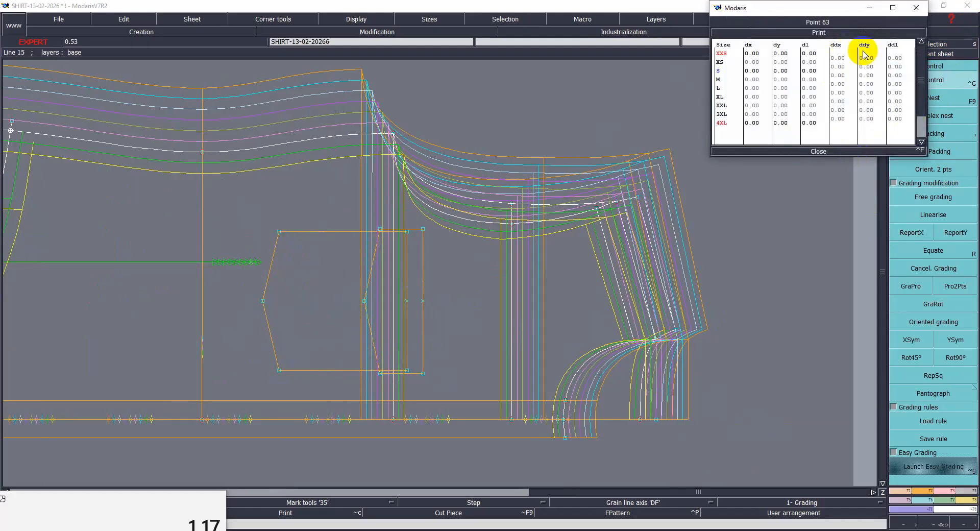
drag(840, 56, 844, 126)
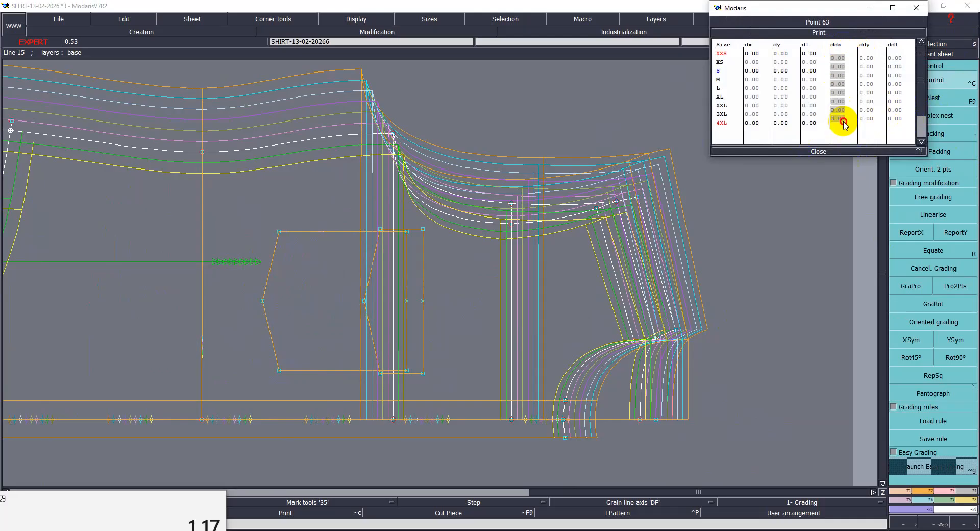
text(-0)
text(.25)
key(Return)
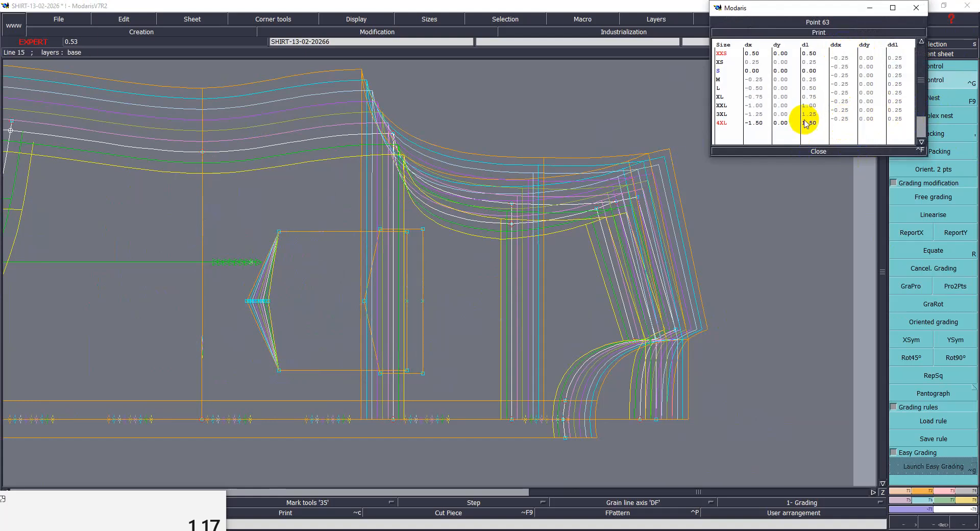
Step: Set the pocket tip's X grading increment to -0.3 for all sizes and close the grading table
click(846, 58)
drag(836, 118, 837, 118)
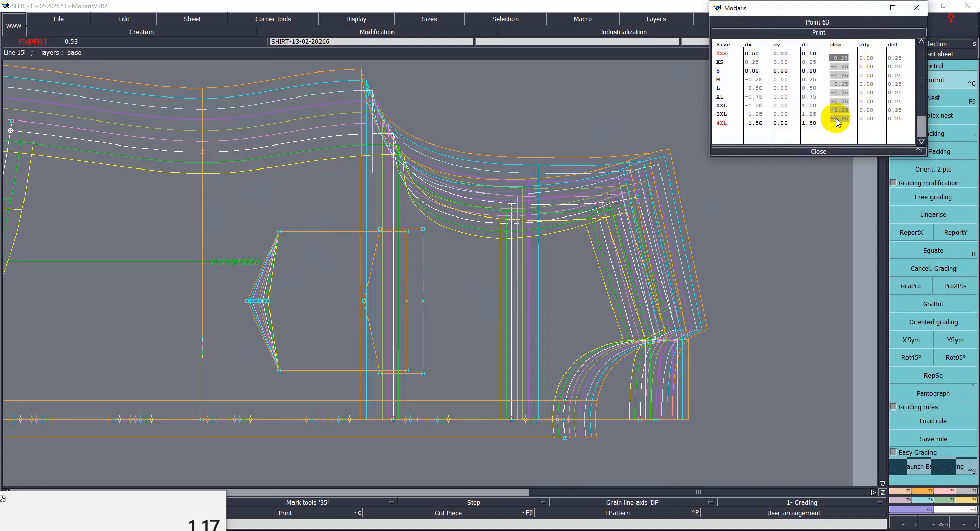
text(-.3)
key(Return)
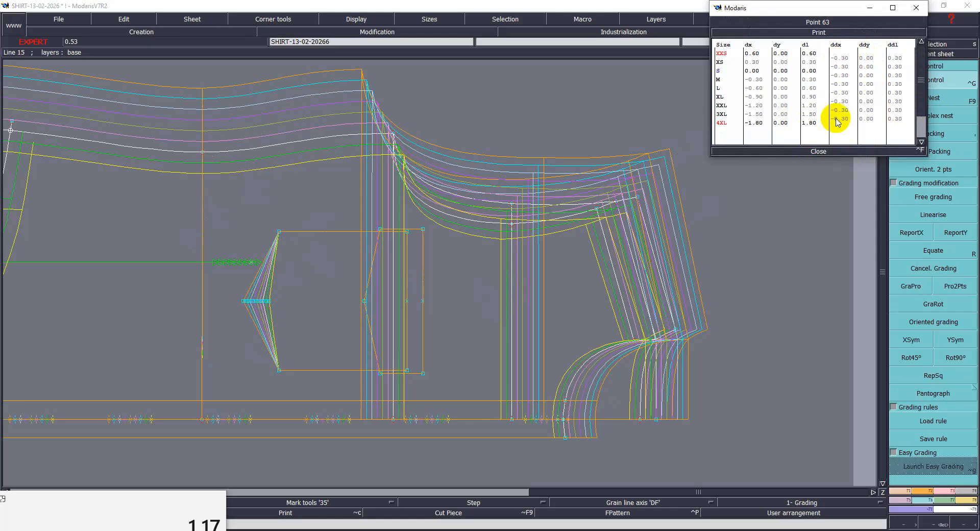
click(812, 153)
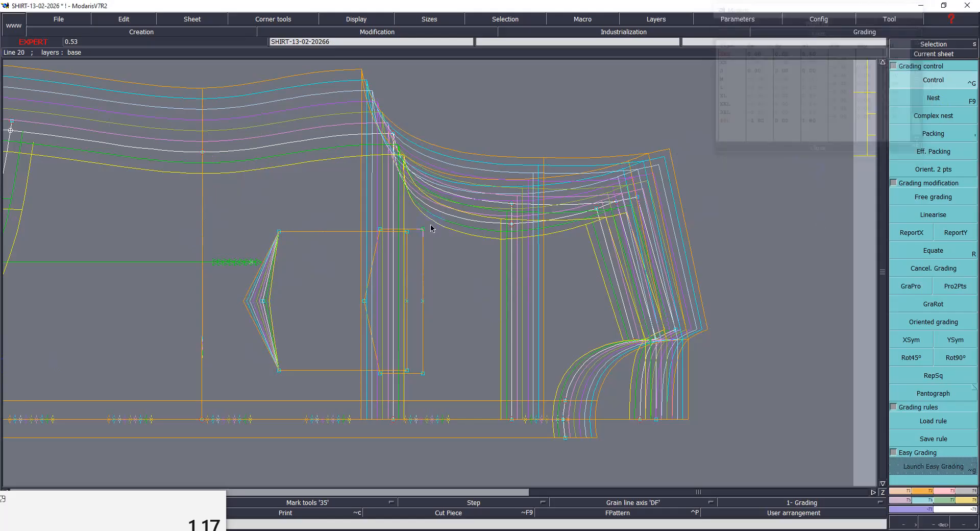
Step: Report the pocket tip's X grading to the two adjacent lower corners of the chest pocket
click(912, 232)
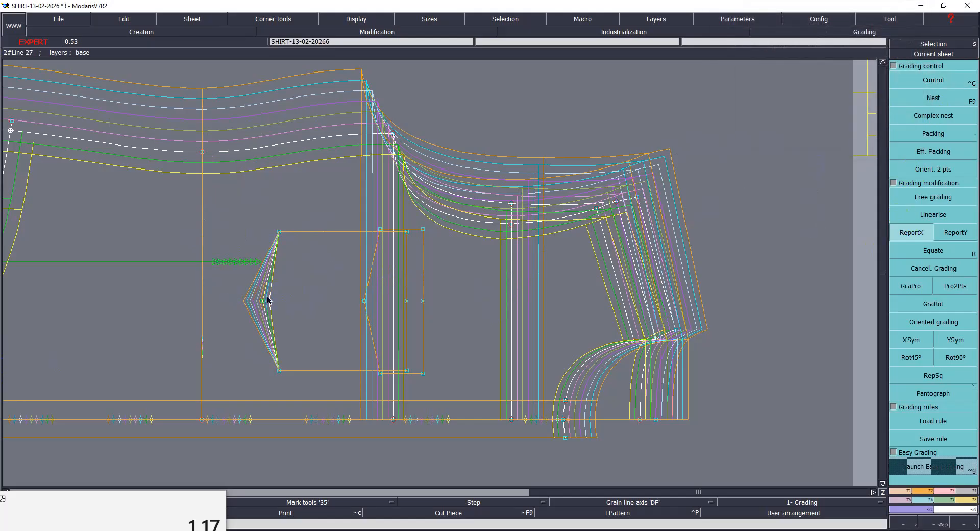
click(278, 232)
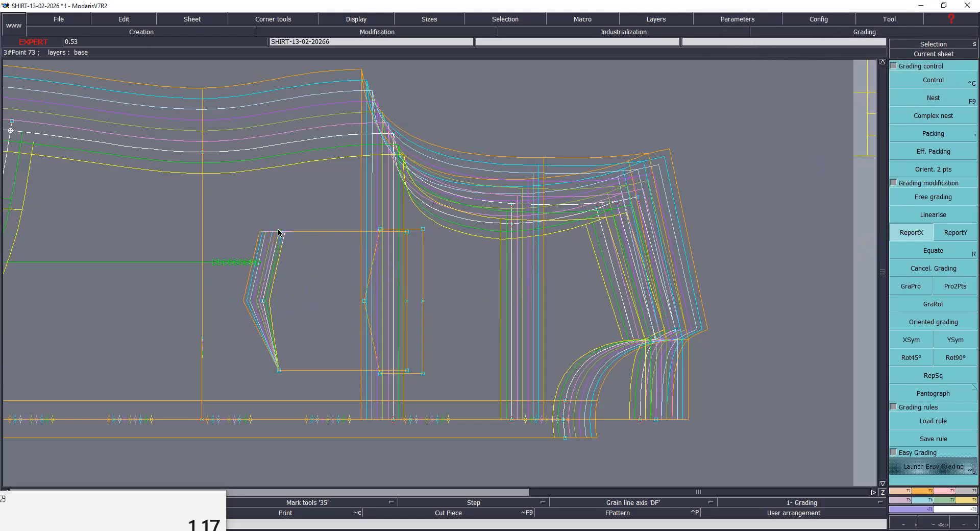
click(279, 371)
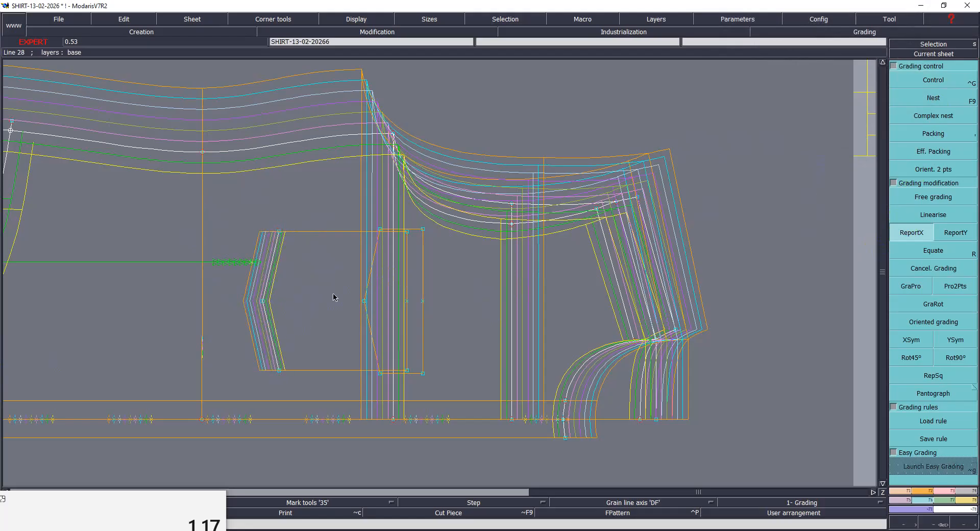
Step: Set the Y grading increment of the pocket flap's top corner on the armhole side to 0.5 for all sizes
click(945, 81)
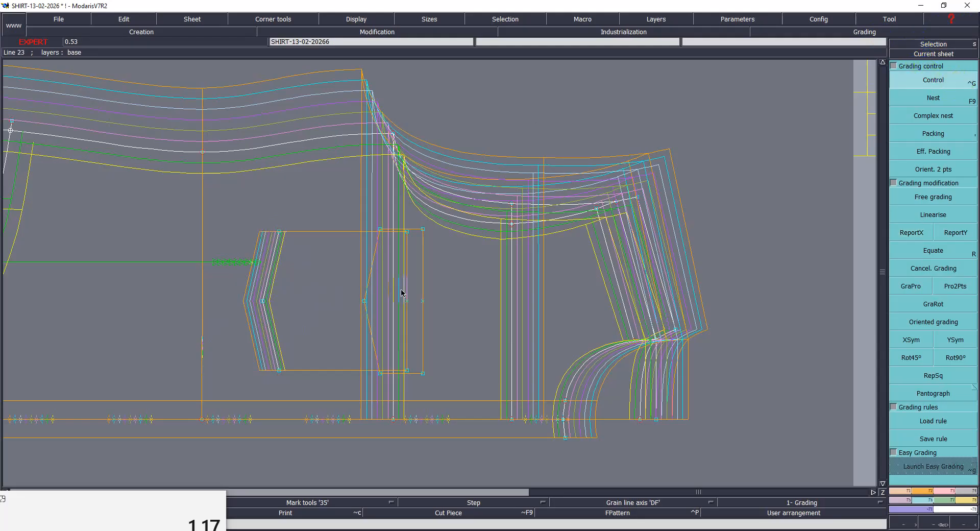
click(424, 232)
drag(868, 59, 874, 117)
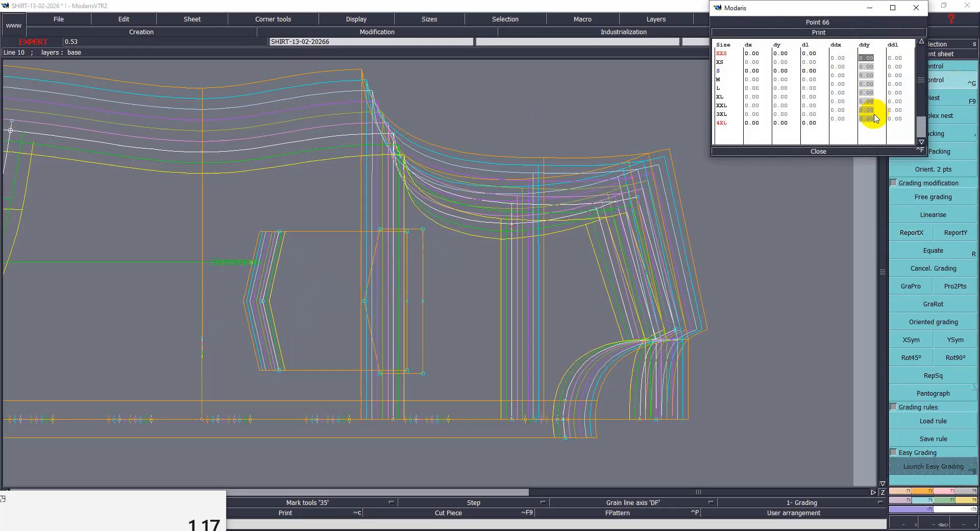
text(.5)
key(Return)
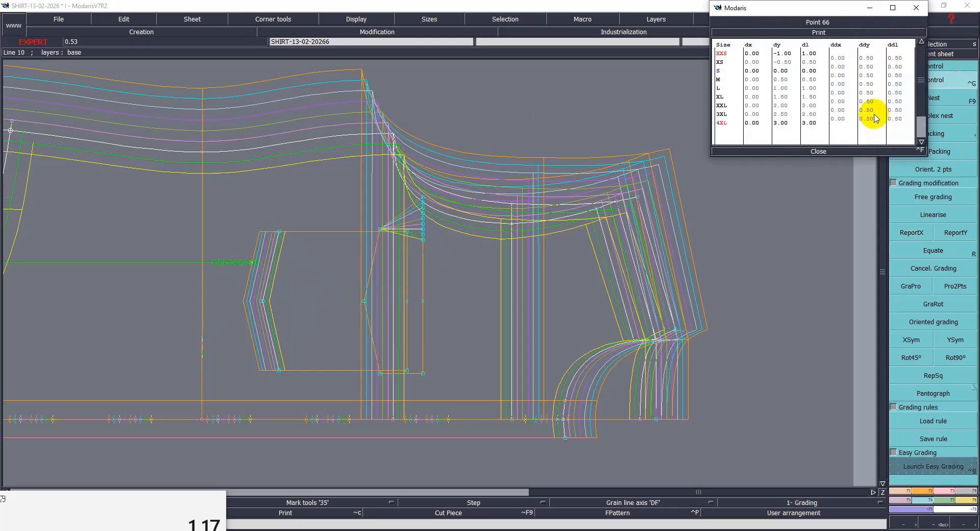
click(812, 151)
Step: Report the flap corner's Y grading to the other flap and chest pocket corners along the same side edge
drag(265, 209, 438, 246)
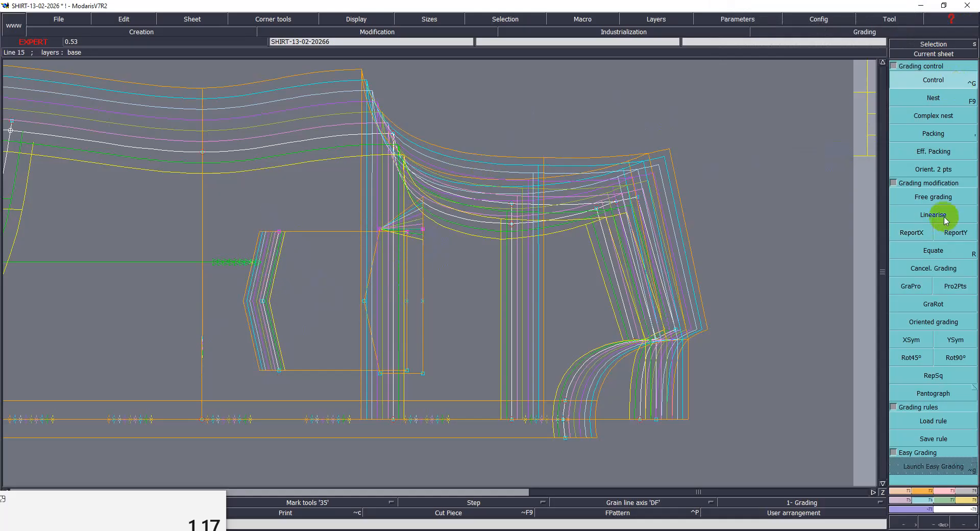
click(952, 232)
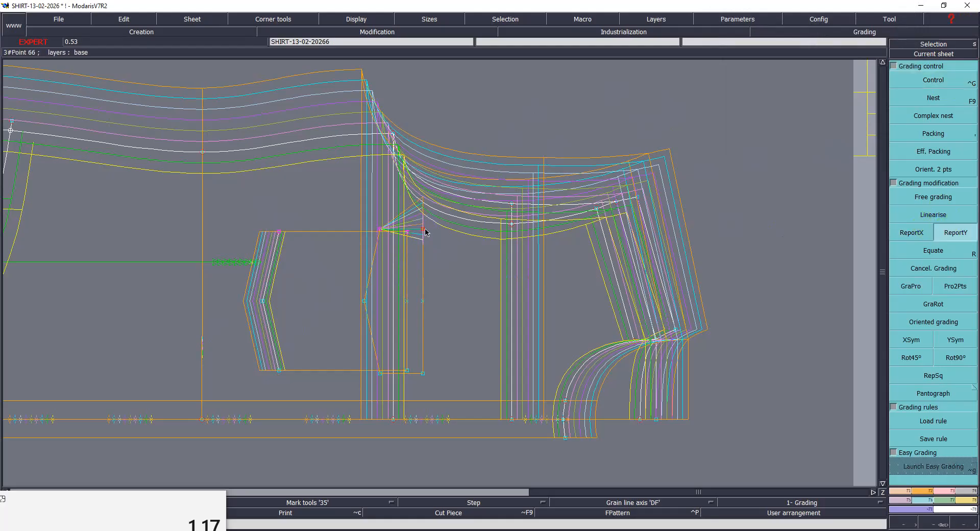
click(407, 231)
click(435, 253)
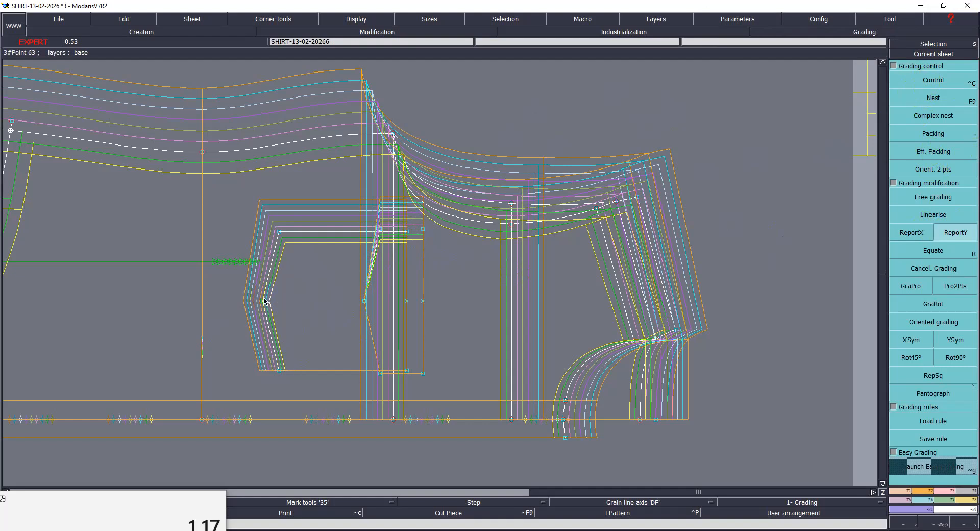
Step: Set the Y grading increment of the chest pocket's pointed tip to 0.25 for all sizes and close the grading table
click(934, 81)
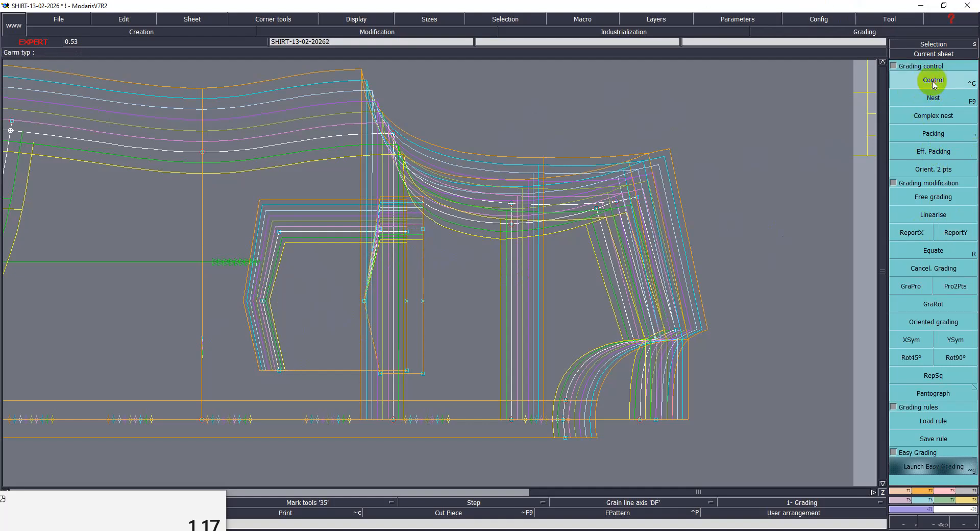
click(264, 305)
click(870, 58)
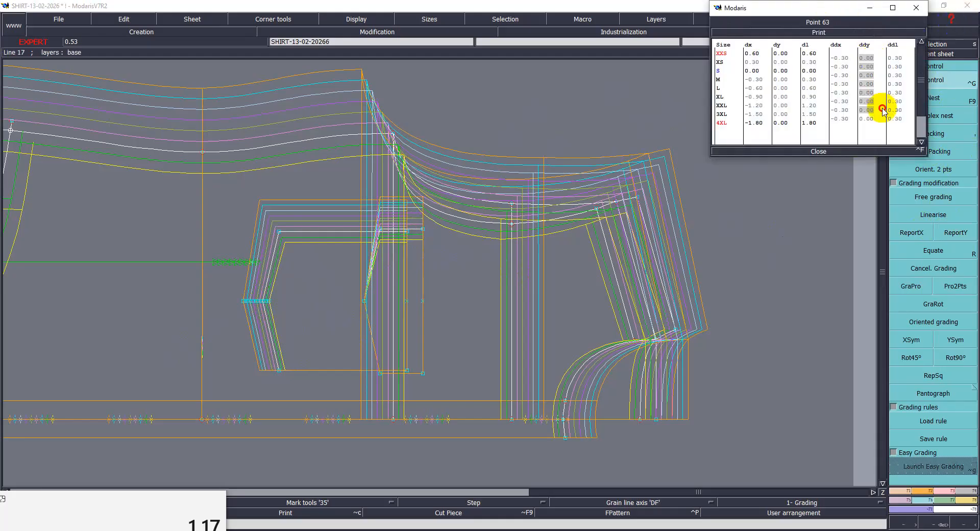
shift+click(873, 122)
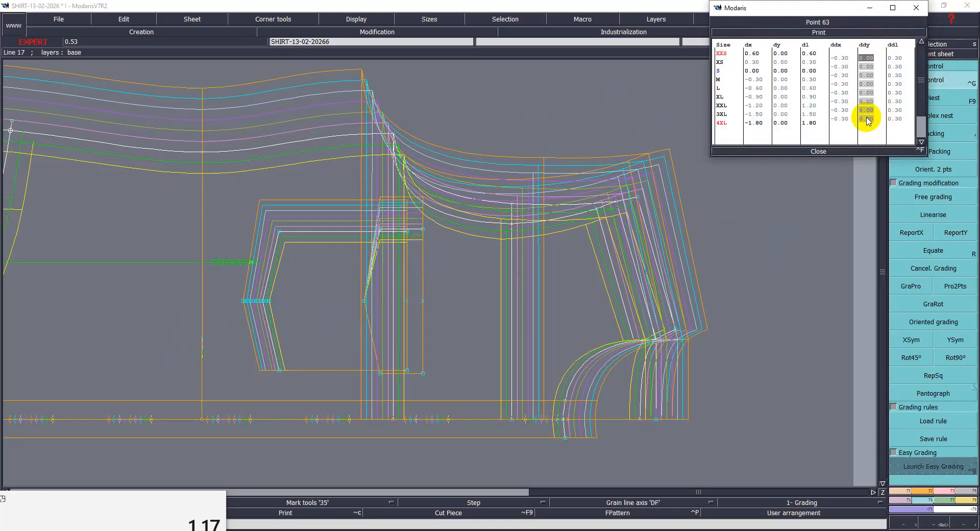
key(Return)
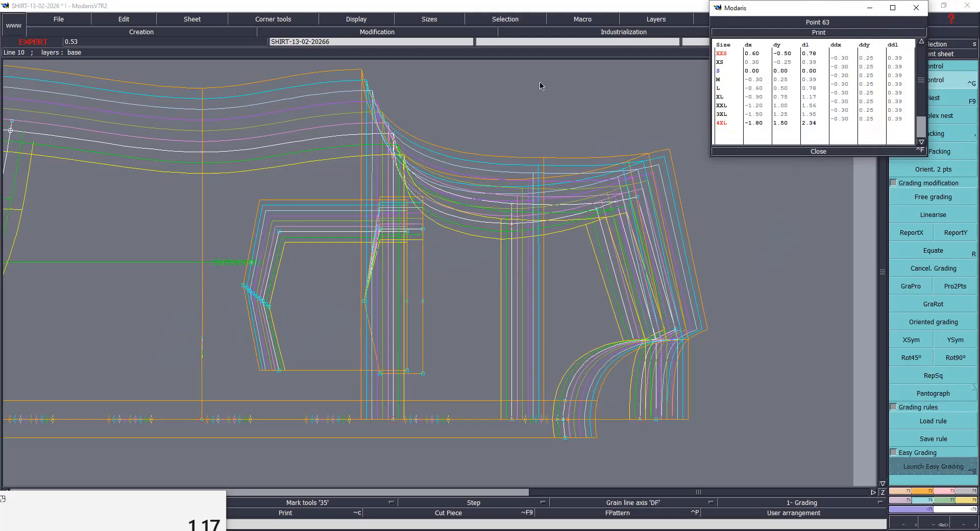
click(815, 150)
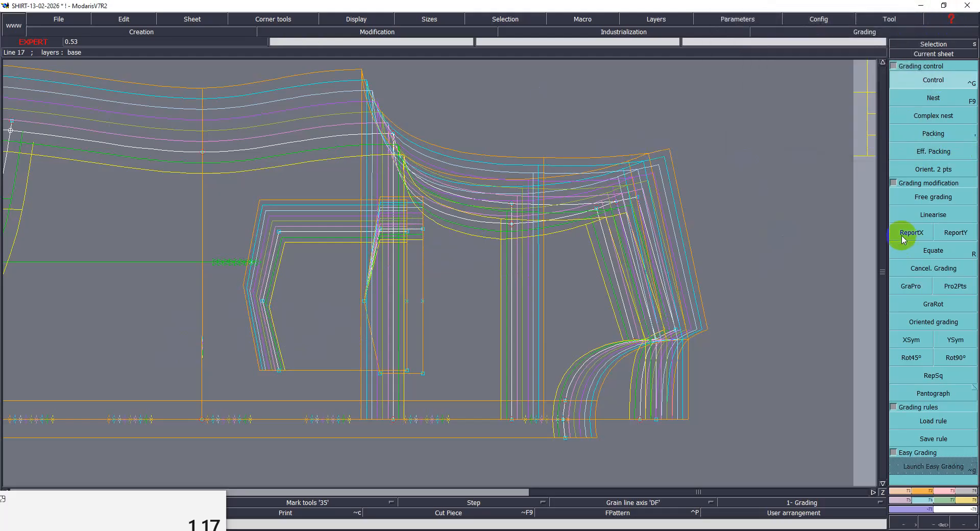
Step: Report the pocket tip's Y grading to the flap's pointed tip and reset the packing of the body nest
click(956, 232)
drag(346, 273, 431, 319)
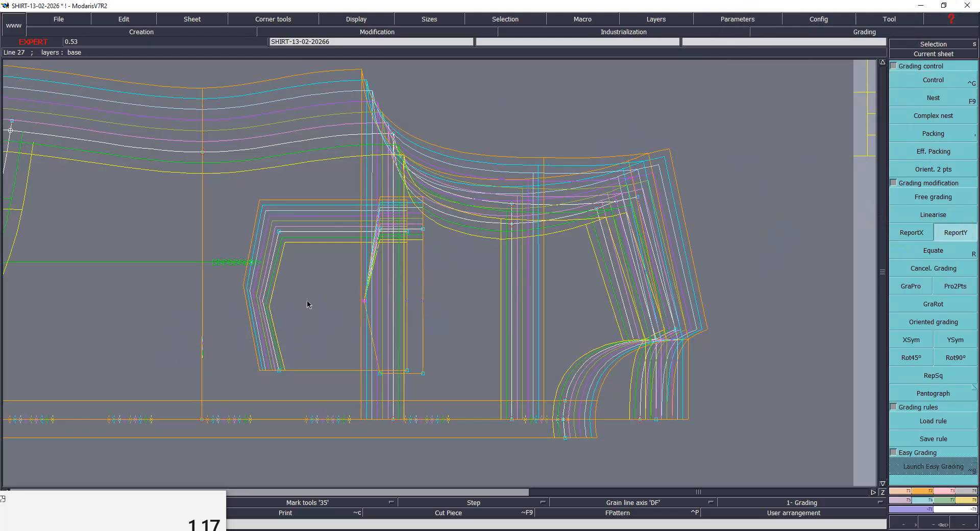
click(363, 301)
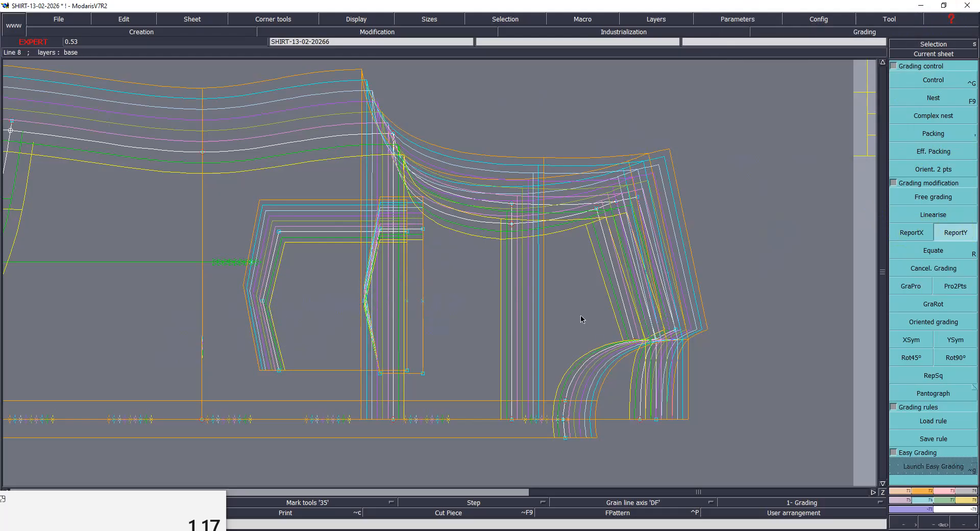
click(933, 133)
click(435, 271)
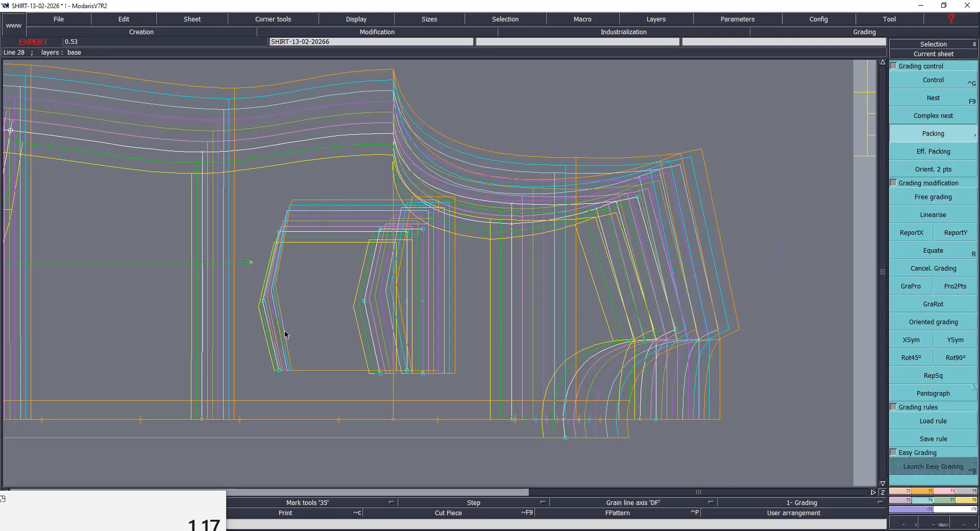
Step: Save the graded shirt pattern file, continuing past the anomaly warning
key(ctrl+s)
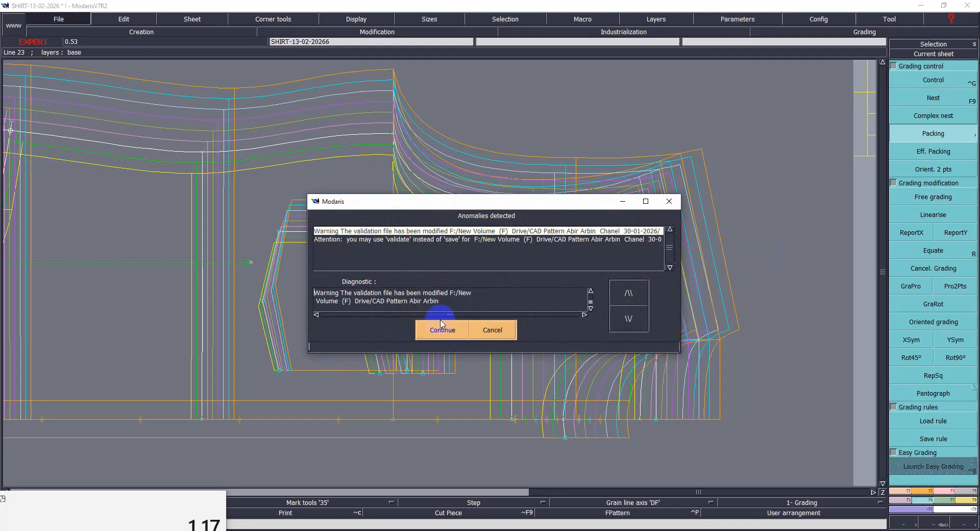
click(444, 331)
key(Home)
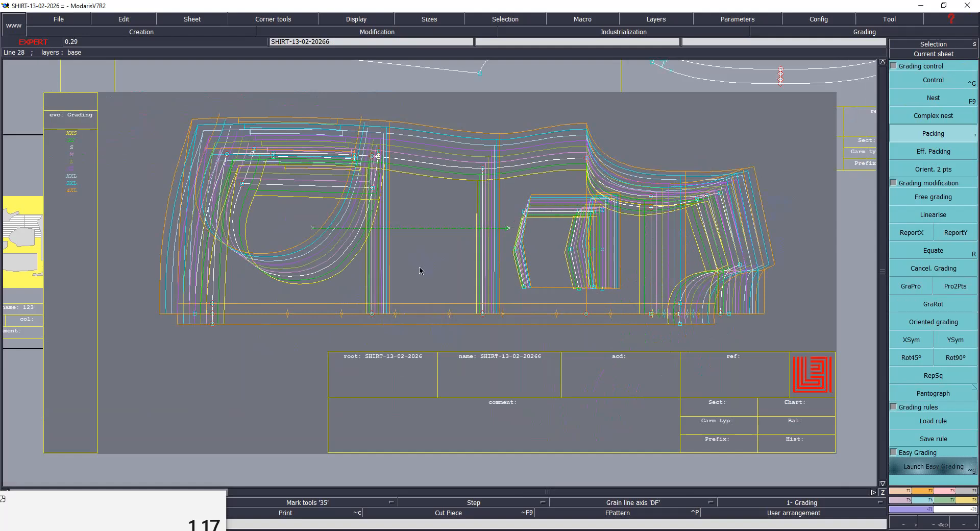
key(ctrl+s)
click(431, 328)
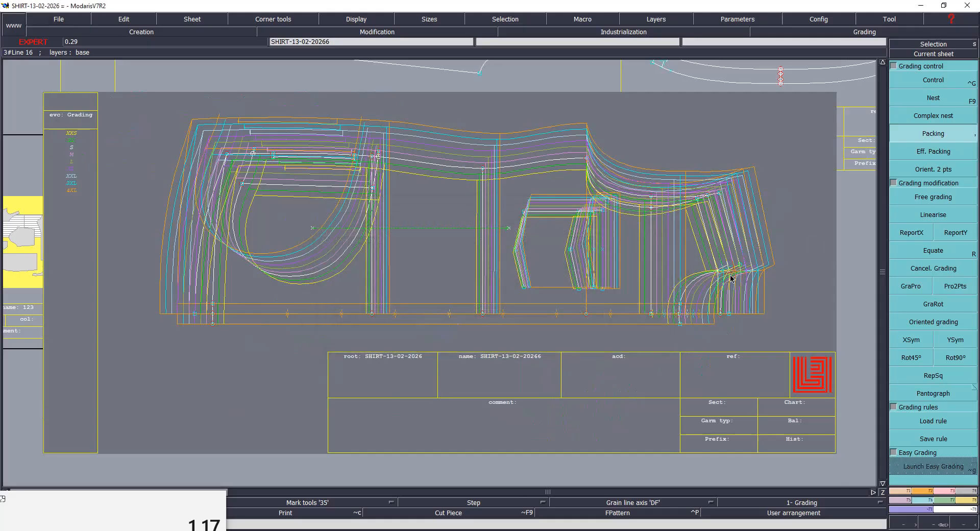
Step: Make the sleeve and cuff sheet current and display its nest for all sizes XXS to 4XL
key(j)
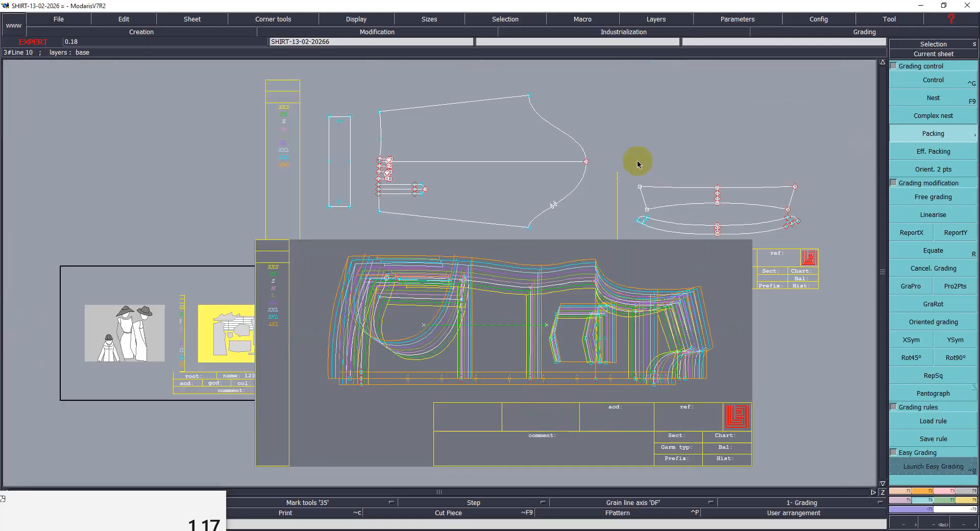
key(i)
click(487, 183)
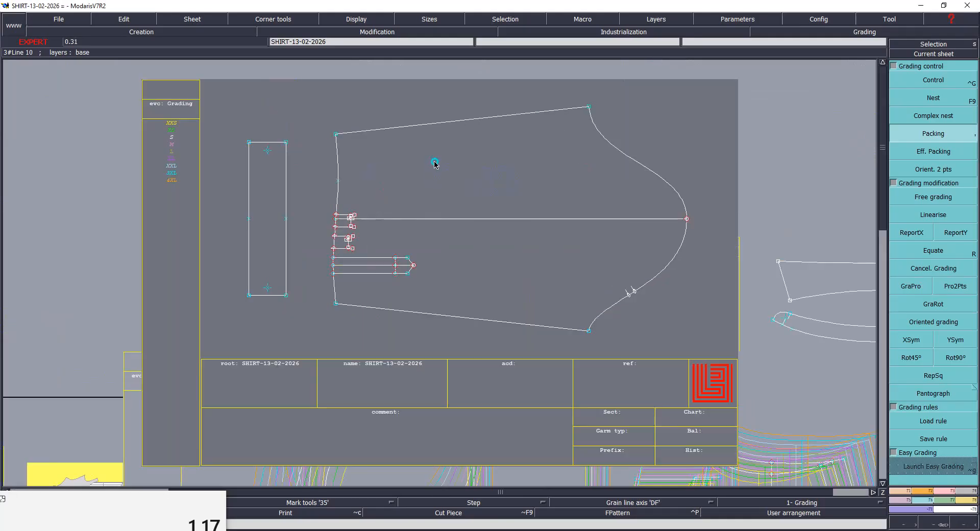
drag(146, 112, 184, 200)
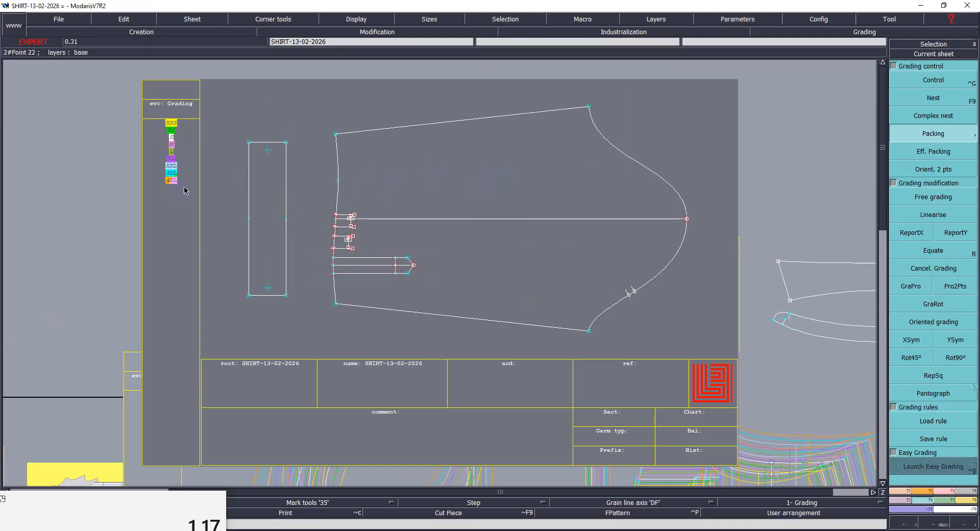
click(465, 175)
click(968, 126)
Step: Set the Y grading increment of the sleeve's upper underarm corner, where the cap begins, to 1 for all sizes
click(934, 82)
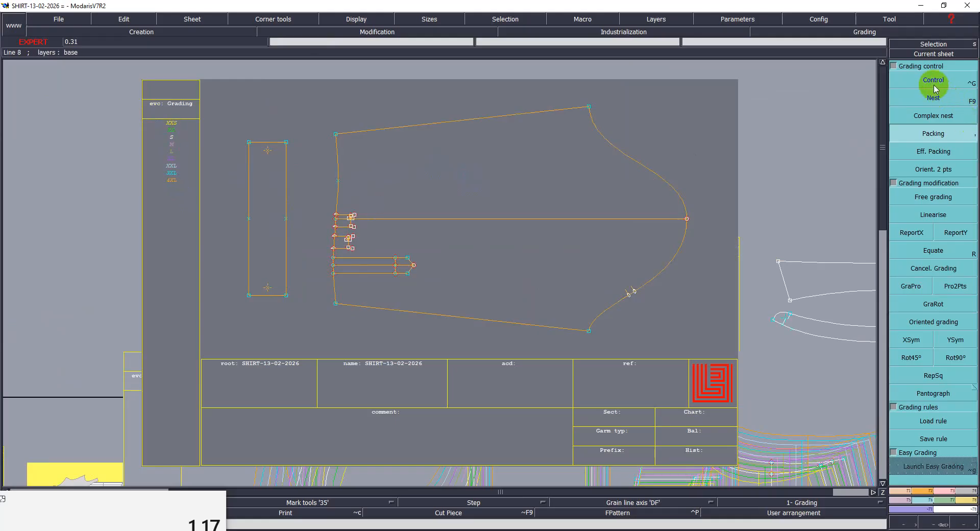
click(589, 107)
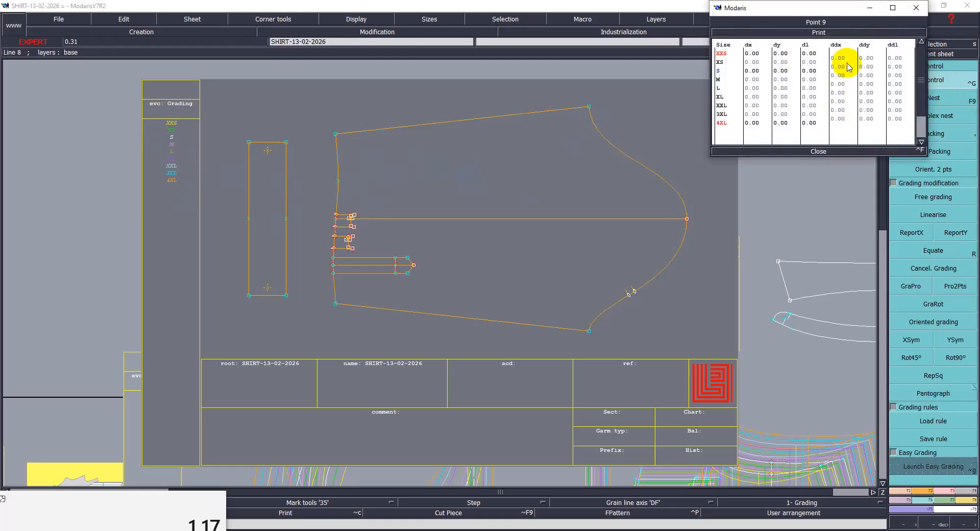
drag(867, 58, 871, 121)
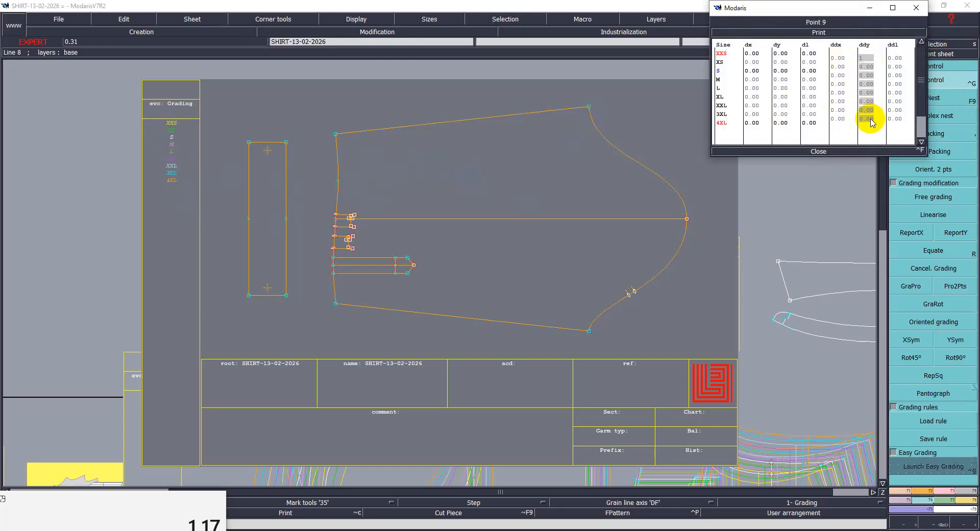
key(Return)
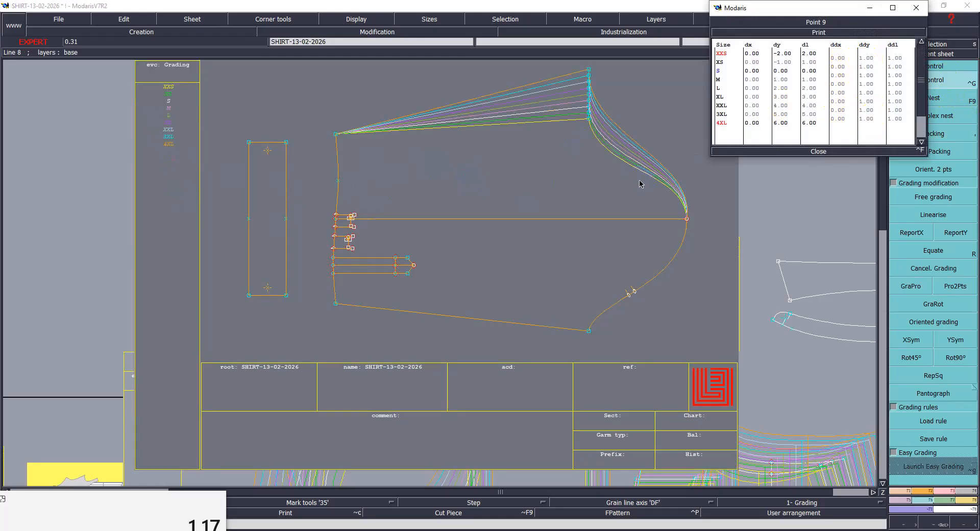
Step: Set the Y grading increment of the sleeve's upper hem corner to 0.5 for all sizes
click(337, 136)
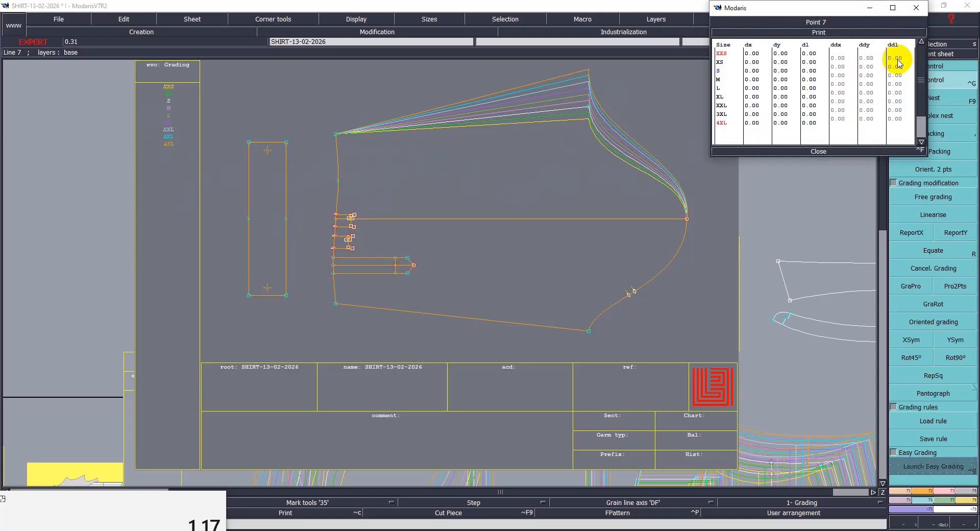
drag(871, 59, 875, 119)
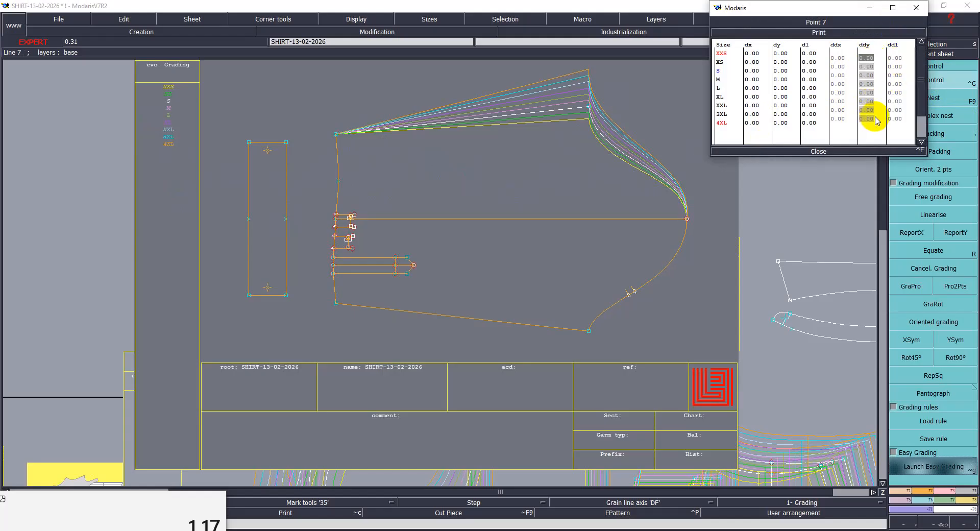
text(.5)
key(Return)
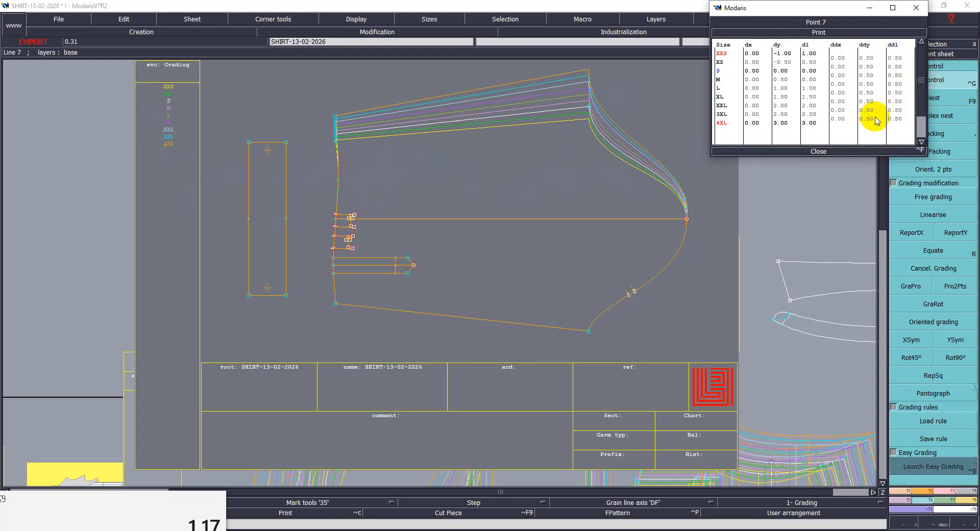
drag(840, 58, 846, 119)
click(686, 219)
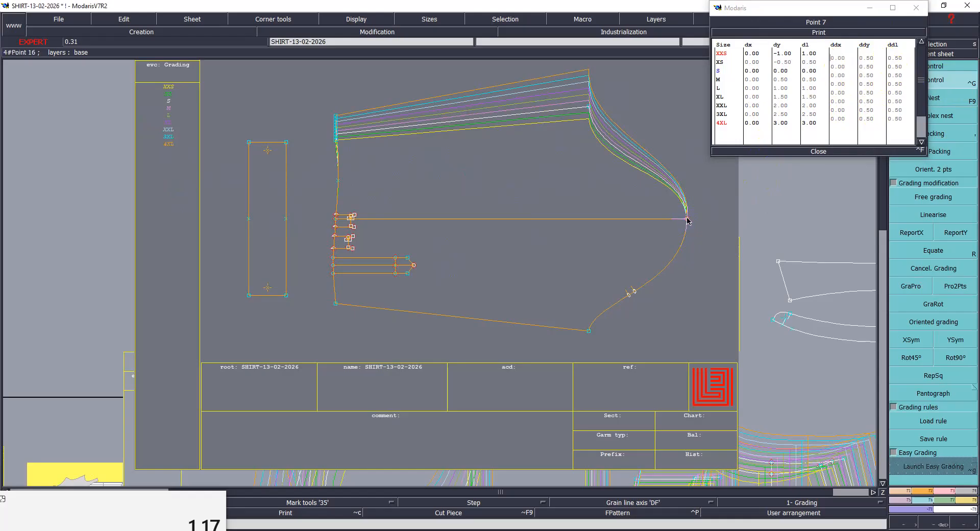
drag(840, 58, 838, 117)
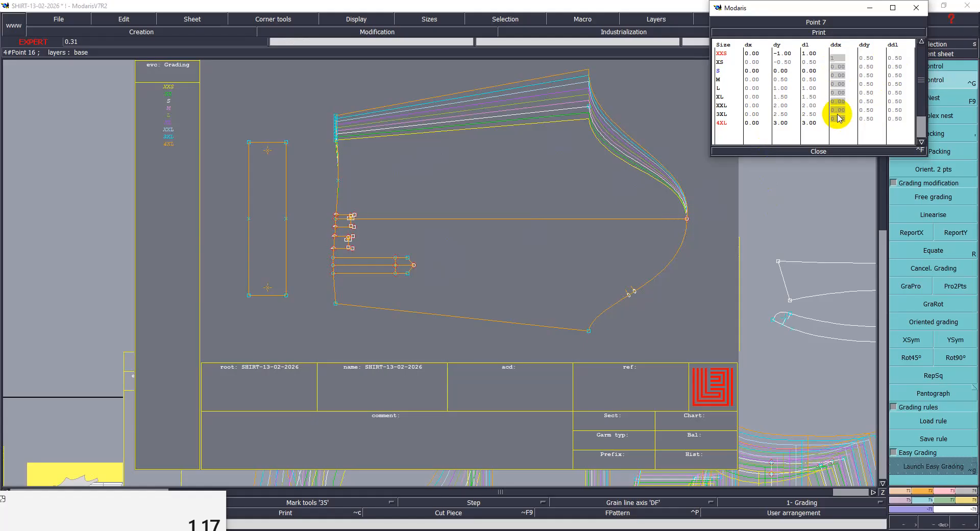
key(Return)
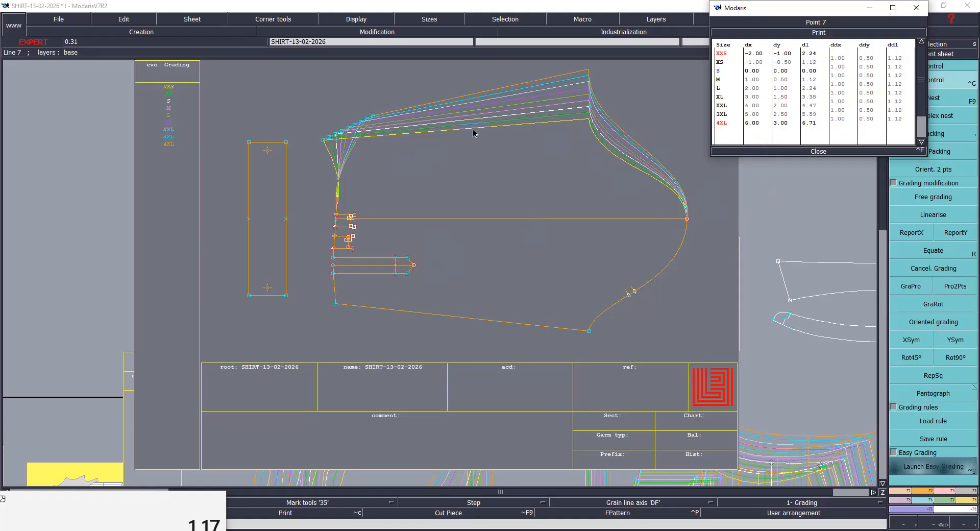
click(813, 151)
key(ctrl+z)
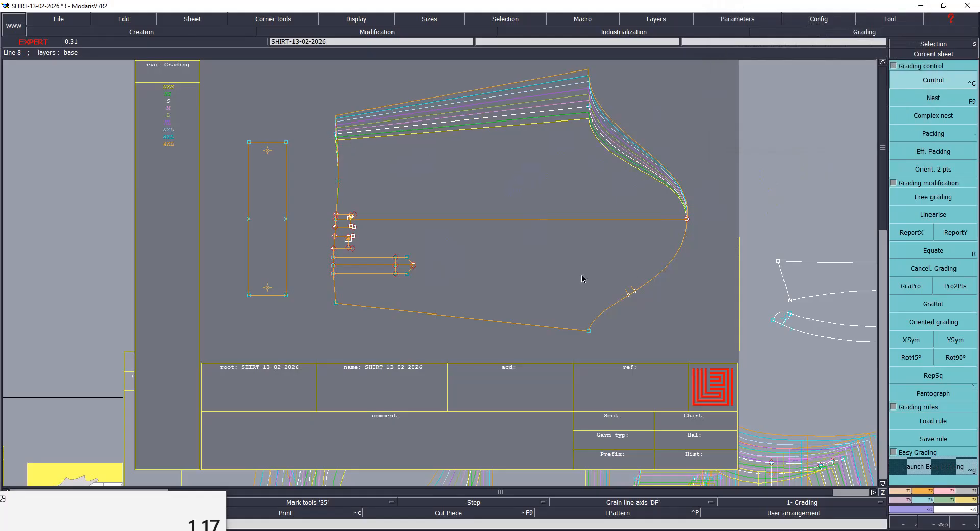
Step: Set the X grading increment of the sleeve cap's crown point to 1 for all sizes and close the grading table
click(688, 220)
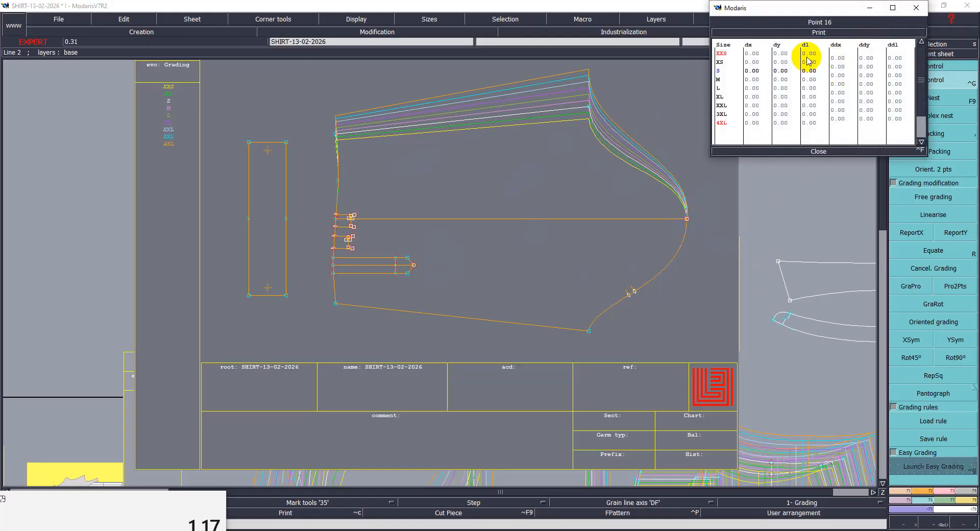
drag(838, 57, 839, 123)
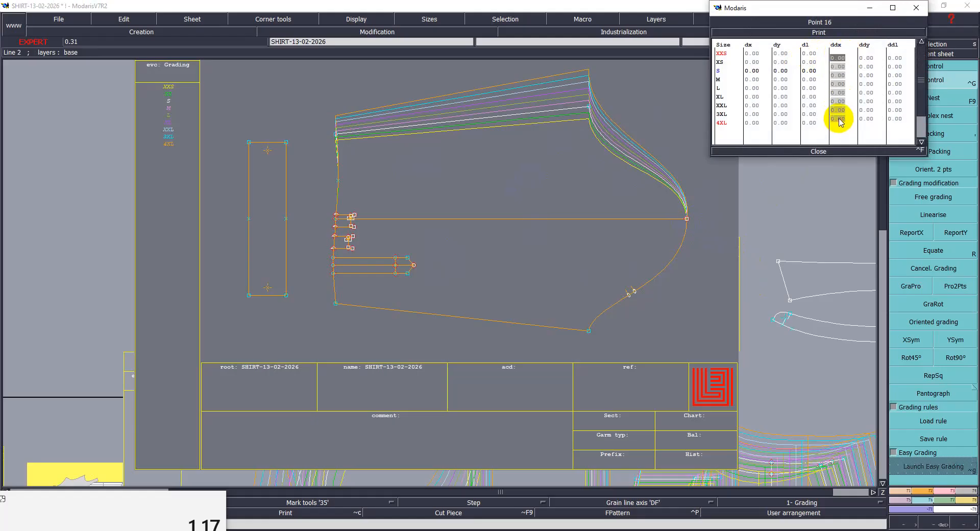
text(1)
key(Return)
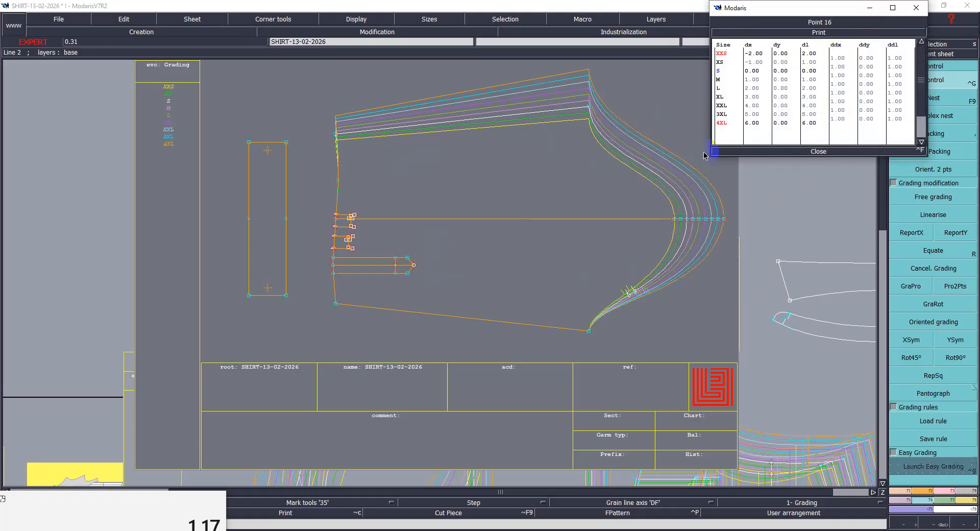
click(818, 151)
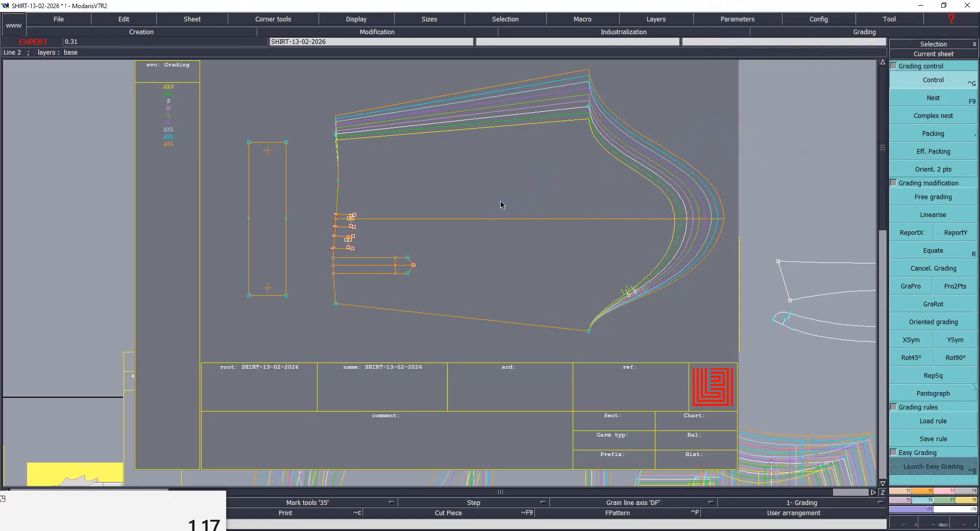
Step: Copy the Y grading of the sleeve's upper hem corner to the upper points of the cuff
click(914, 232)
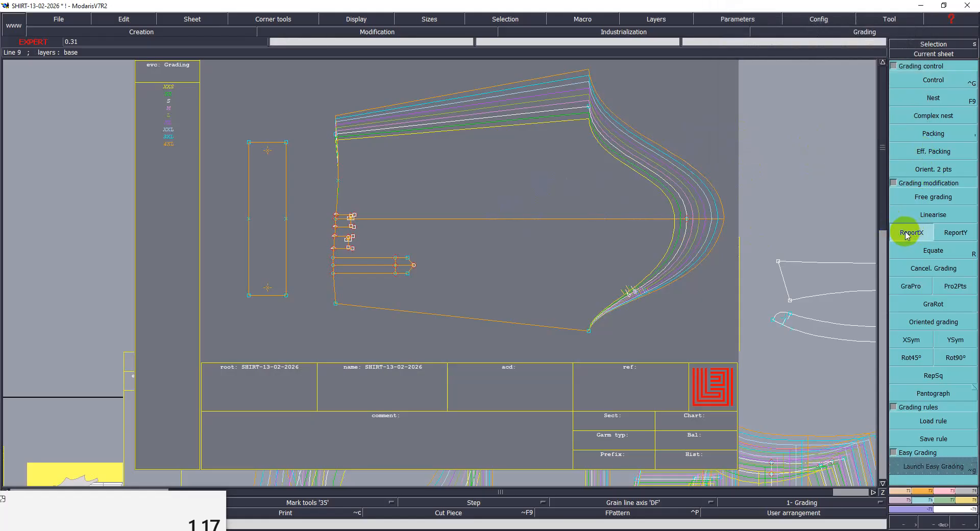
drag(227, 114, 305, 188)
click(955, 233)
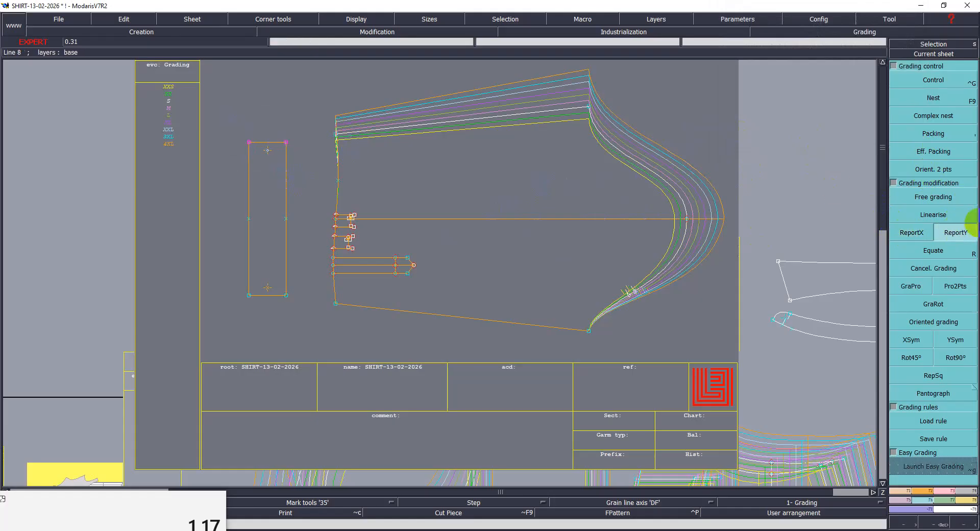
click(337, 135)
click(287, 143)
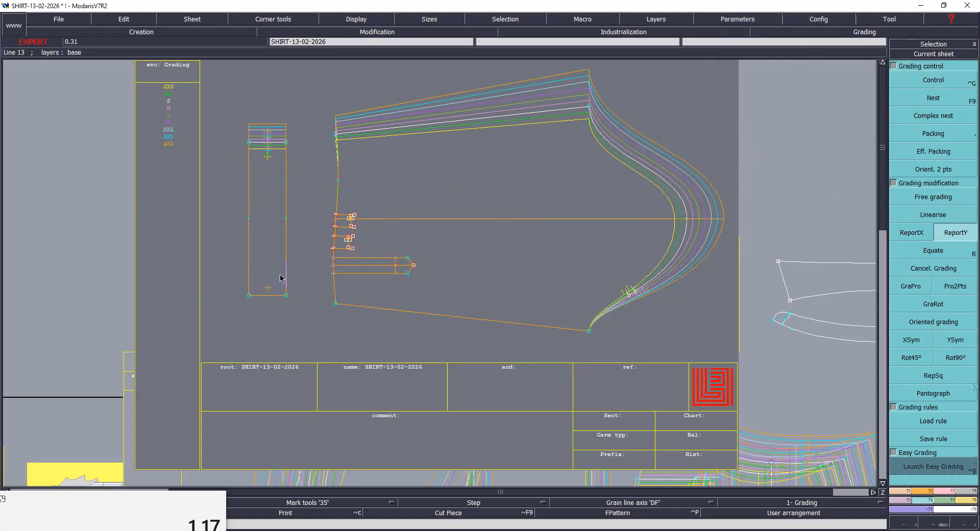
Step: Copy the Y grading to the cuff's lower points, the sleeve's lower hem corner and all placket points
drag(338, 335, 364, 336)
drag(322, 253, 422, 292)
click(962, 253)
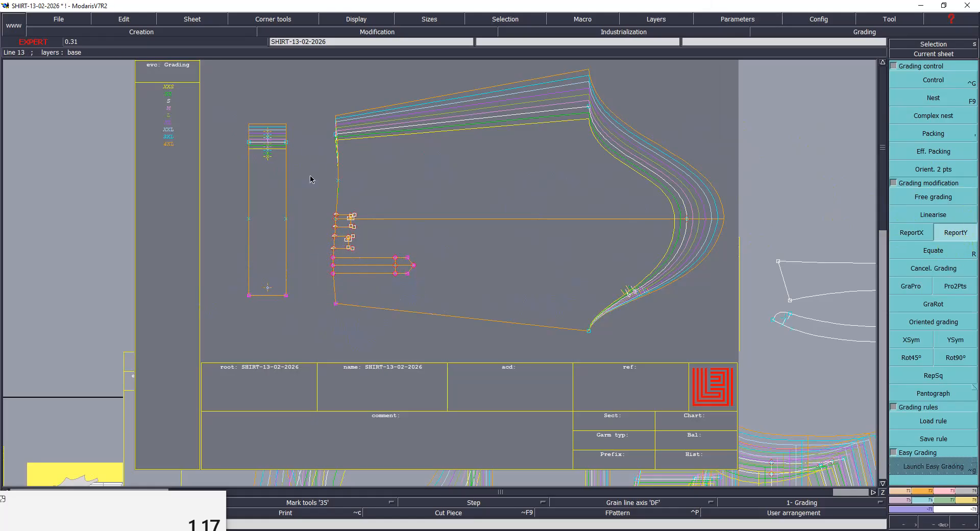
click(286, 295)
right_click(963, 385)
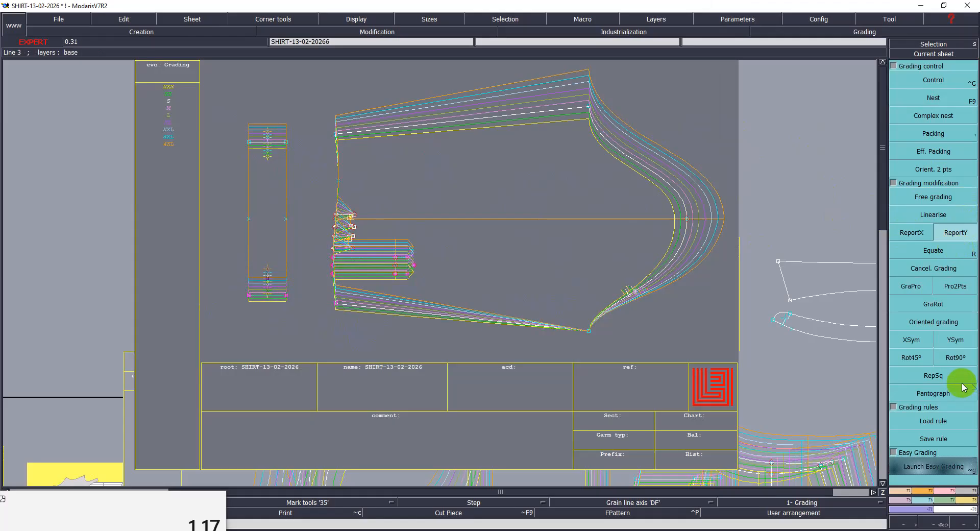
Step: Mirror the grading of the cuff's lower points, the lower hem corner and the placket about the X axis, and clear the selection
click(947, 340)
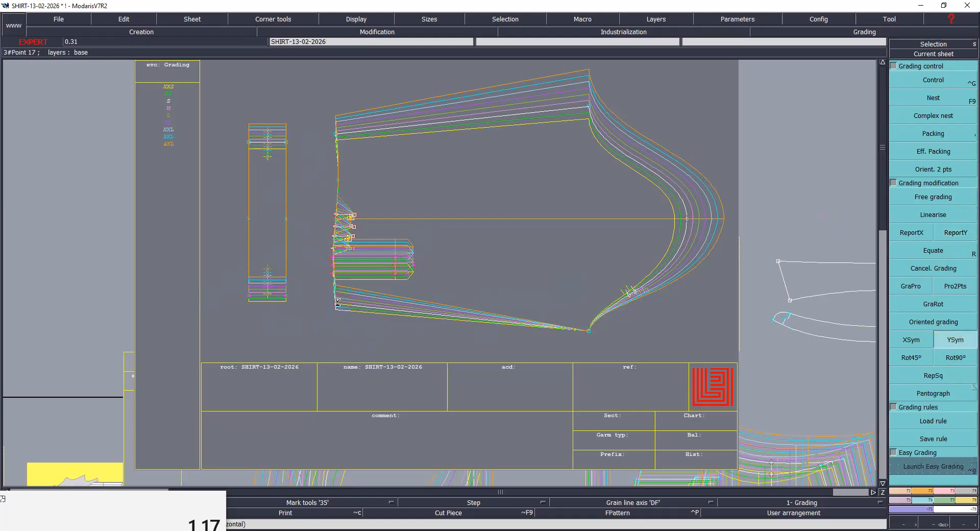
click(915, 339)
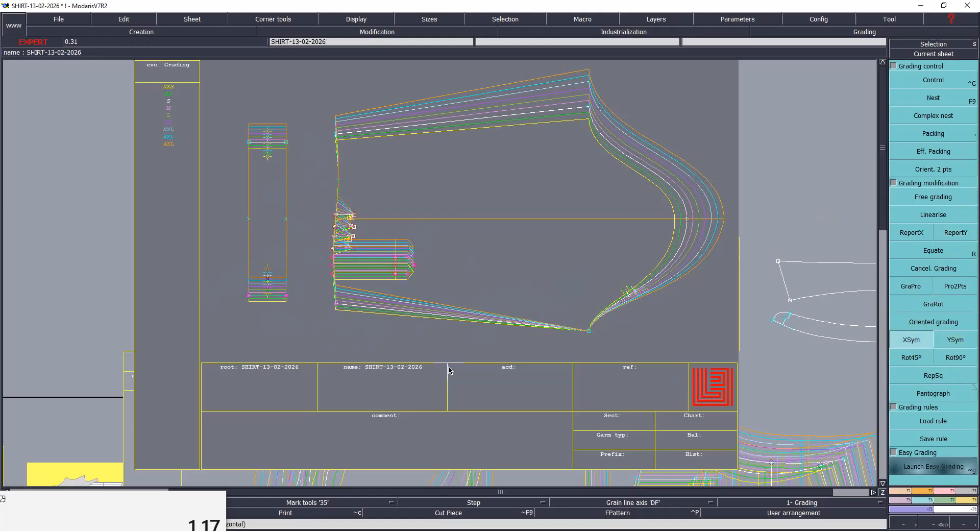
click(337, 304)
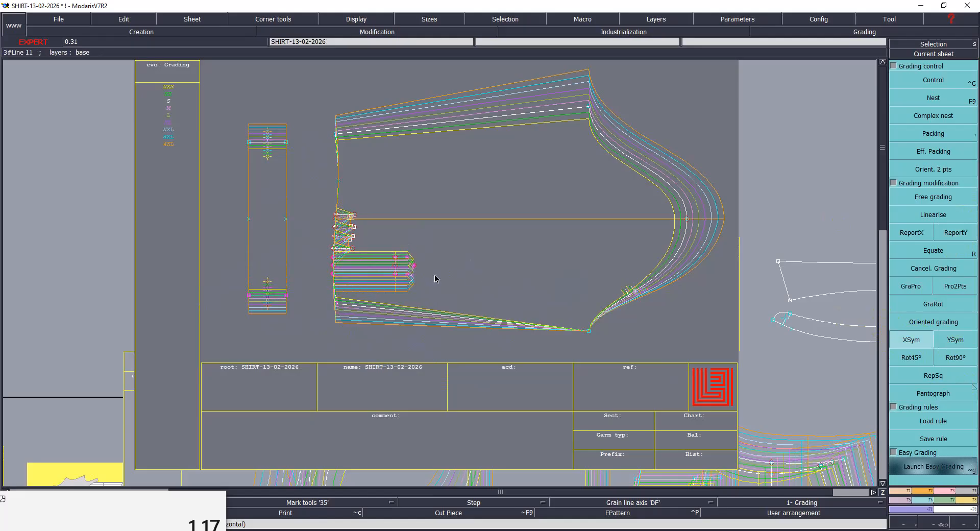
click(476, 278)
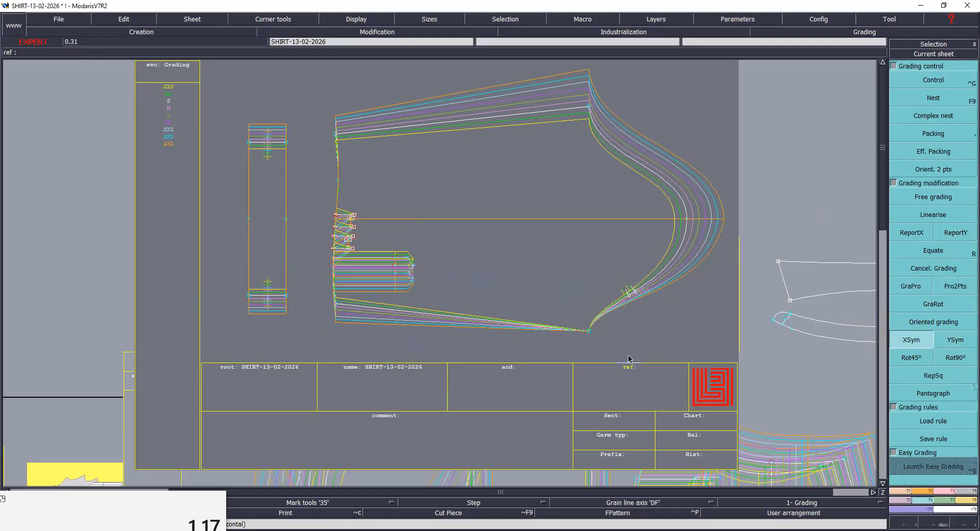
Step: Copy the Y grading of the upper underarm corner to the sleeve's lower underarm corner and mirror it about the X axis
click(969, 234)
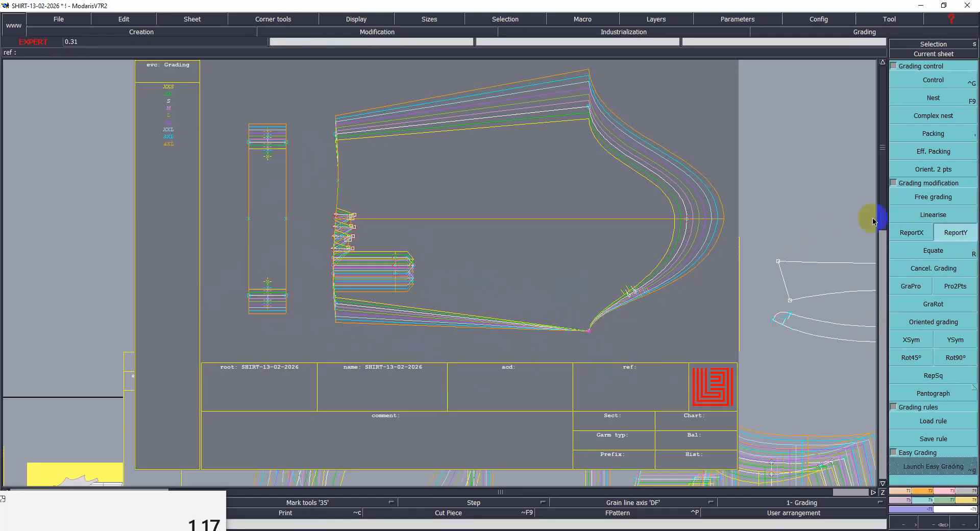
click(589, 332)
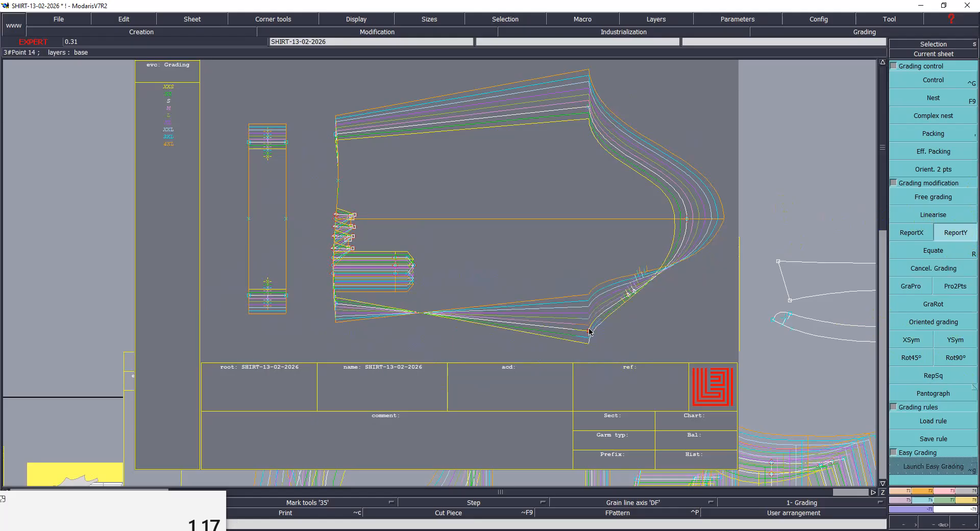
click(918, 340)
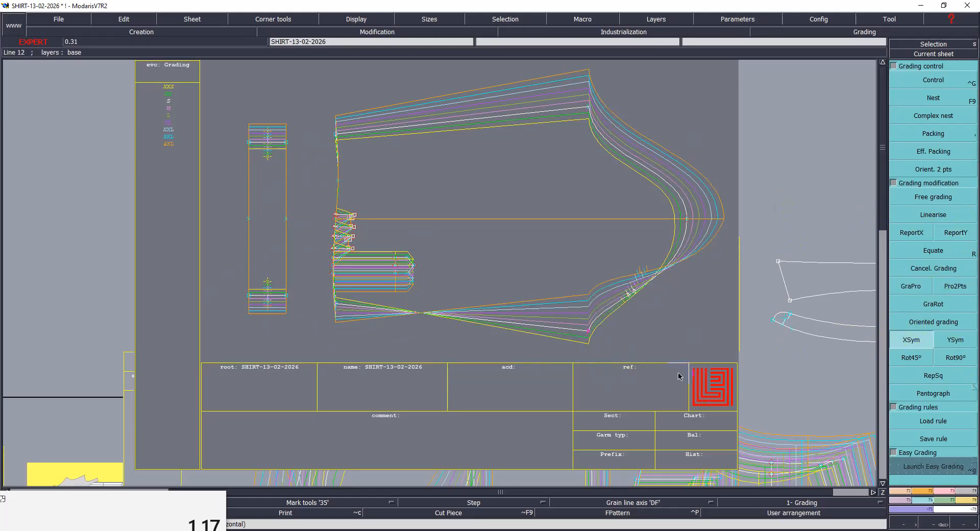
click(588, 332)
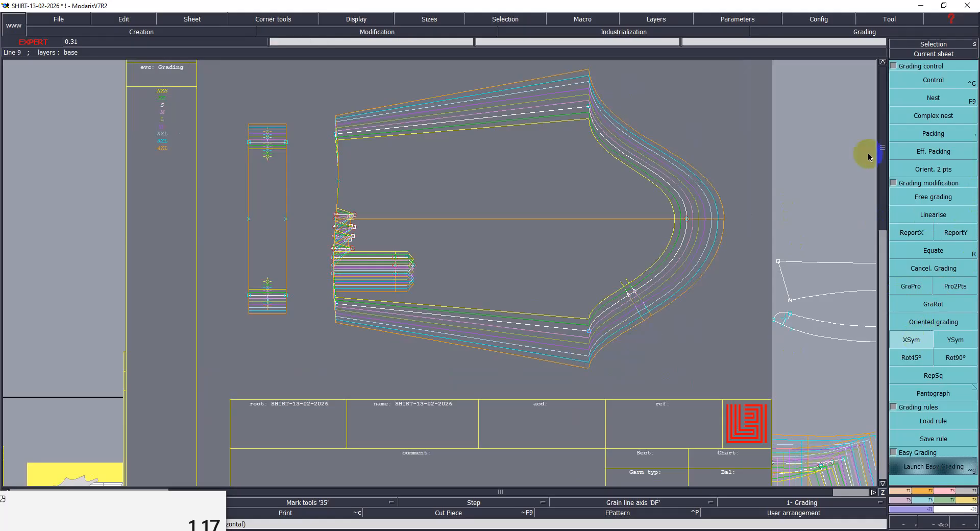
Step: Set the X grading increment of the sleeve cap's crown point to 0.8 for all sizes and save the model
click(934, 79)
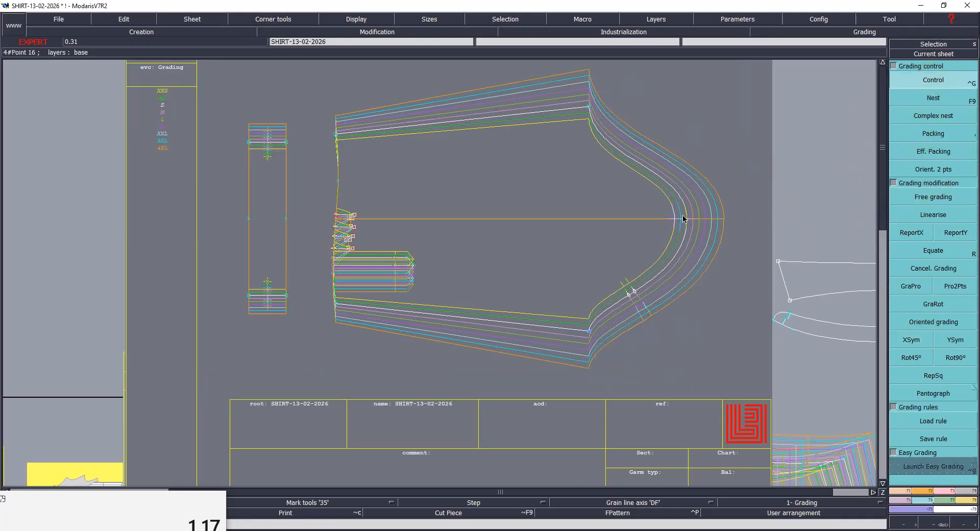
click(684, 218)
drag(838, 58, 839, 120)
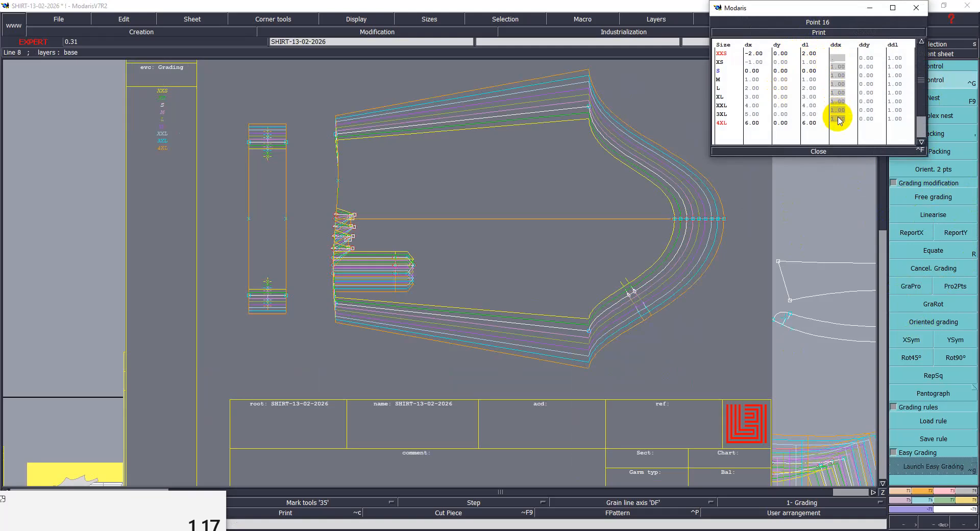
key(Return)
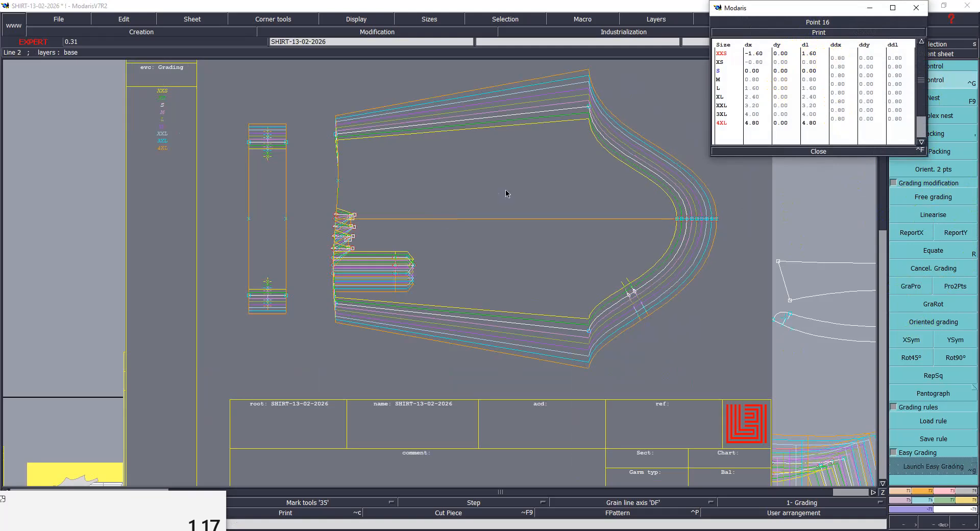
click(820, 151)
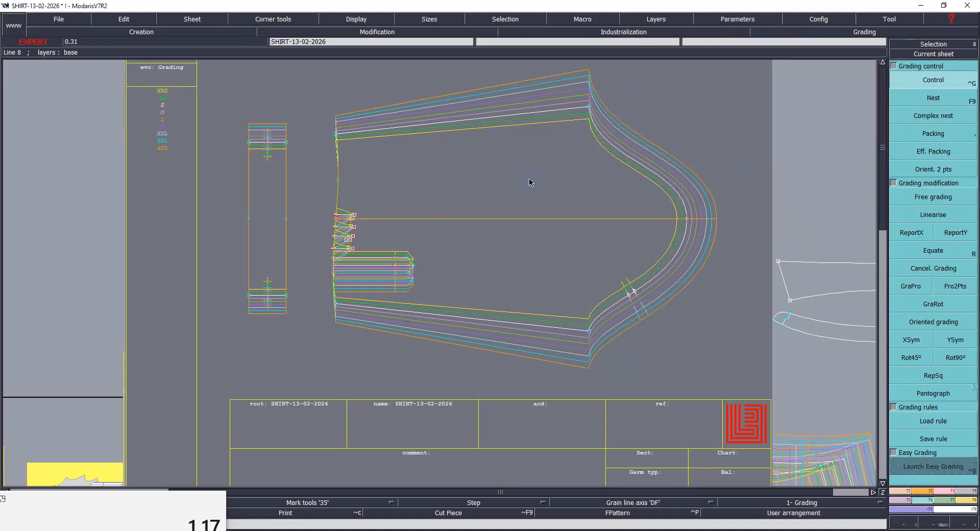
click(444, 331)
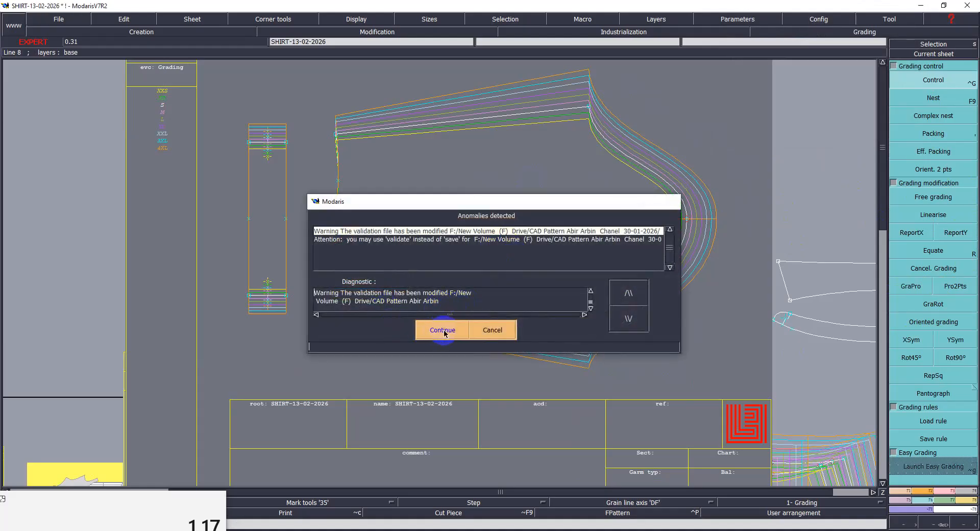
click(443, 331)
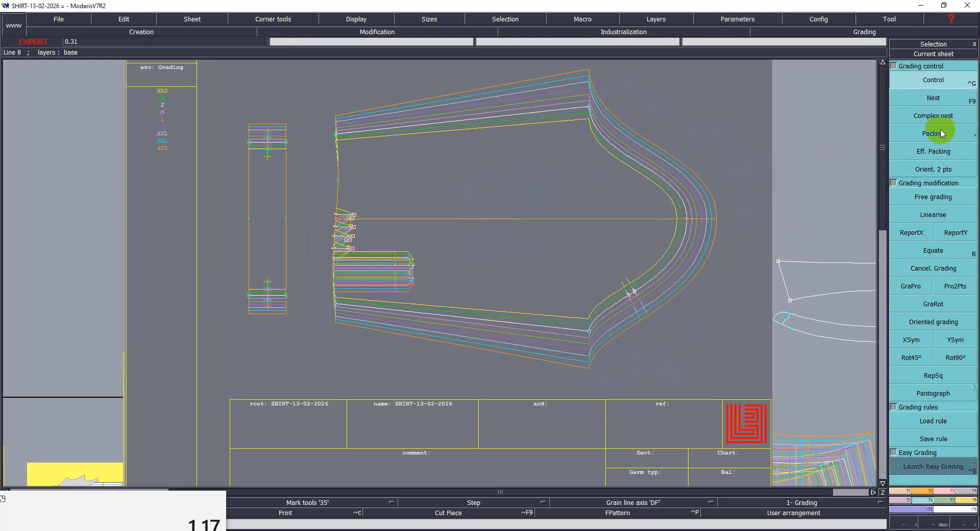
Step: Stack the sleeve sizes at the cap's crown point to compare the graded cap curves, and restore the normal nest
click(687, 219)
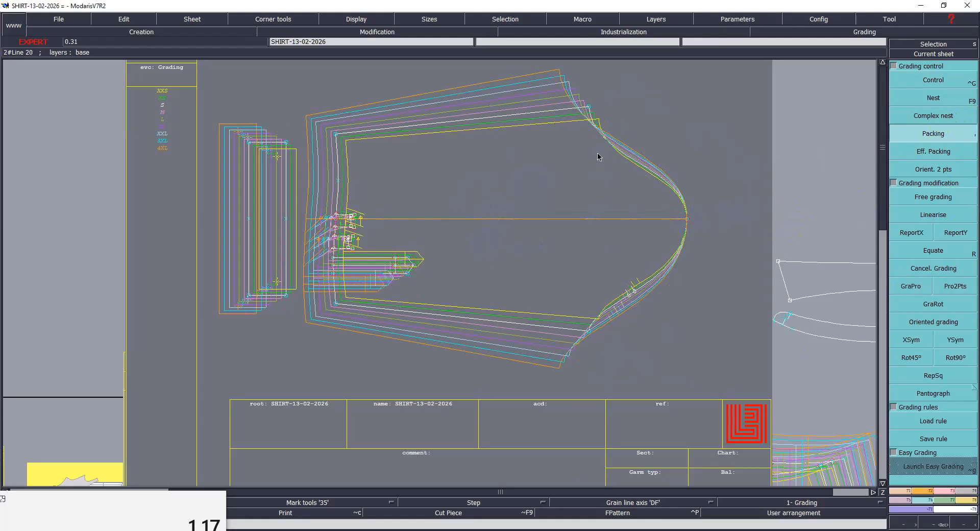
click(506, 192)
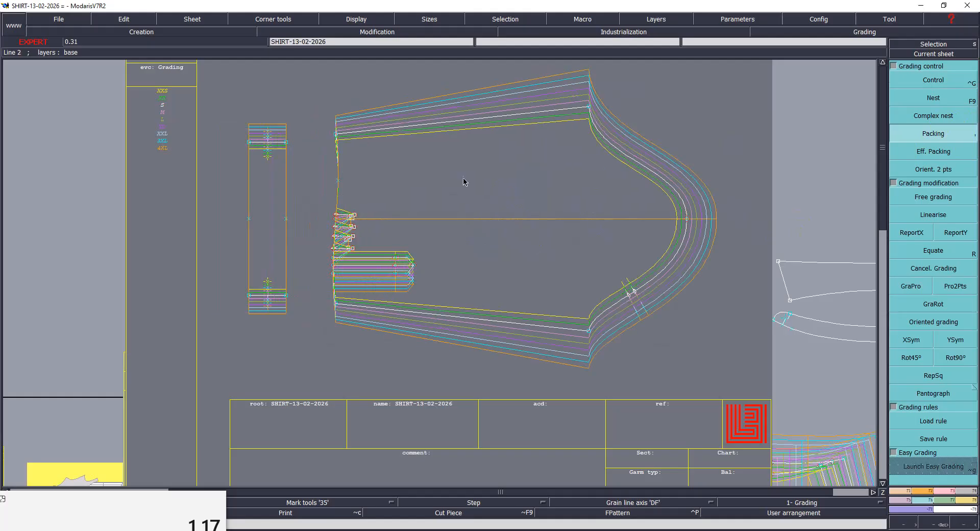
key(Return)
Step: Copy the placket's Y grading to all pleat points and pleat arrows at the sleeve hem
mouse_move(297, 171)
mouse_down()
mouse_move(424, 308)
mouse_move(440, 307)
mouse_up()
drag(305, 167, 400, 329)
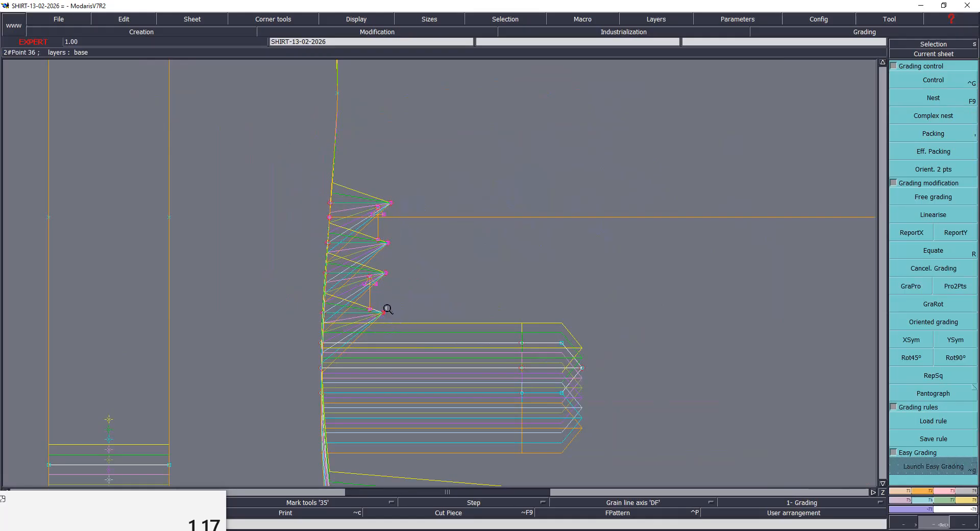
click(955, 235)
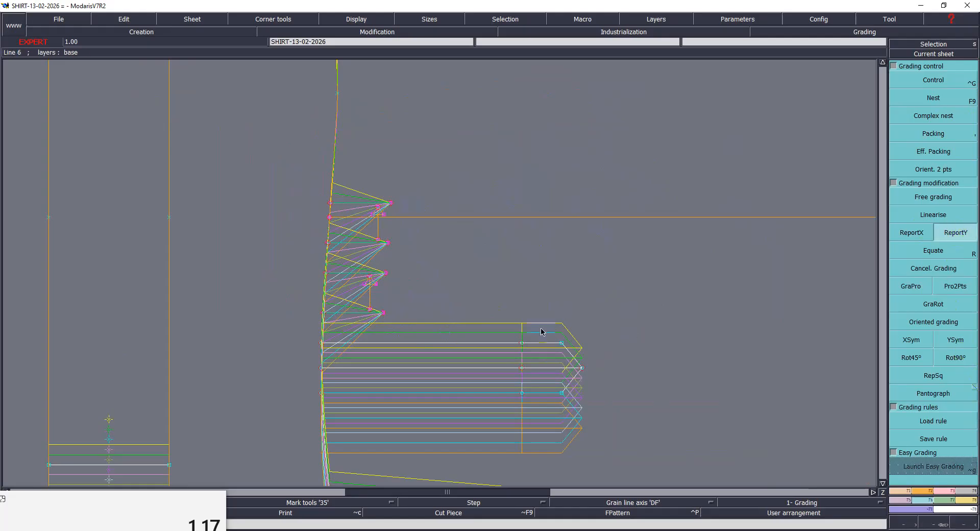
click(384, 272)
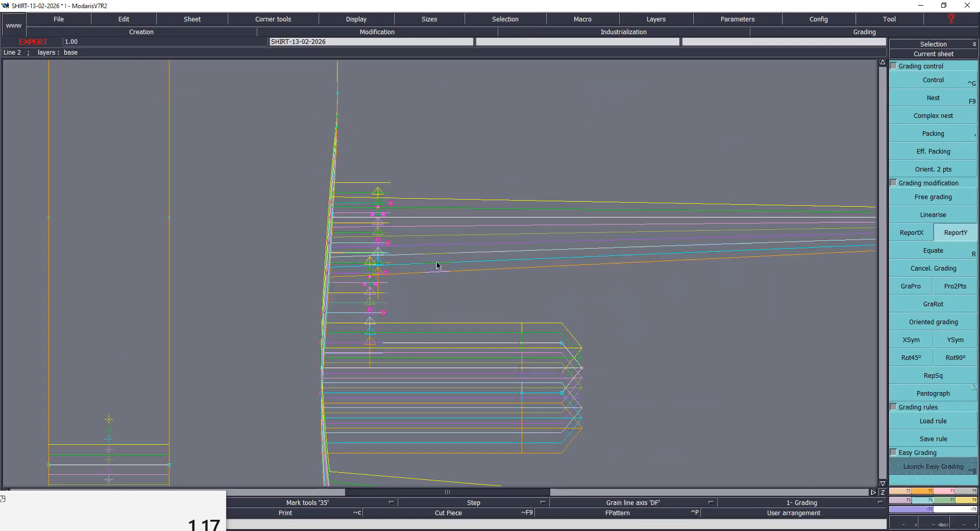
Step: Cancel the grading at the hem end of the sleeve's centre line and save the model
click(952, 119)
click(927, 267)
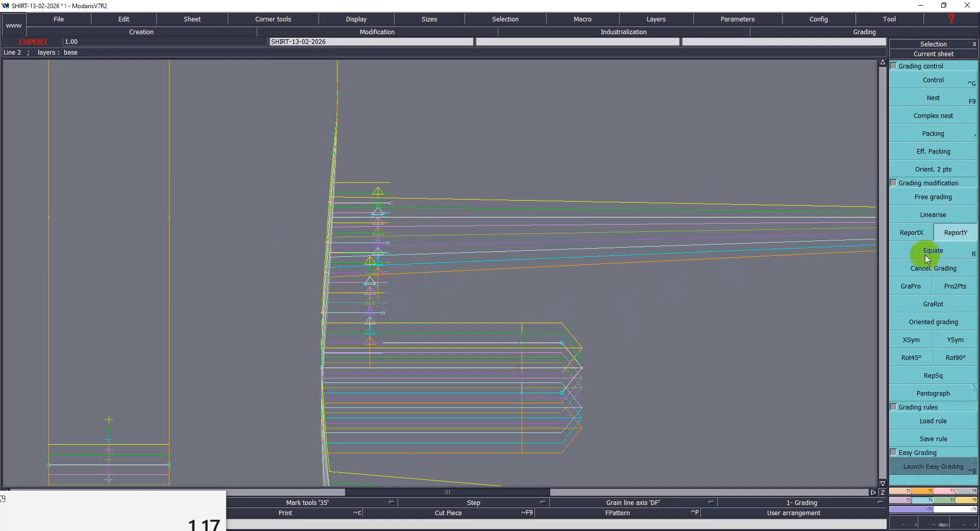
click(330, 219)
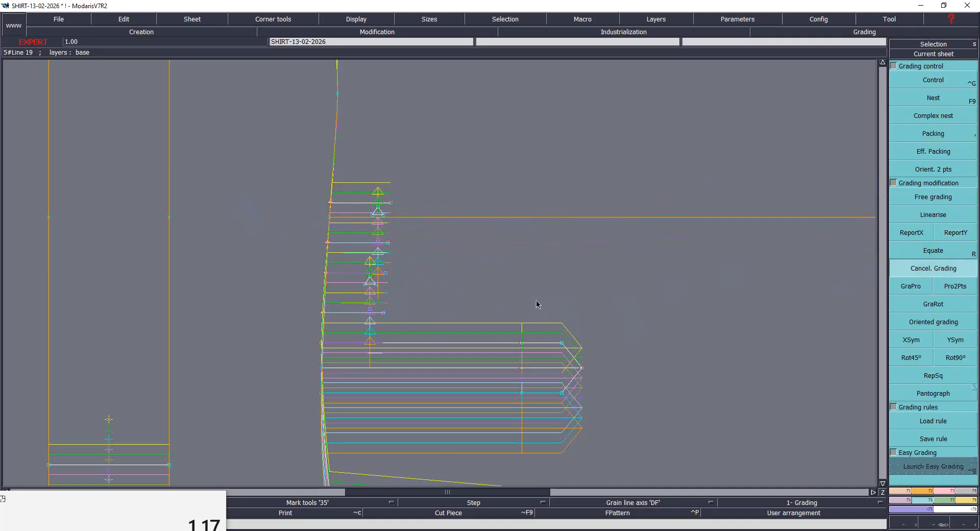
key(Home)
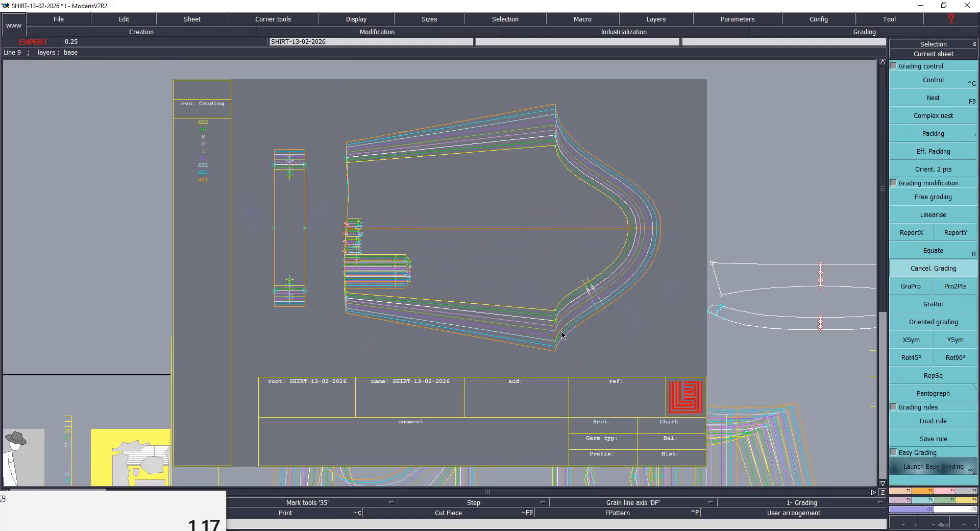
key(ctrl+s)
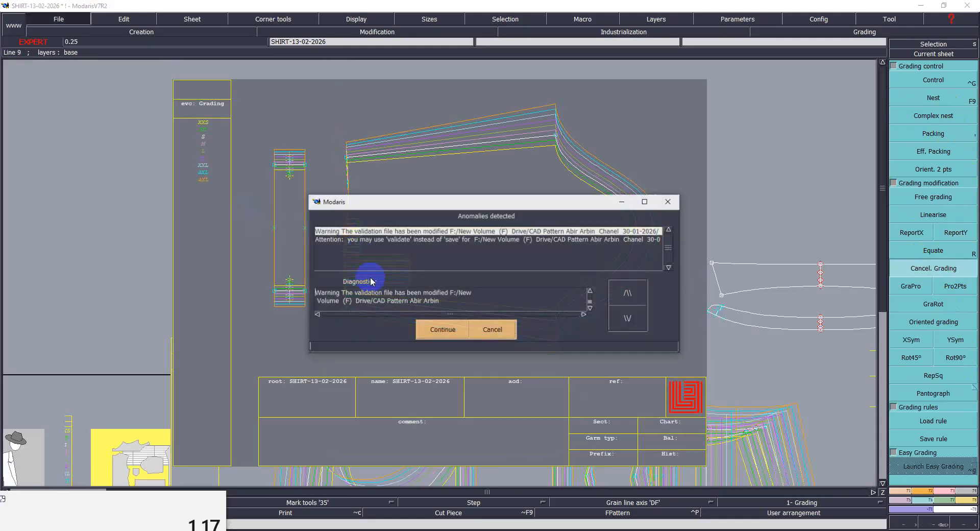
click(444, 328)
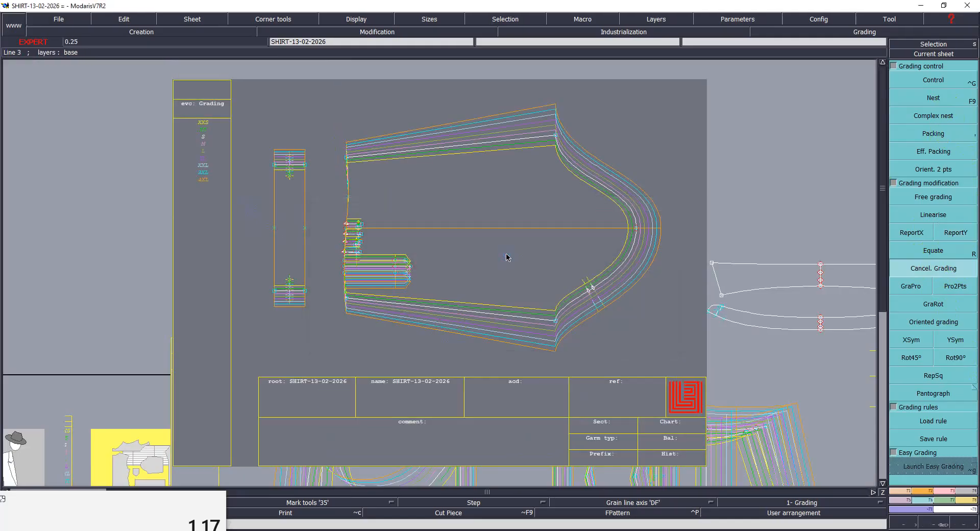
Step: Make the collar and collar stand sheet current and display its nest for all sizes XXS to 4XL
click(784, 300)
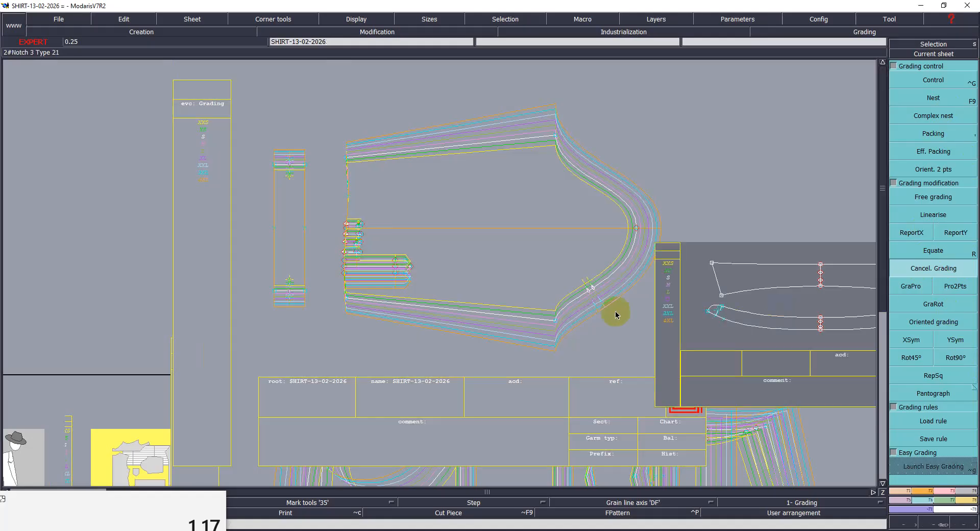
click(446, 257)
click(785, 315)
key(Home)
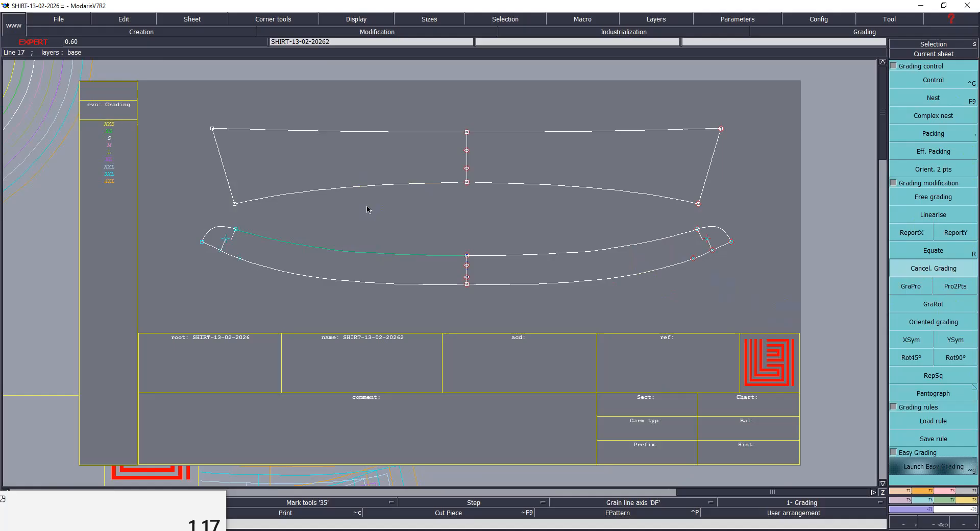
click(524, 230)
key(F9)
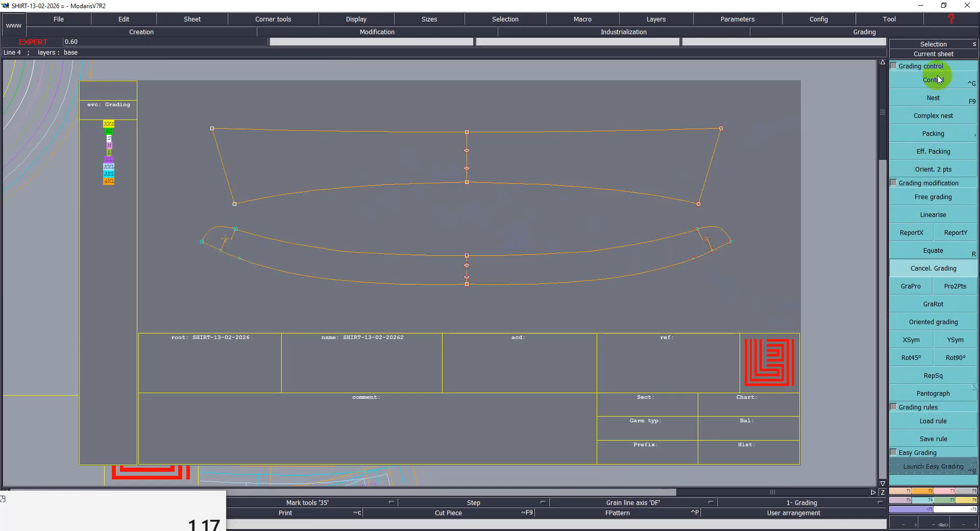
Step: Set the X grading increment of the collar's upper right corner to 0.5 for all sizes
click(974, 82)
click(721, 129)
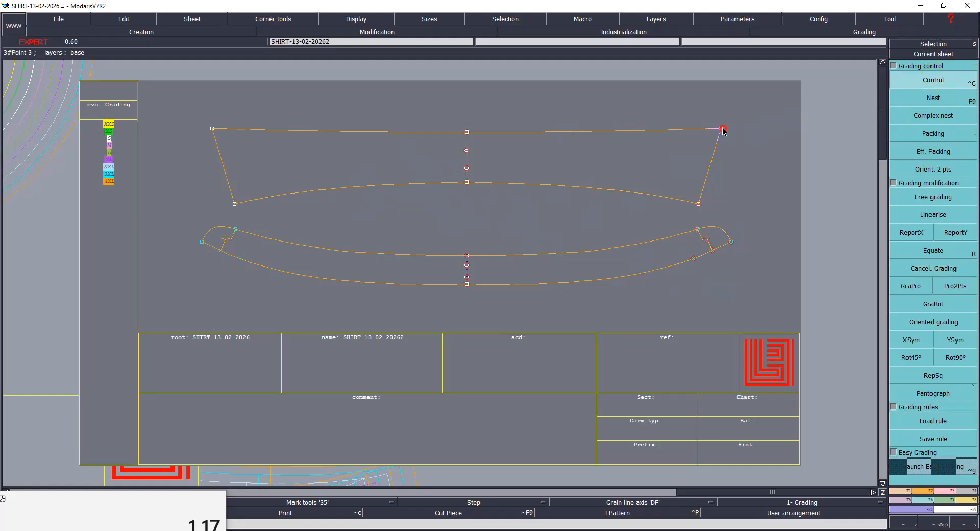
click(824, 54)
drag(837, 58, 840, 120)
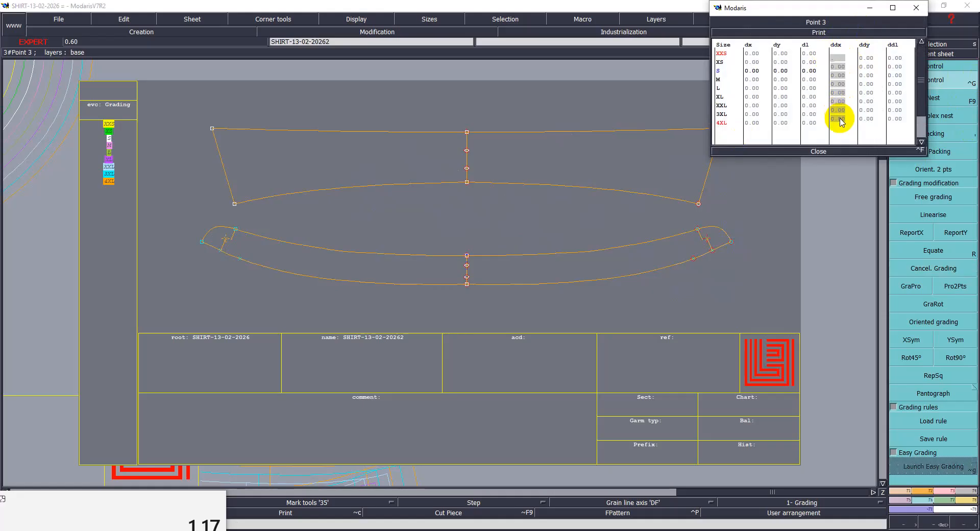
key(Return)
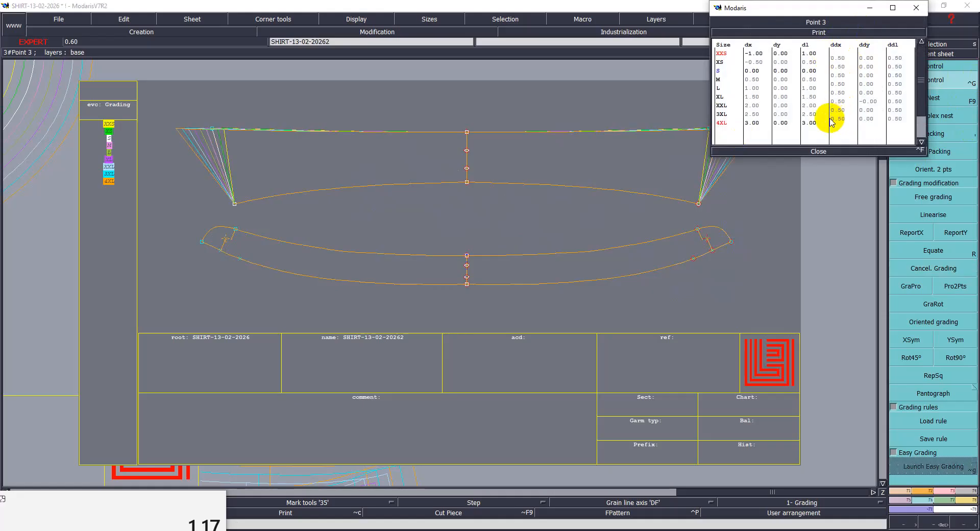
Step: Copy the collar upper corner's X grading to its lower corner and the collar stand's end points and save the model
click(814, 151)
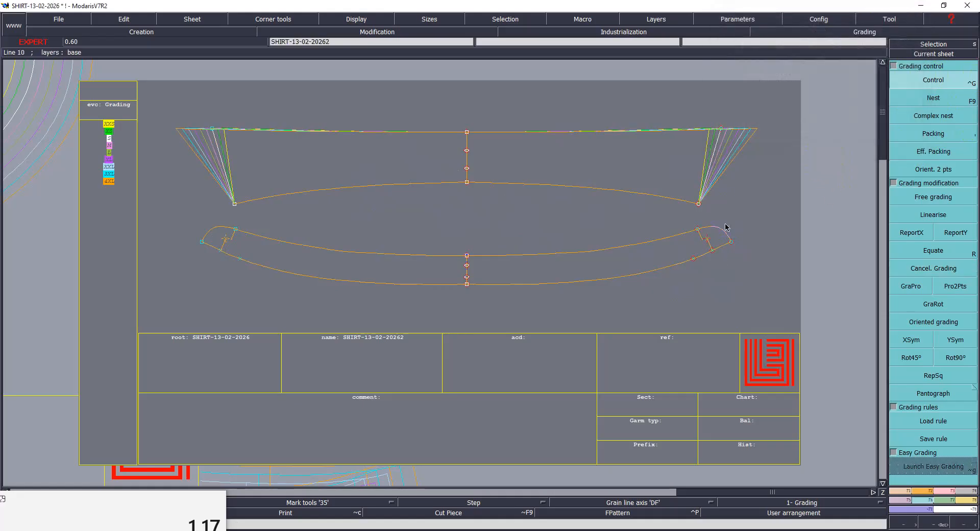
drag(777, 283, 650, 76)
click(894, 236)
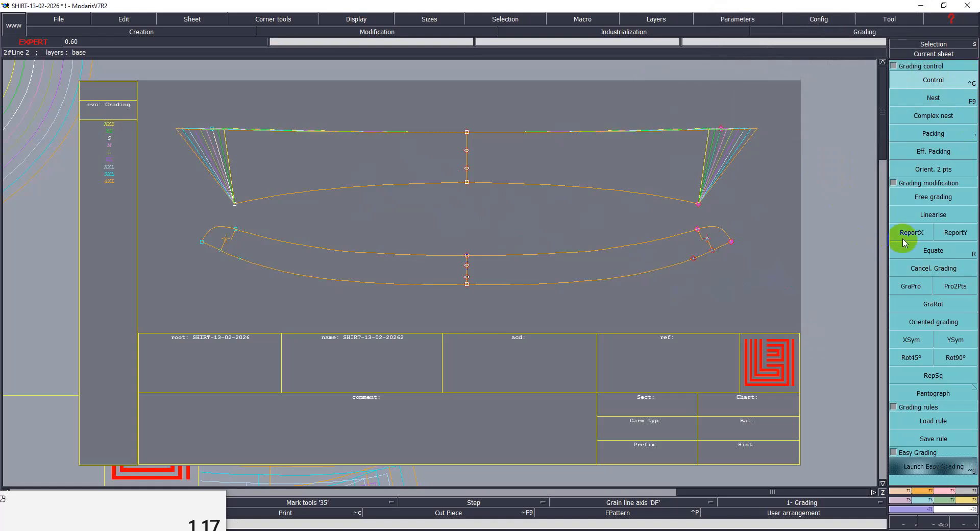
click(731, 242)
click(746, 265)
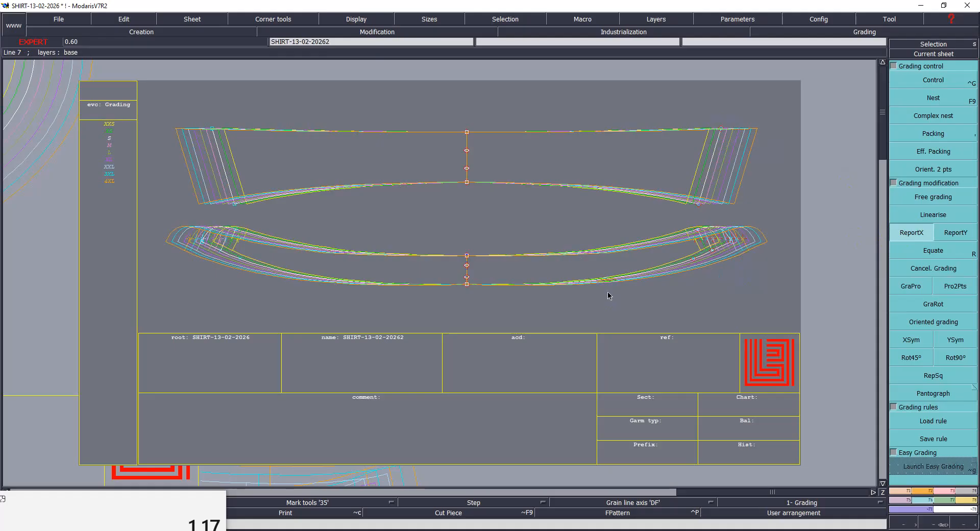
key(ctrl+s)
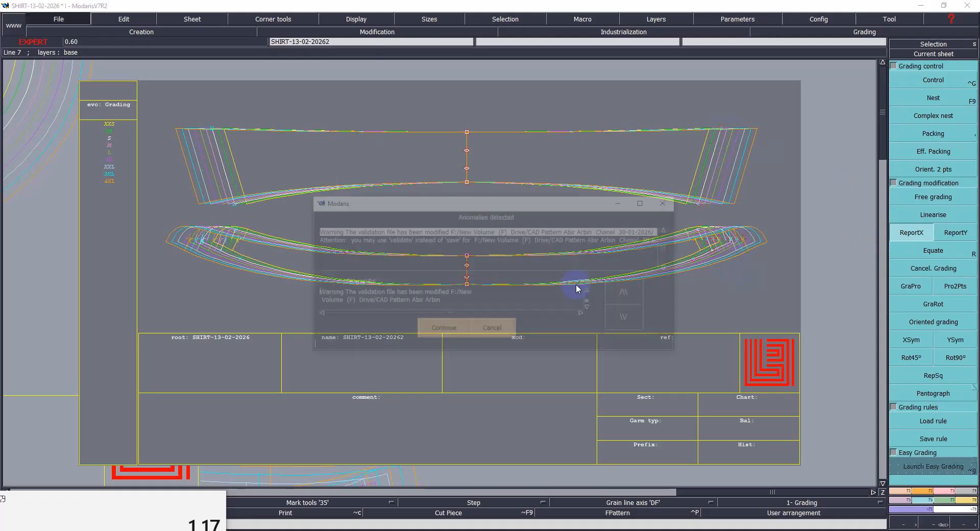
click(453, 327)
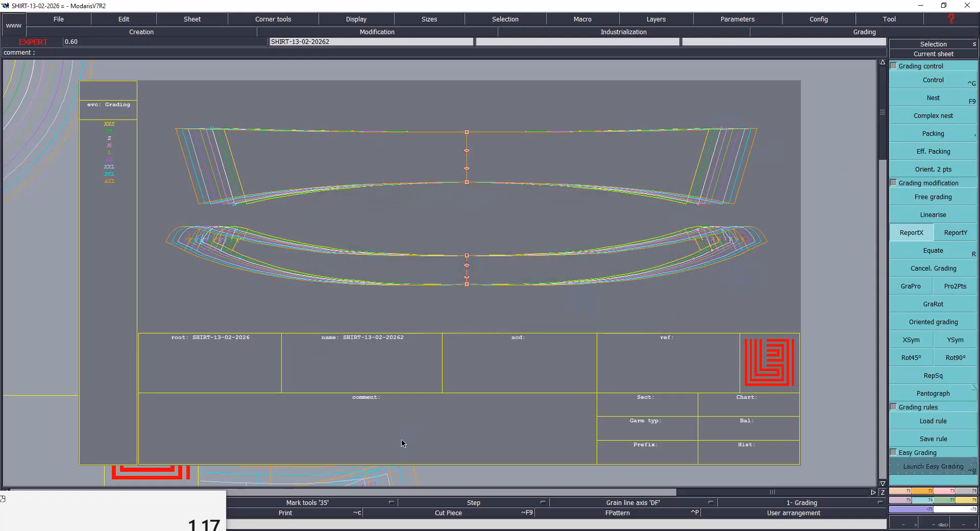
Step: Make the body sheet current and pack its nest on the centre-line corner at the neck end
key(j)
key(i)
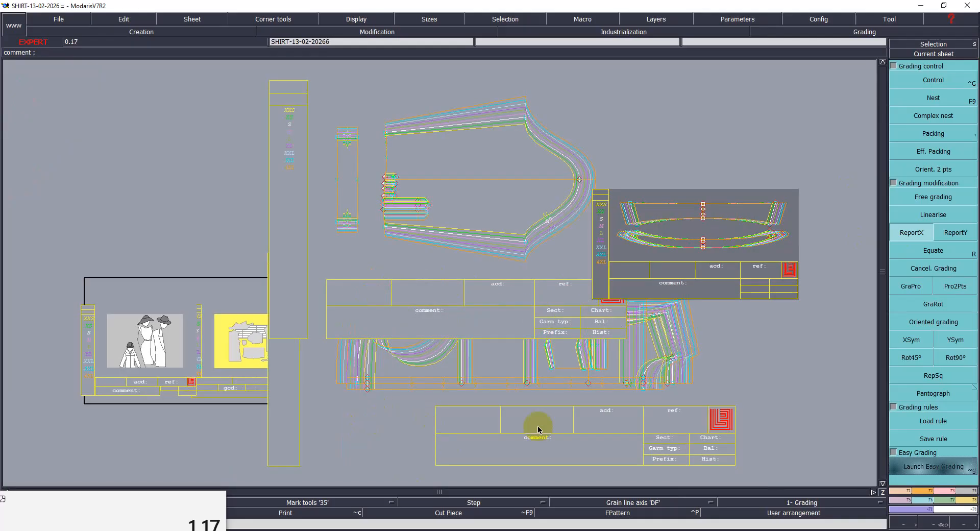
click(644, 346)
key(Home)
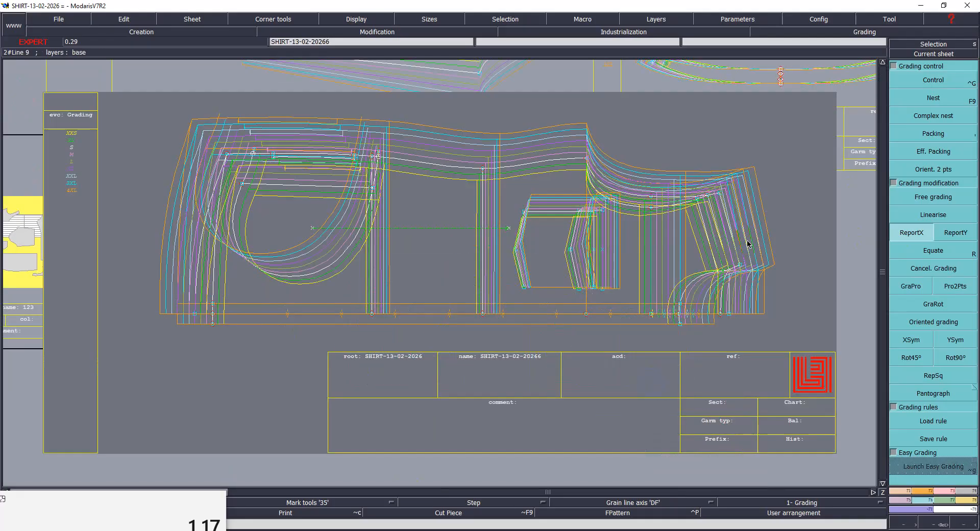
key(Escape)
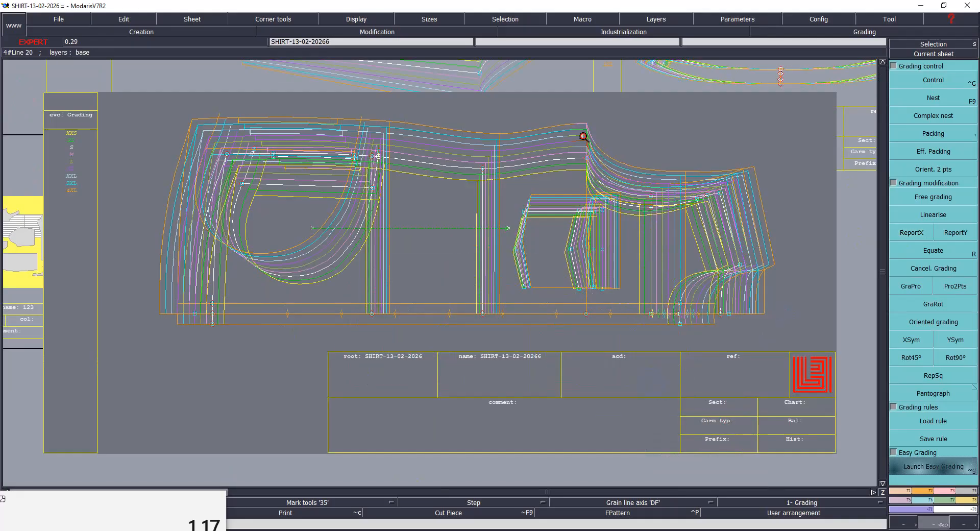
drag(758, 351, 775, 359)
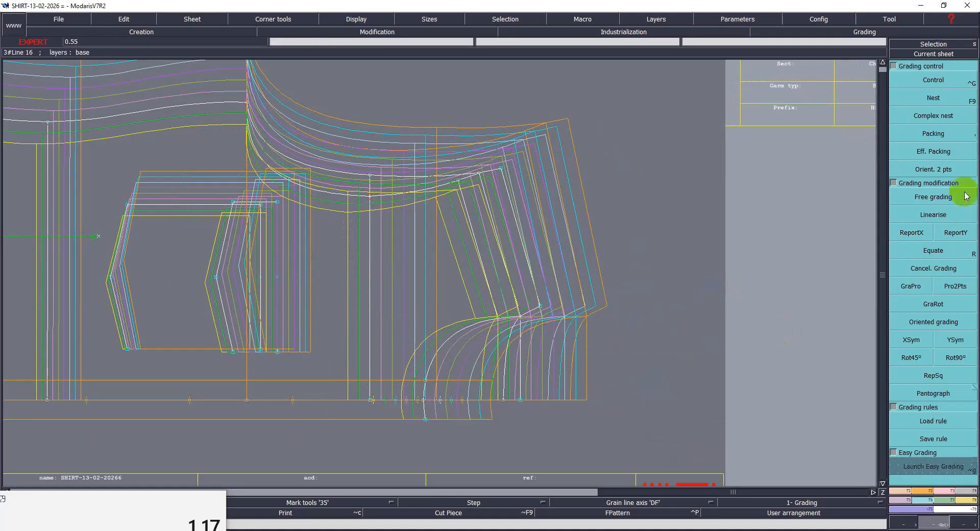
click(939, 133)
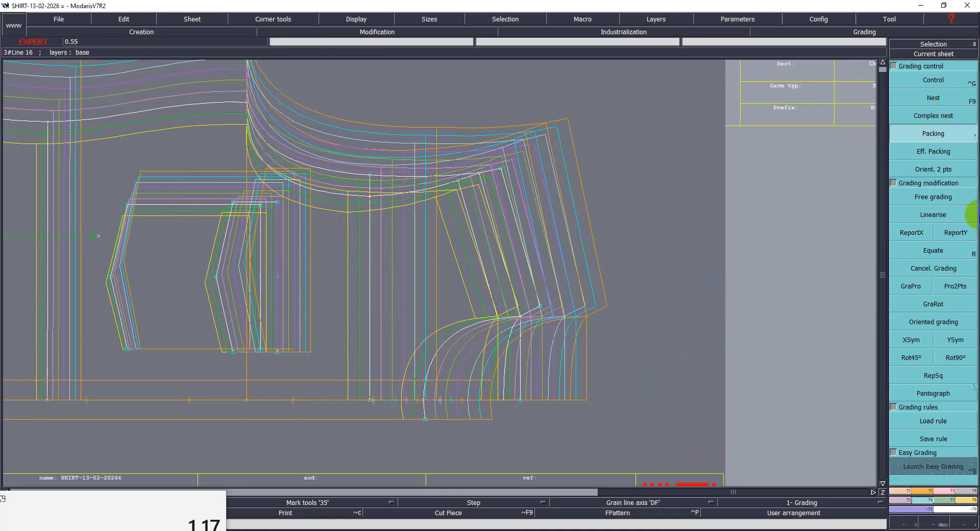
click(521, 399)
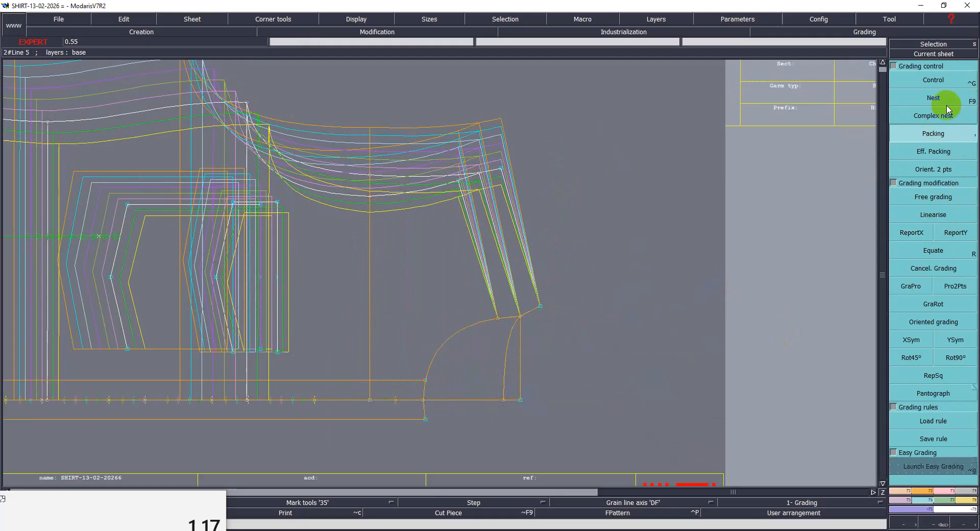
Step: Set the X grading increment of the front placket edge's neckline point to -0.3 for all sizes
click(934, 80)
click(426, 419)
drag(842, 58, 843, 119)
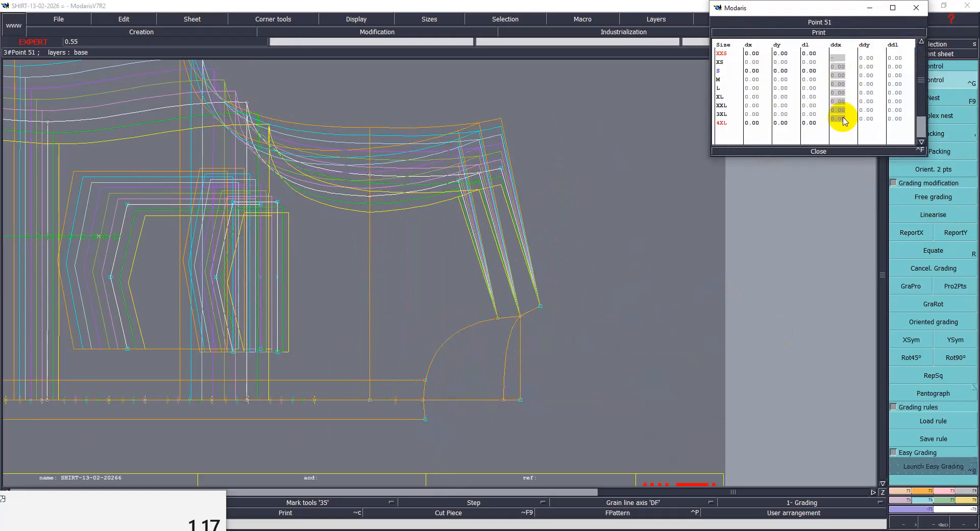
text(-.3)
key(Return)
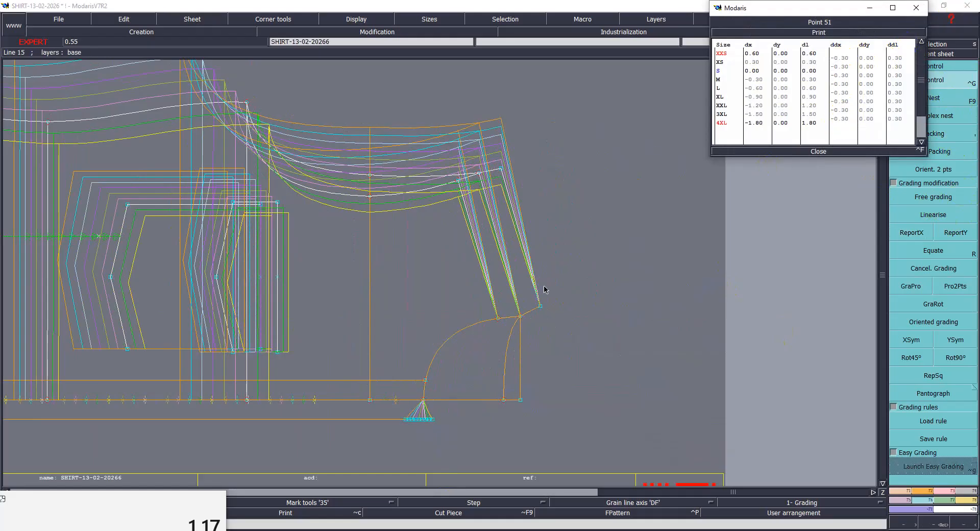
Step: Set the shoulder neck point's Y grading increment to 0.25 for all sizes and copy its Y grading to the adjacent shoulder neck points
click(520, 317)
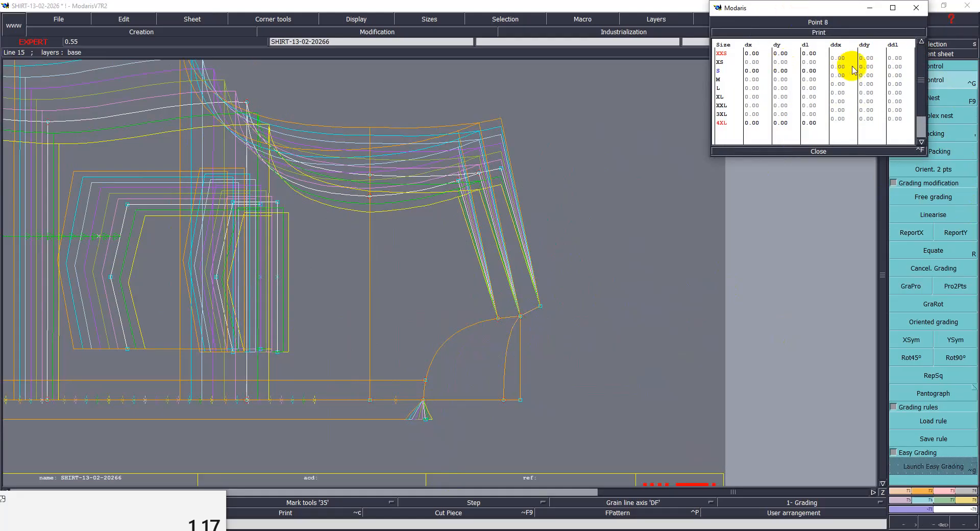
drag(866, 59, 875, 120)
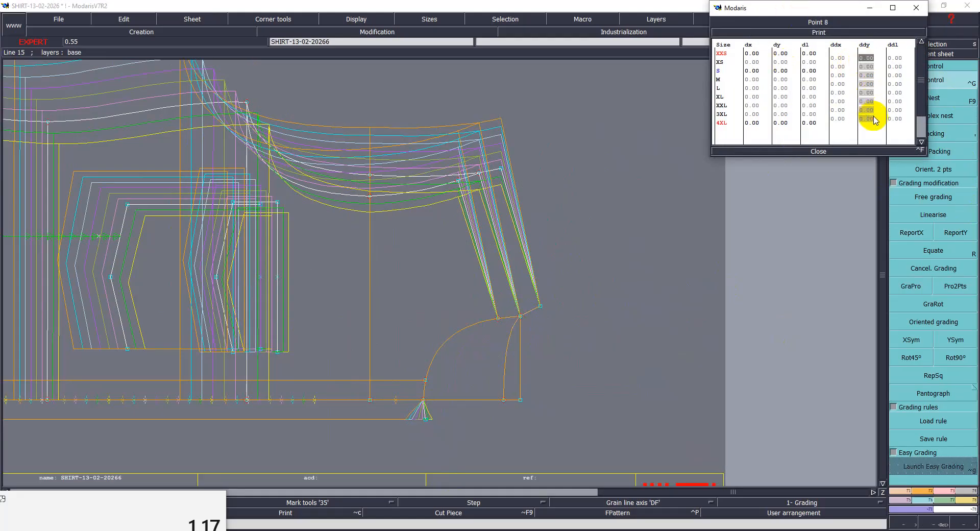
text(.25)
key(Return)
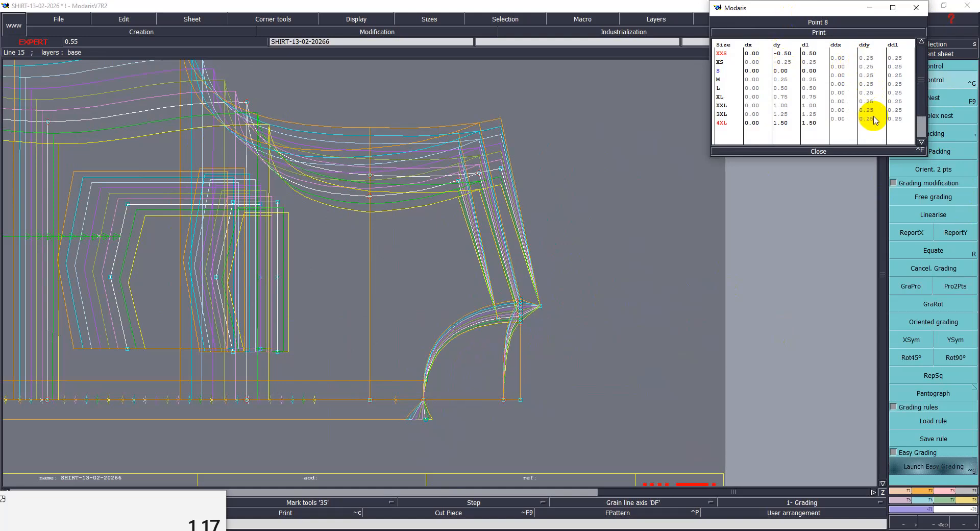
click(819, 152)
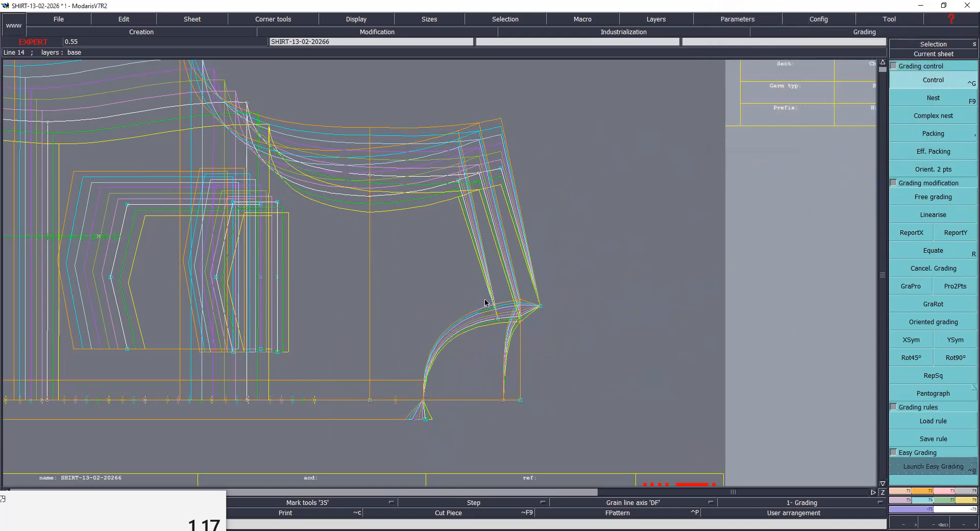
click(956, 234)
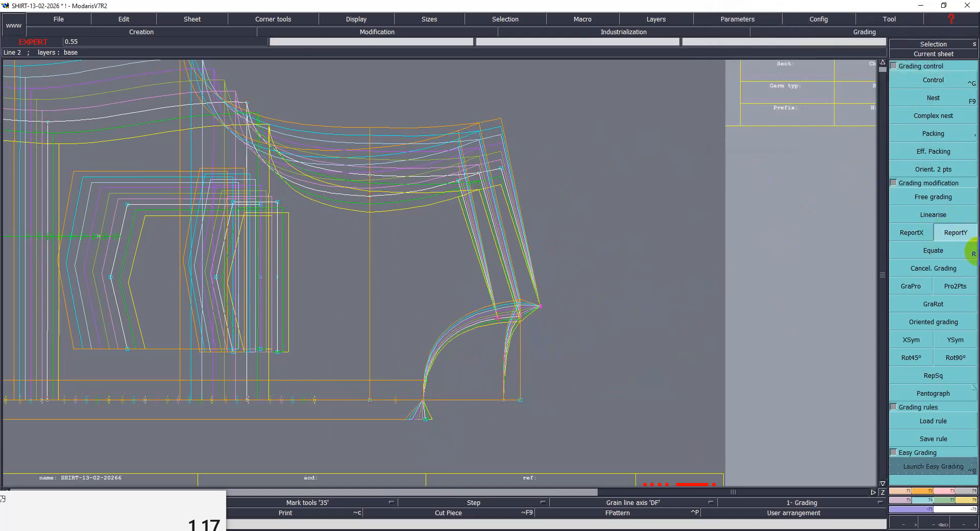
click(539, 306)
Step: Copy the placket edge point's X grading to the front neckline's centre point and save the model
drag(409, 350, 452, 432)
drag(385, 361, 438, 434)
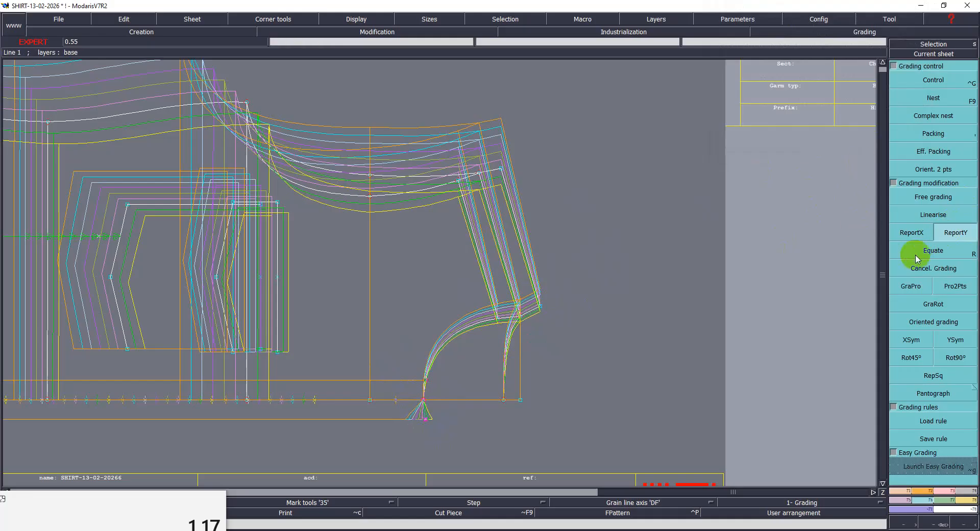
click(911, 232)
click(423, 400)
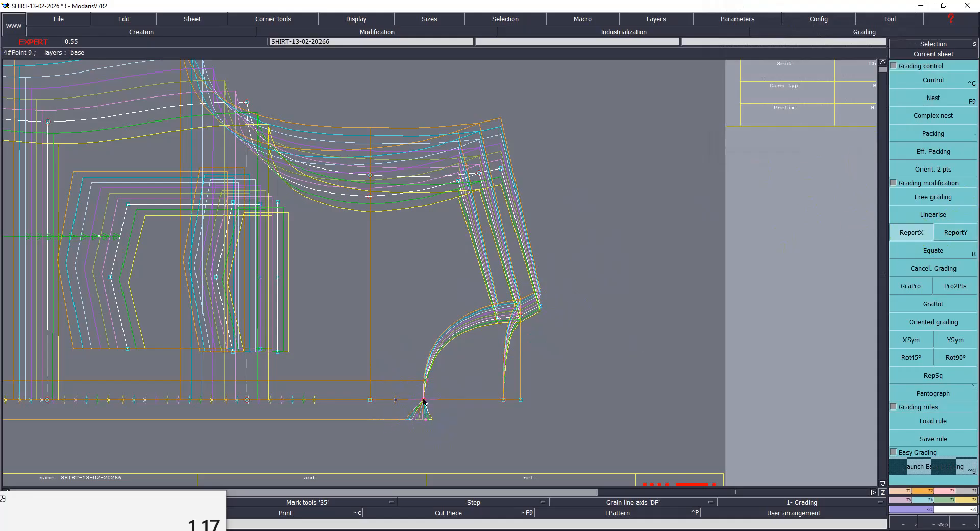
click(424, 401)
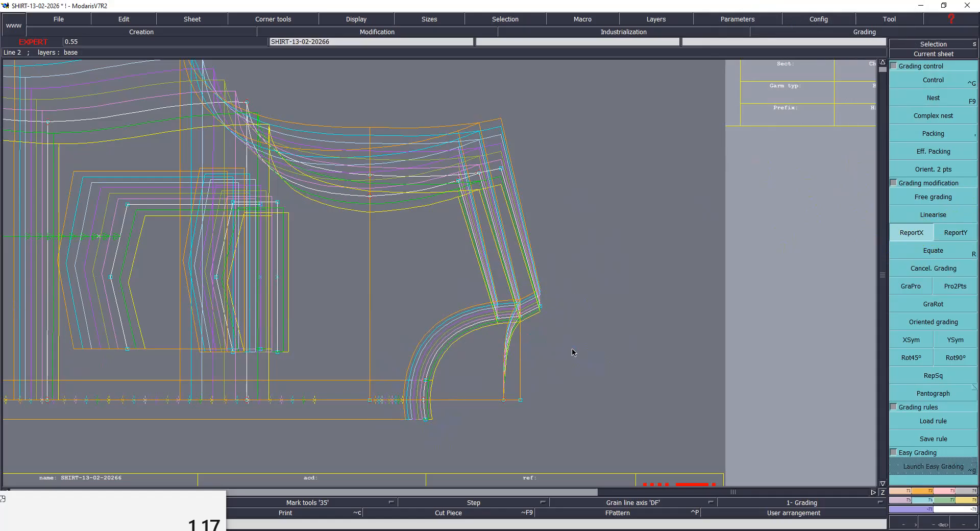
key(ctrl+s)
click(436, 324)
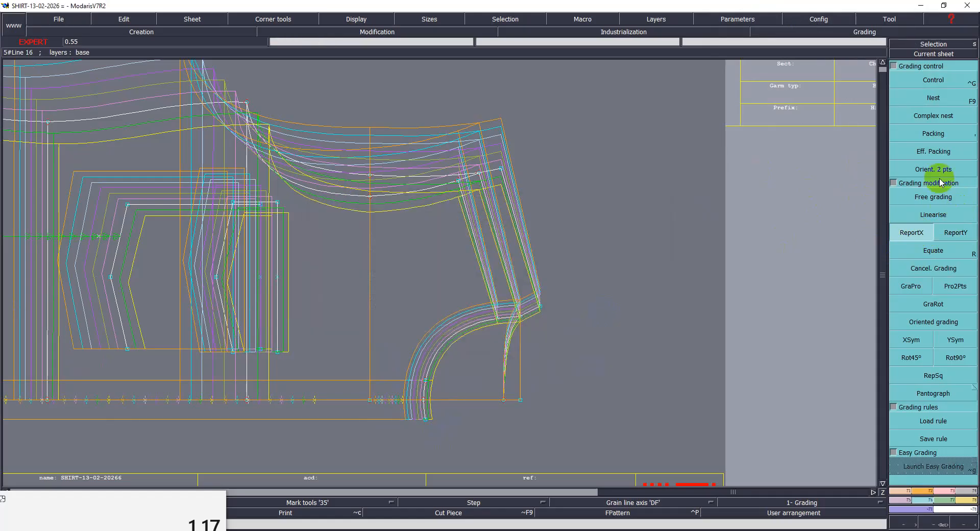
Step: Return the body nest to its original alignment and save the model
click(933, 134)
click(407, 274)
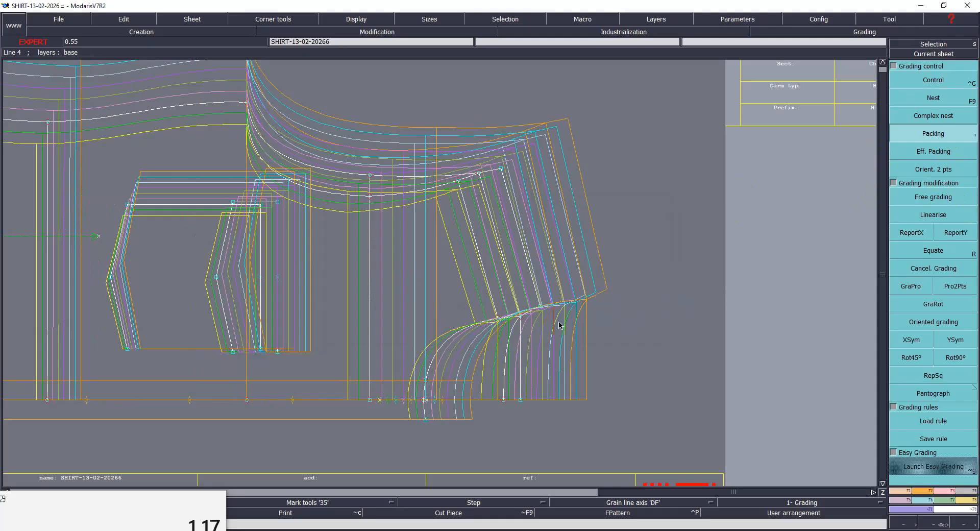
scroll(559, 324, down, 3)
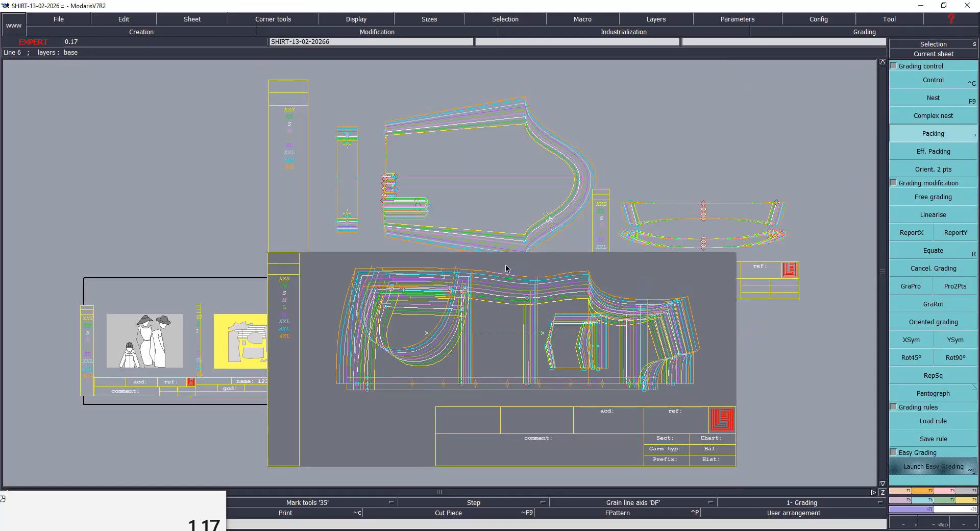
key(ctrl+s)
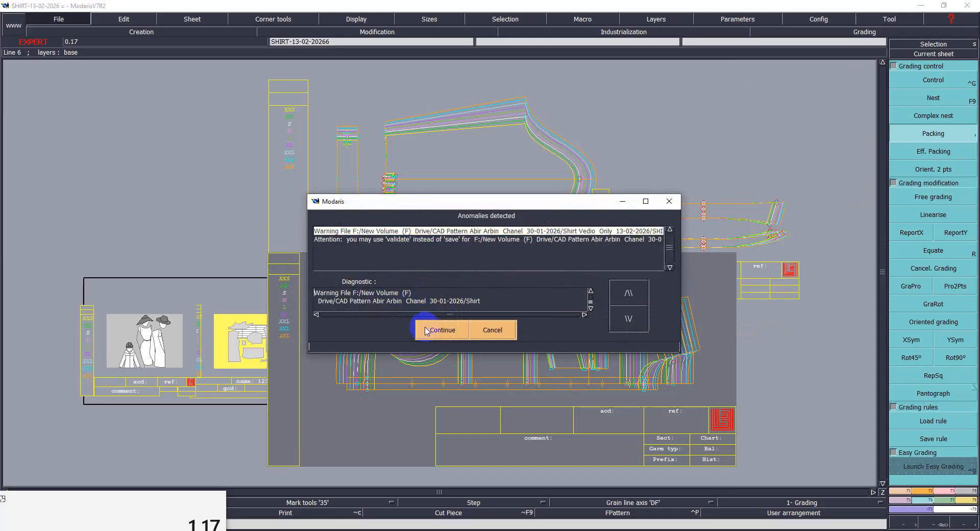
click(434, 330)
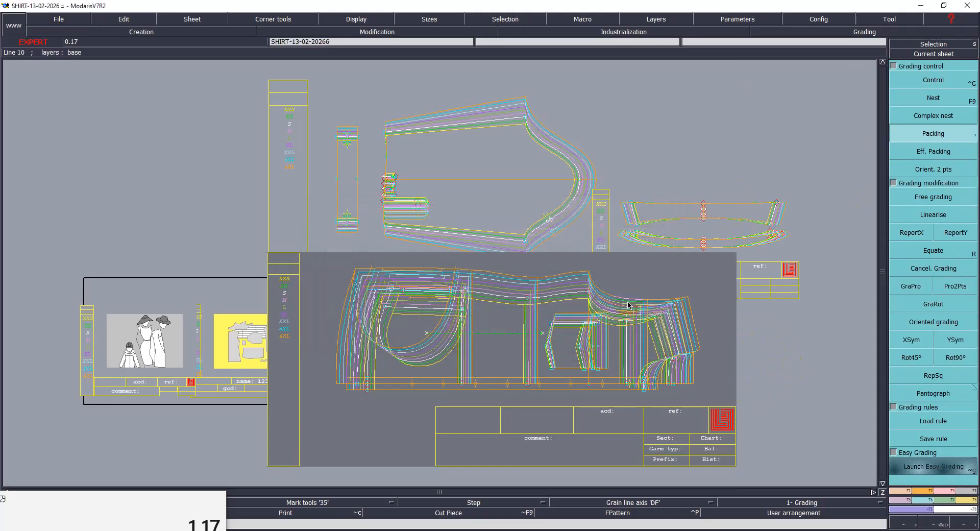
Step: Spread the sleeve, collar and body sheets apart so that they no longer overlap
click(502, 126)
drag(733, 225, 778, 166)
drag(673, 340, 750, 371)
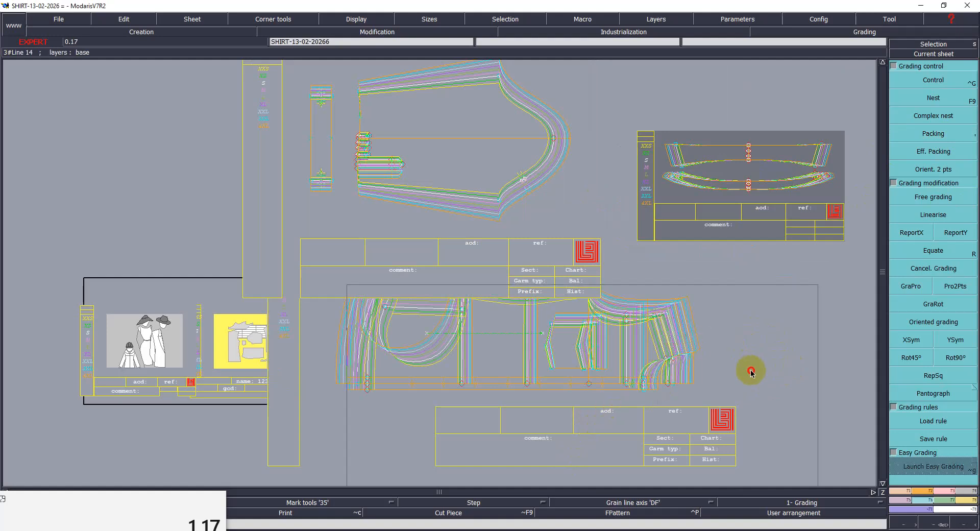
drag(554, 341, 534, 358)
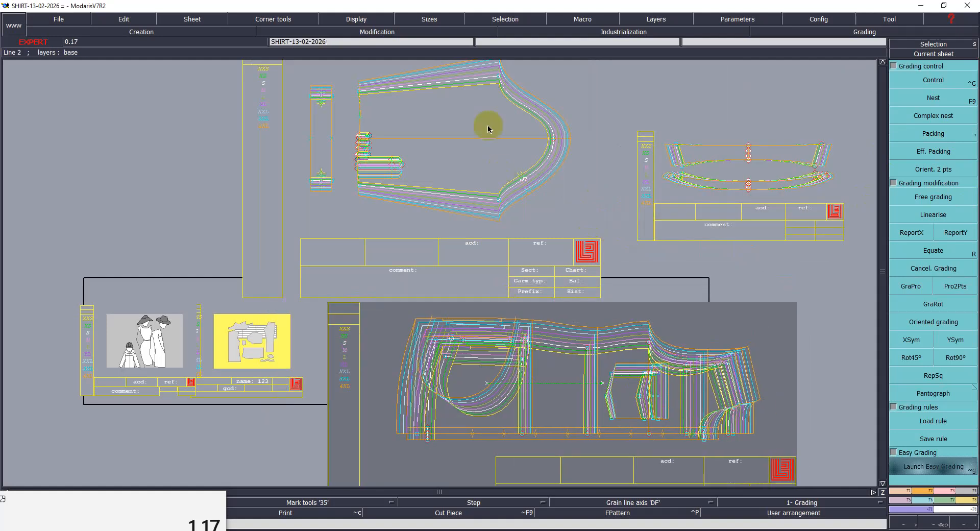
Step: Make the collar and collar stand sheet current and save the model
click(498, 188)
click(680, 373)
click(536, 198)
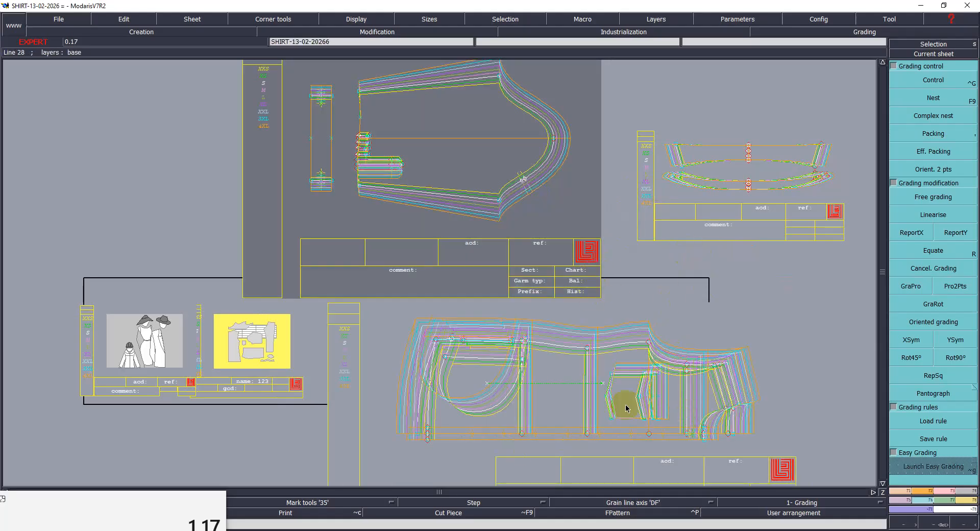
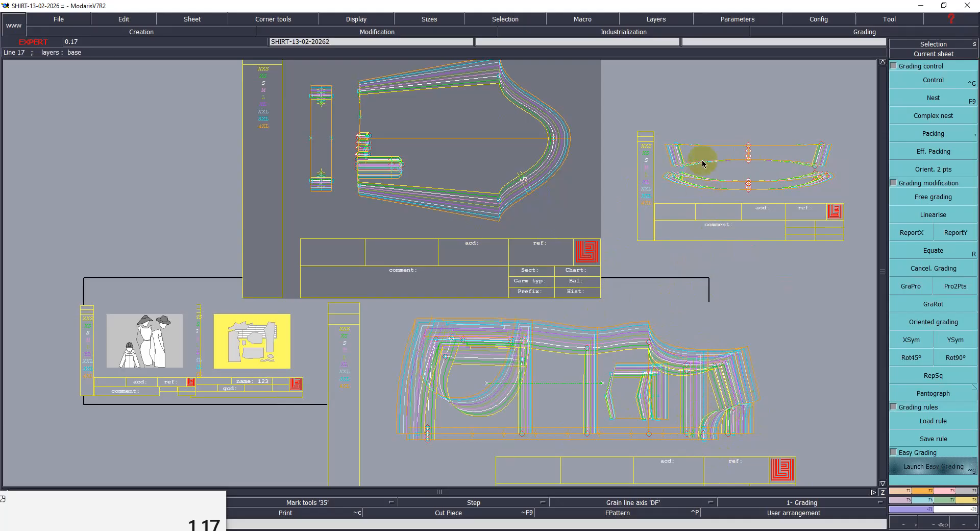
click(738, 175)
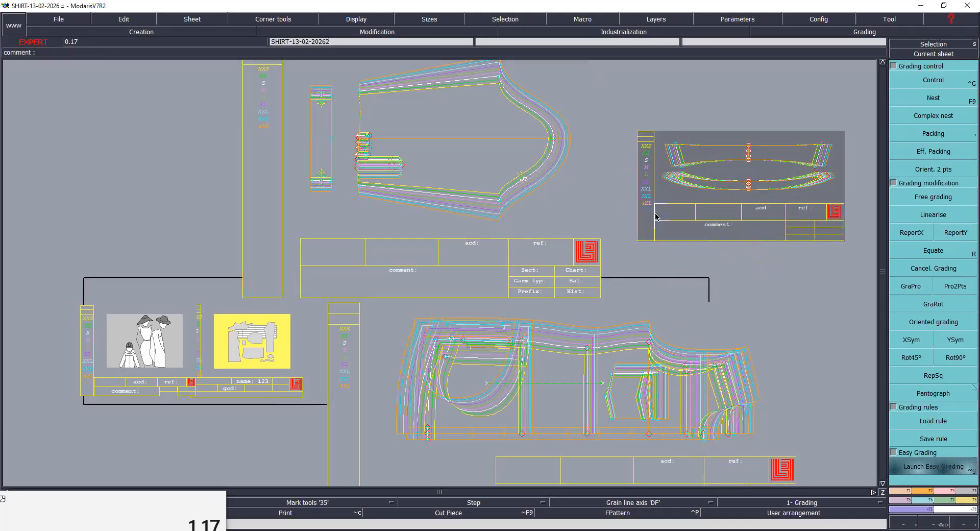
key(ctrl+s)
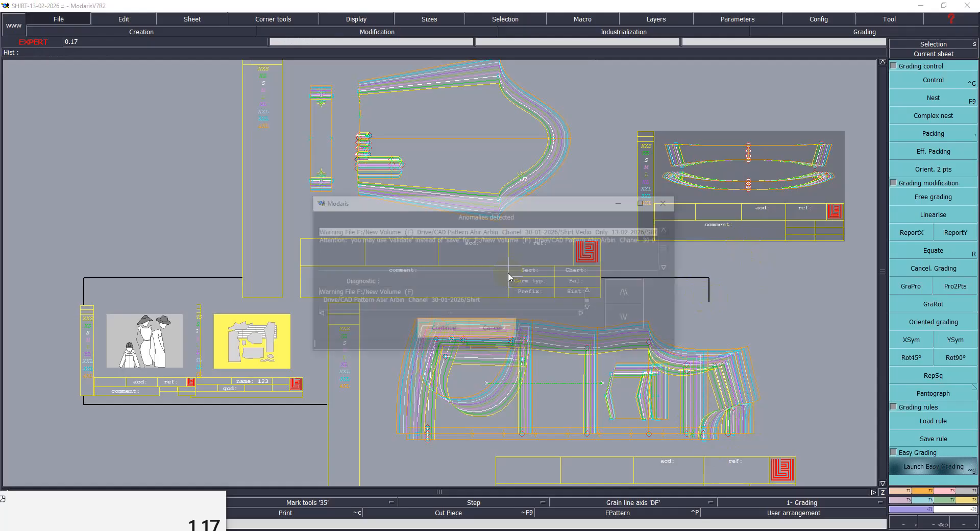
click(443, 328)
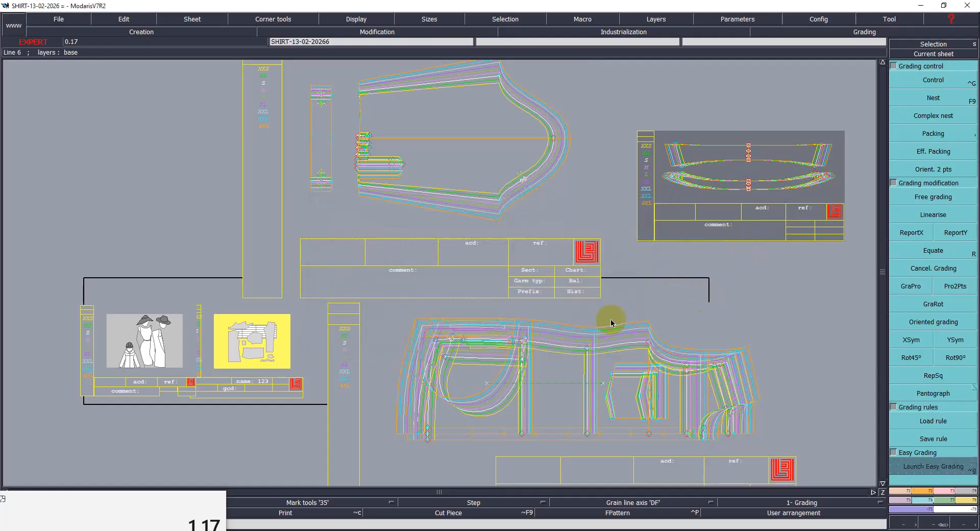
Step: Hide the title blocks and size lists of all sheets and make the collar sheet current
click(498, 267)
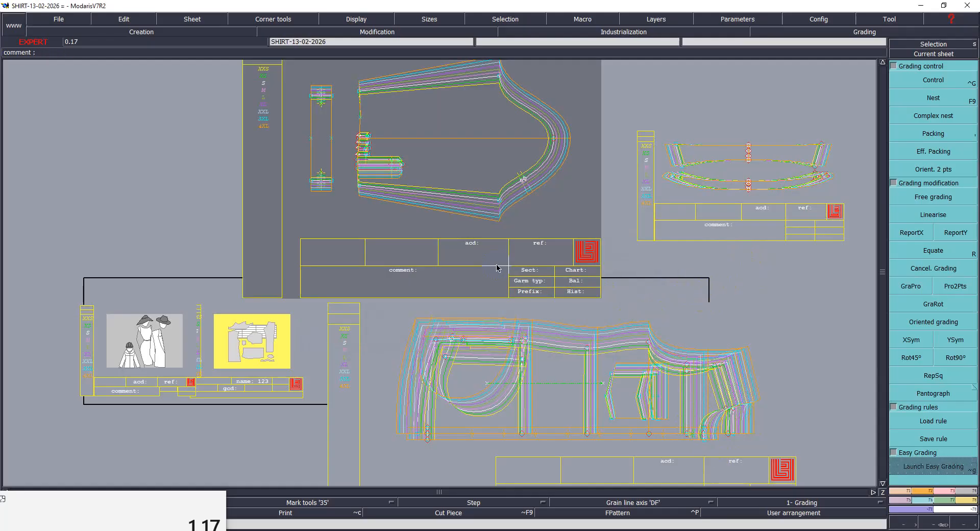
key(ctrl+u)
click(750, 201)
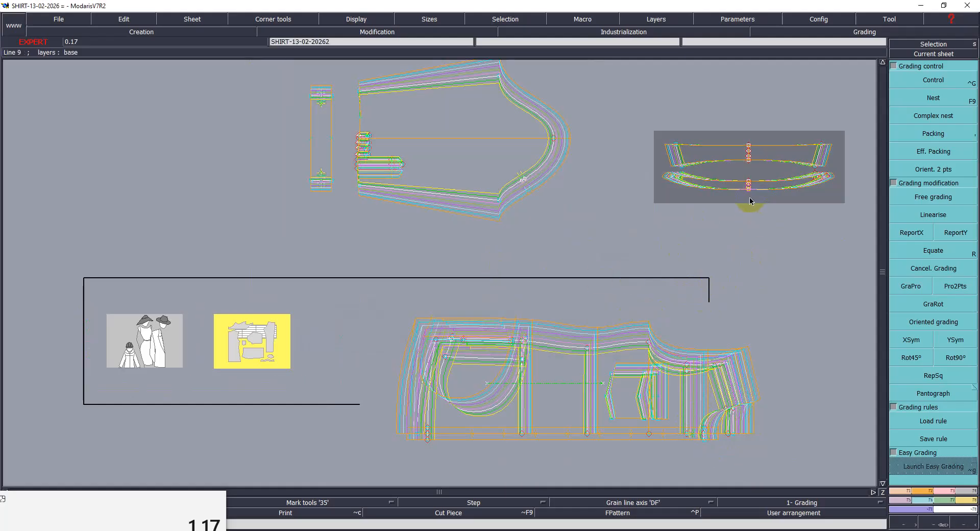
Step: Make the body sheet current and save the model
click(574, 341)
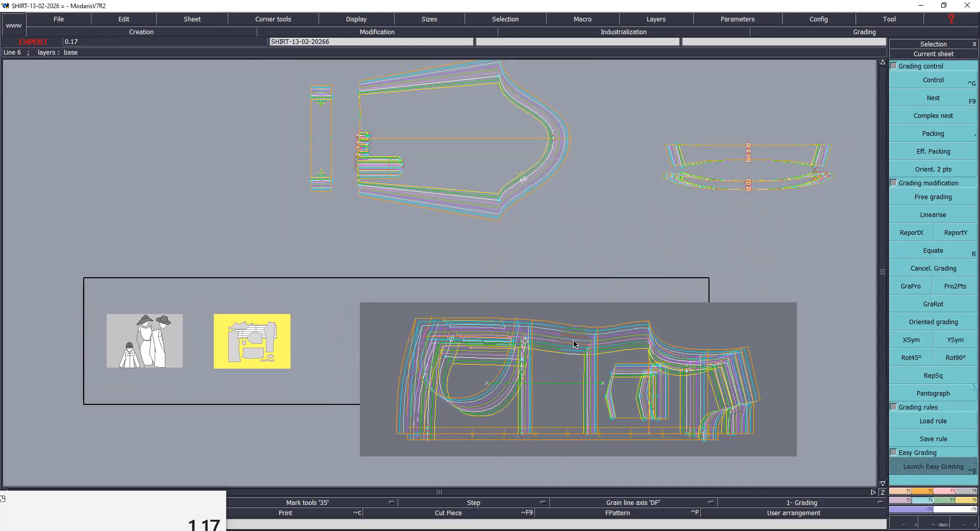
key(Home)
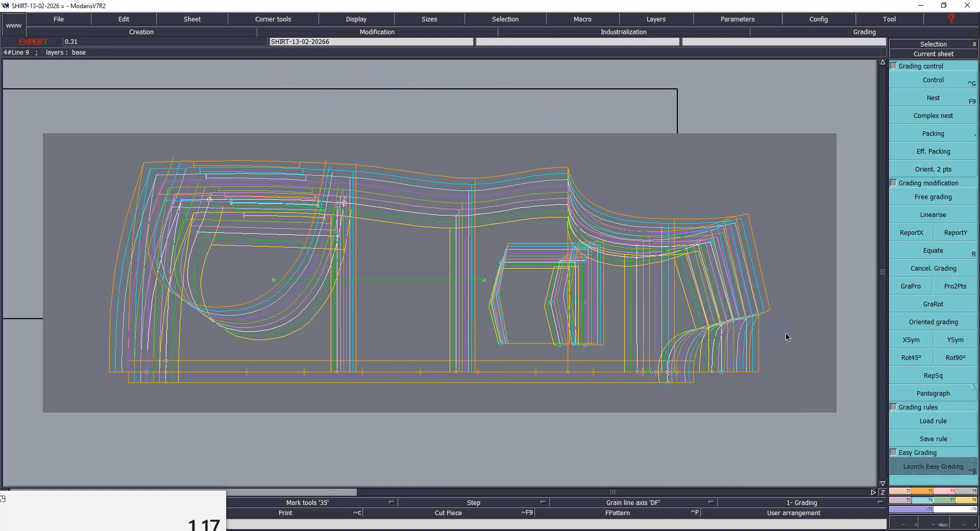
key(ctrl+s)
click(454, 327)
key(j)
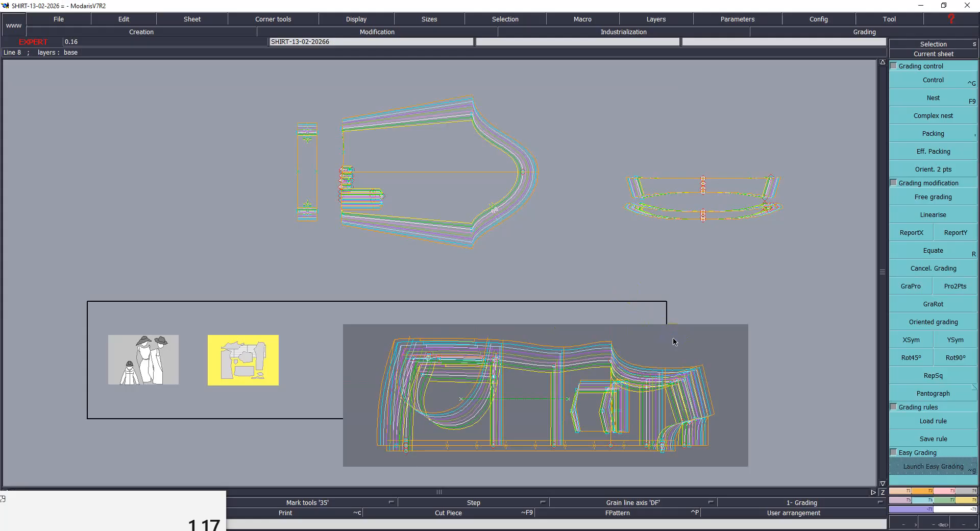
Step: Save the model again with the body sheet current and shift that sheet slightly upward
click(547, 215)
click(388, 170)
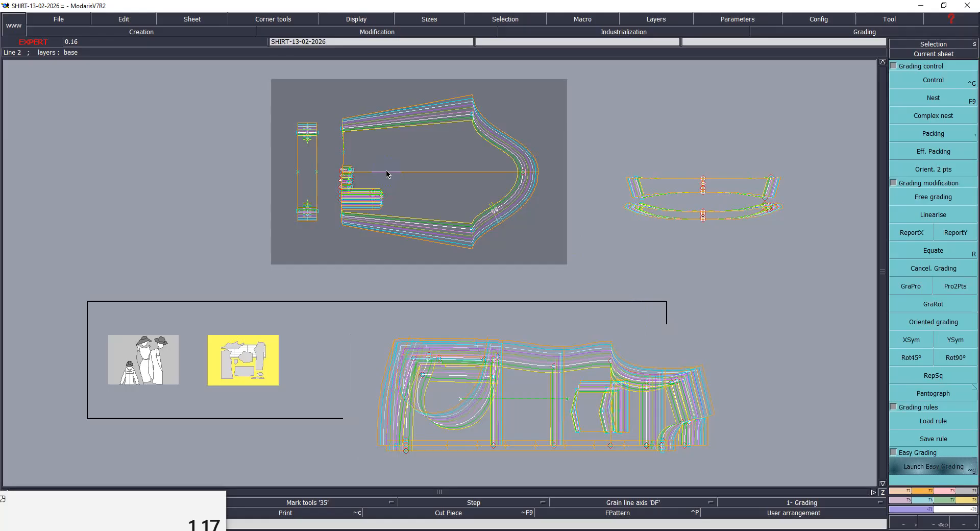
click(620, 334)
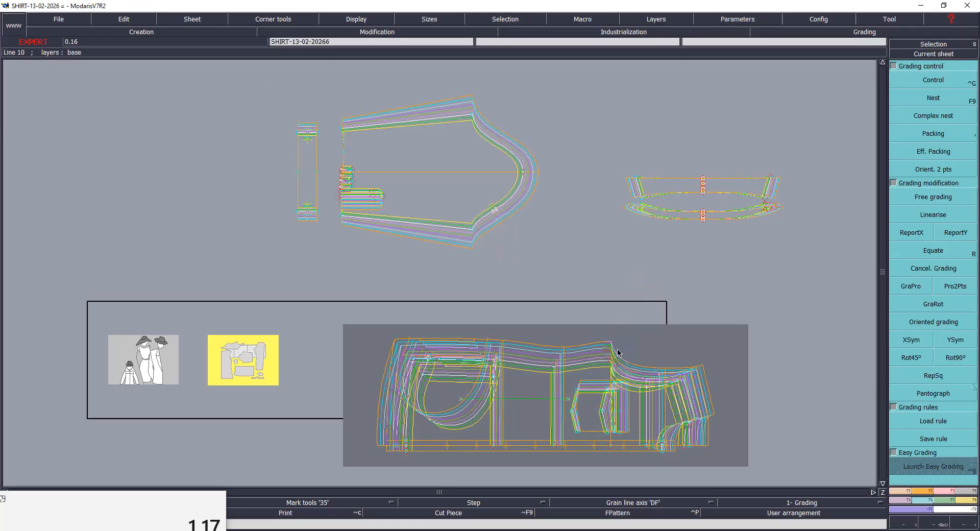
key(ctrl+s)
click(447, 330)
drag(445, 328, 451, 310)
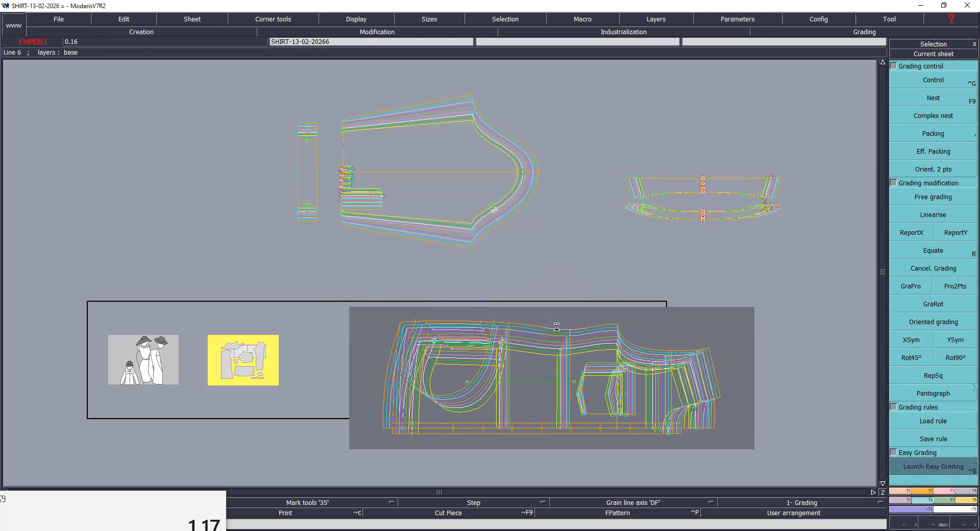
Step: Show the title blocks of all sheets, select every sheet and reduce the nests to sizes XXS, S and 4XL
key(ctrl+u)
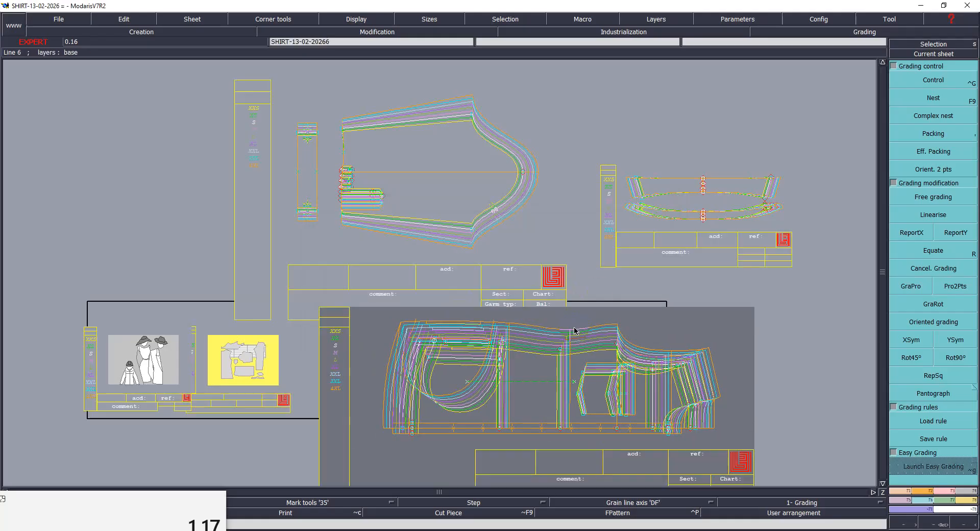
click(380, 286)
key(ctrl+a)
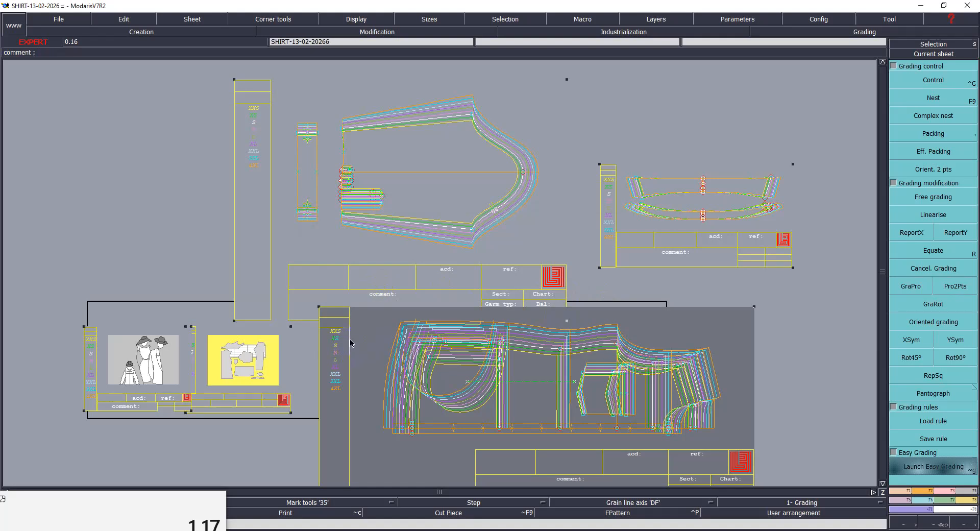
key(F10)
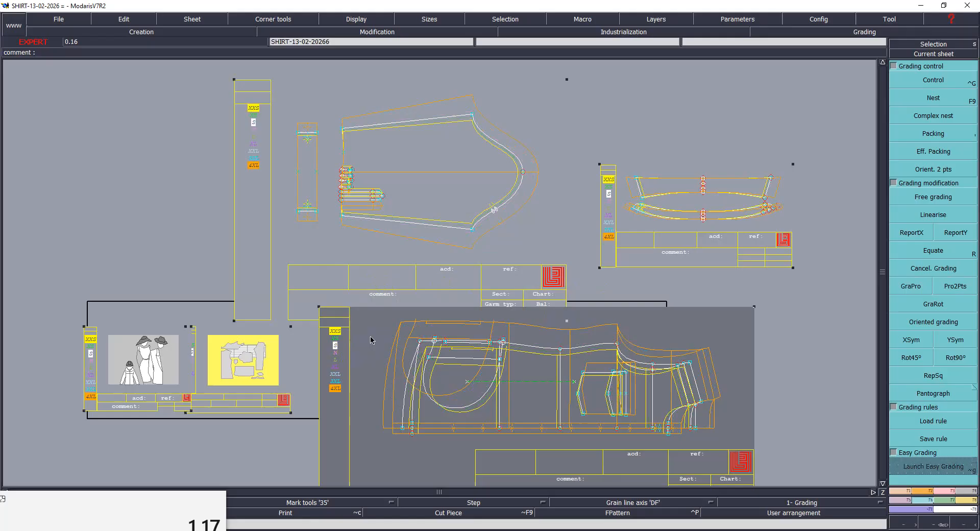
Step: Display only base size S on the sleeve, body and collar sheets, and hide the title blocks
click(254, 121)
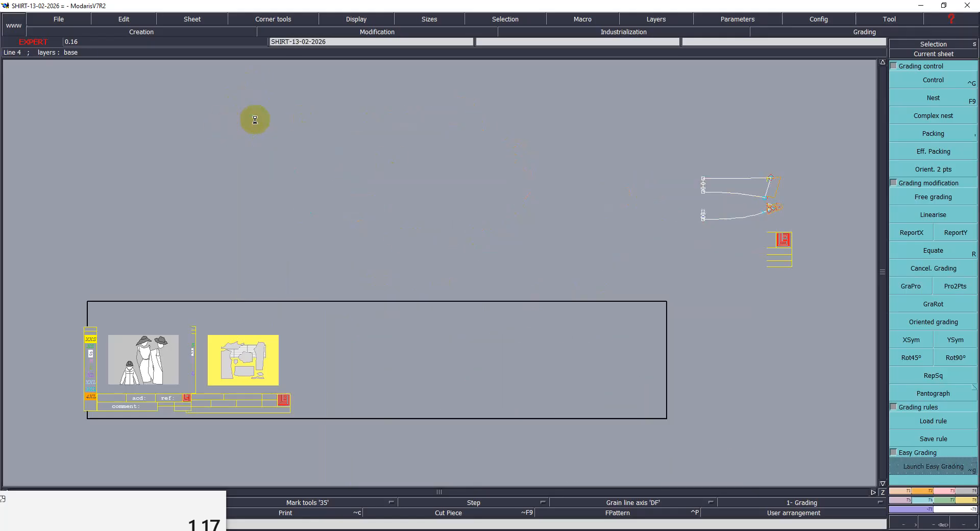
click(255, 123)
click(492, 393)
click(335, 345)
click(732, 205)
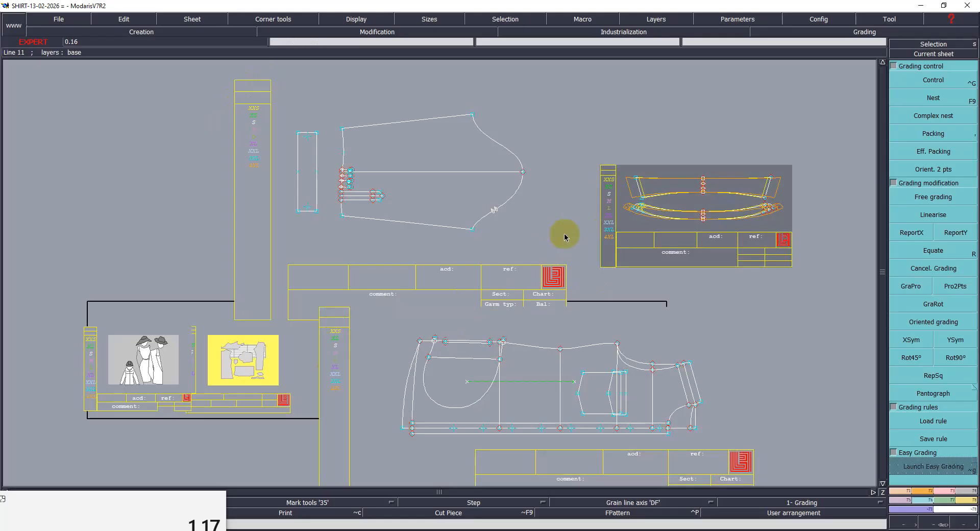
click(609, 194)
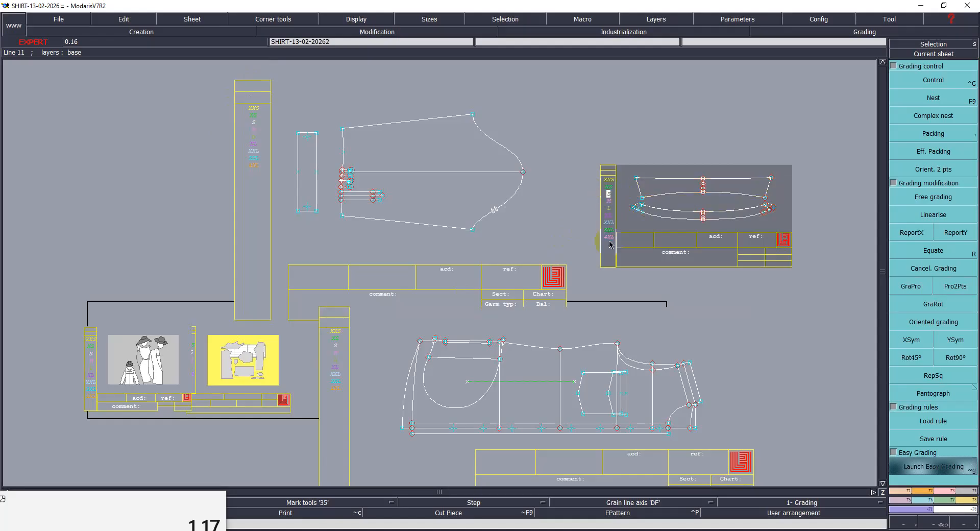
click(698, 317)
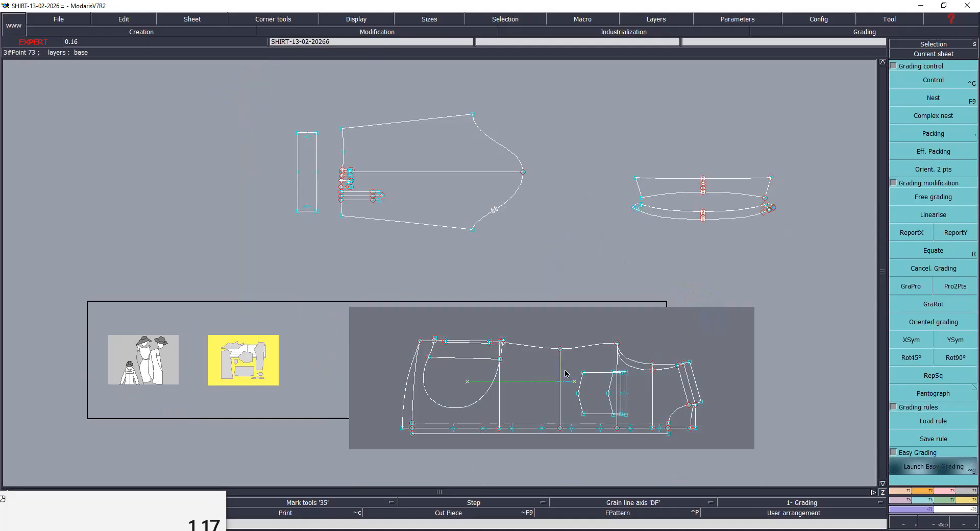
Step: Save the model with the base-size display and the body sheet current
key(ctrl+s)
click(440, 335)
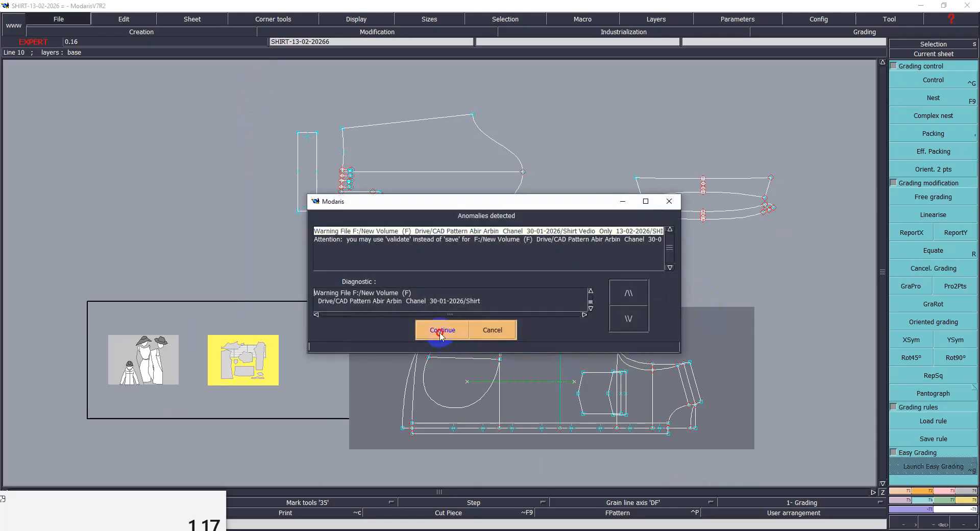
click(684, 180)
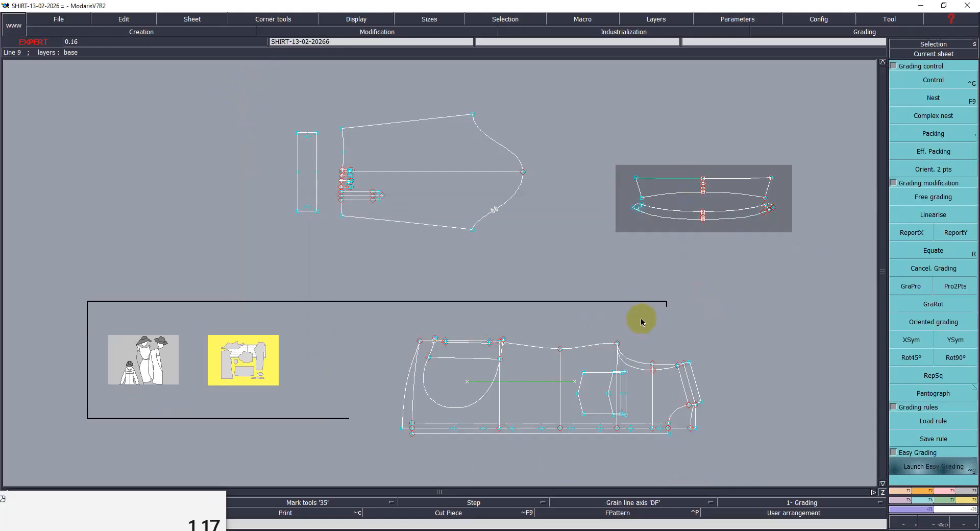
key(ctrl+s)
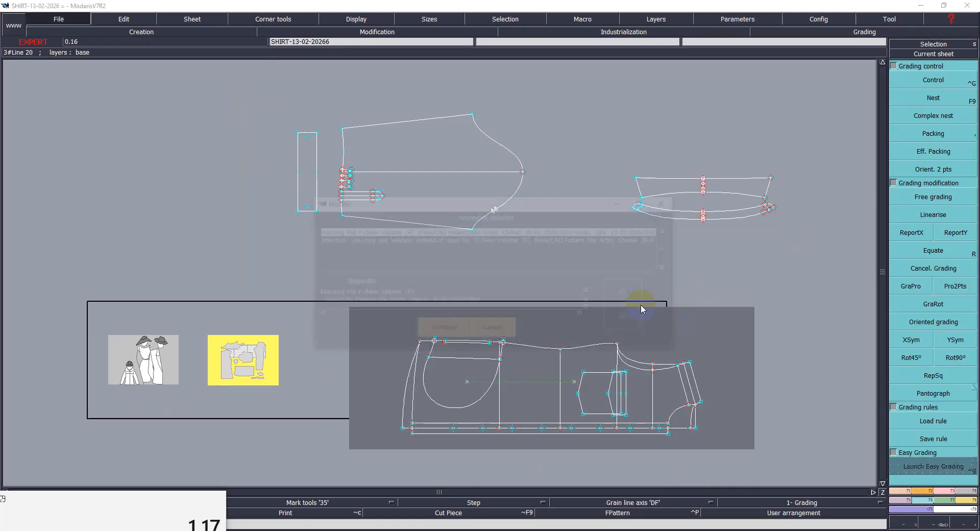
click(449, 328)
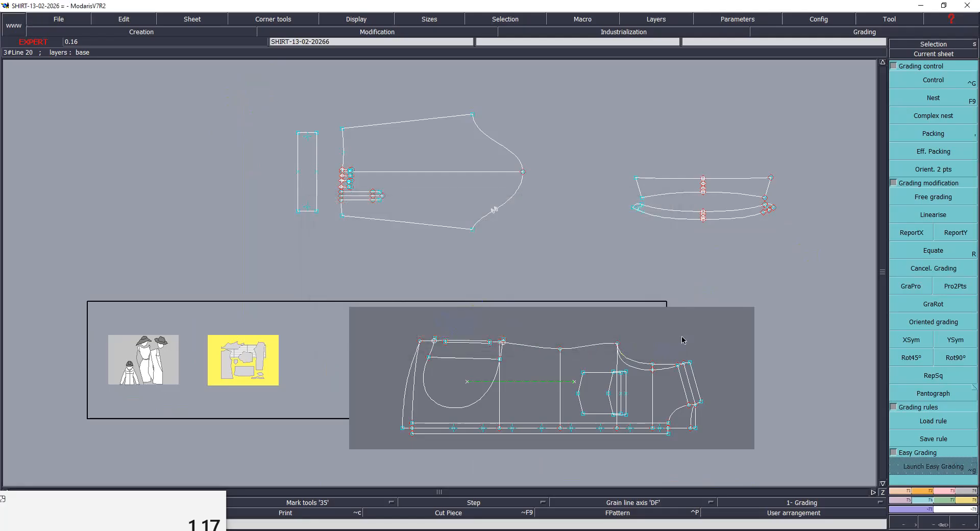
Step: Try to extract the collar stand with its end lines and the collar as seam pieces with dependency
click(673, 204)
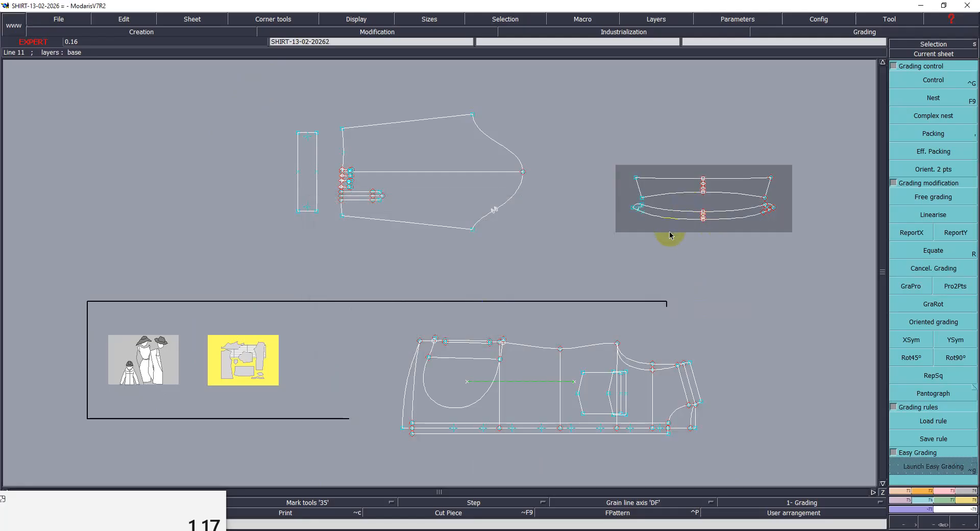
key(Home)
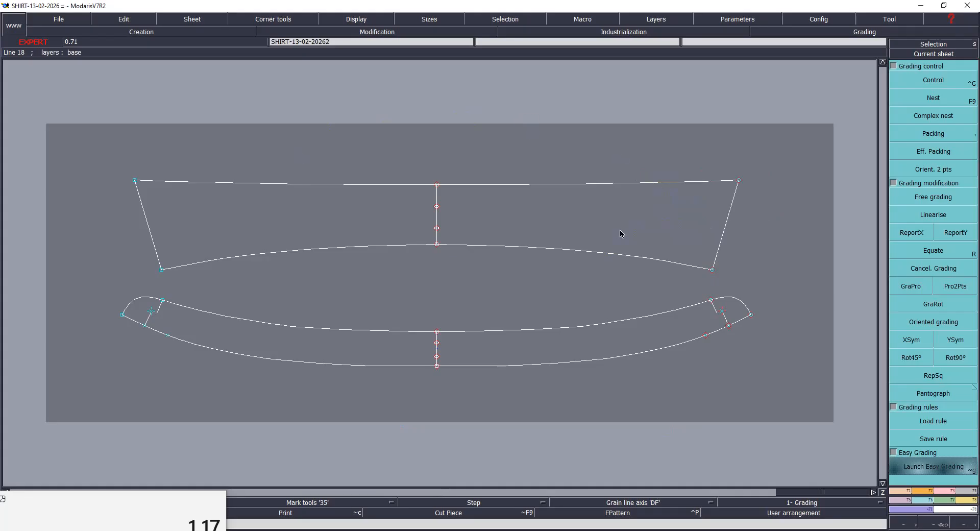
drag(674, 276, 794, 366)
drag(109, 278, 189, 371)
click(277, 349)
click(489, 355)
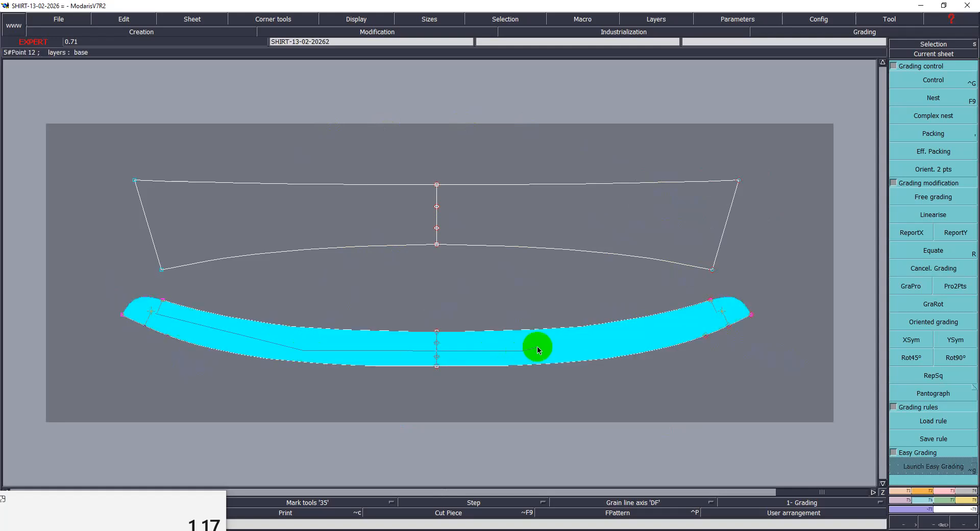
right_click(538, 349)
click(419, 209)
right_click(512, 216)
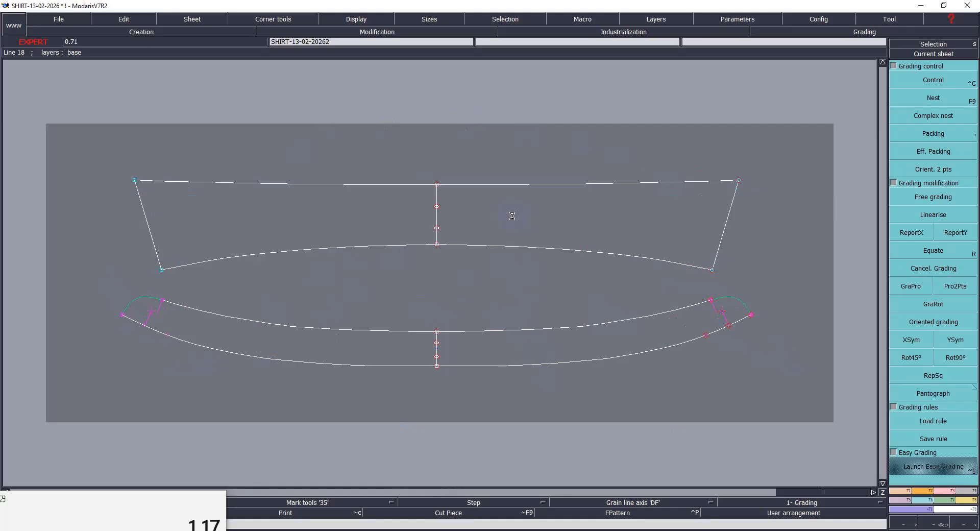
key(j)
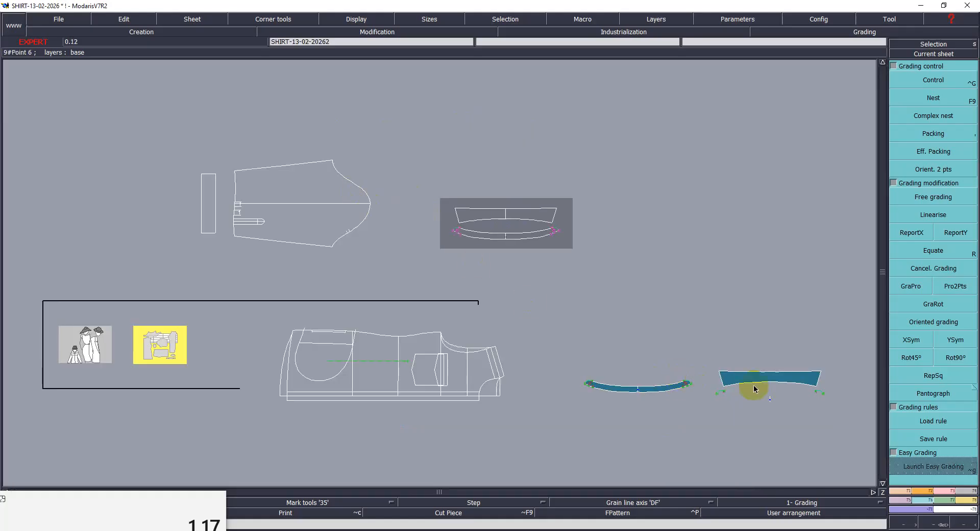
click(755, 390)
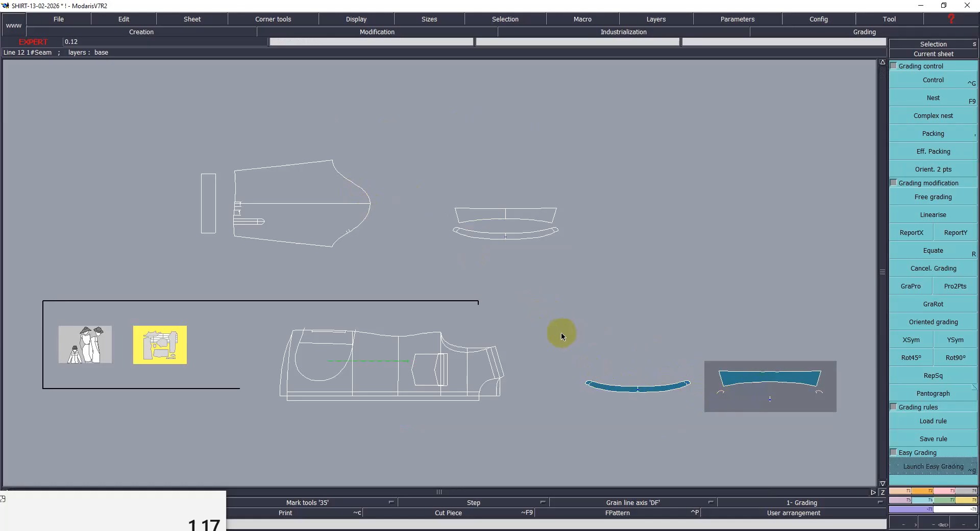
Step: Turn off Extraction with dependency for seam pieces and undo the collar and collar stand extractions
key(F3)
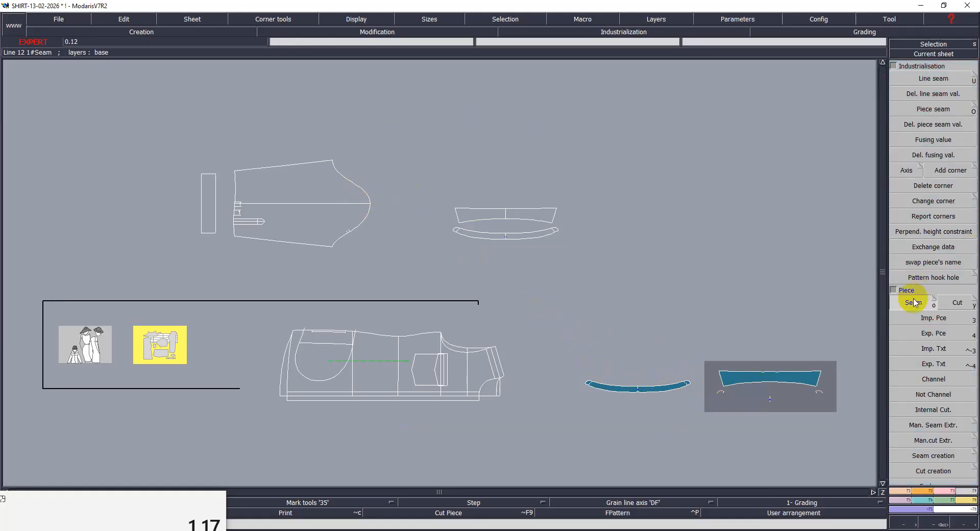
click(934, 302)
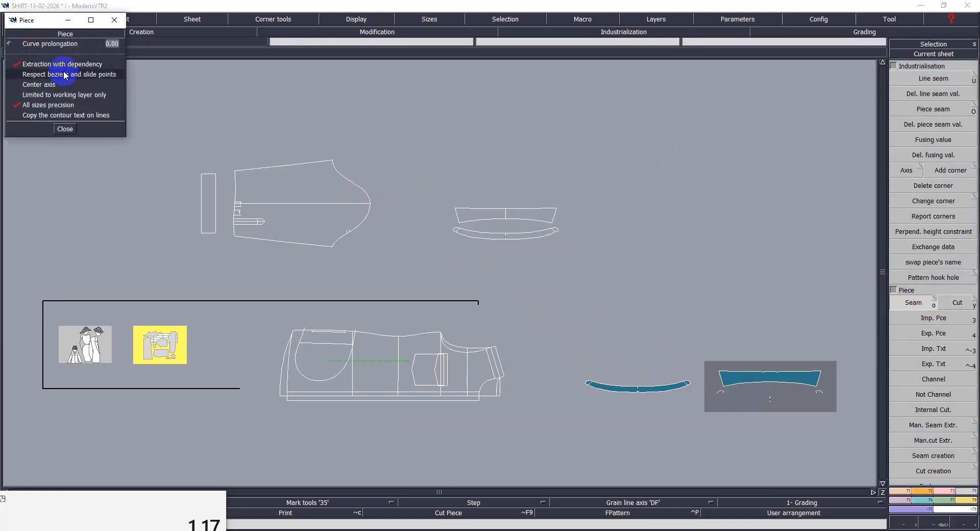
click(192, 276)
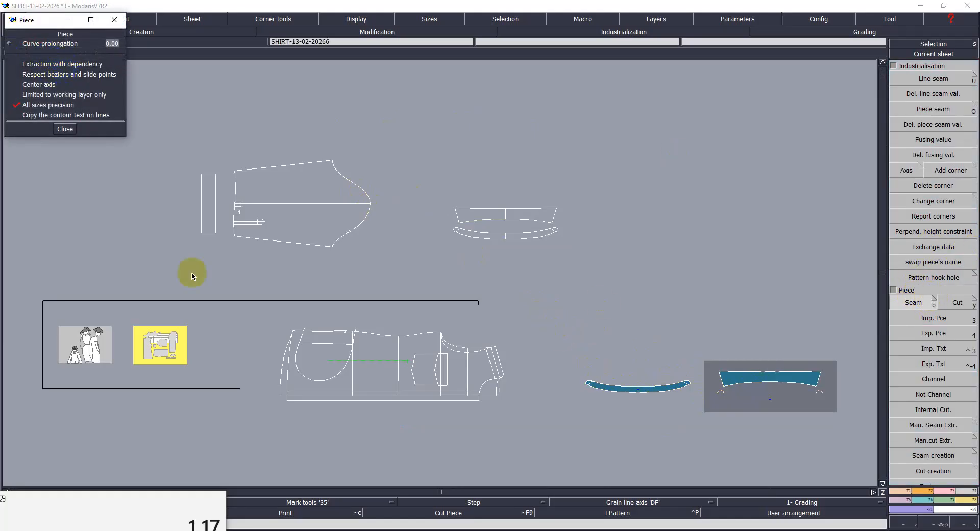
click(65, 129)
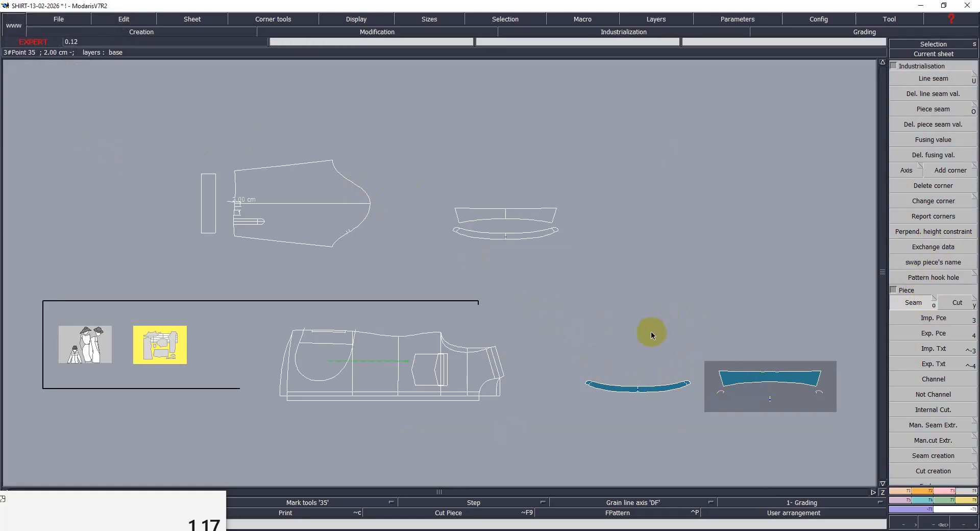
key(ctrl+z)
key(ctrl+z)
Step: Extract the collar stand with its internal end lines and the collar as separate seam pieces
click(478, 225)
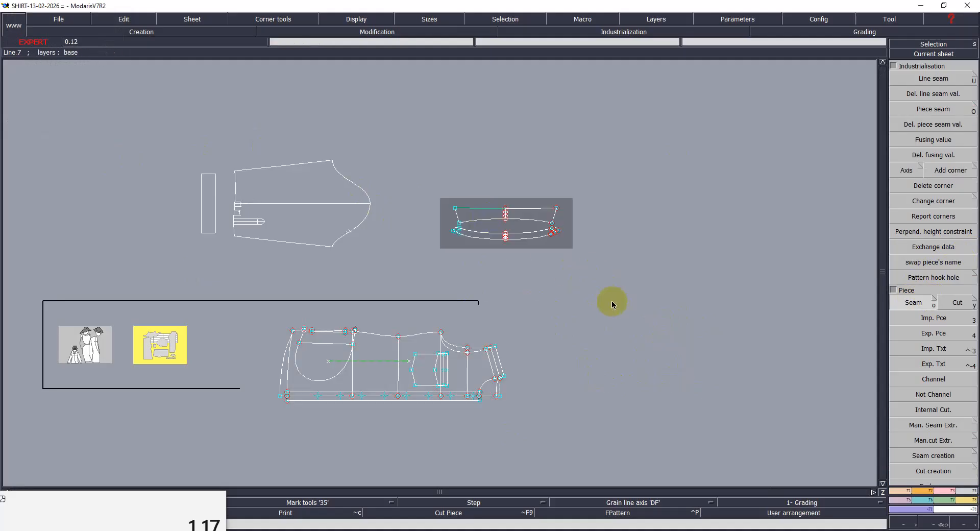
key(Home)
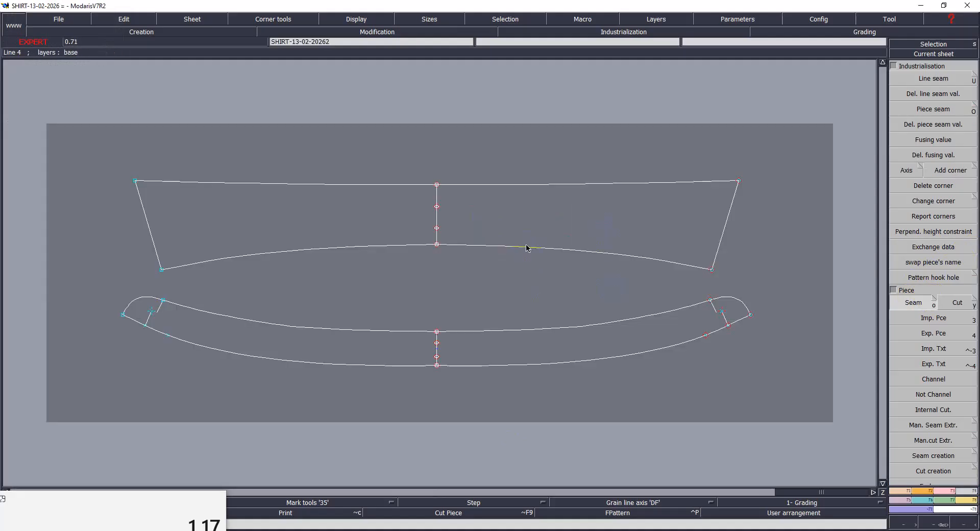
click(593, 255)
click(441, 332)
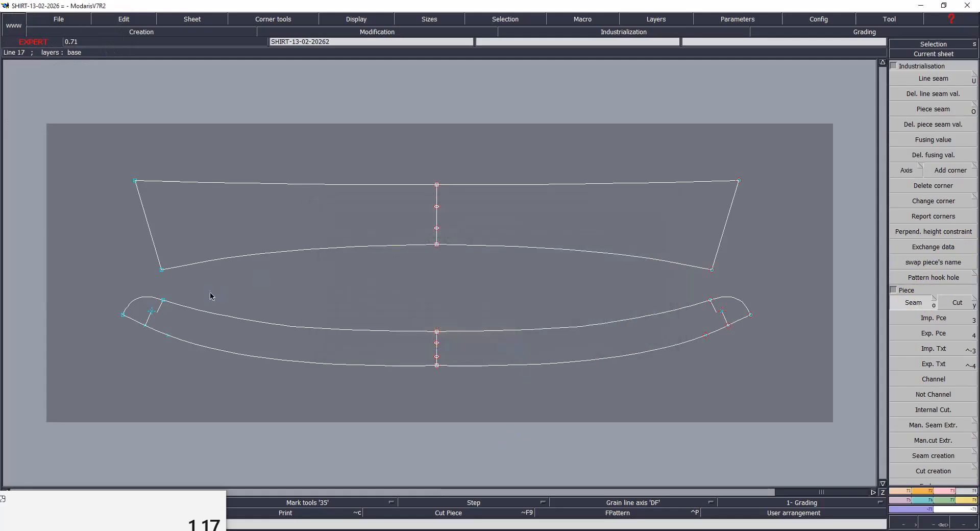
drag(109, 284, 233, 373)
drag(697, 294, 731, 327)
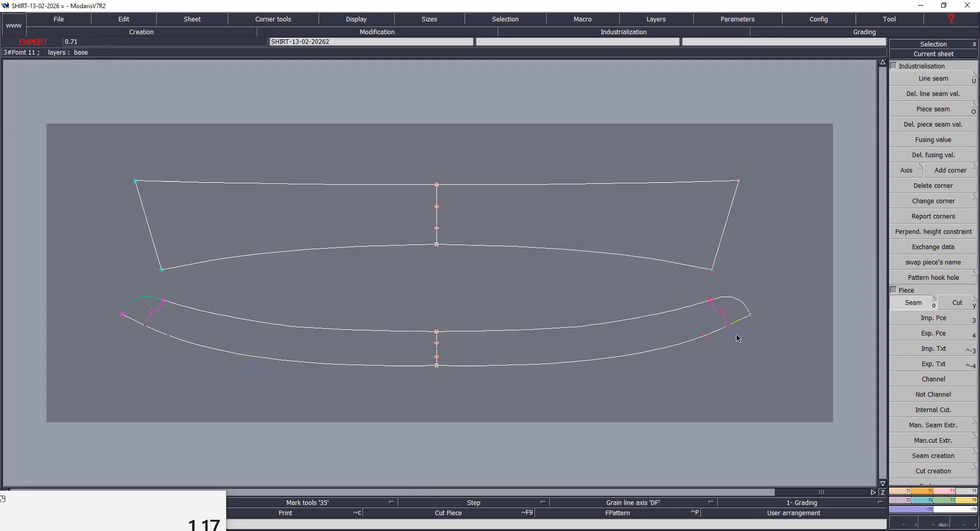
drag(253, 335, 541, 348)
right_click(541, 348)
click(476, 114)
drag(359, 190, 524, 211)
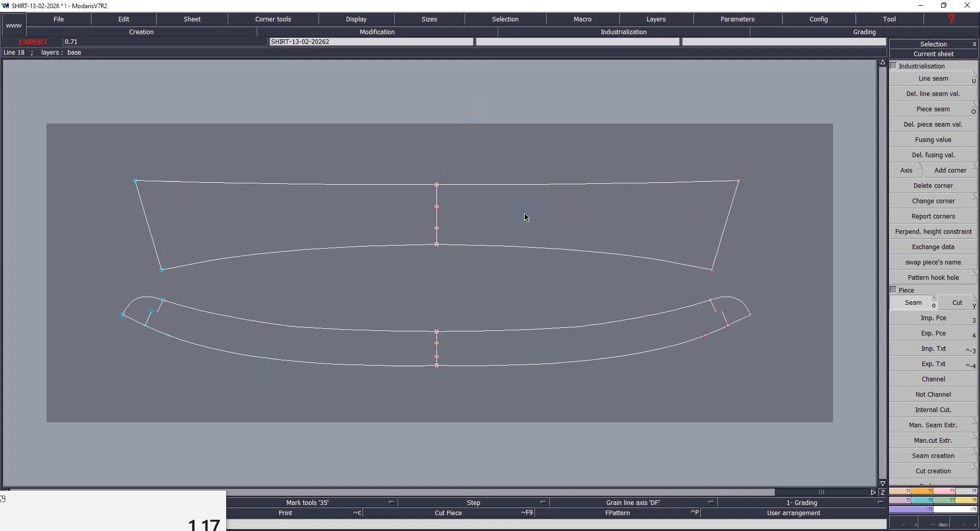
Step: Place the extracted collar piece beside the collar sheet and the collar stand piece directly below it
scroll(526, 217, down, 5)
click(741, 386)
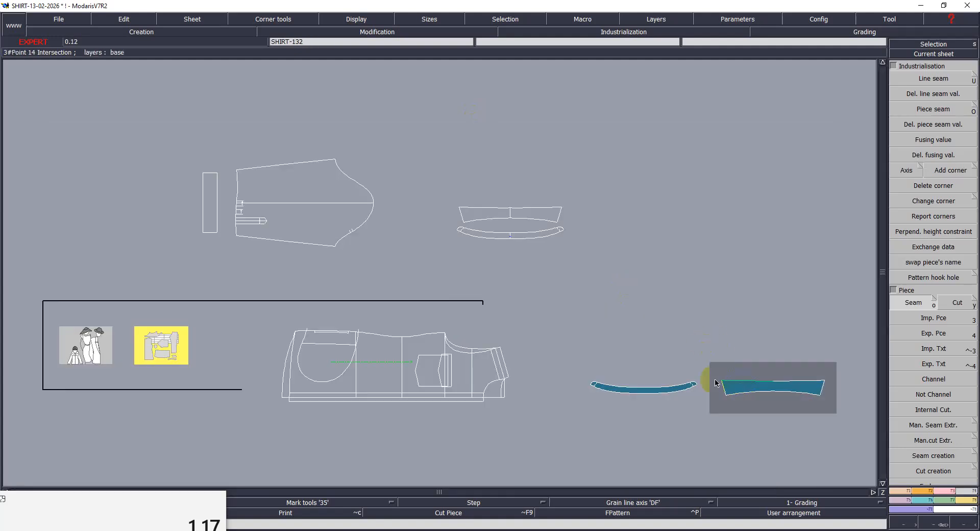
drag(741, 386, 632, 232)
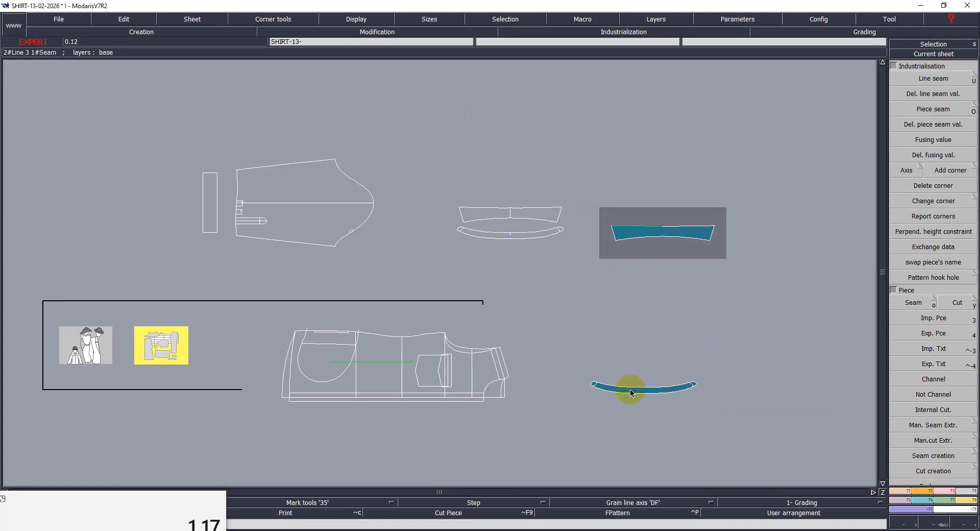
click(655, 289)
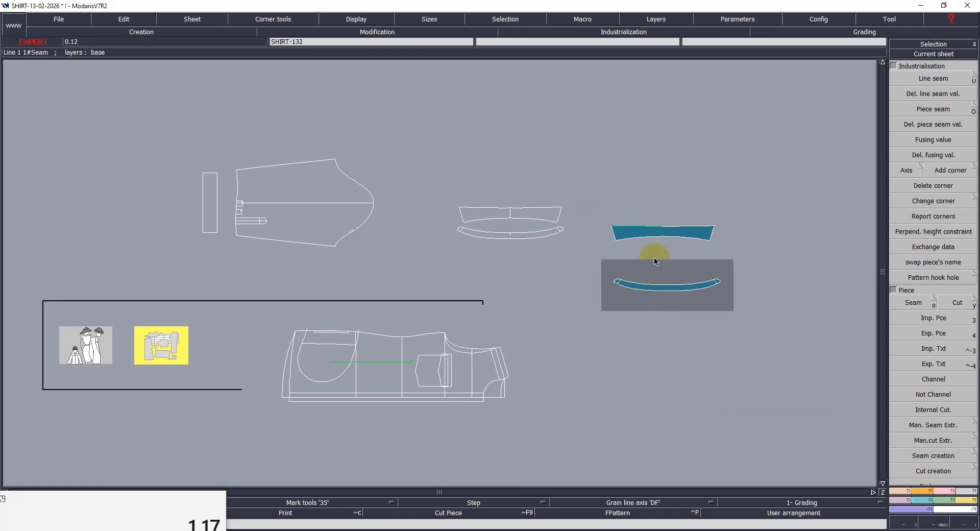
Step: Add a 1.1 cm seam allowance to all outline edges of the extracted collar and collar stand pieces
drag(628, 205, 741, 322)
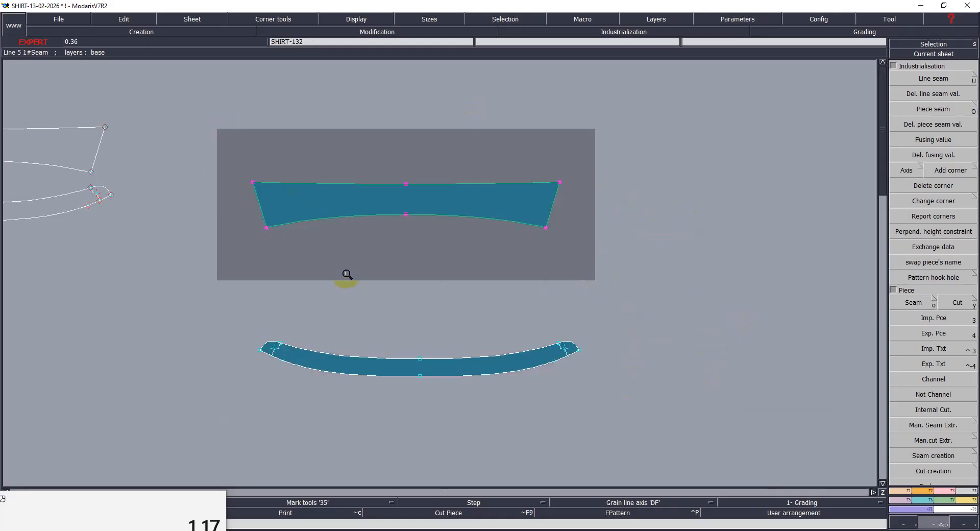
key(u)
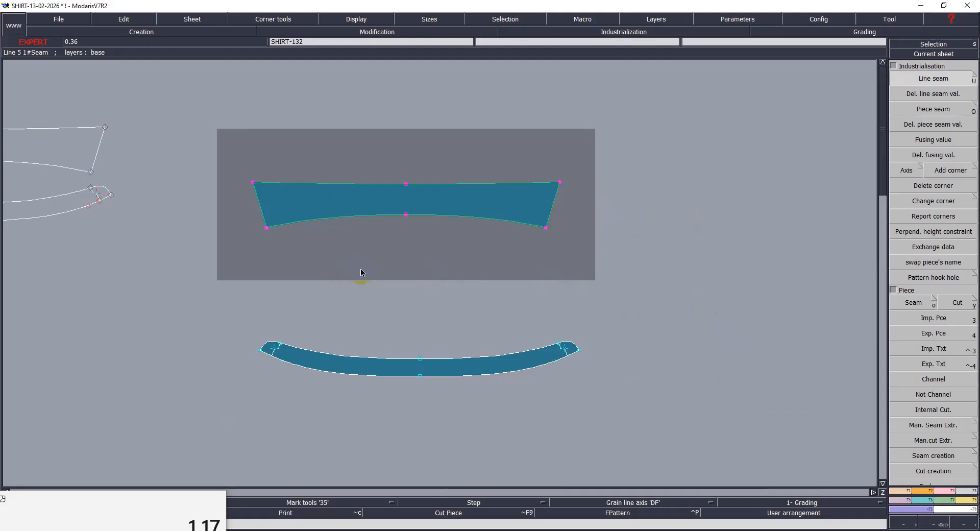
click(464, 218)
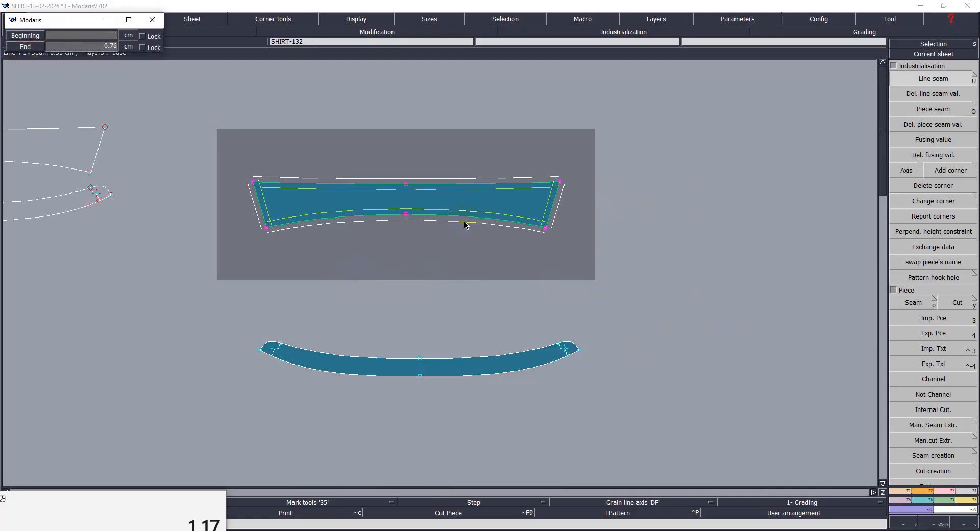
text(1.1)
key(Tab)
text(1)
key(Return)
drag(222, 298, 648, 412)
click(541, 370)
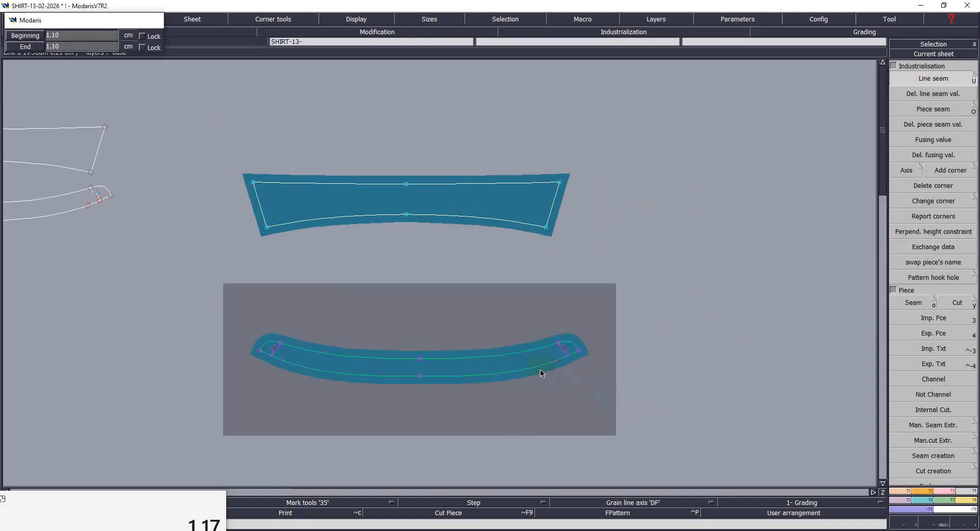
Step: Apply a 1.10 cm line seam allowance at beginning and end to the curved collar band's lines
key(Return)
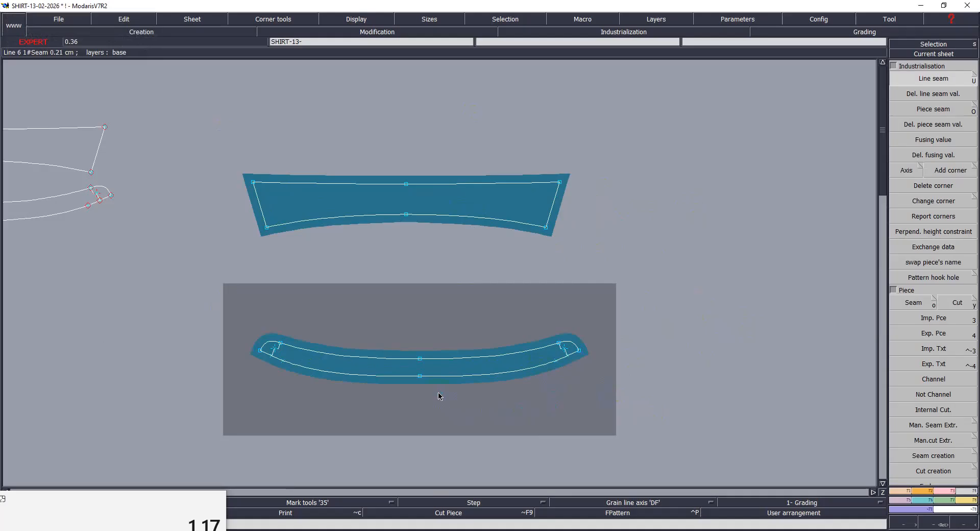
Step: Shift the collar band's two centre points by 0 cm in X and -0.05 cm in Y
key(Home)
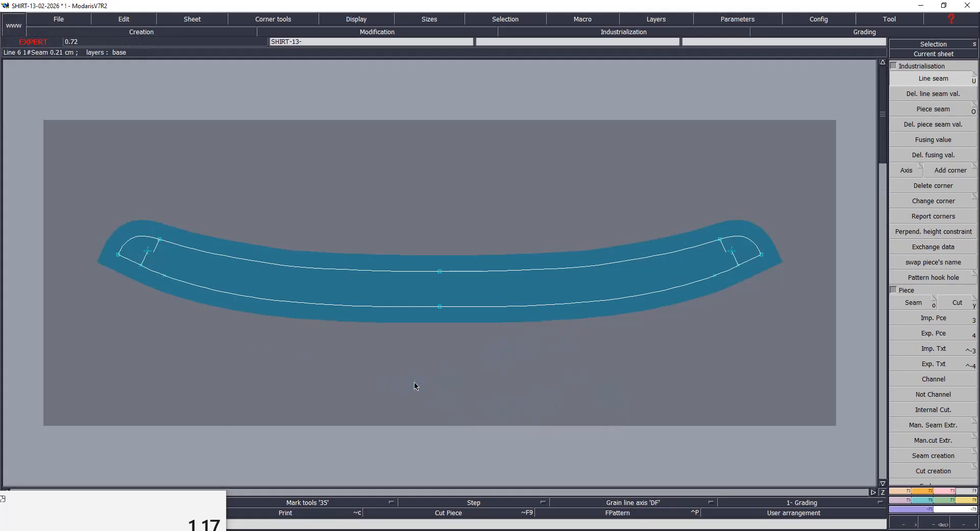
key(alt+c)
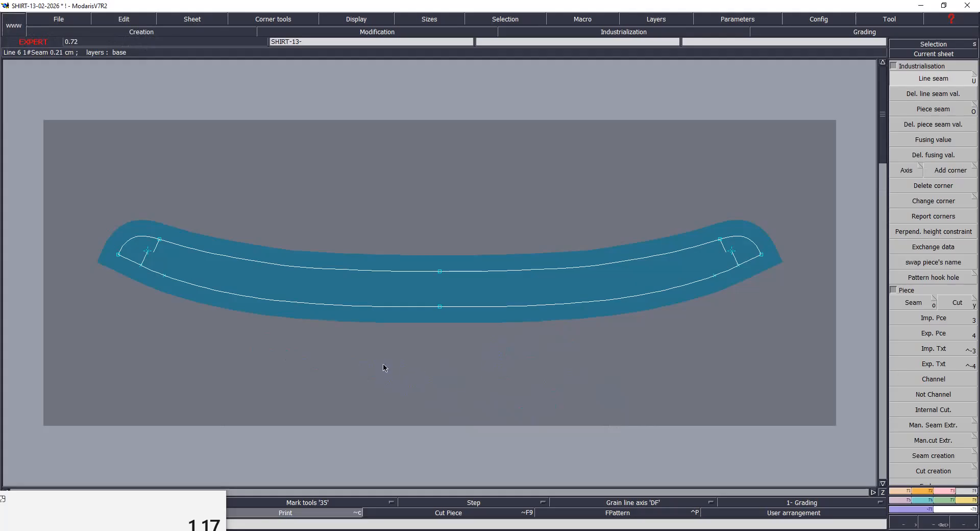
mouse_move(437, 325)
mouse_down()
mouse_move(454, 338)
mouse_move(440, 312)
mouse_up()
key(s)
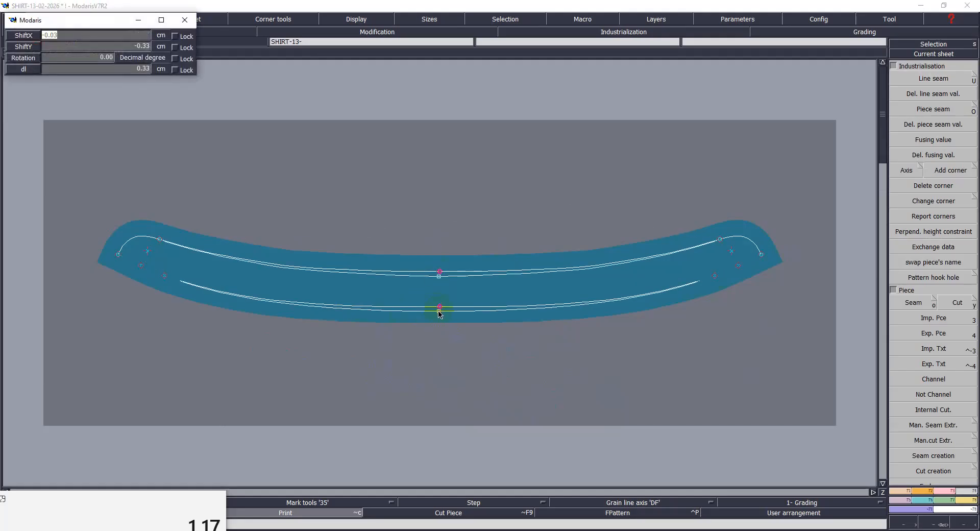
text(0)
key(Tab)
text(-.05)
key(Return)
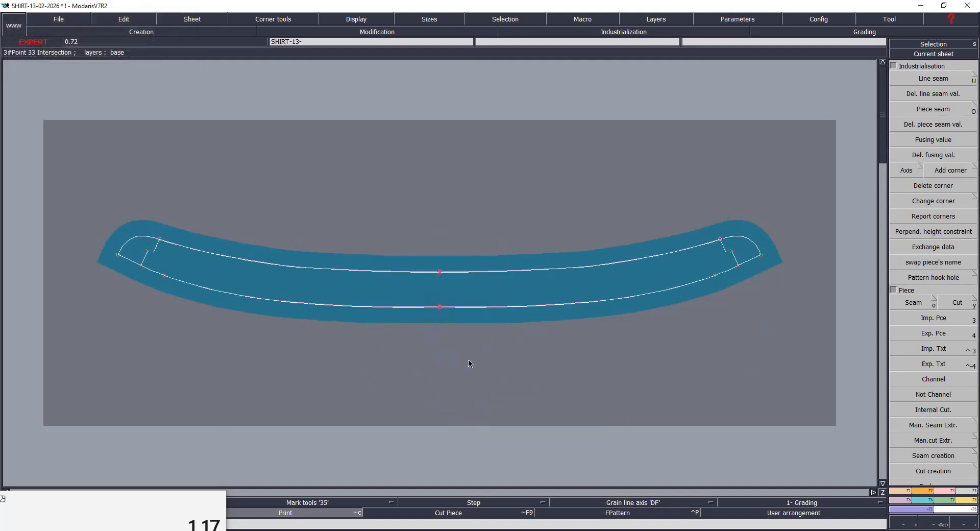
Step: Shift the band's centre points by a further -0.05 cm in Y, keeping ShiftX and rotation at 0
click(440, 307)
key(Tab)
key(Tab)
key(Tab)
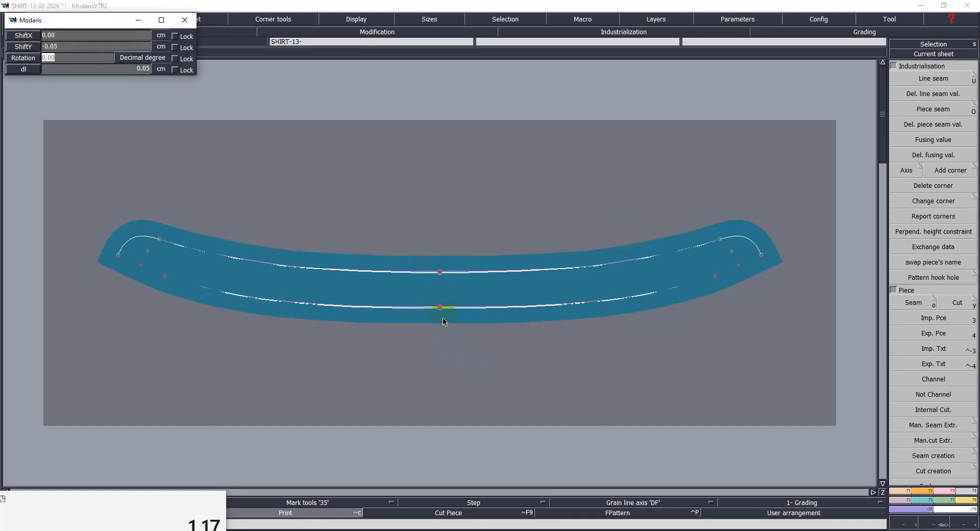
click(448, 331)
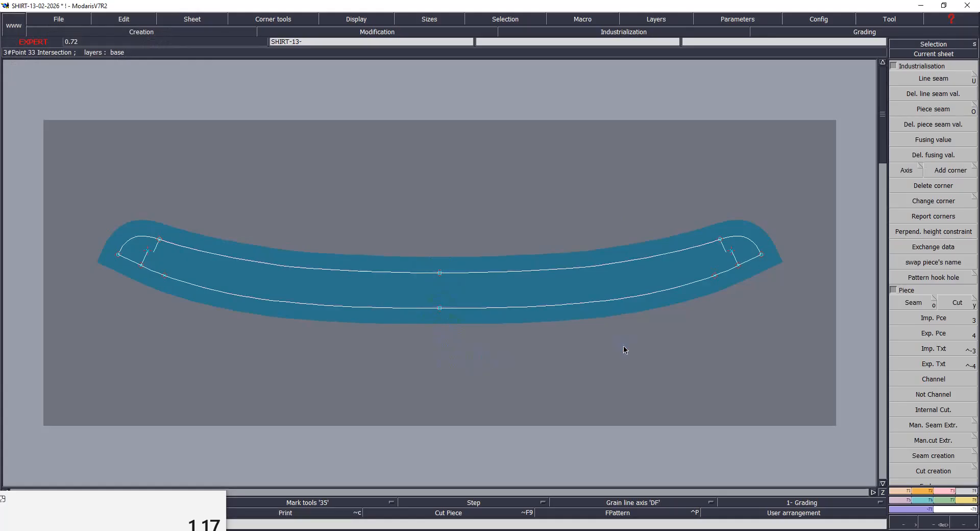
Step: Shift the points at both rounded ends of the collar band slightly upward with ShiftX 0, and save the file
click(859, 169)
drag(692, 236, 779, 307)
drag(58, 220, 192, 302)
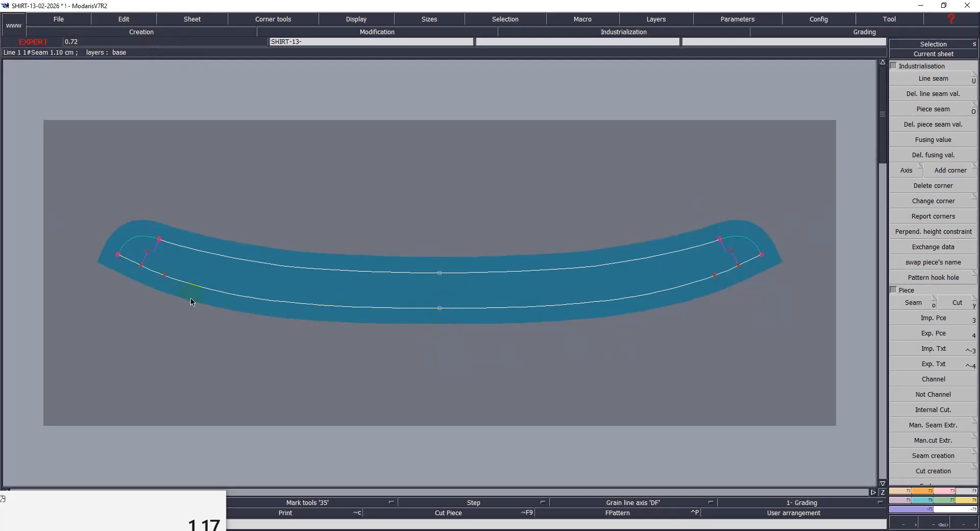
click(158, 240)
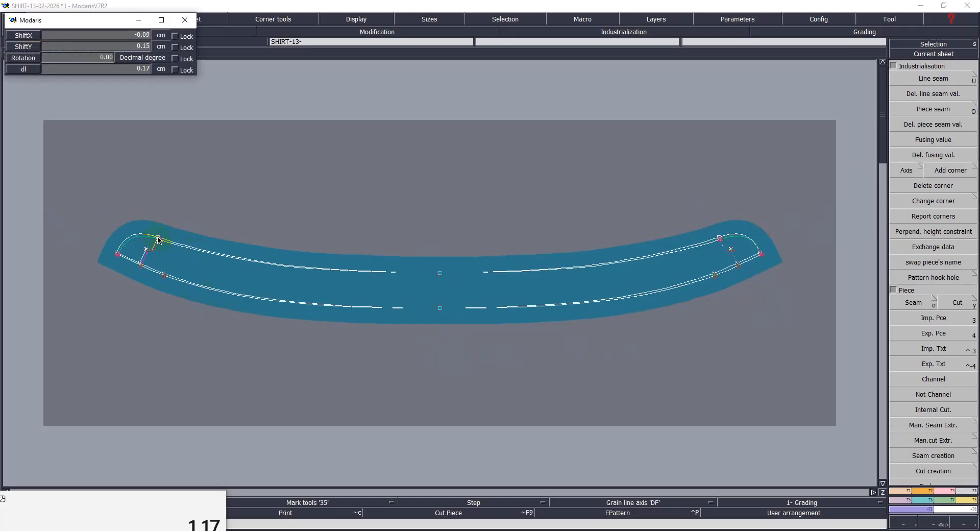
key(Down)
key(Down)
text(.)
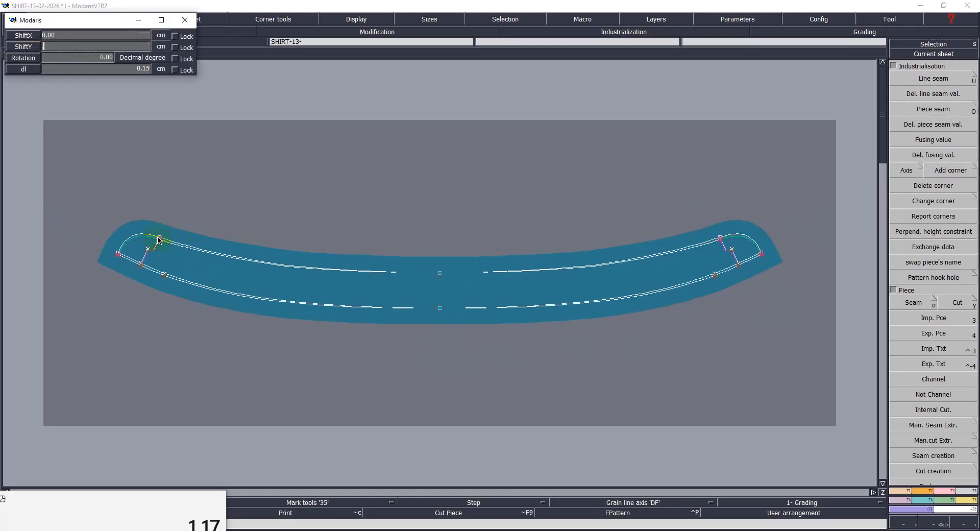
key(Return)
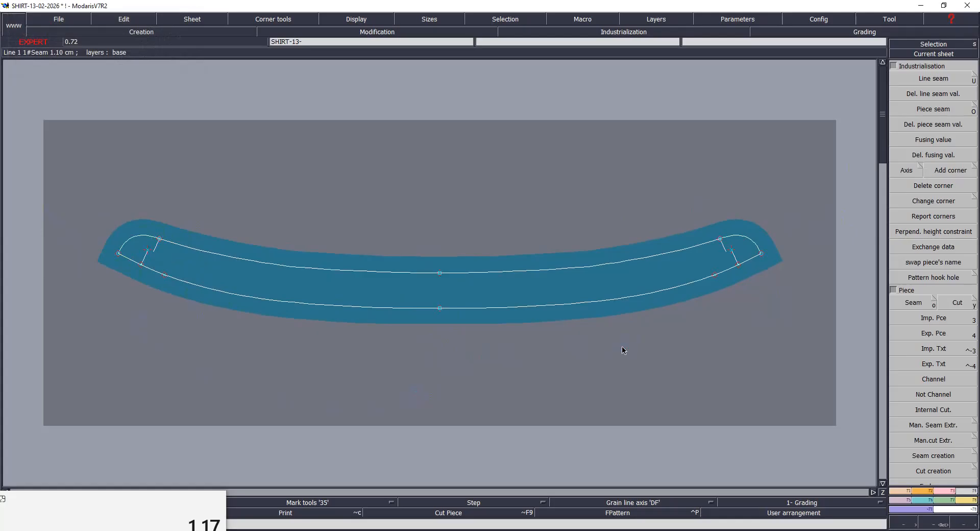
key(ctrl+s)
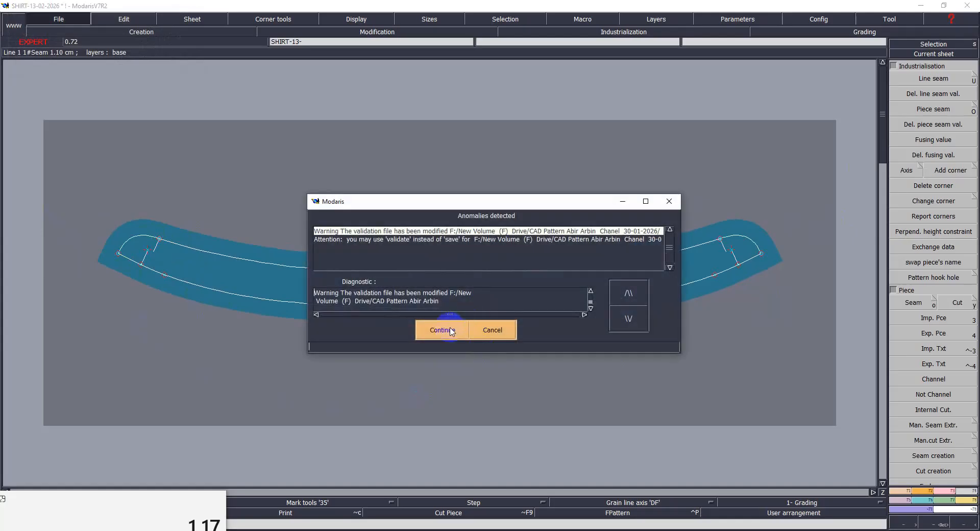
click(450, 330)
Step: Add a horizontal grain line axis to the middle of the collar band and enter the comment CALLAR BAND X
key(a)
click(357, 286)
click(528, 302)
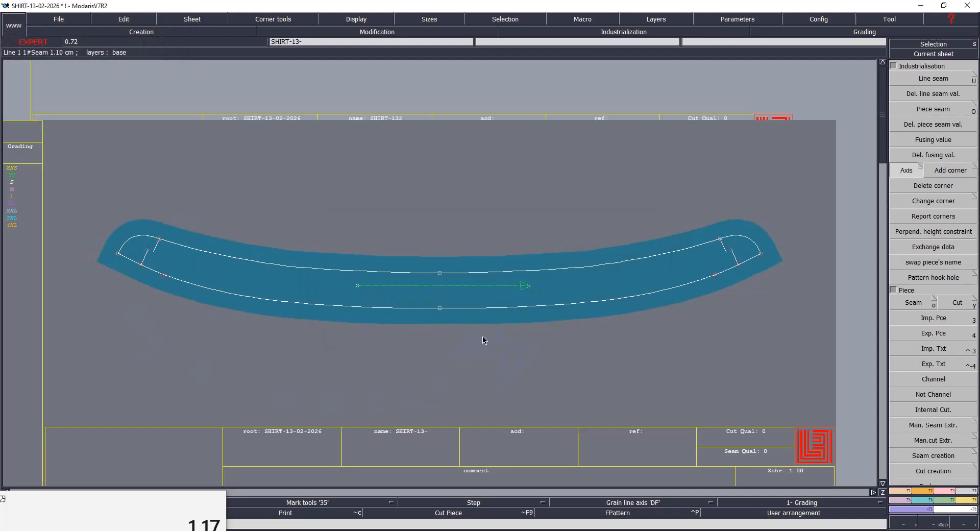
key(Home)
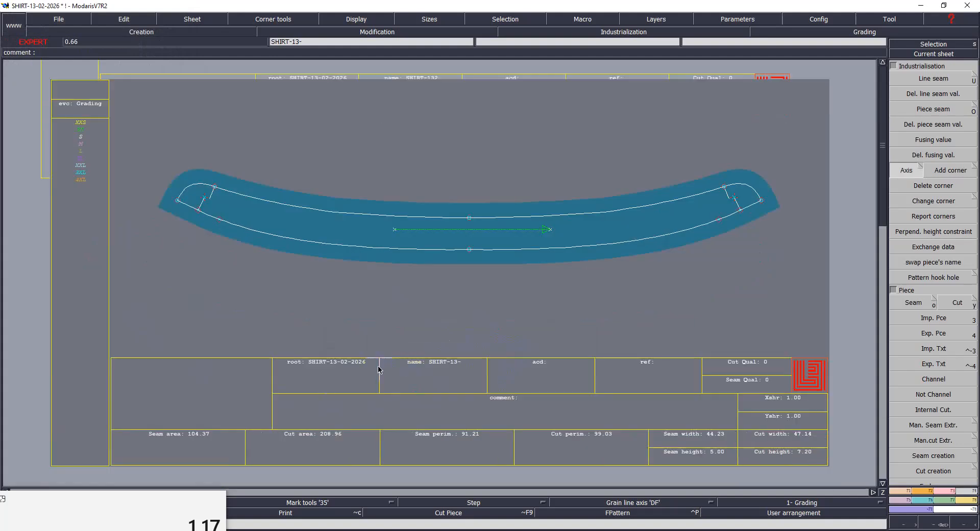
click(114, 20)
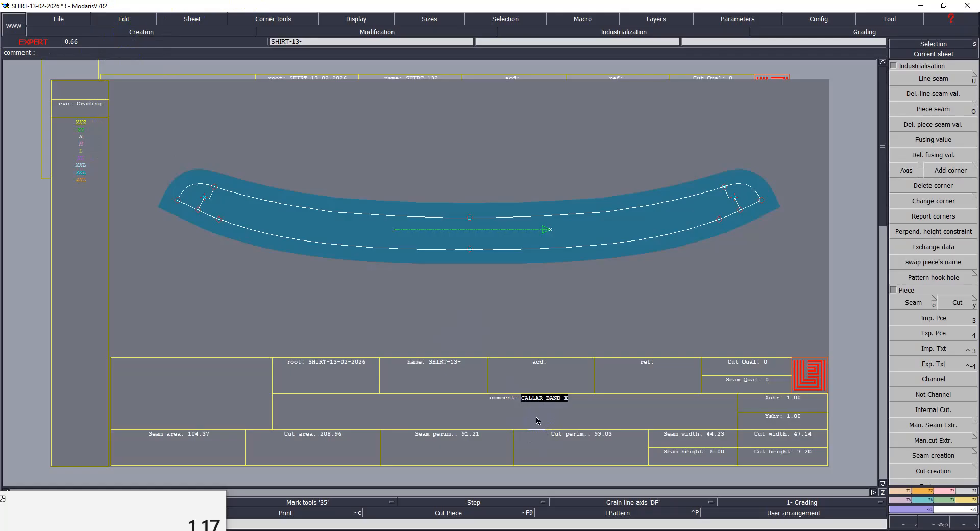
key(Return)
Step: Enter the comment COLLAR X2 on the collar sheet SHIRT-132 and save the file
click(616, 73)
key(Home)
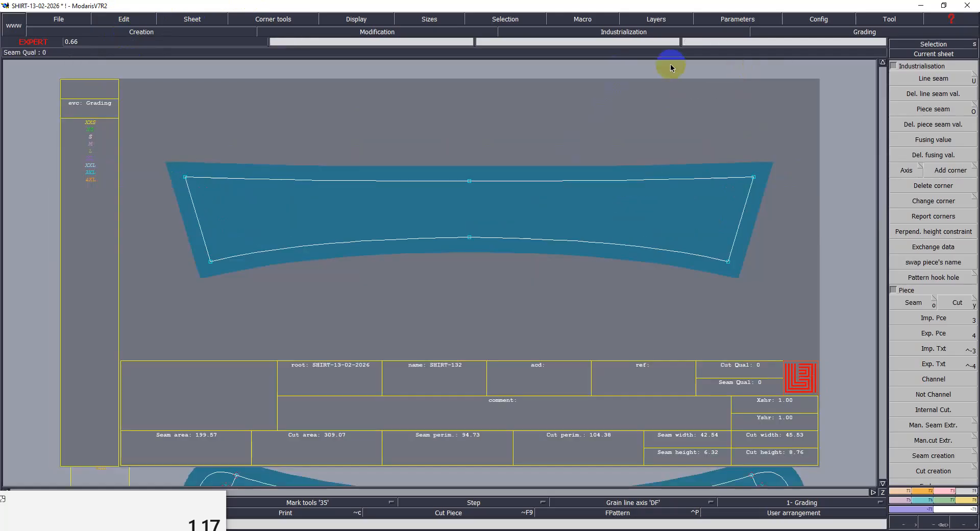
click(517, 402)
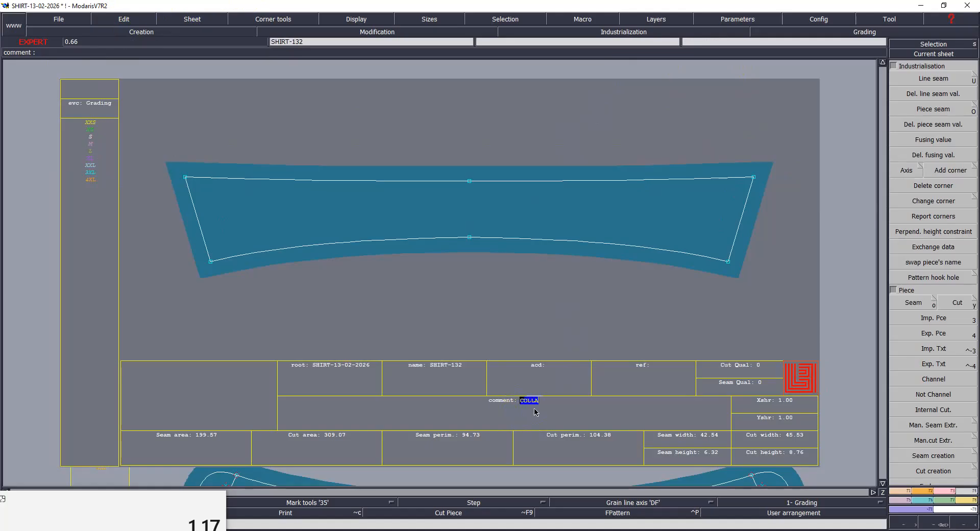
text(COLLAR X2)
key(Return)
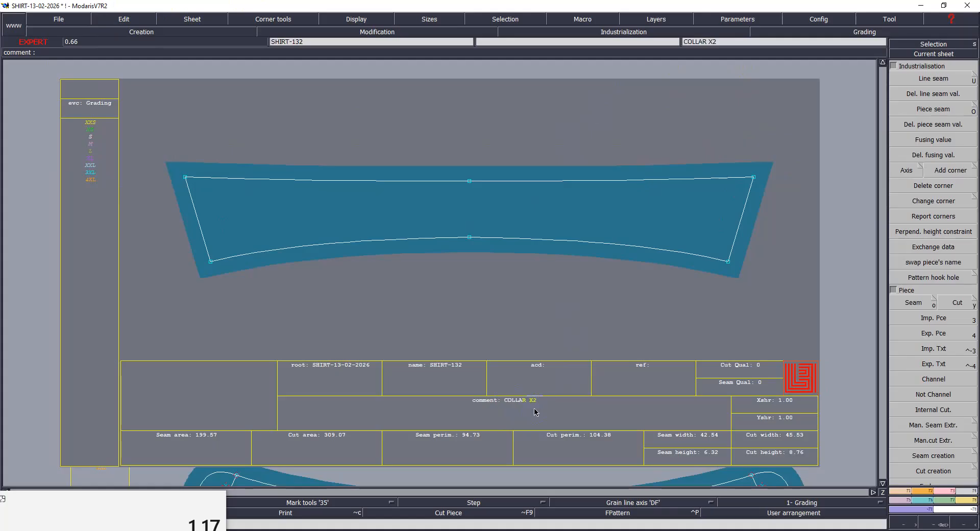
key(ctrl+s)
click(442, 329)
Step: Add a horizontal grain line axis to the middle of the collar piece and save the file
key(a)
click(392, 206)
click(549, 206)
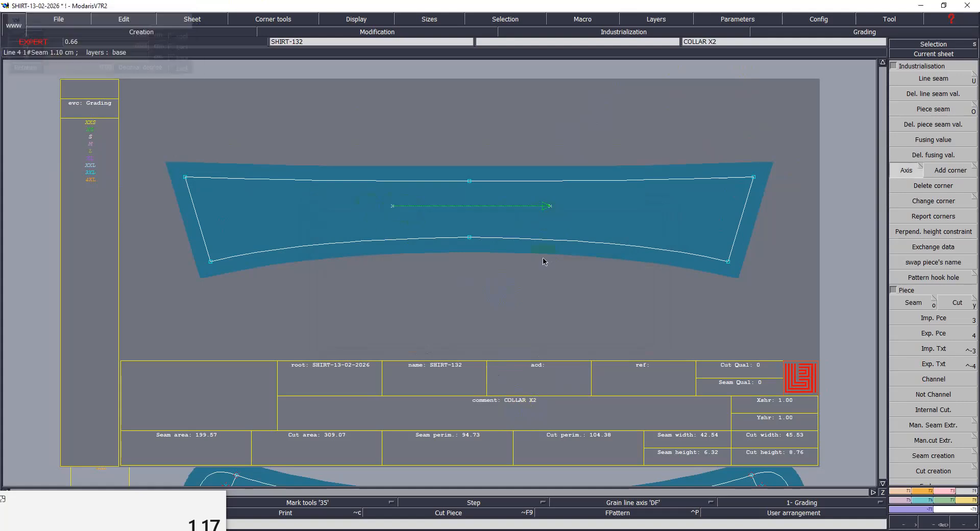
key(ctrl+s)
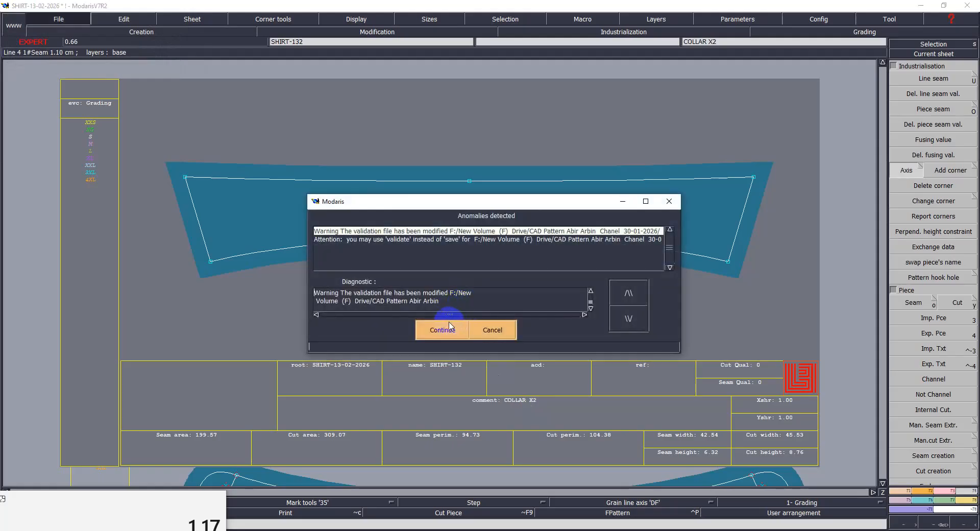
click(447, 327)
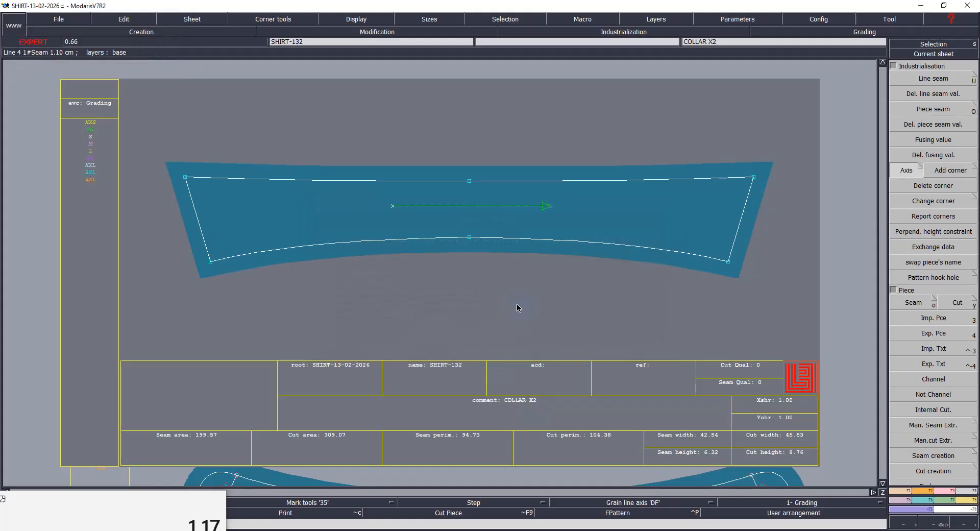
Step: Extract the cuff rectangle and the sleeve outline with its internal lines from the sleeve draft as seam pieces
key(ctrl+u)
key(j)
click(478, 262)
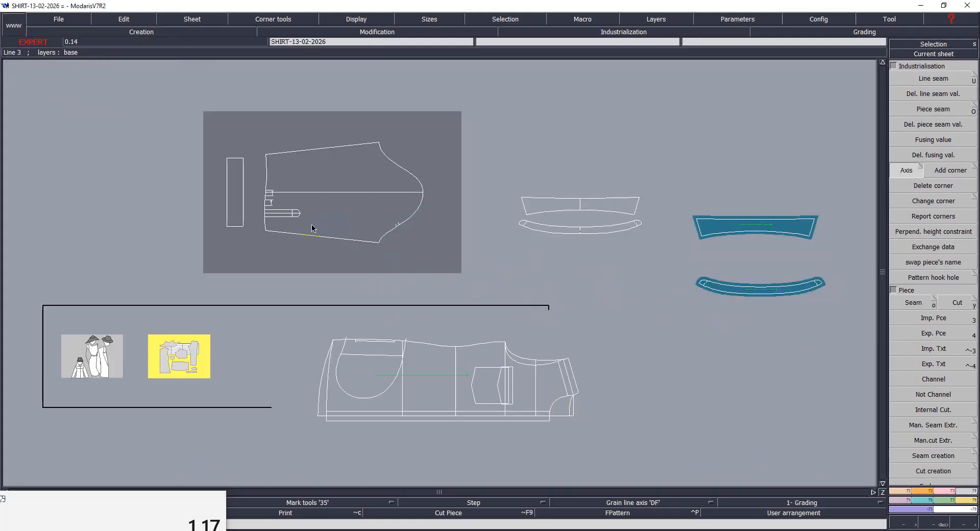
key(Home)
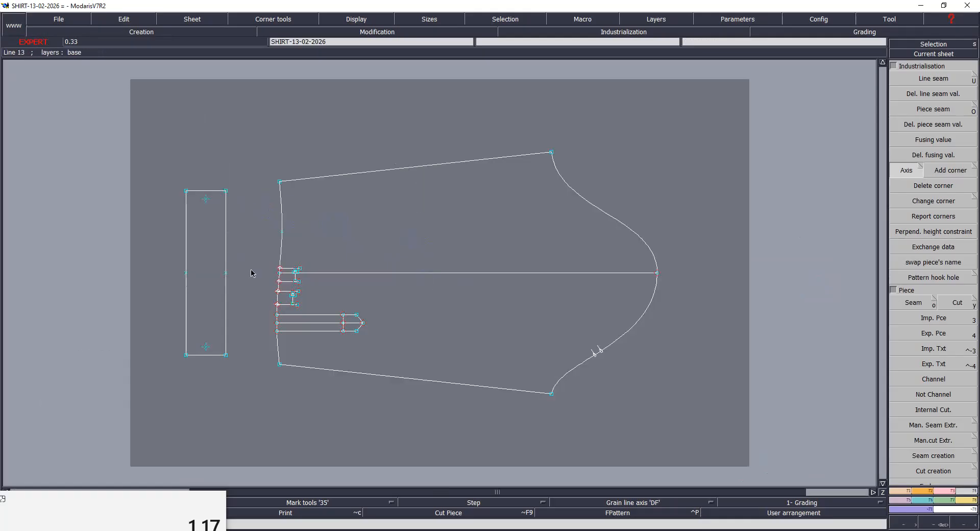
drag(163, 137, 251, 370)
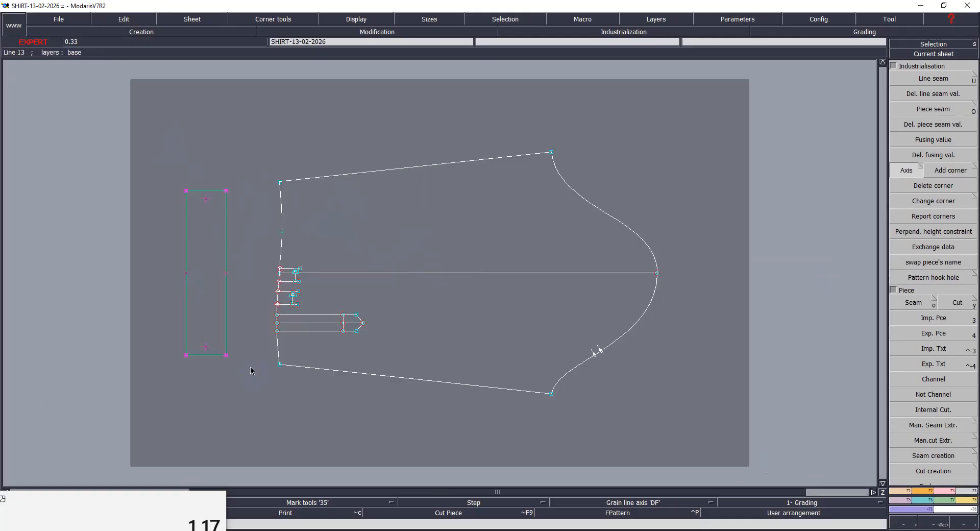
key(o)
click(203, 269)
drag(252, 104, 695, 453)
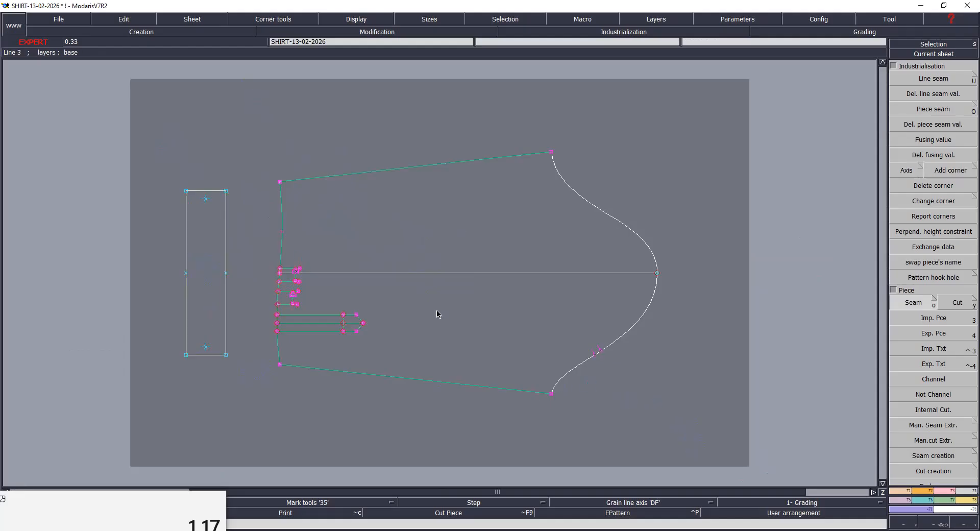
click(452, 243)
Step: Extract the two placket pieces from the pointed placket drawing at the sleeve hem using the Seam tool
mouse_move(303, 287)
mouse_down()
mouse_move(318, 349)
mouse_move(394, 338)
mouse_up()
key(Return)
drag(244, 284, 399, 358)
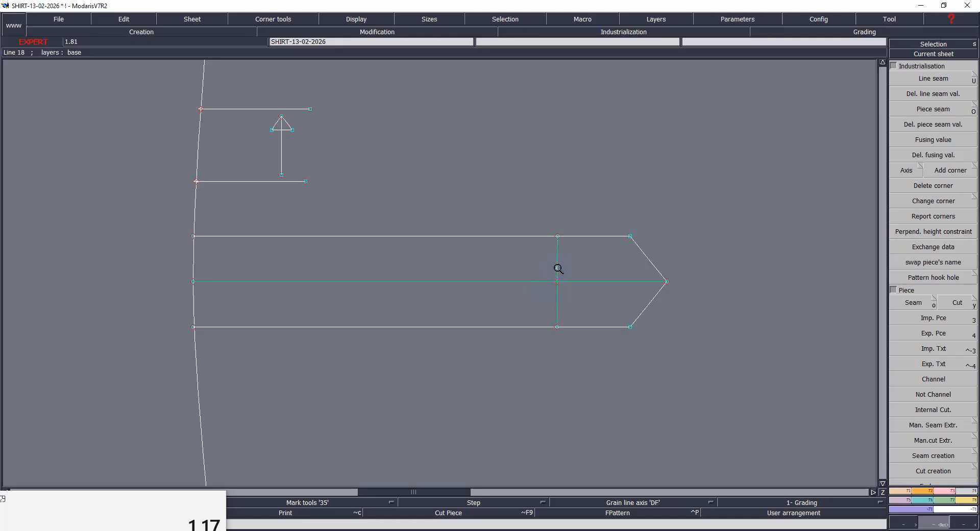
mouse_move(342, 258)
mouse_down()
mouse_move(346, 289)
mouse_move(543, 293)
mouse_move(582, 261)
mouse_up()
drag(457, 262, 457, 305)
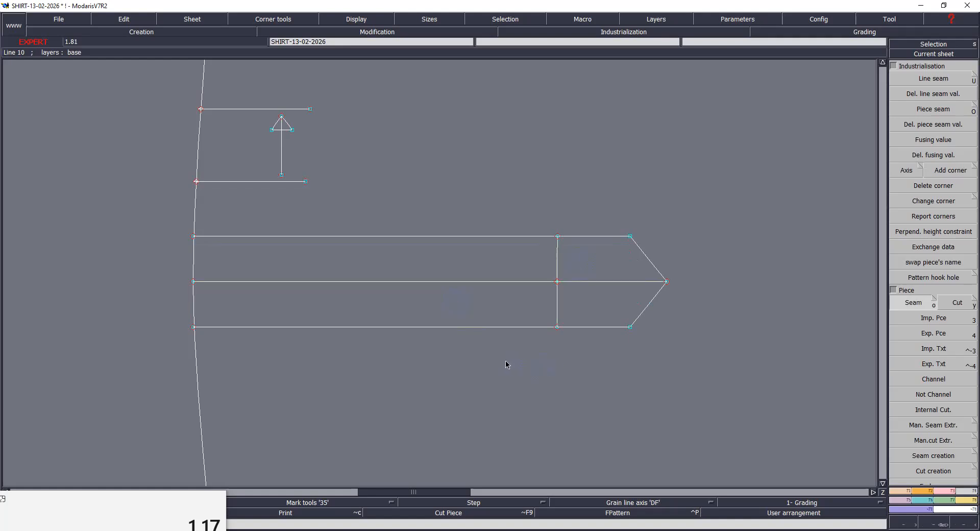
Step: Move the collar draft above the sleeve draft, and place the collar and collar band pieces beside the drafts
key(j)
key(i)
click(687, 373)
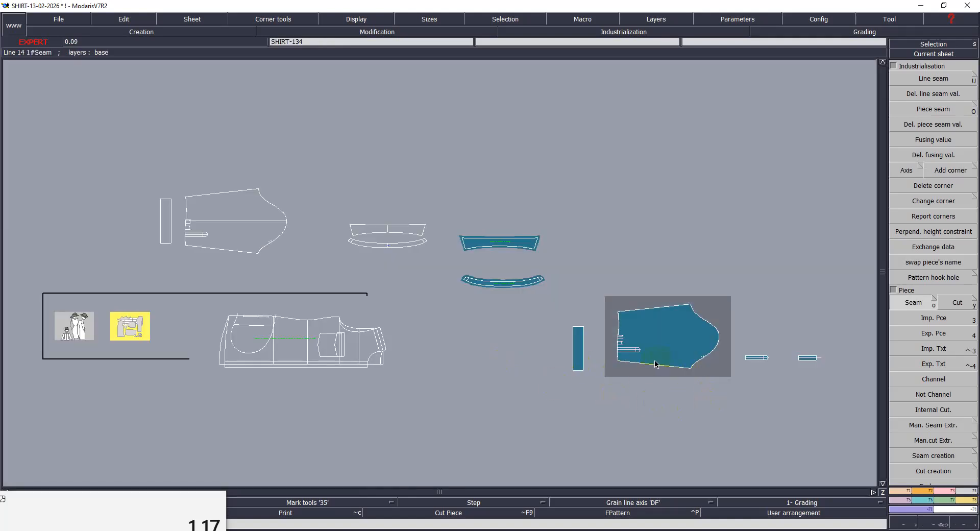
key(h)
click(388, 223)
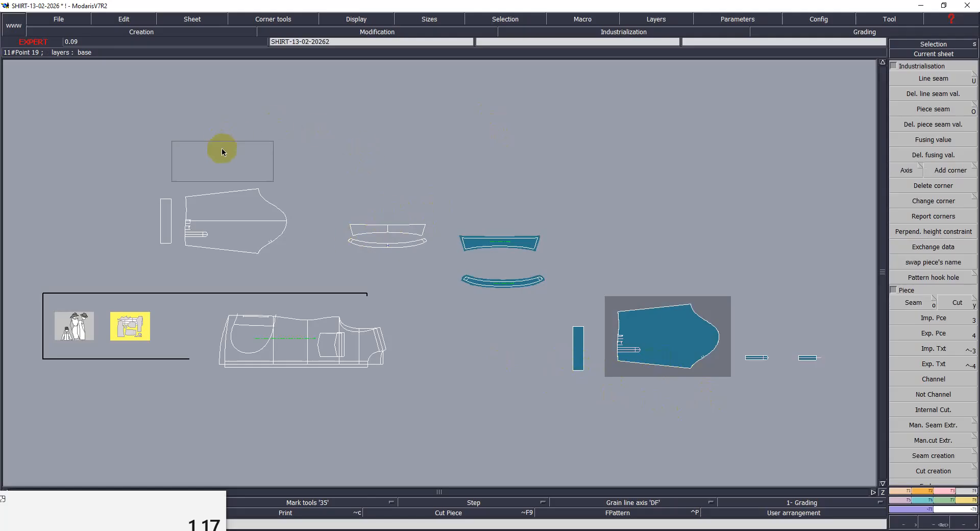
click(221, 148)
click(490, 243)
click(353, 173)
click(500, 282)
click(354, 224)
Step: Move the sleeve piece up beside the collar pieces and arrange the two placket pieces beneath it
click(661, 321)
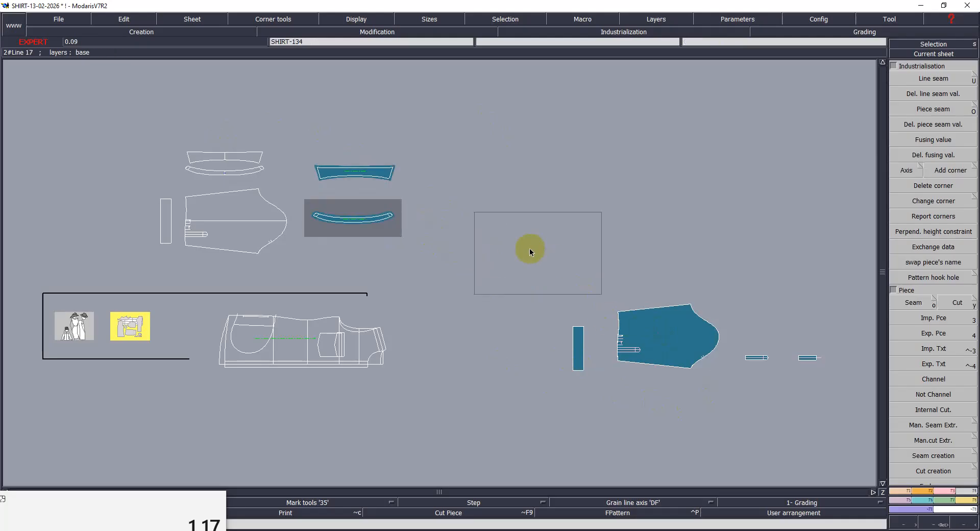
click(553, 246)
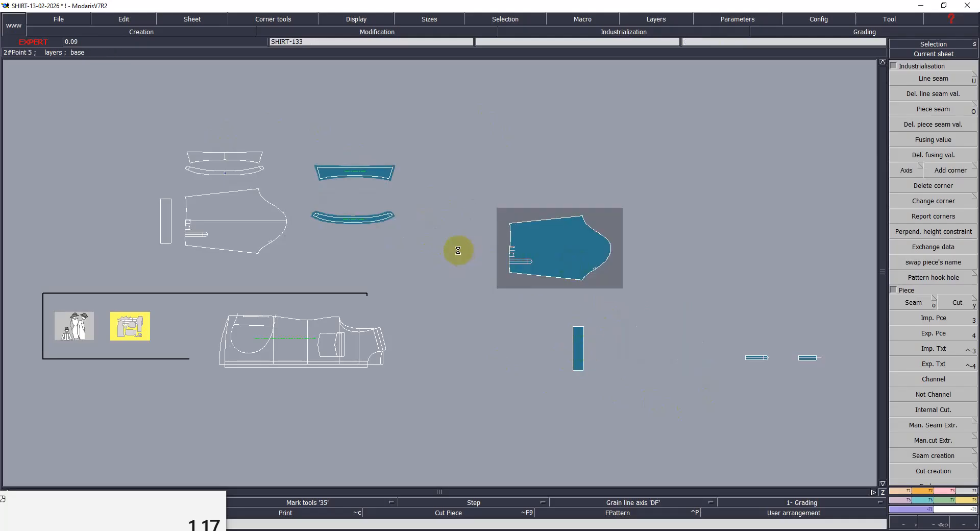
click(755, 357)
click(531, 308)
click(808, 357)
click(606, 310)
Step: Apply a 1.10 cm line seam allowance to all the lines of the sleeve piece
key(Return)
drag(441, 194, 652, 327)
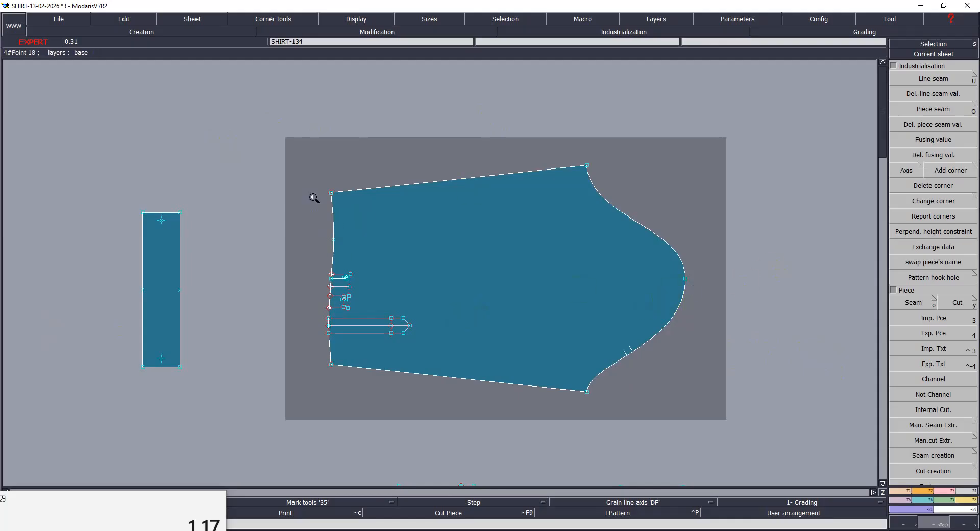
drag(626, 445, 696, 430)
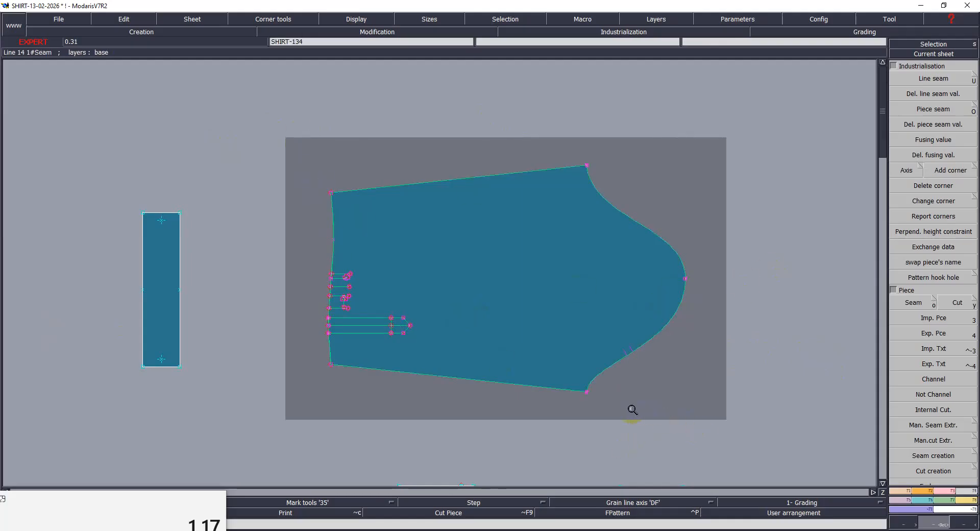
key(u)
click(573, 393)
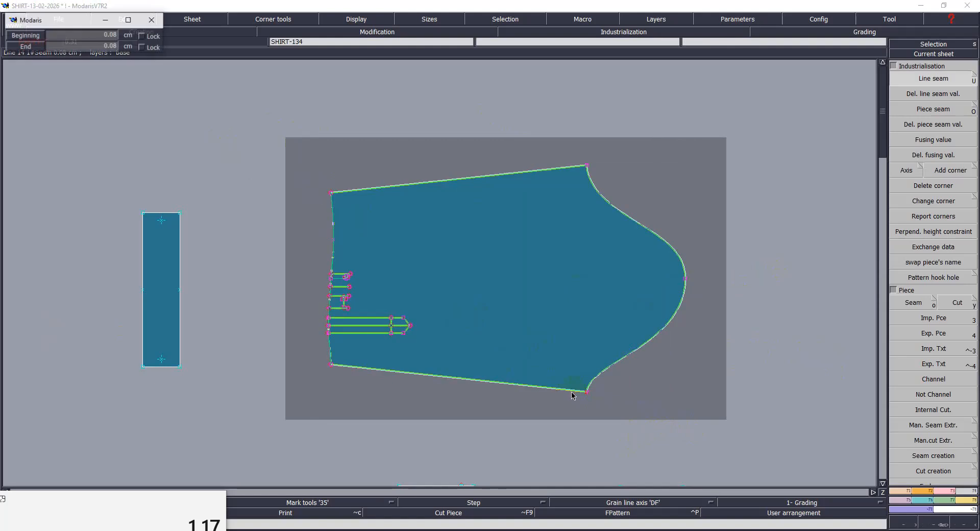
key(Down)
text(1)
key(Return)
key(Return)
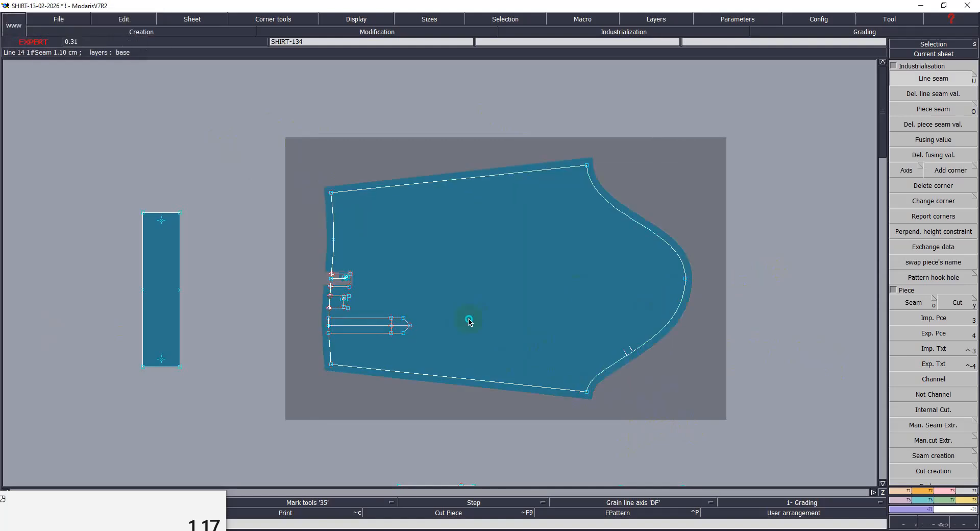
Step: Apply a 1.10 cm line seam allowance to all the lines of the cuff piece
drag(135, 179, 219, 389)
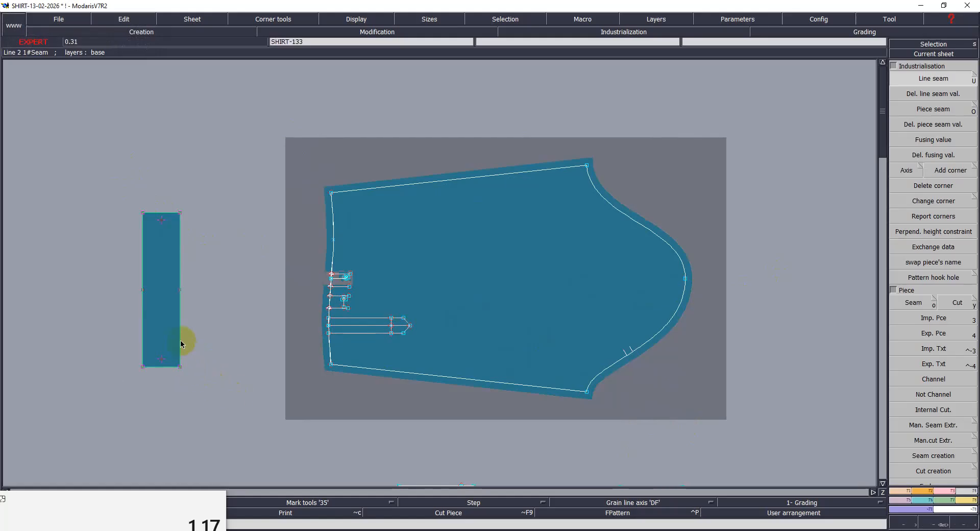
click(181, 344)
key(Return)
key(Return)
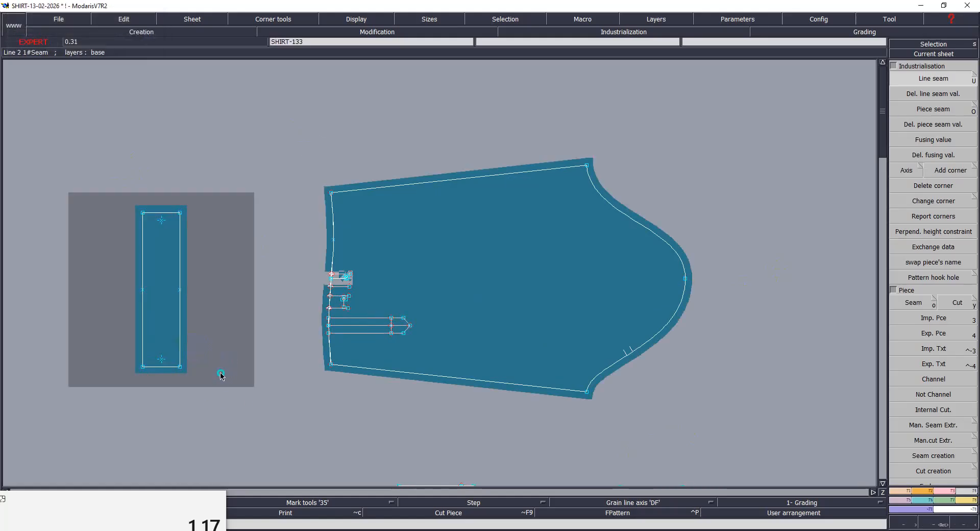
key(Return)
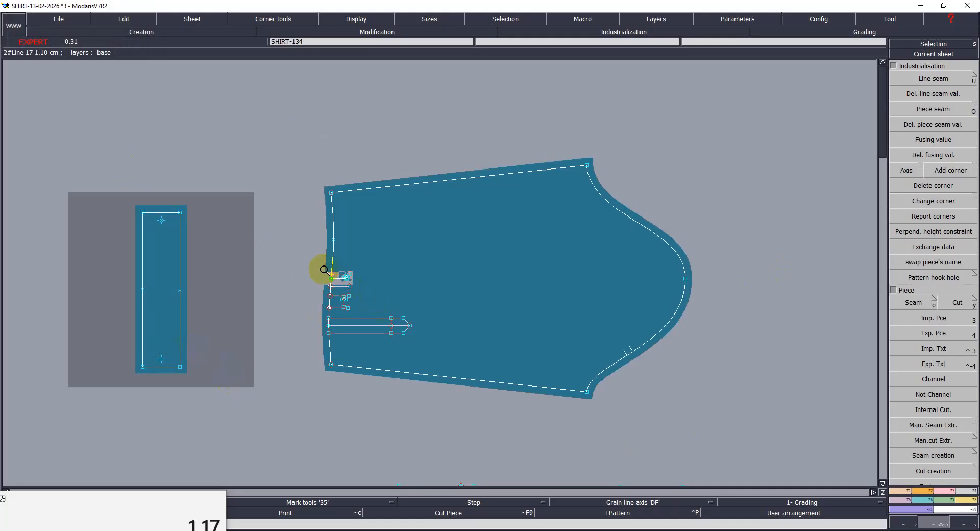
Step: Pull the faulty pleat-arrow outline off the sleeve hem by moving its hem point and arrow base point slightly inward
click(357, 301)
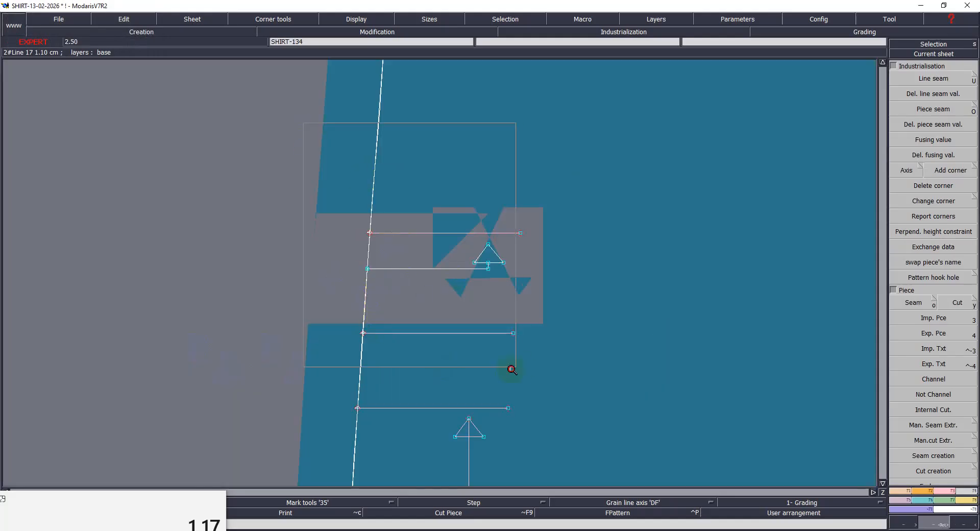
click(570, 390)
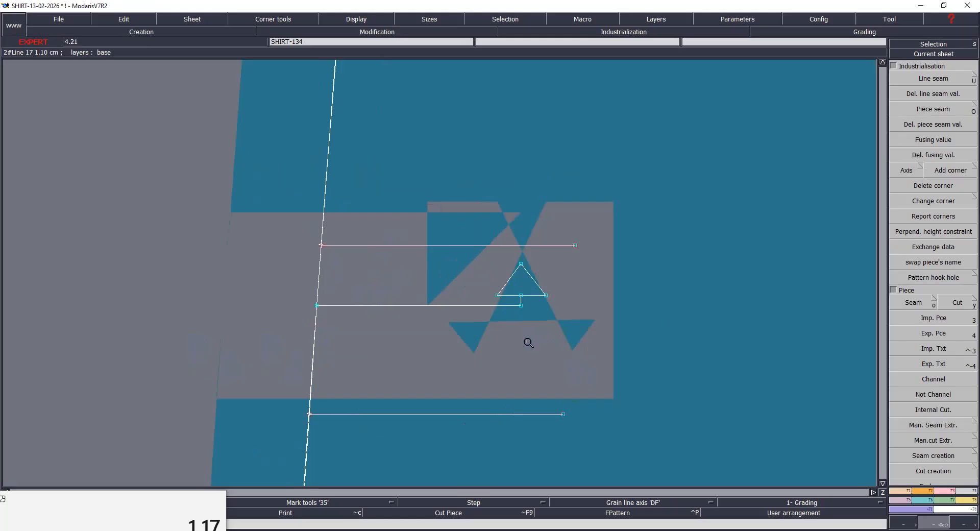
right_click(515, 302)
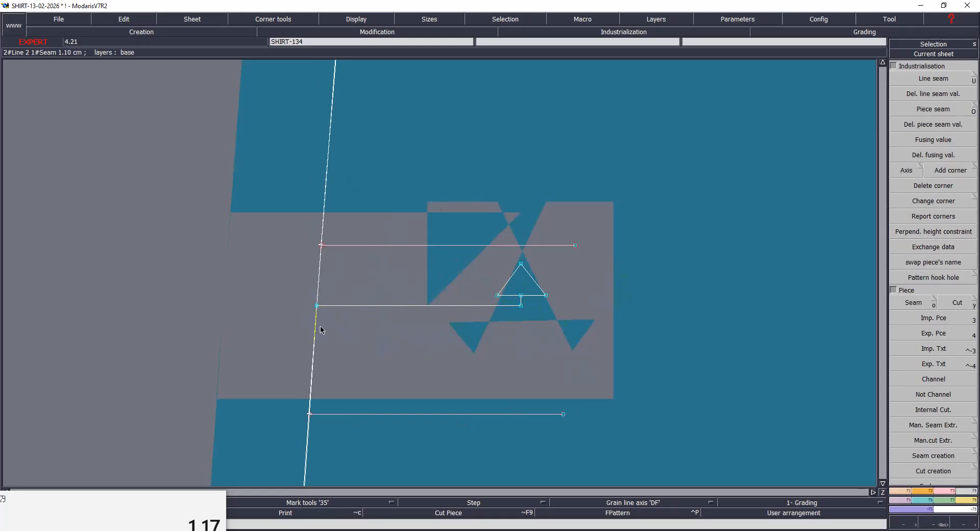
drag(317, 306, 329, 323)
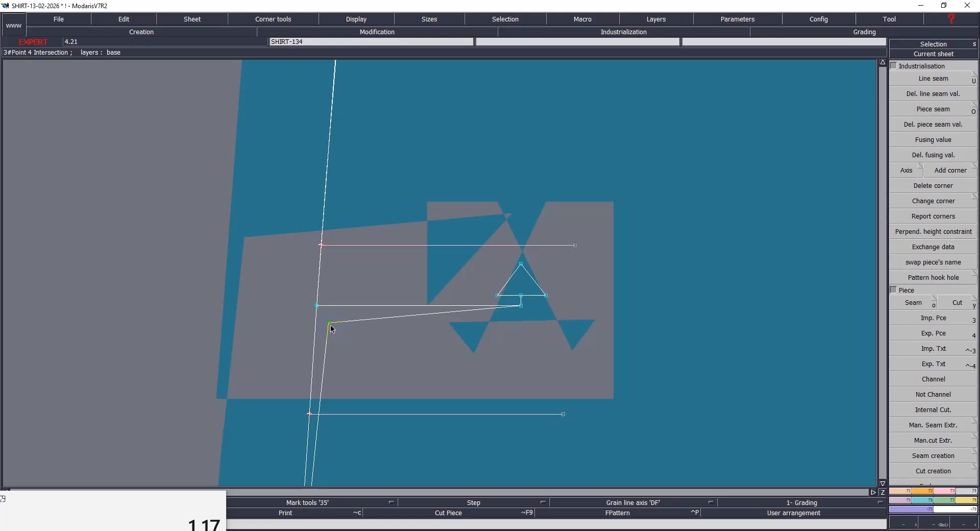
mouse_move(521, 305)
mouse_down()
mouse_move(519, 331)
mouse_move(536, 321)
mouse_move(456, 297)
mouse_move(521, 301)
mouse_move(529, 321)
mouse_up()
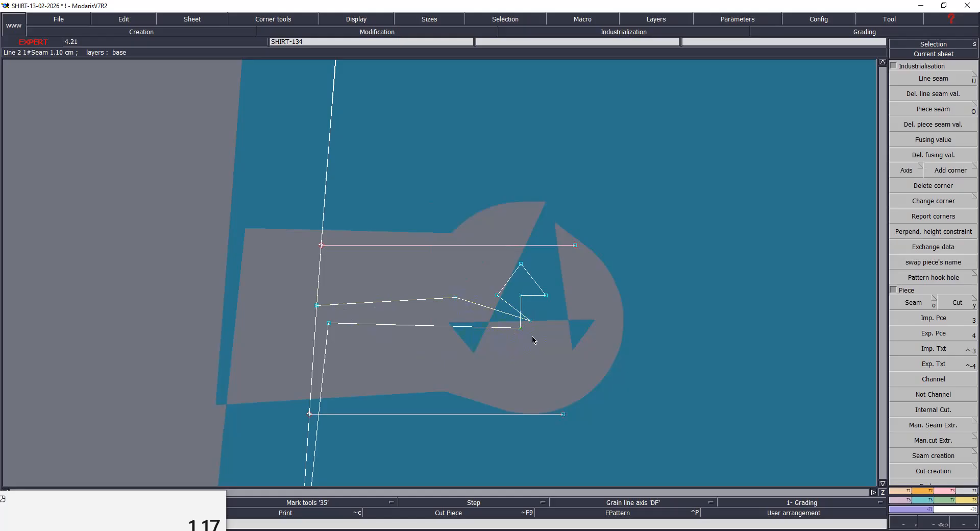
Step: Delete the points of the faulty arrow outline inside the upper pleat of the sleeve hem
click(529, 321)
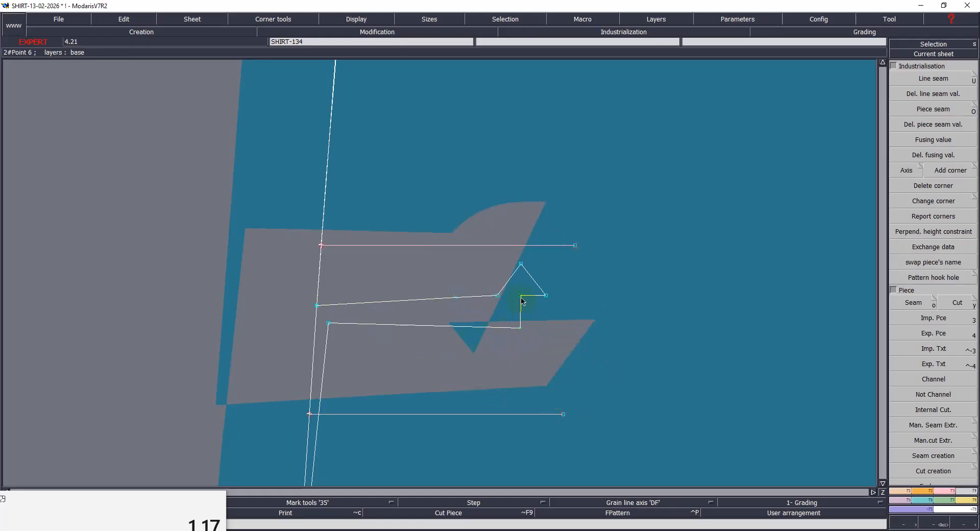
click(521, 297)
click(519, 330)
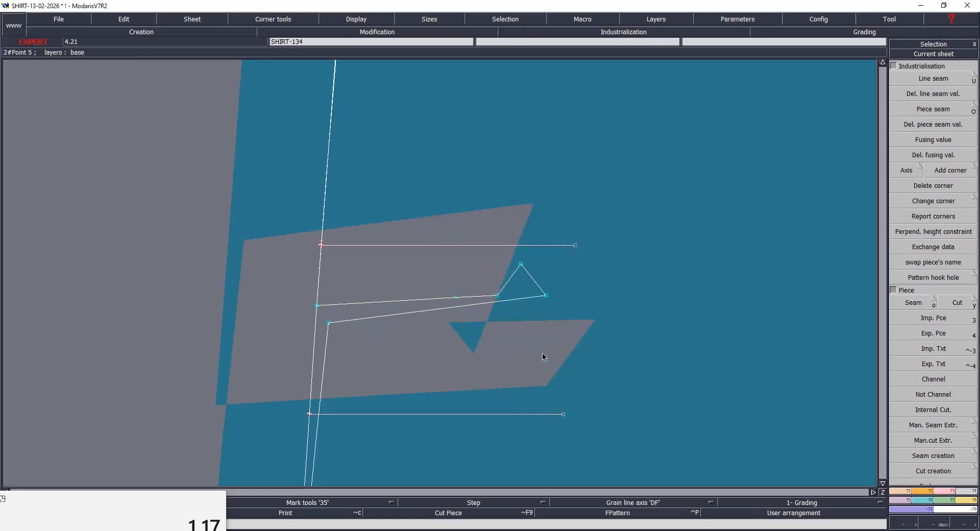
click(456, 299)
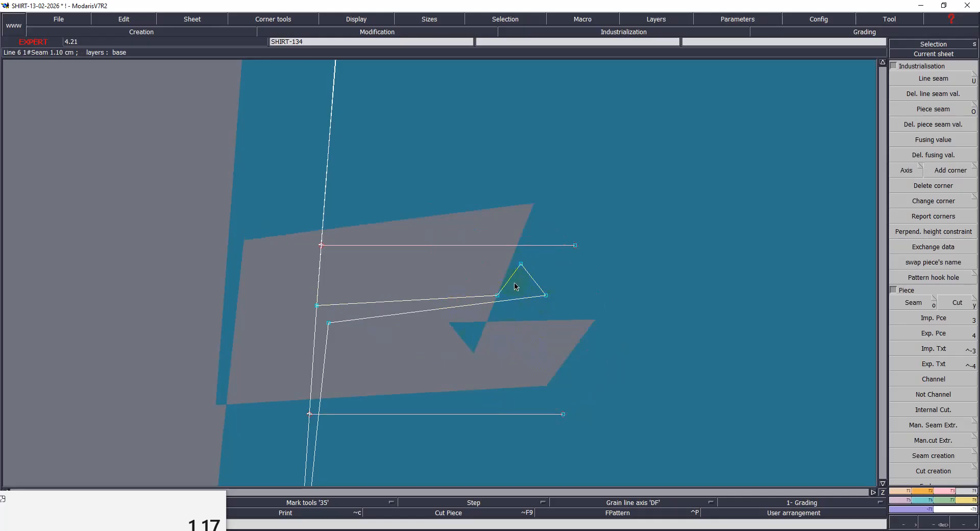
click(498, 295)
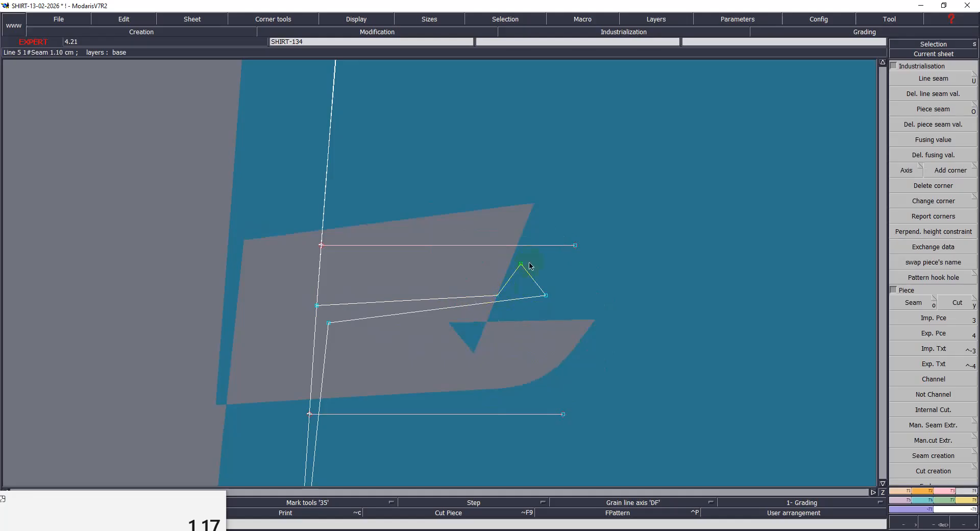
click(547, 299)
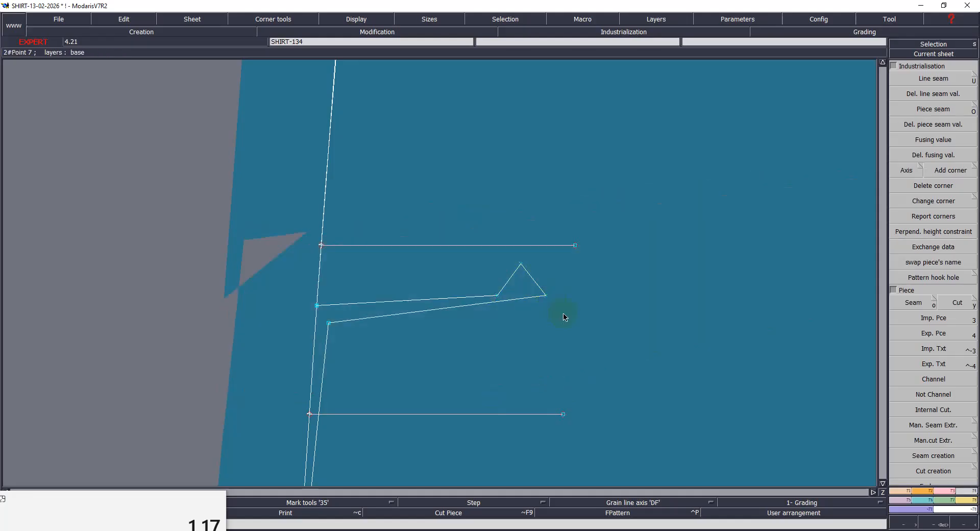
click(536, 287)
drag(536, 287, 555, 336)
click(546, 296)
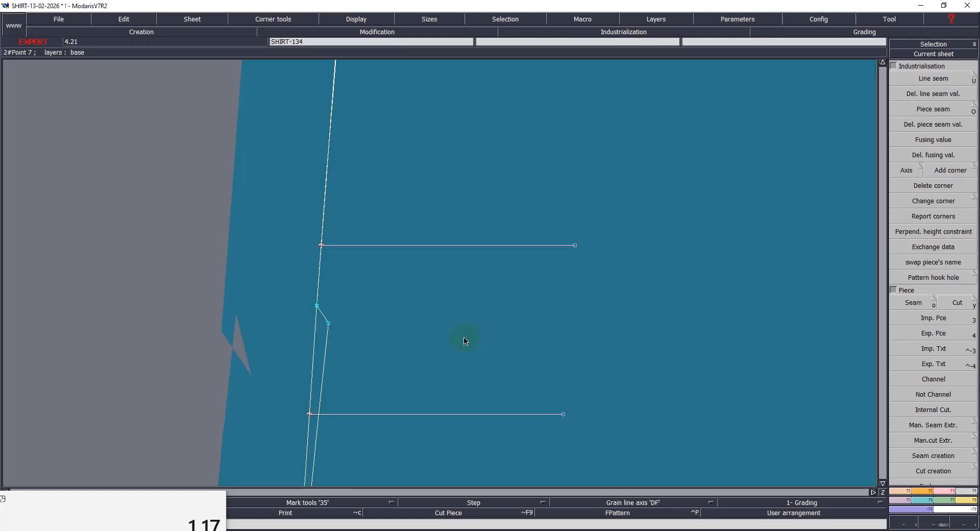
Step: Delete the leftover duplicate points on the sleeve hem line between the two upper pleat marks, keeping the sleeve piece
click(329, 327)
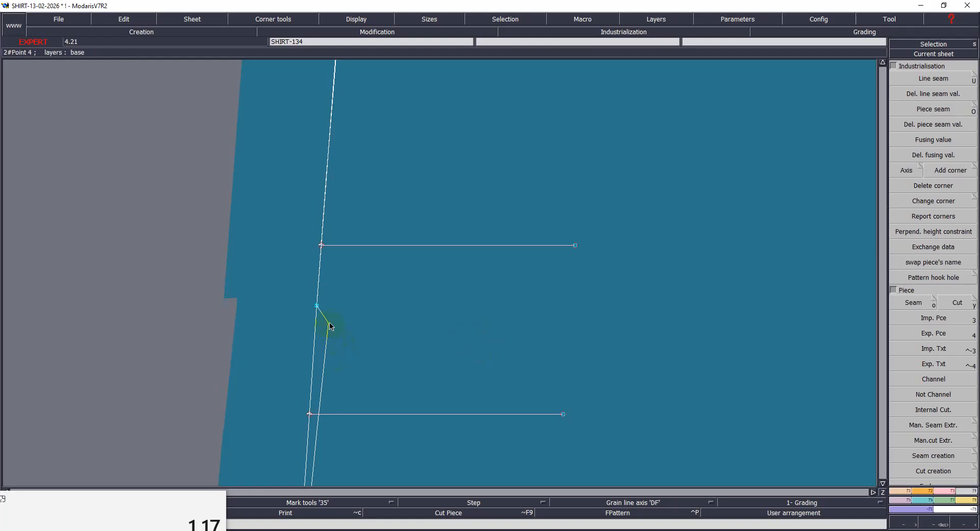
click(329, 324)
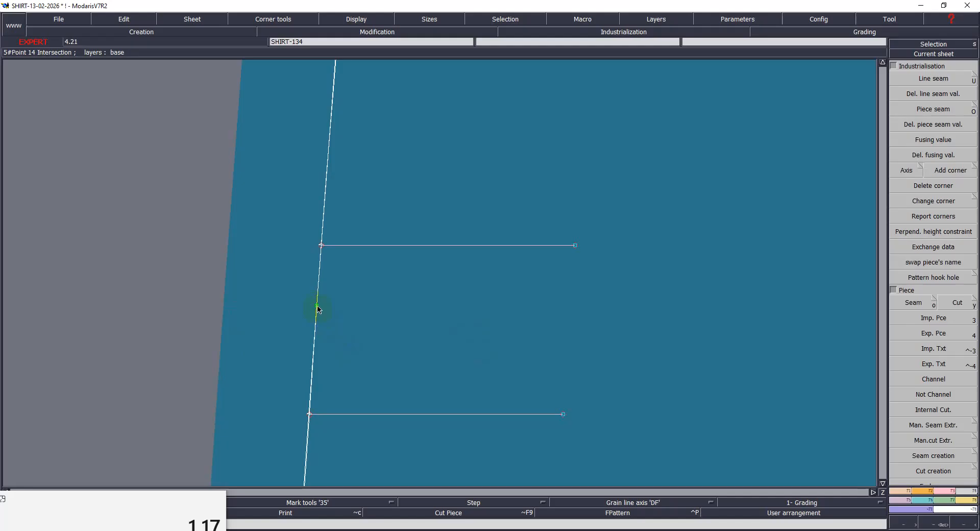
click(317, 306)
click(331, 316)
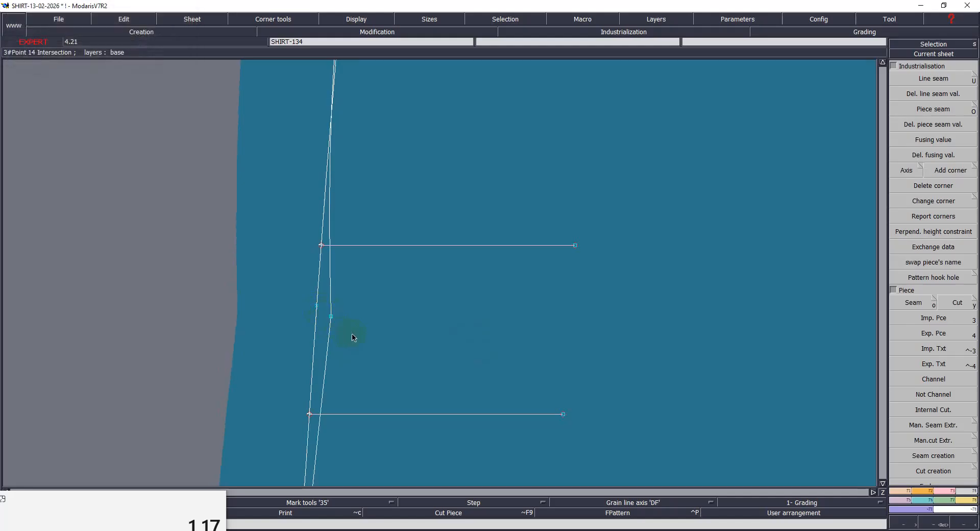
right_click(354, 336)
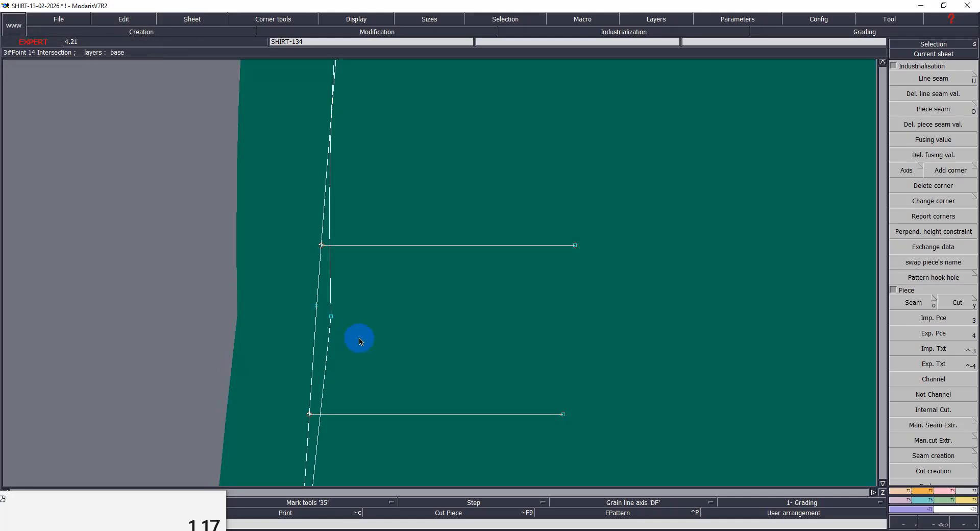
click(331, 316)
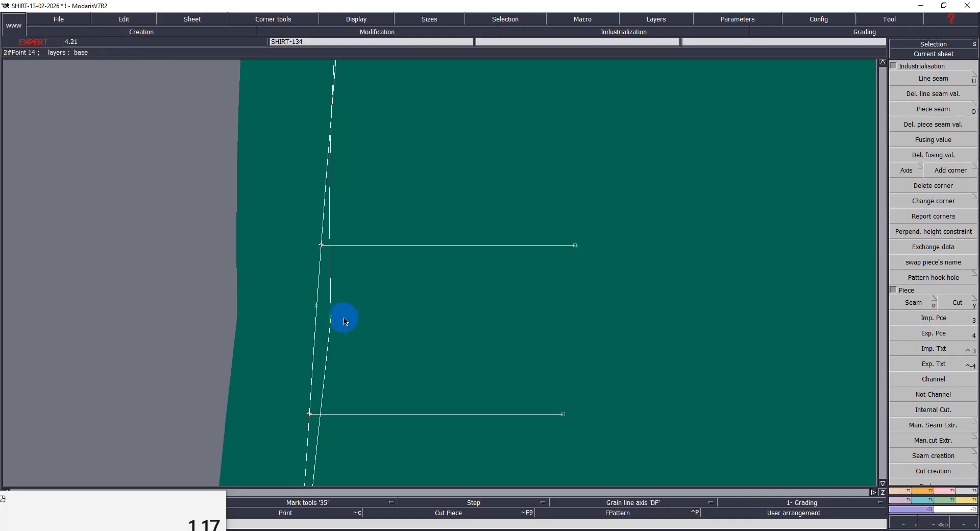
click(331, 318)
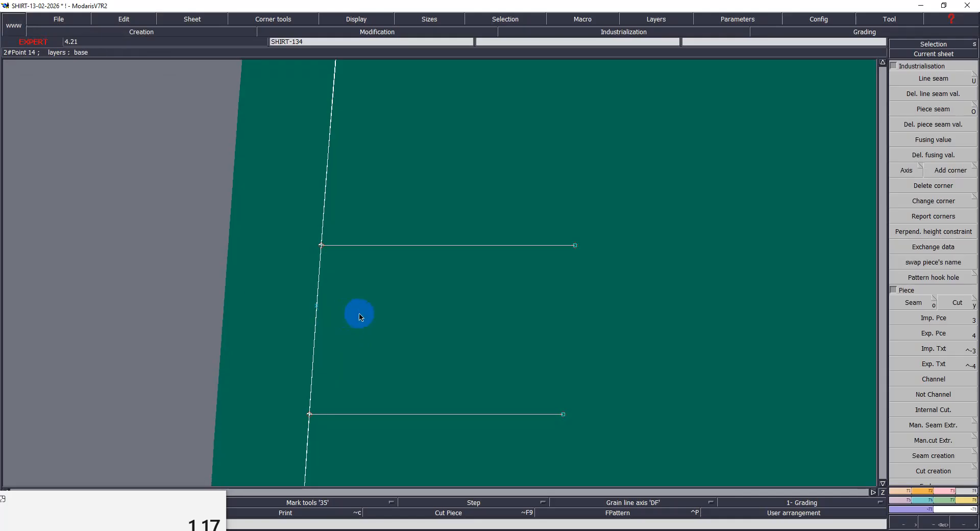
right_click(347, 324)
click(316, 322)
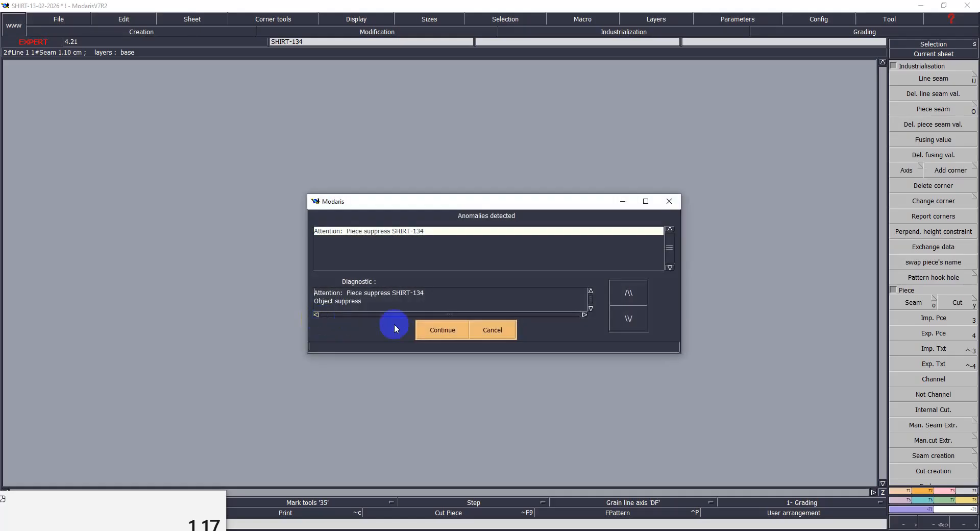
click(495, 331)
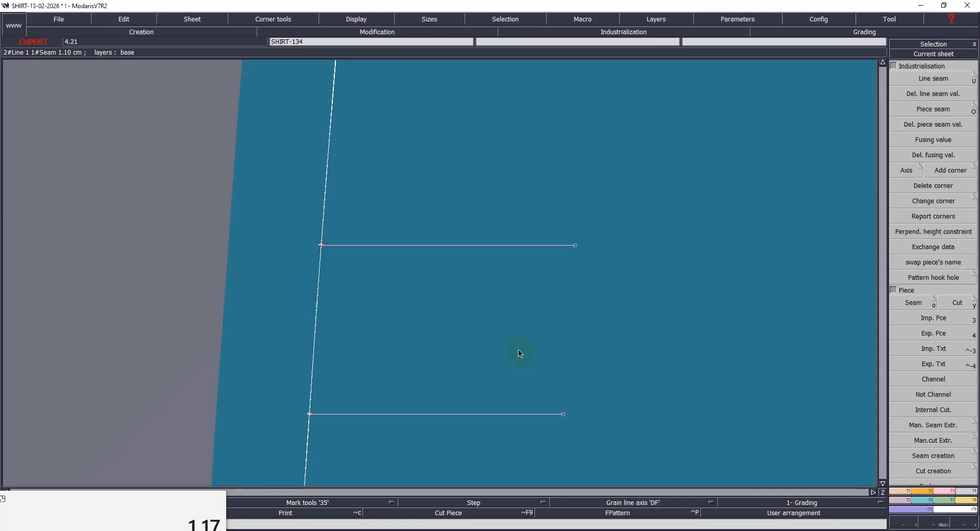
Step: Copy the lower pleat's direction arrow into the space between the two upper pleat marks at the sleeve hem
key(Home)
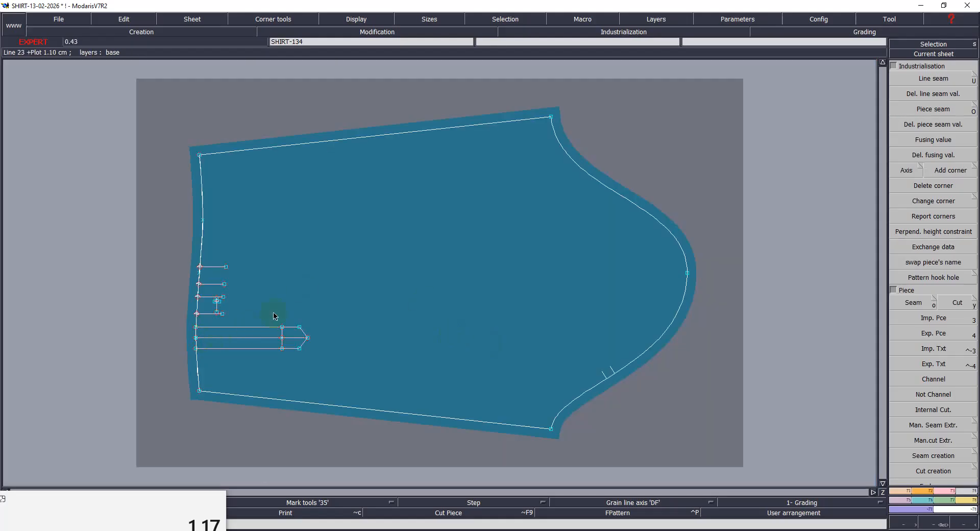
key(Return)
drag(138, 109, 314, 367)
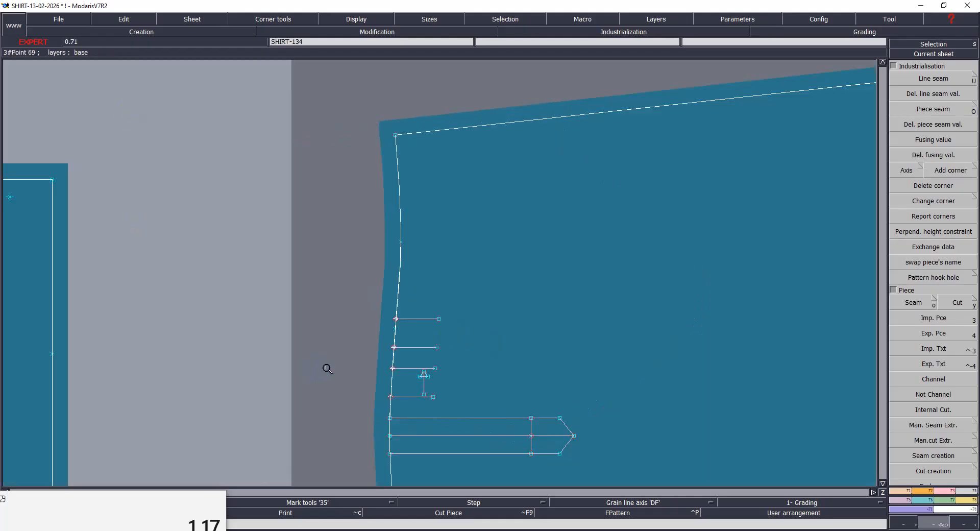
drag(351, 303, 502, 413)
drag(407, 311, 444, 431)
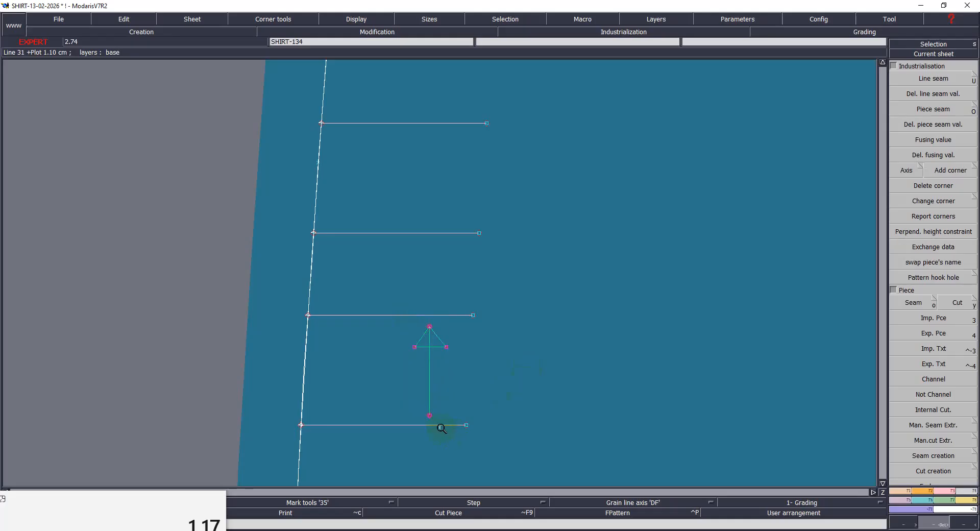
drag(430, 332, 442, 139)
click(513, 180)
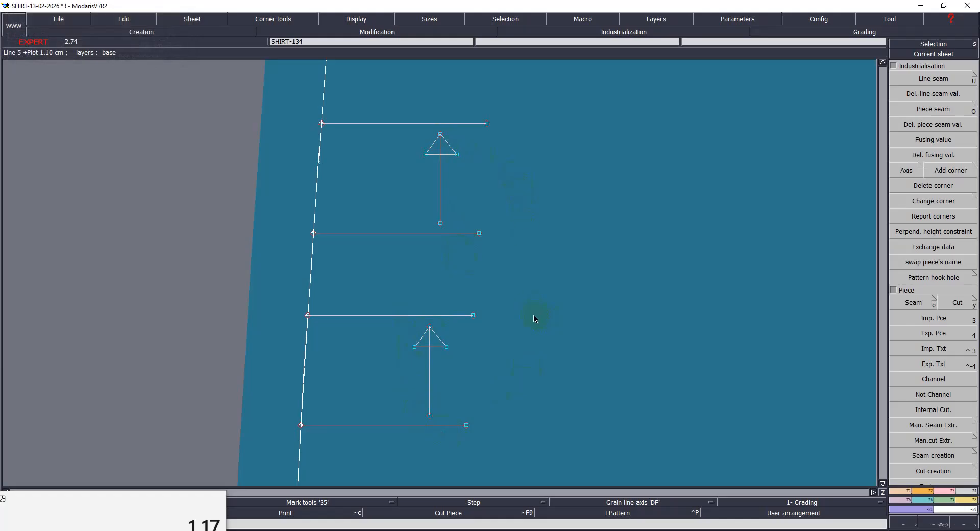
Step: Draw a horizontal grain line axis through the middle of the sleeve piece, pointing toward the sleeve cap
key(Home)
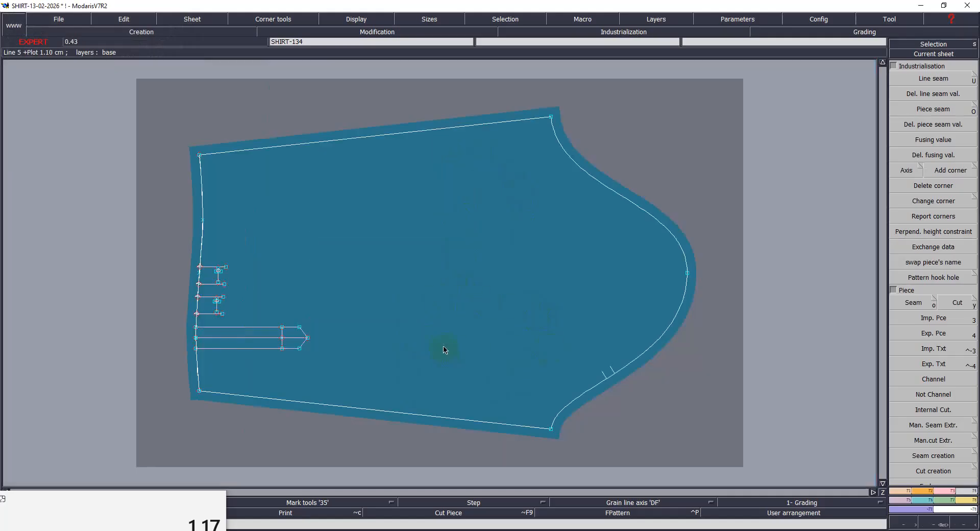
key(a)
click(304, 263)
ctrl+click(599, 279)
click(442, 354)
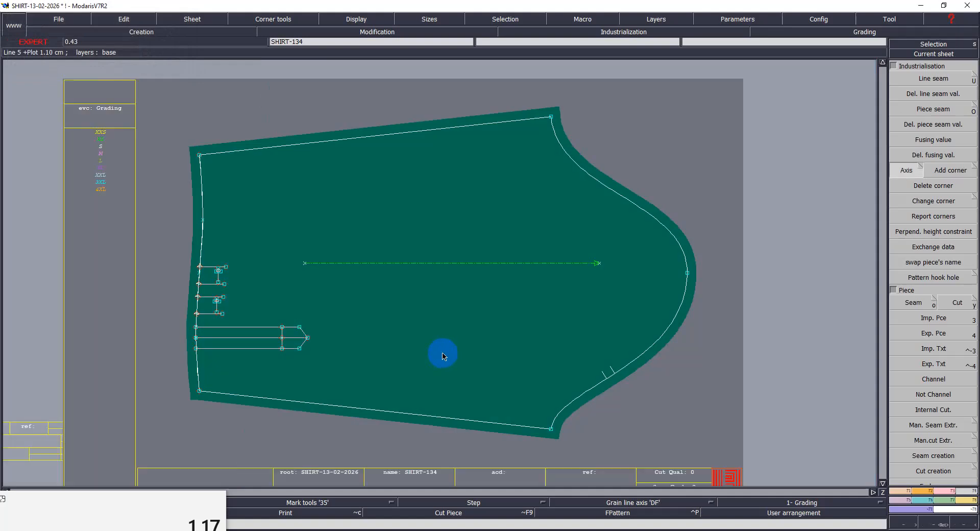
Step: Enter SLEEVE X2 as the comment of the sleeve piece
key(Home)
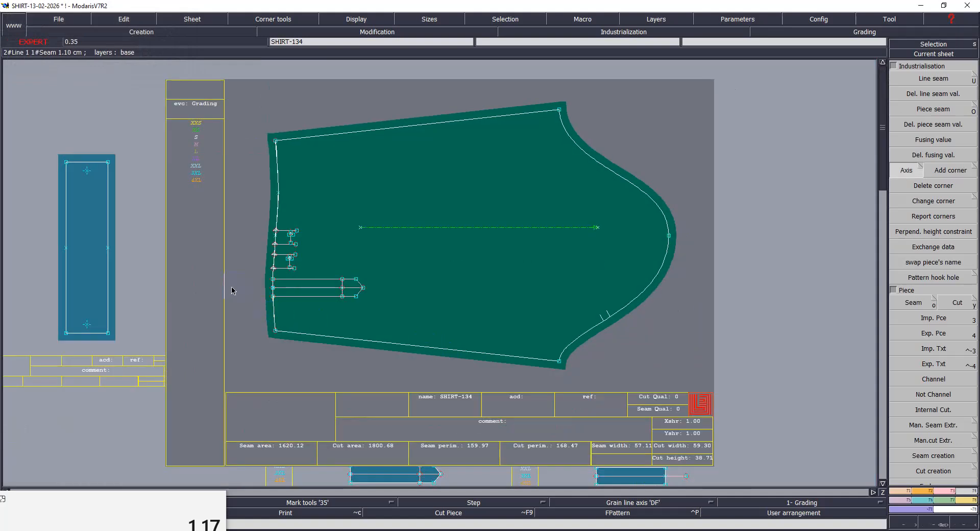
click(525, 422)
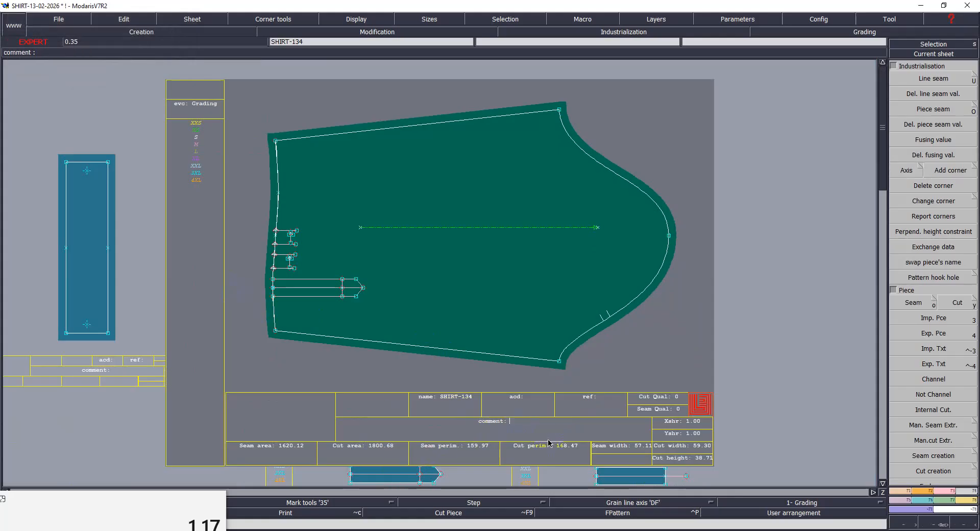
text(SLEEVE X2)
key(Return)
Step: Enter CUFF X4 as the comment of the cuff piece and save the file
key(Home)
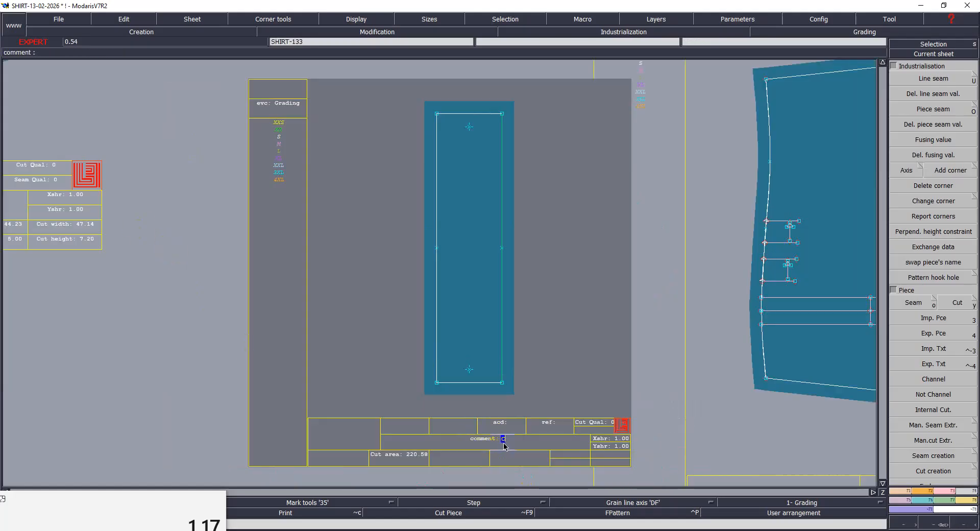
click(504, 444)
text(CUFF X2)
key(Return)
click(495, 441)
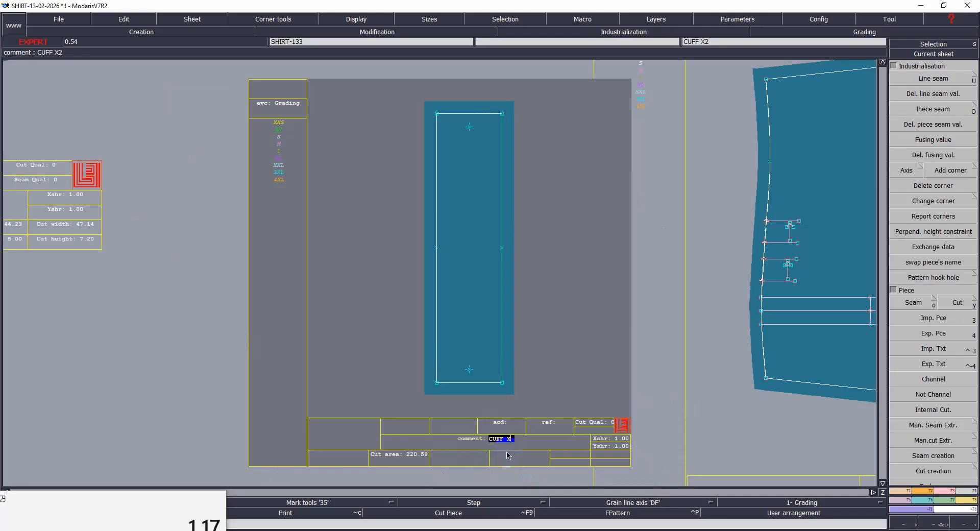
key(Return)
key(ctrl+s)
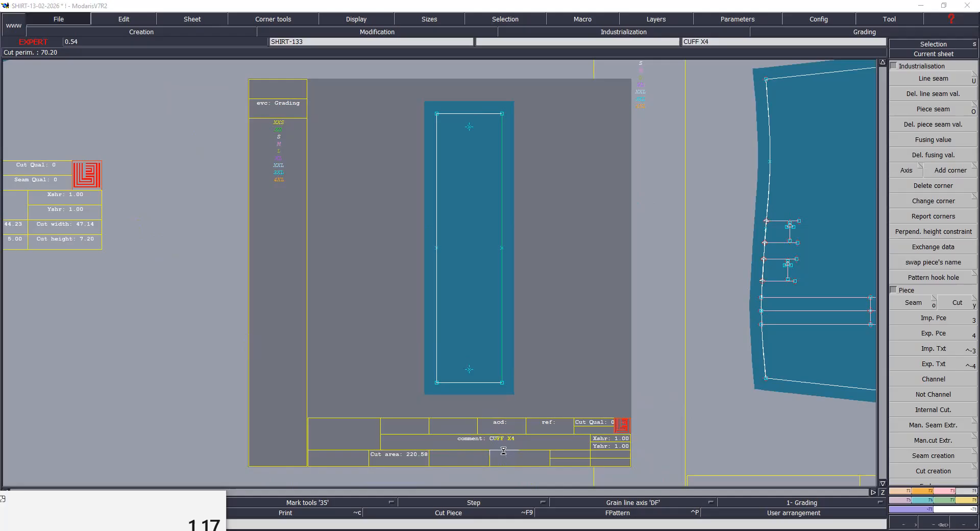
Step: Draw a vertical grain line axis through the middle of the cuff piece, pointing upward, and save the file
click(424, 331)
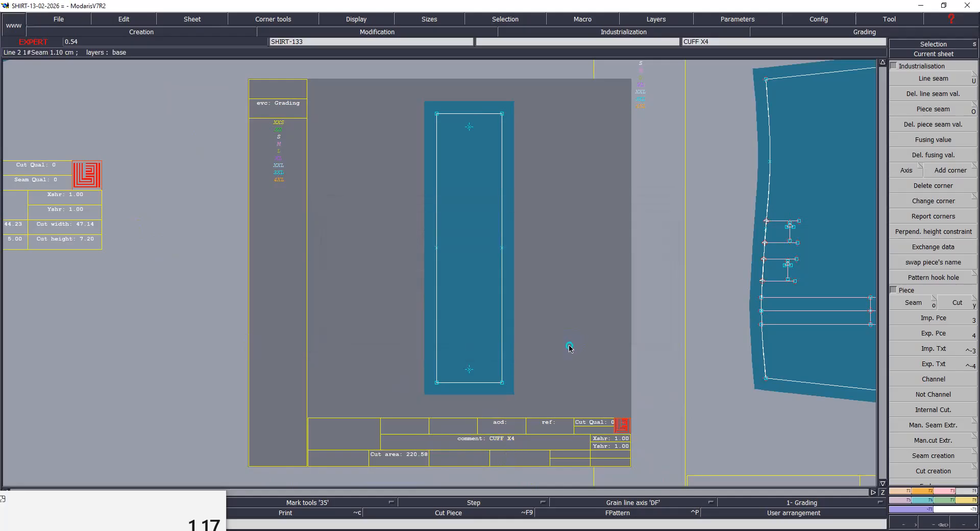
key(a)
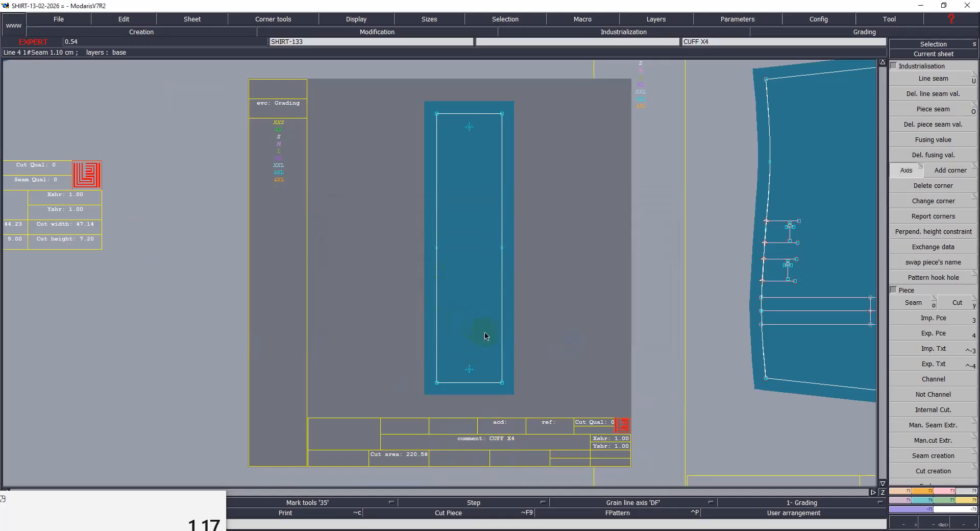
click(469, 329)
click(465, 170)
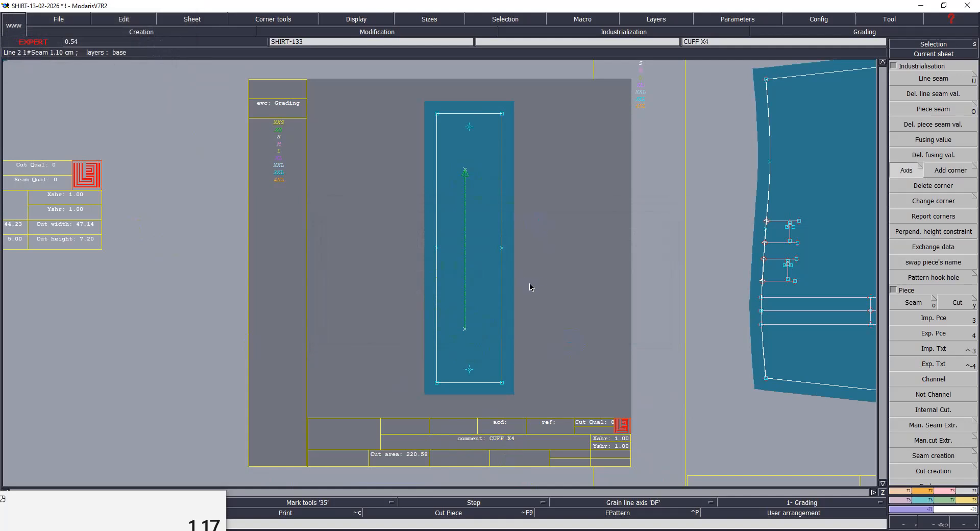
key(ctrl+u)
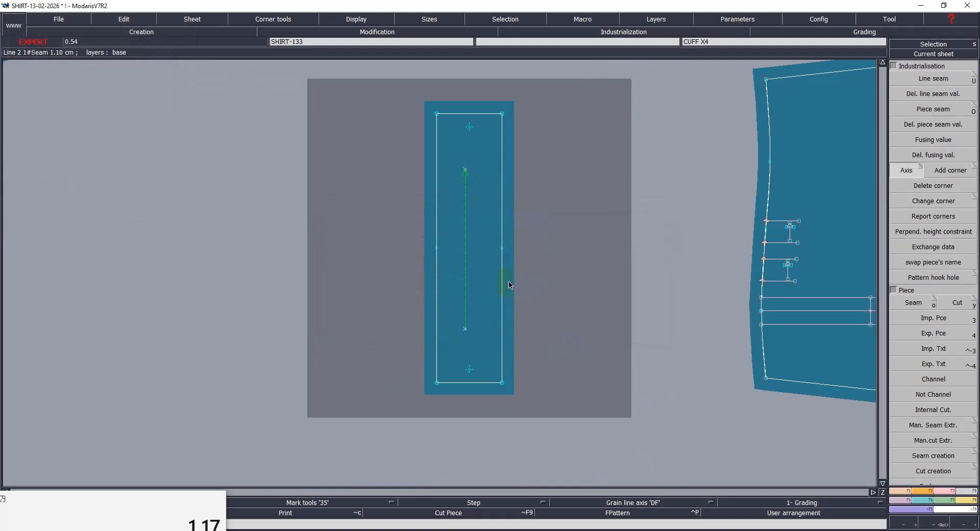
key(ctrl+s)
click(427, 325)
Step: Join the rectangular placket piece to the lower edge of the pointed placket piece, matching their straight open ends
key(j)
key(i)
click(686, 360)
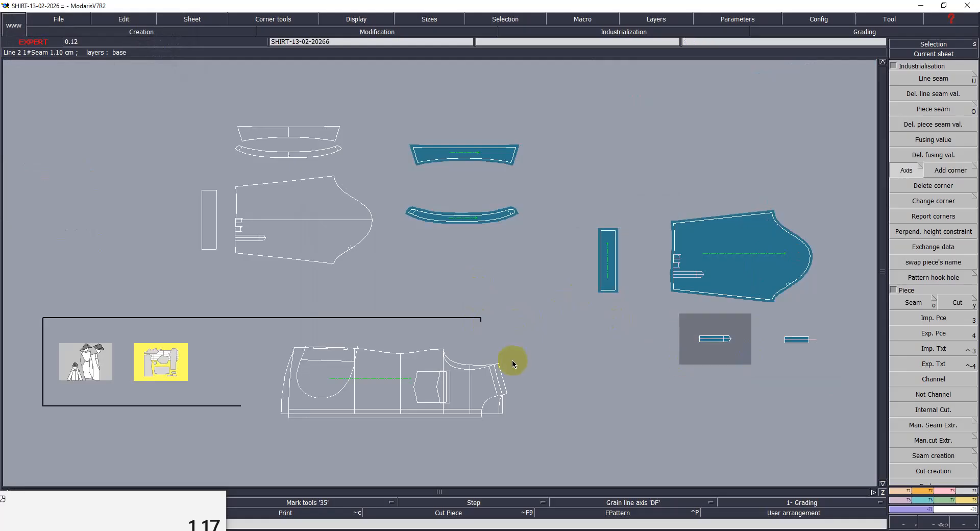
key(Return)
drag(611, 287, 842, 393)
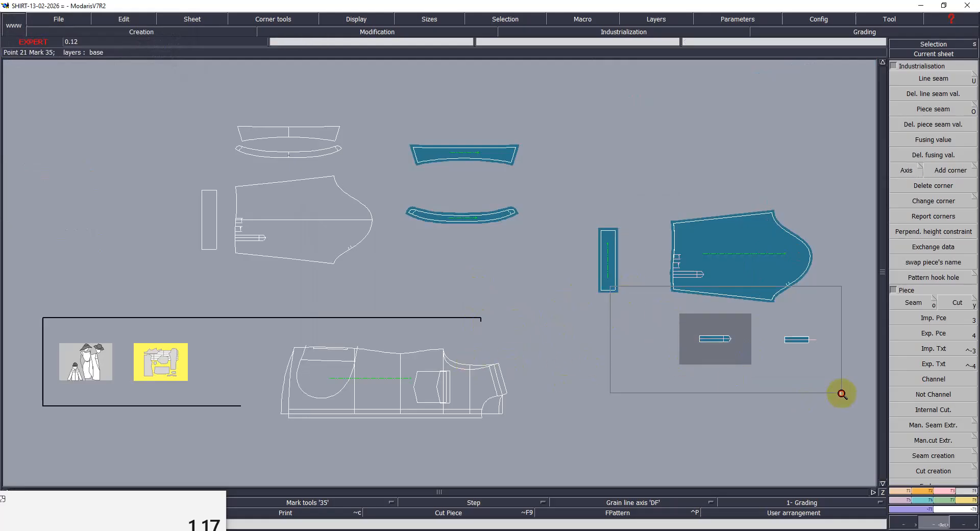
click(431, 298)
click(796, 327)
key(s)
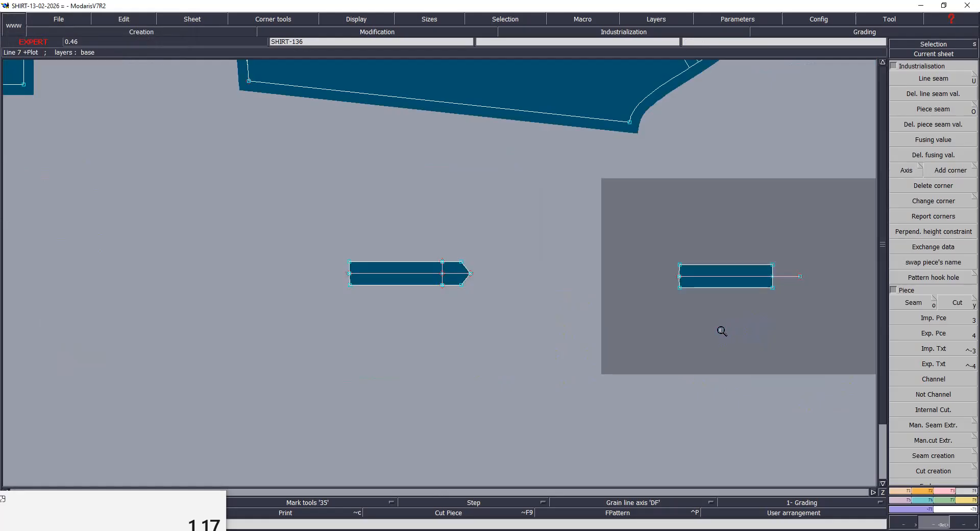
click(679, 266)
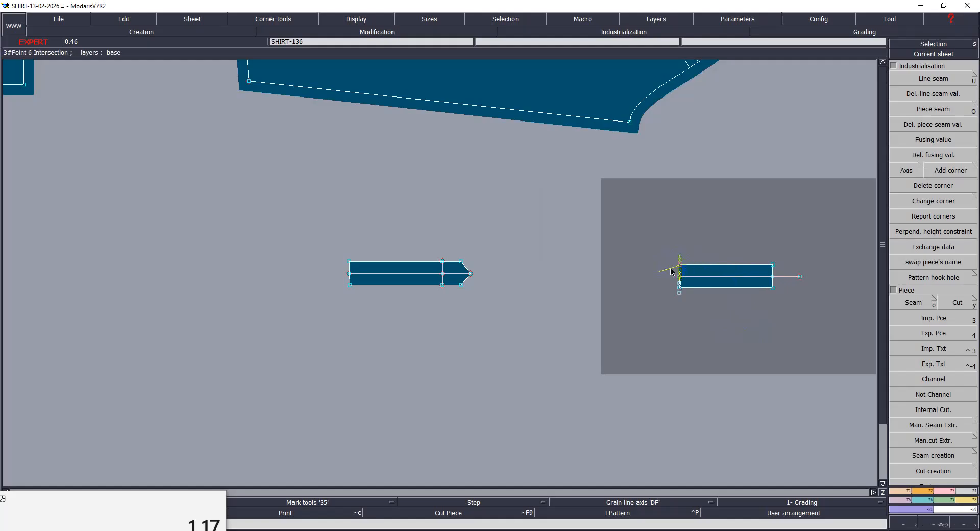
click(350, 285)
key(Home)
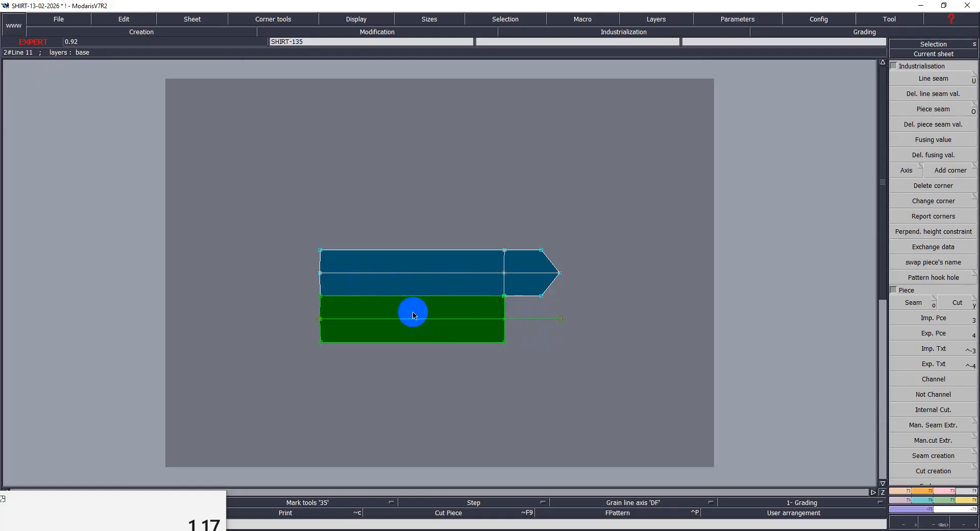
Step: Extract the joined pointed and rectangular placket areas as one new seam piece, and separate the temporarily joined rectangle
key(o)
mouse_move(404, 269)
mouse_down()
mouse_move(519, 273)
mouse_move(519, 287)
mouse_move(450, 286)
mouse_move(429, 333)
mouse_up()
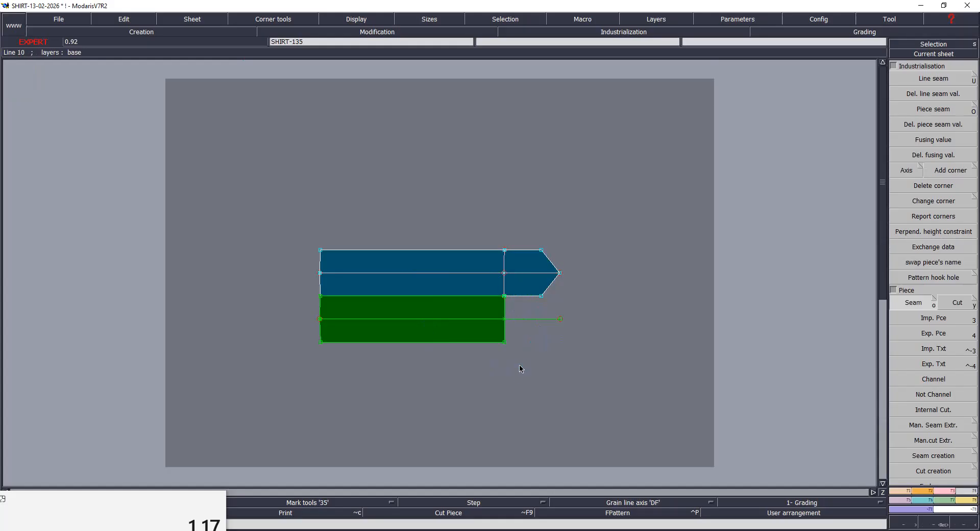
click(430, 329)
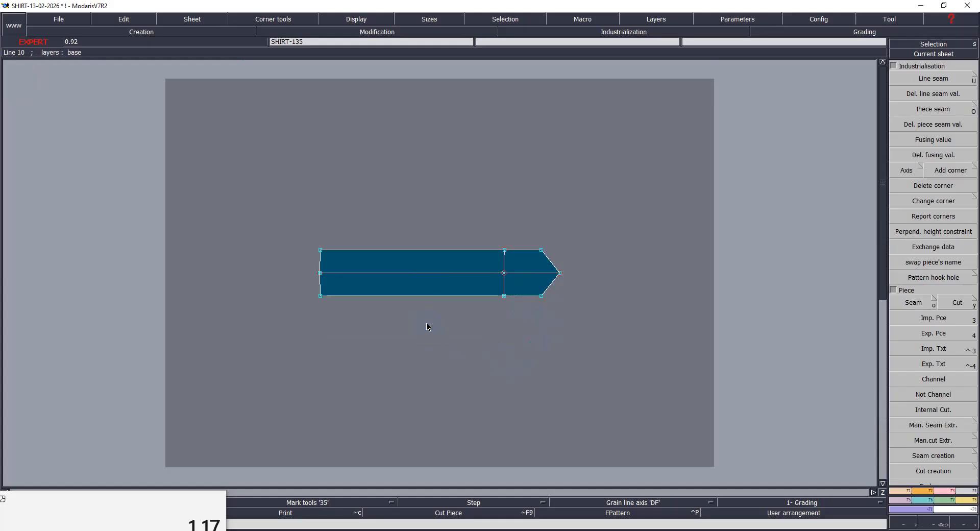
click(443, 274)
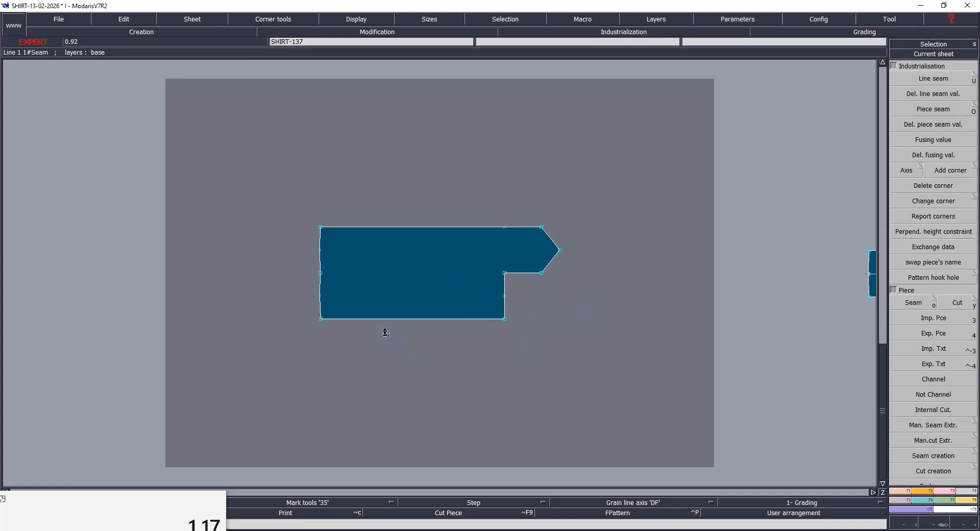
Step: Draw two internal lines from the new placket's inner corner, one horizontal to its open end and one vertical to its upper edge
click(505, 275)
click(322, 274)
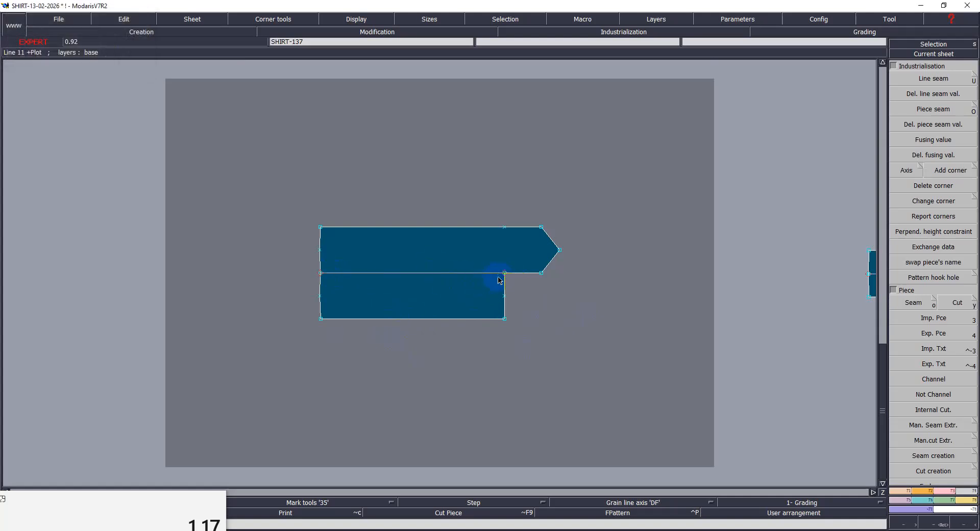
click(503, 276)
click(505, 227)
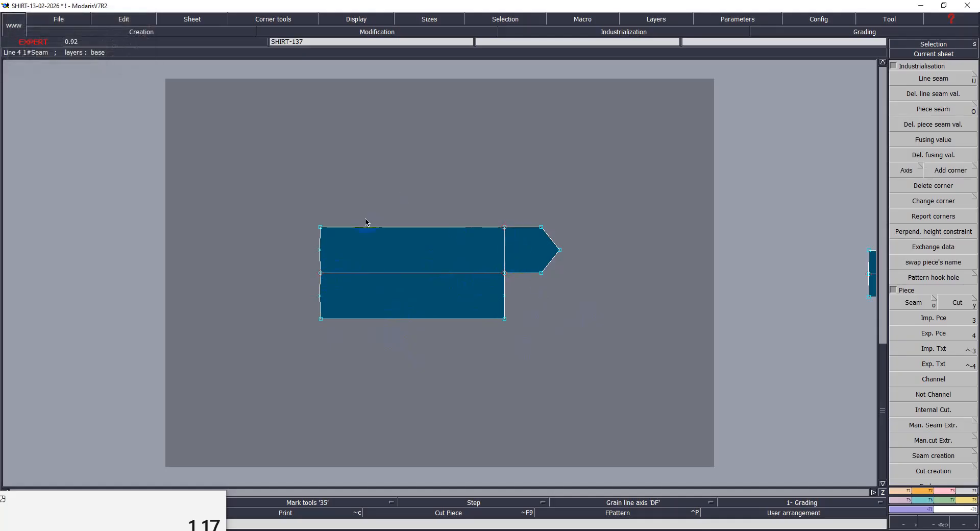
Step: Select all lines of the pointed placket piece and apply a 1.10 cm seam allowance
key(ctrl+a)
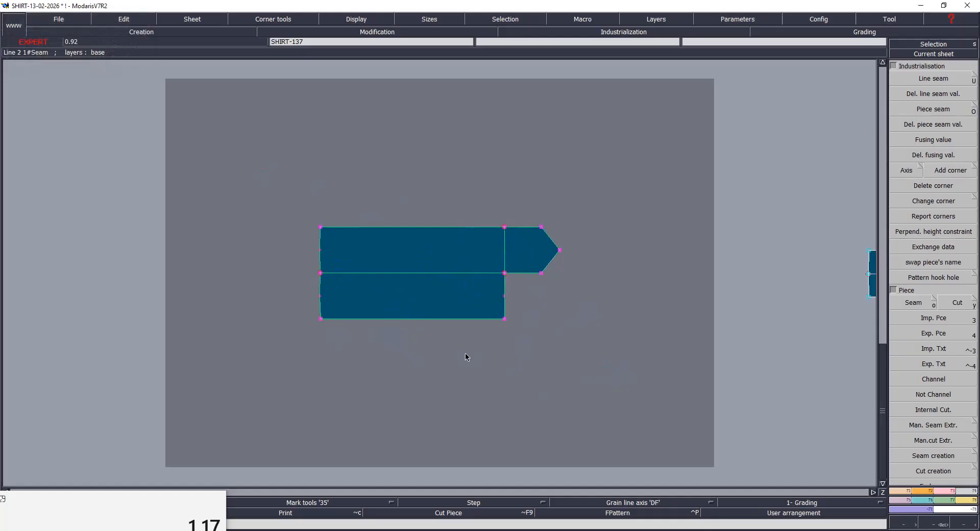
key(u)
click(452, 320)
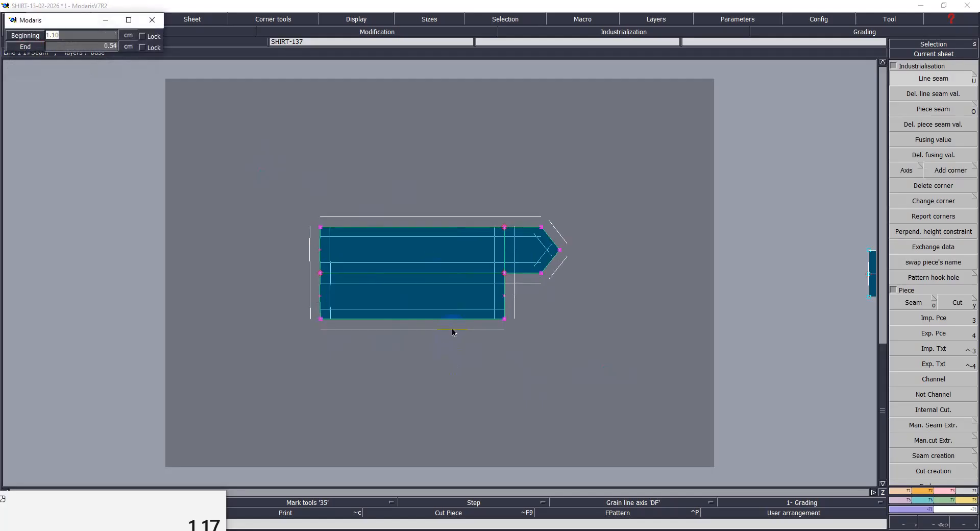
key(Return)
Step: Draw a horizontal grain line axis in the upper half of the pointed placket piece, pointing toward its tip
key(a)
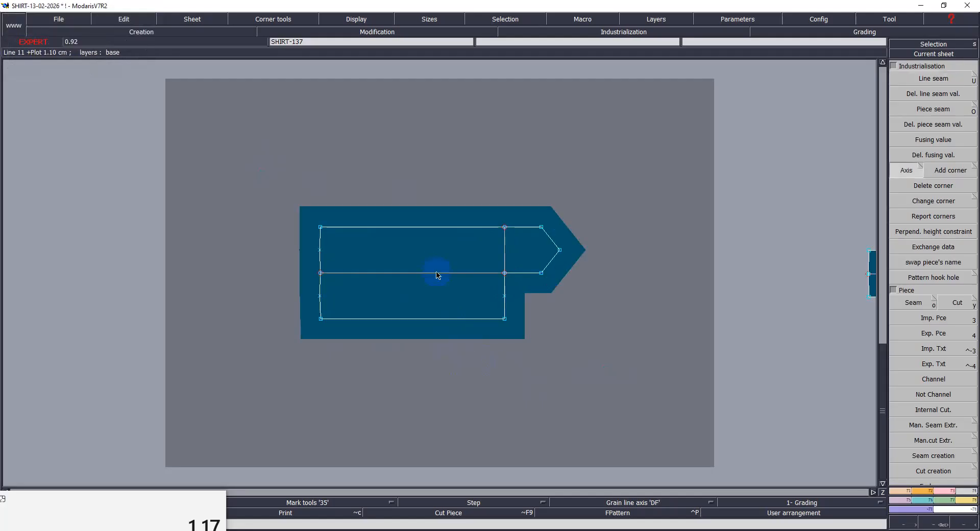
click(356, 248)
ctrl+click(478, 253)
Step: Show the title block and enter SLEEVE PLACKET X2 as the comment of the pointed placket piece
key(ctrl+u)
key(Home)
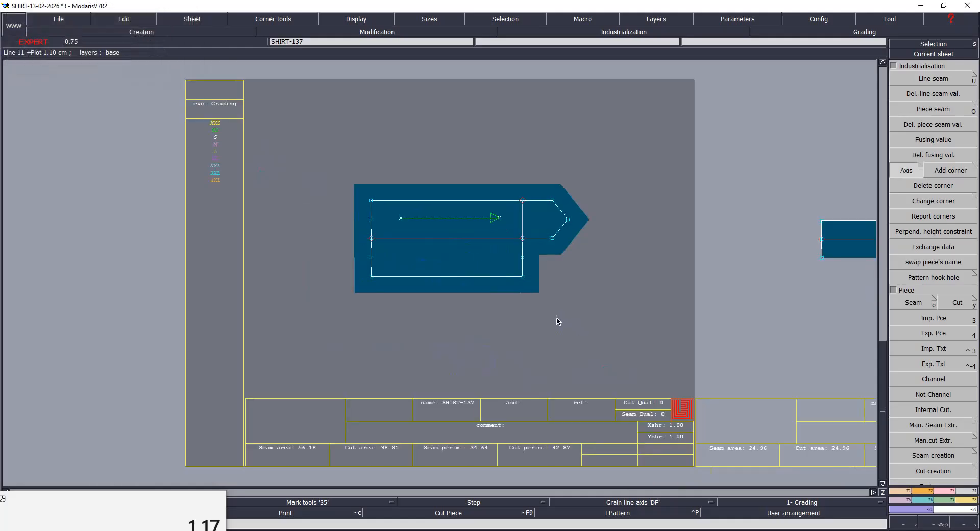
key(e)
click(509, 428)
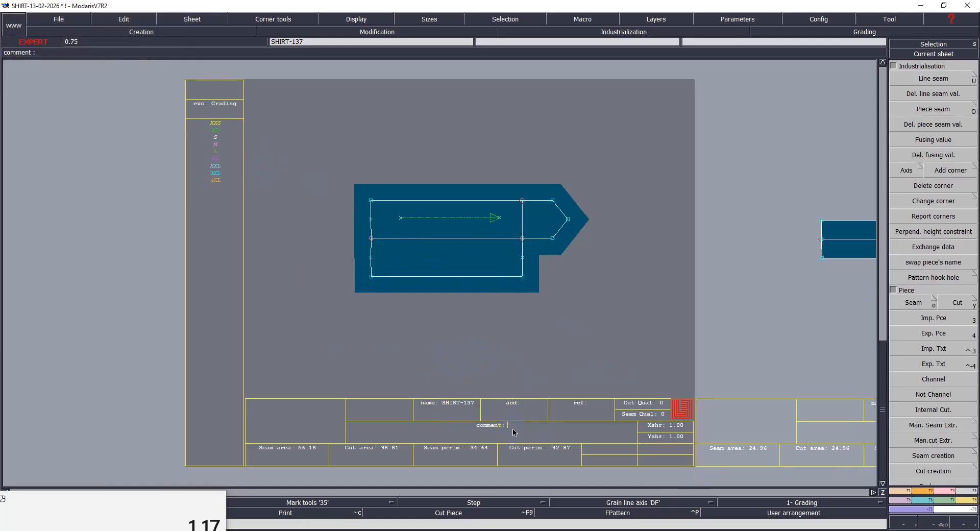
text(EEVE PLACKET X2)
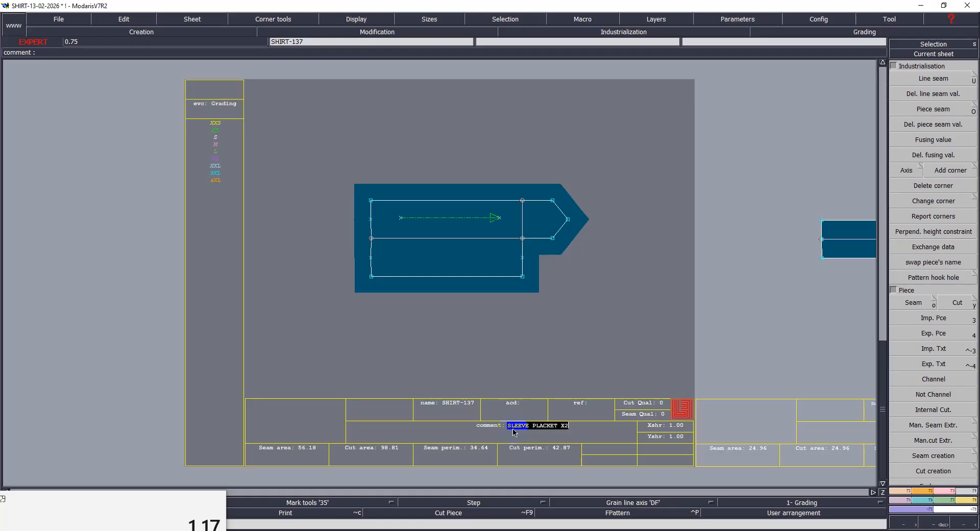
key(Return)
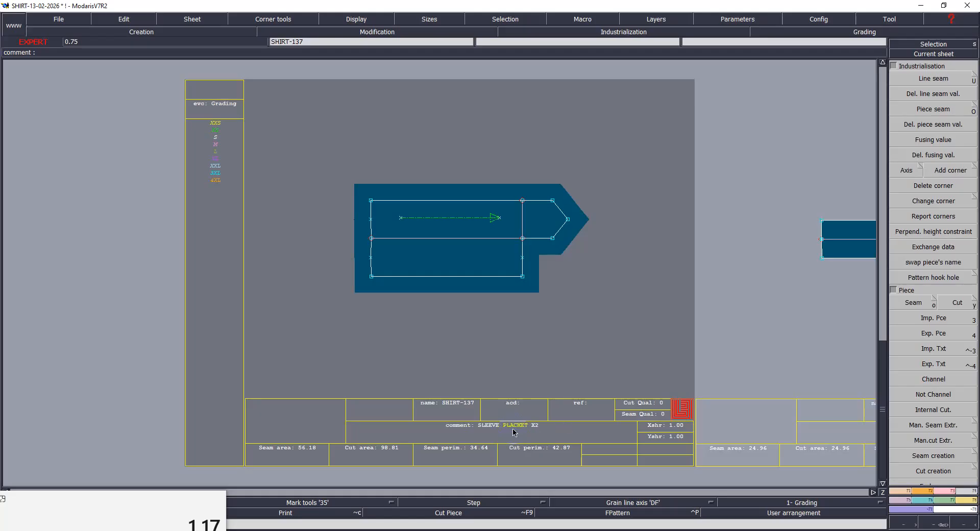
Step: Enter GAMBLE X2 as the comment of the rectangular placket piece and save the file
click(828, 279)
key(Home)
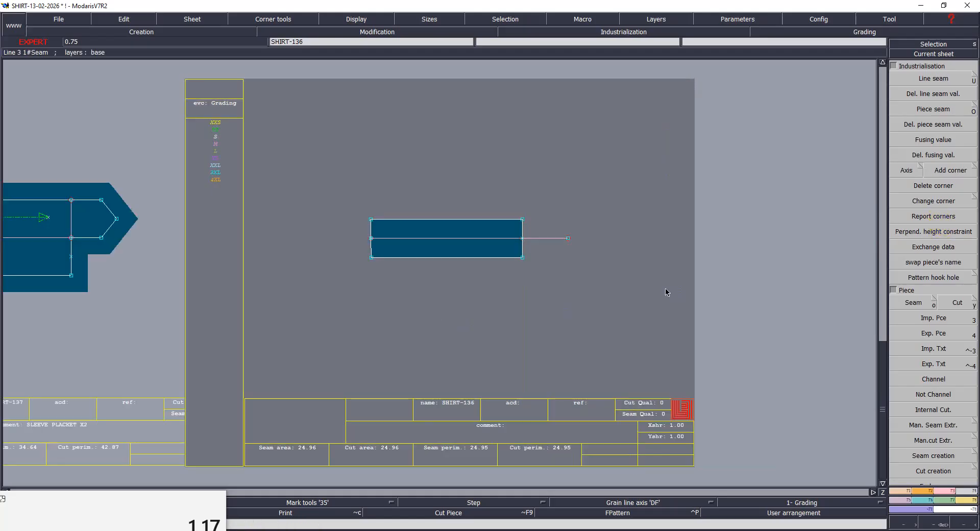
click(511, 431)
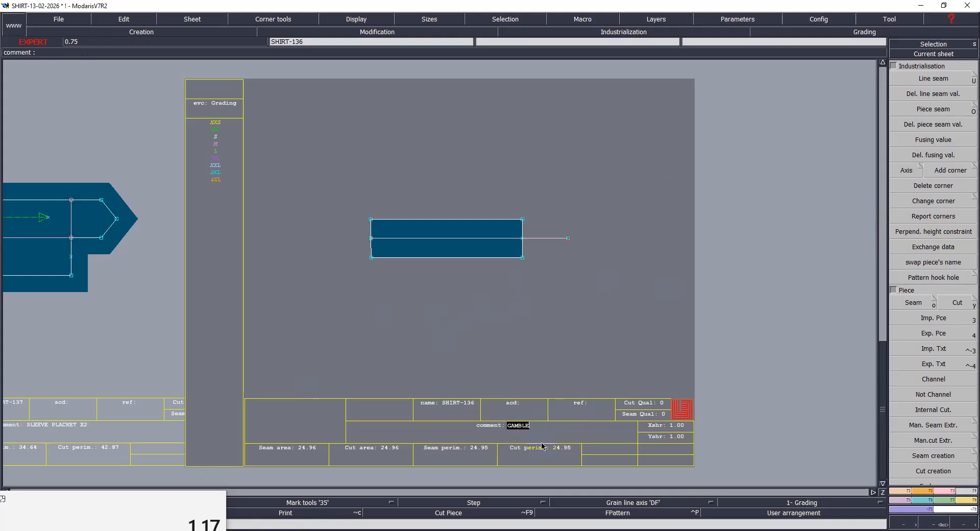
text(GAMBLE X2)
key(Return)
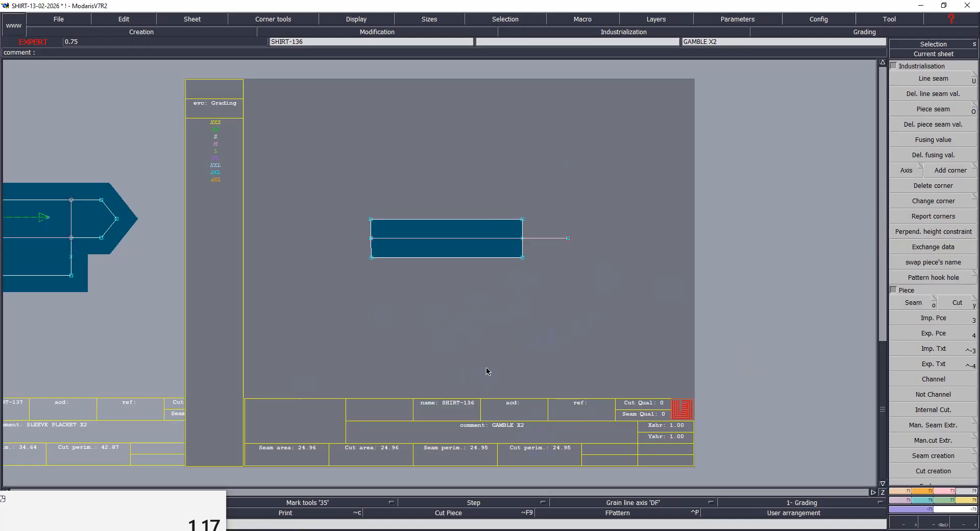
key(ctrl+s)
click(428, 334)
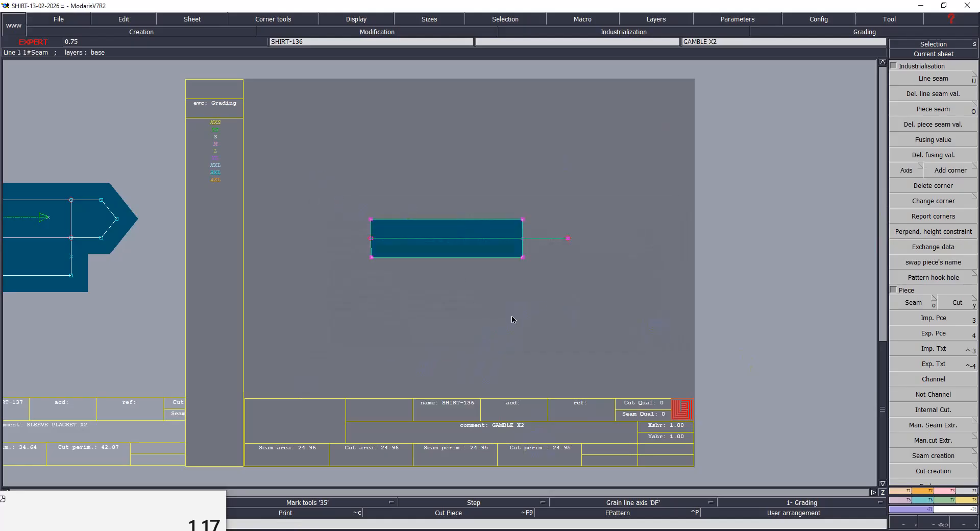
Step: Apply a 1.10 cm seam allowance to all sides of the rectangular GAMBLE piece
key(shift+u)
click(506, 258)
key(Down)
key(Down)
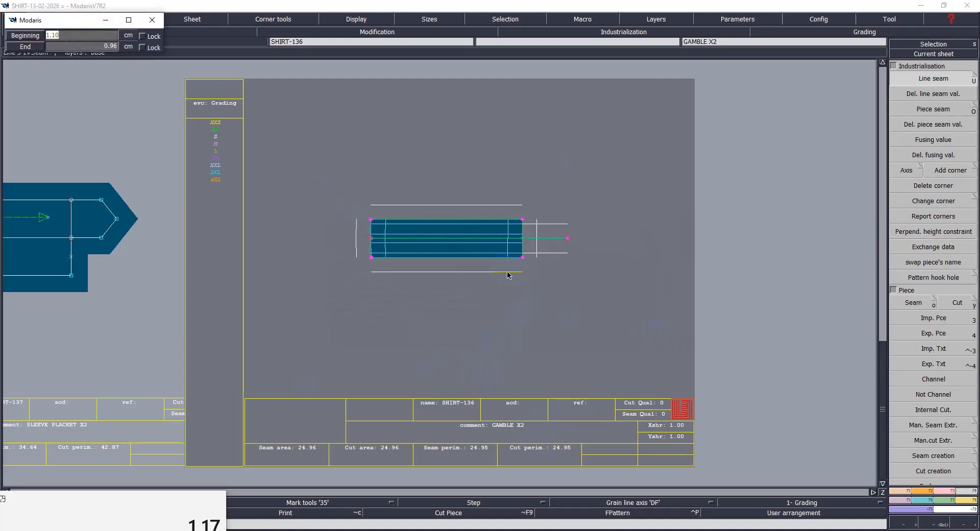
key(Return)
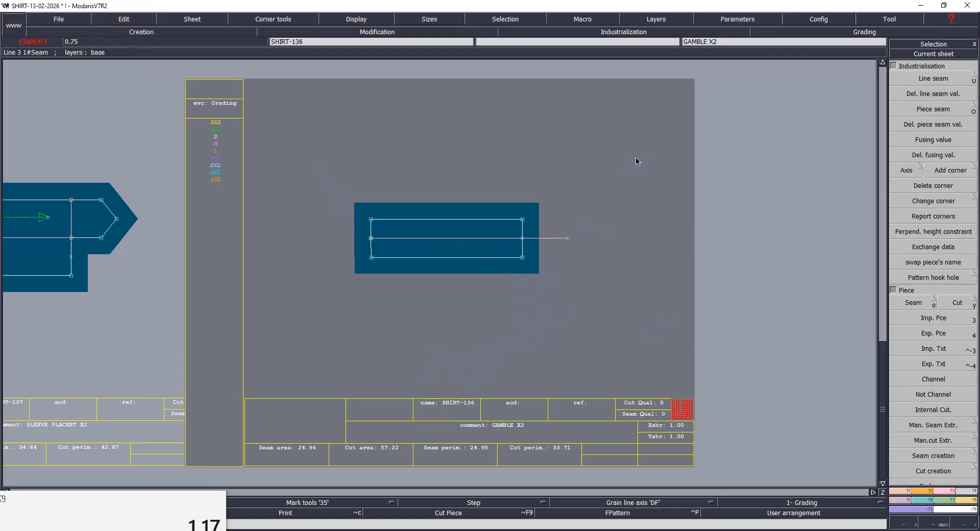
Step: Shorten the GAMBLE piece's protruding centre line so it ends on the short edge, and save the file
drag(569, 238, 526, 238)
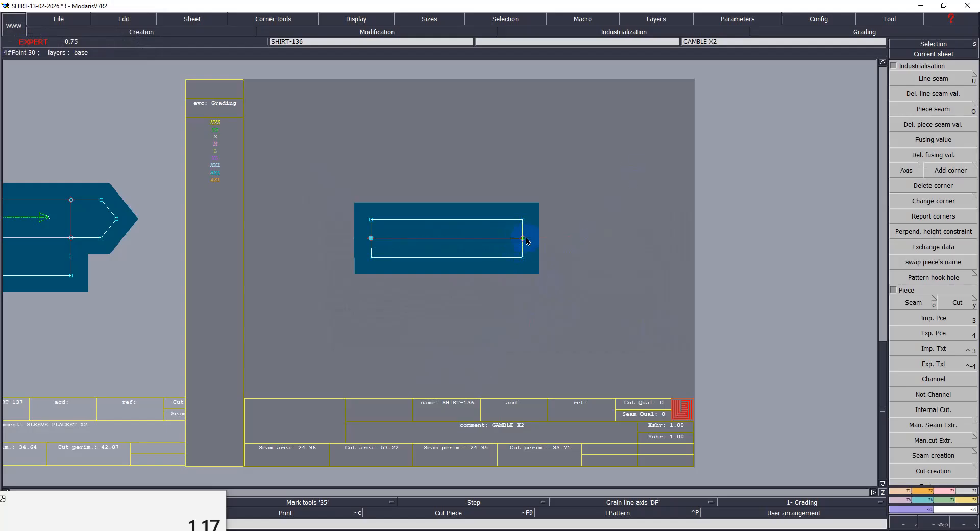
key(ctrl+s)
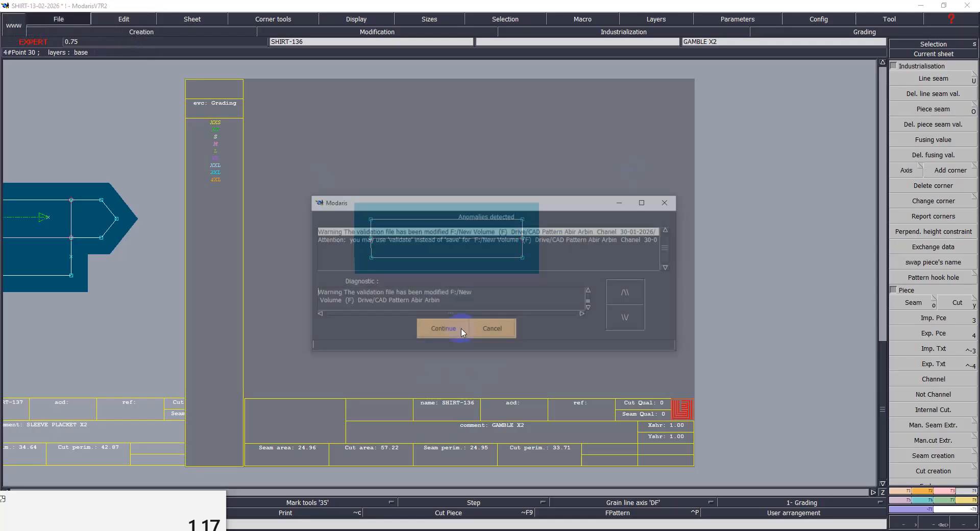
click(449, 327)
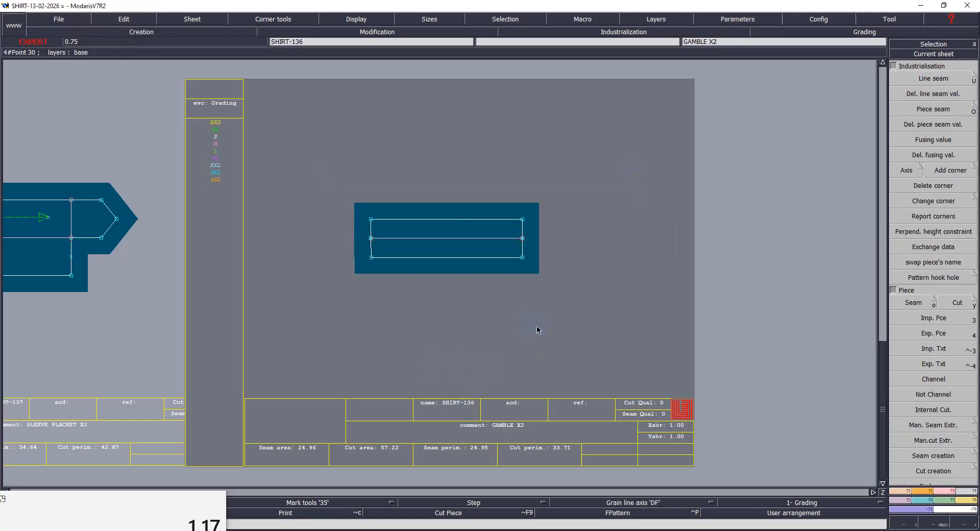
Step: Hide the title block, draw a horizontal grain line axis in the upper half of the GAMBLE piece, and save the file
click(537, 331)
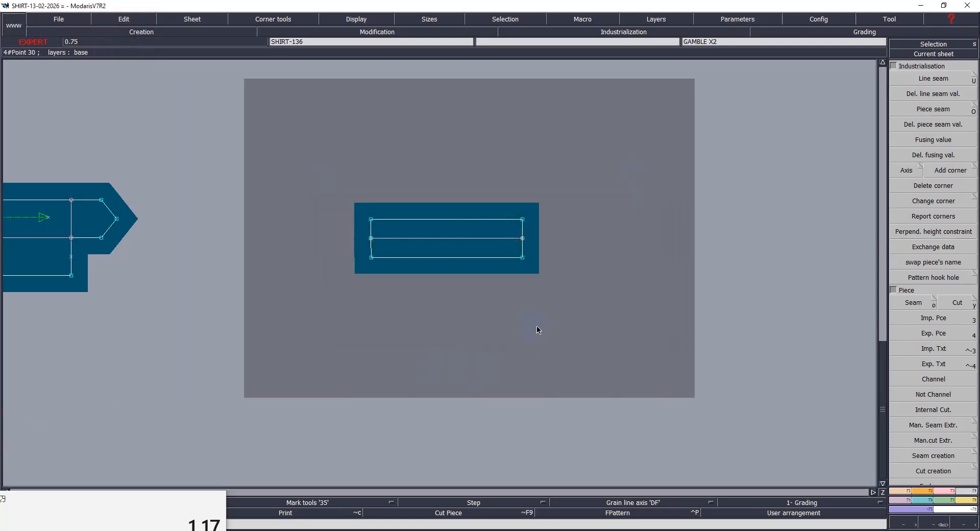
click(421, 238)
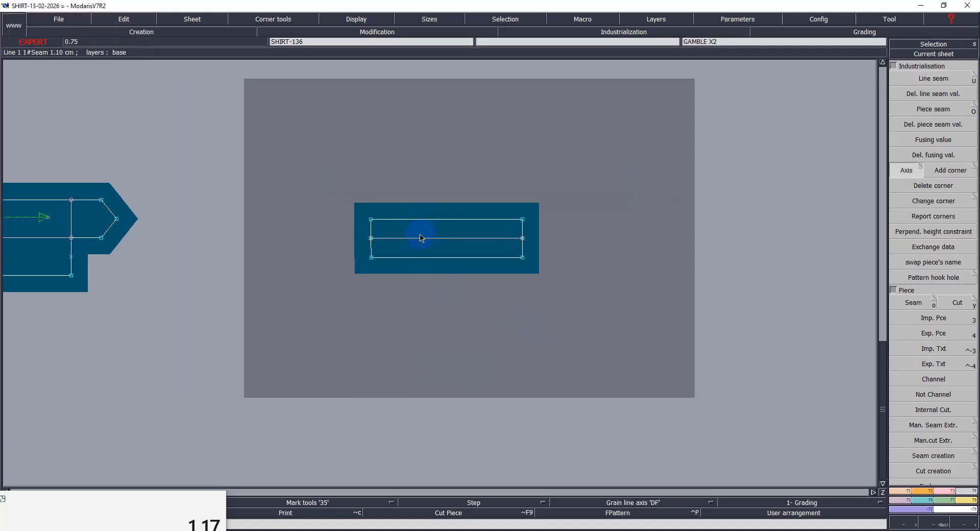
click(473, 228)
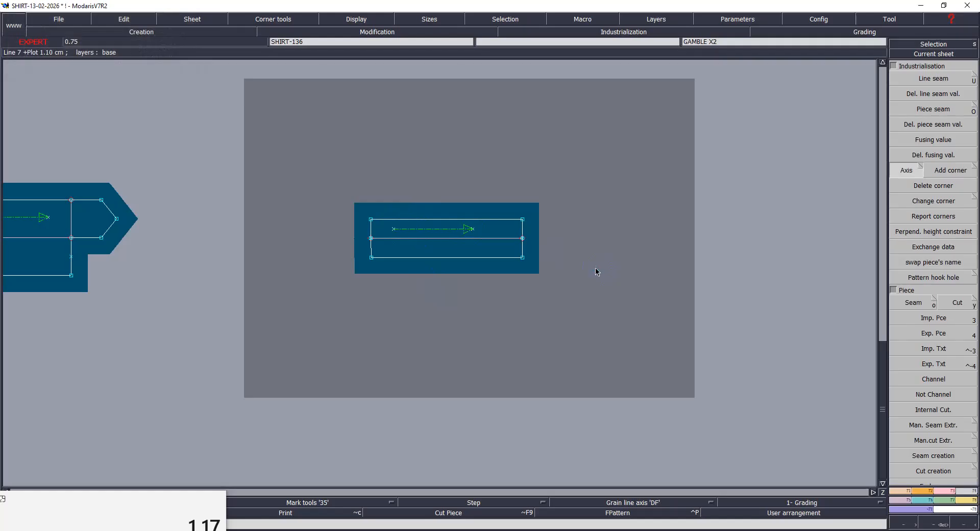
key(ctrl+s)
click(447, 331)
Step: Place the sleeve placket and GAMBLE pieces side by side below the sleeve piece and save the file
key(j)
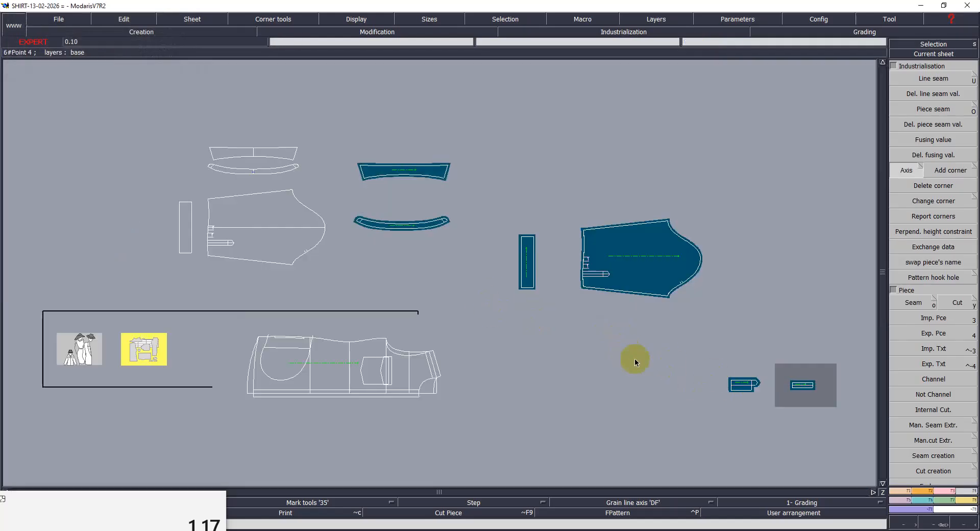
key(space)
click(742, 376)
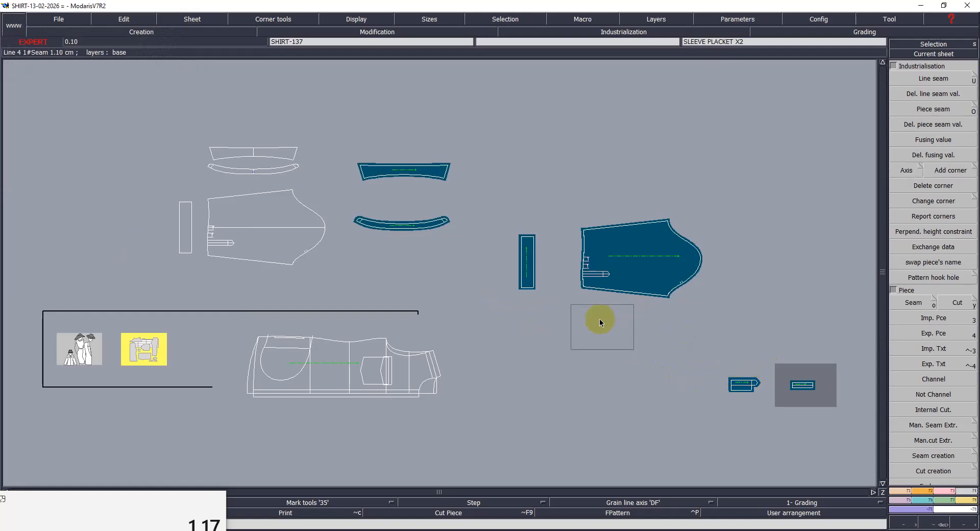
click(599, 318)
click(766, 360)
click(657, 324)
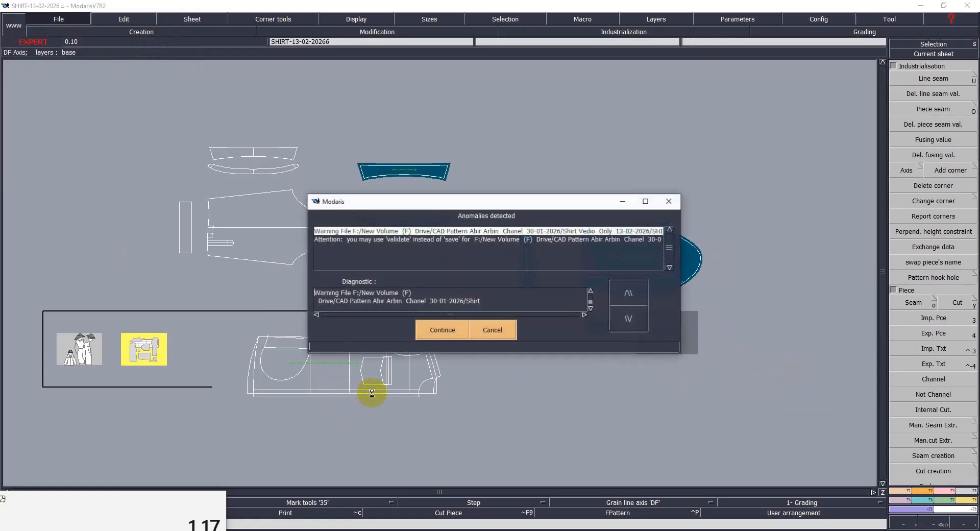
click(428, 331)
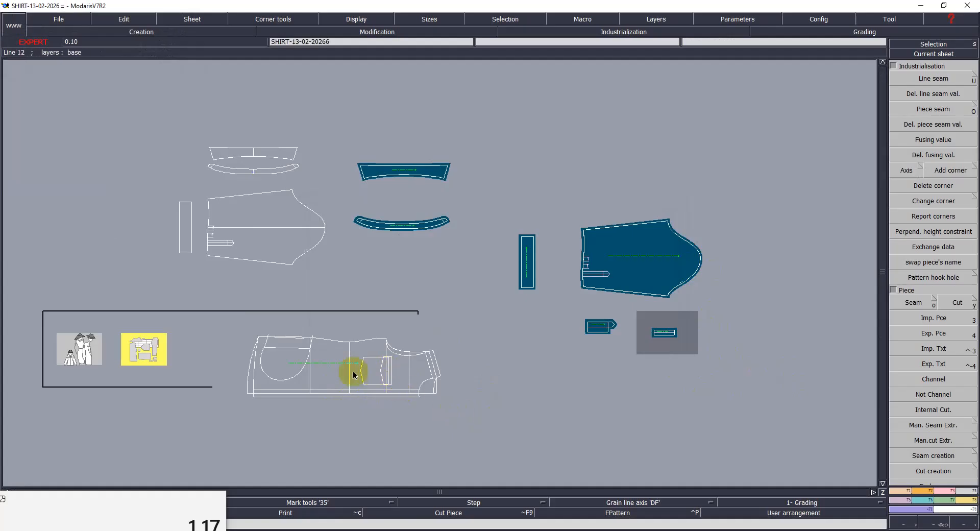
Step: Extract the back body panel and the back yoke from the shirt body draft as separate pieces, including the grain line
click(341, 385)
key(Home)
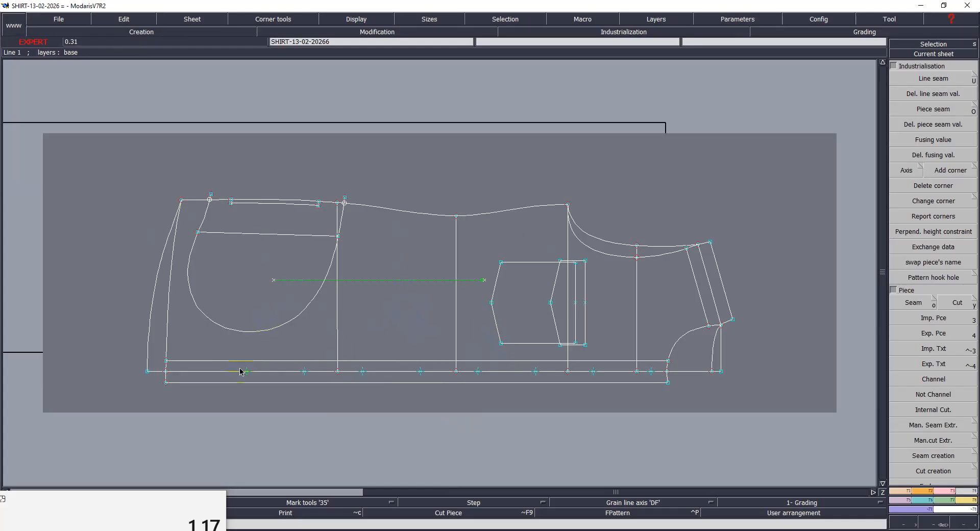
key(o)
click(199, 364)
click(228, 275)
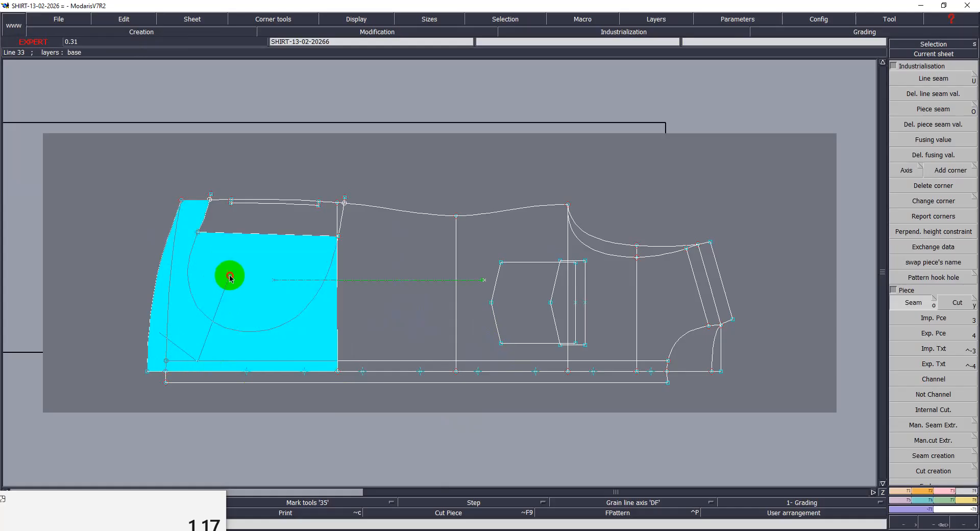
click(232, 216)
mouse_move(277, 209)
mouse_down()
mouse_move(378, 252)
mouse_move(328, 216)
mouse_move(396, 337)
mouse_move(377, 369)
mouse_up()
click(400, 364)
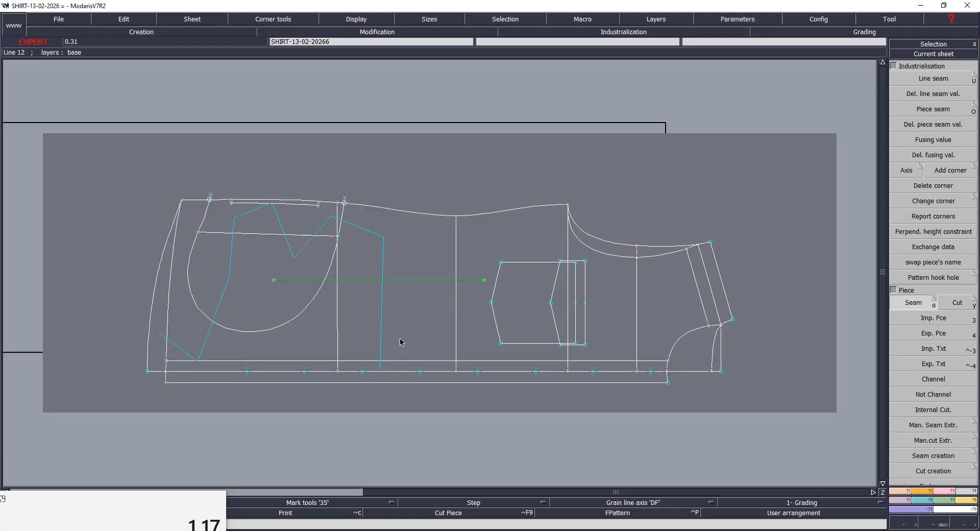
mouse_move(378, 338)
mouse_down()
mouse_move(400, 291)
mouse_move(595, 271)
mouse_move(623, 256)
mouse_move(613, 364)
mouse_move(329, 365)
mouse_move(323, 292)
mouse_up()
mouse_move(658, 271)
mouse_down()
mouse_move(659, 259)
mouse_move(700, 256)
mouse_move(676, 324)
mouse_move(686, 352)
mouse_move(648, 357)
mouse_move(650, 365)
mouse_move(656, 256)
mouse_up()
key(j)
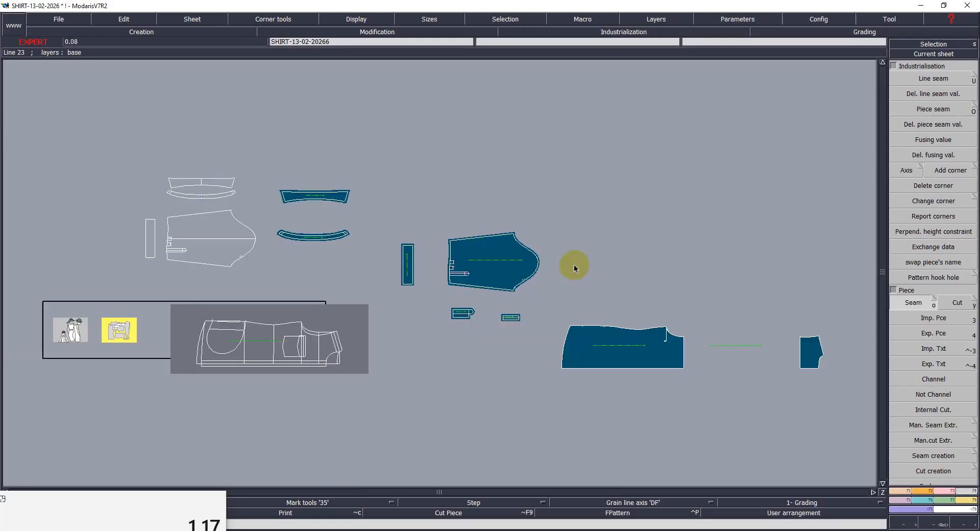
Step: Remove the small stray cutout and its connecting line below the back panel's armhole, and save the file
click(628, 363)
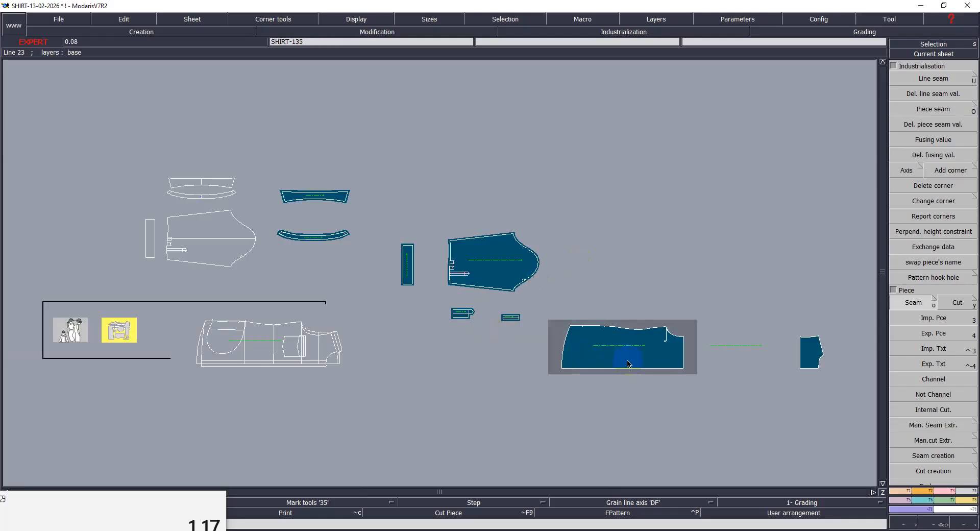
key(Home)
drag(628, 127, 591, 243)
key(Return)
drag(602, 170, 703, 281)
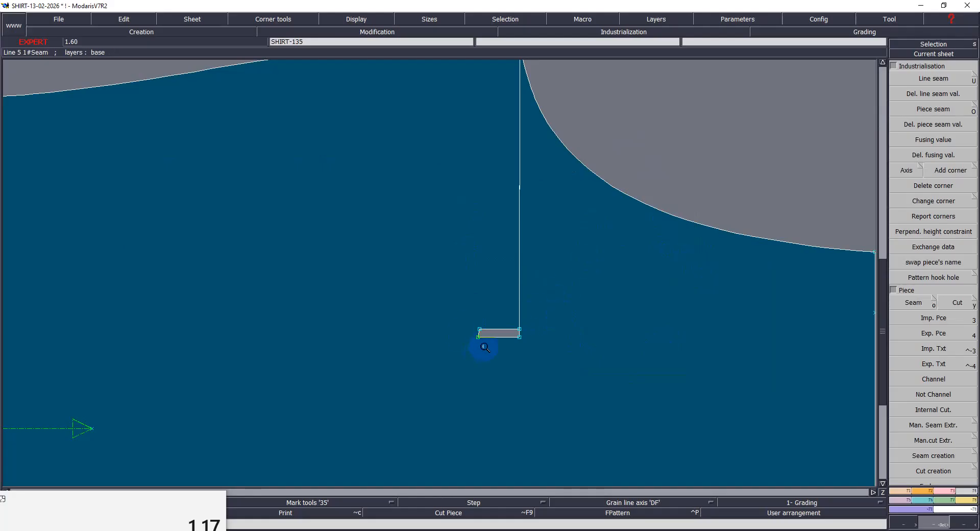
key(s)
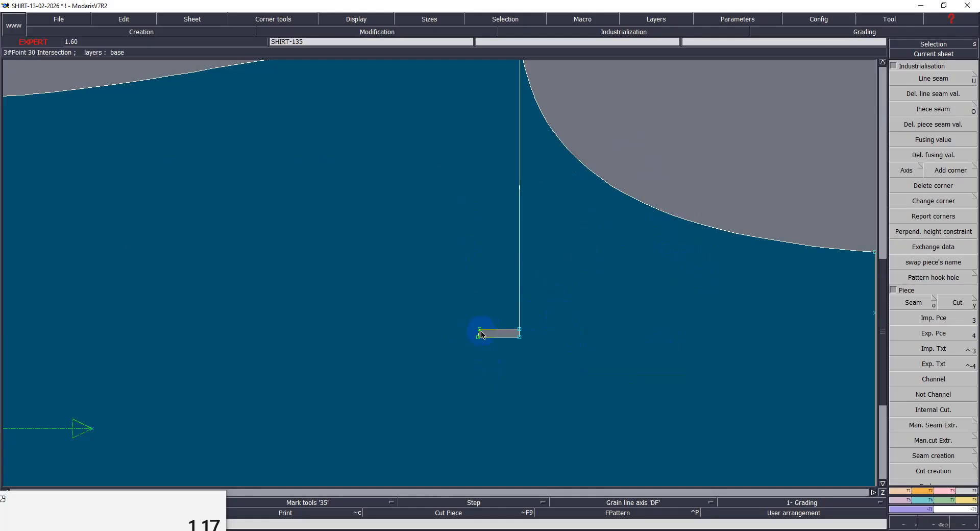
click(521, 331)
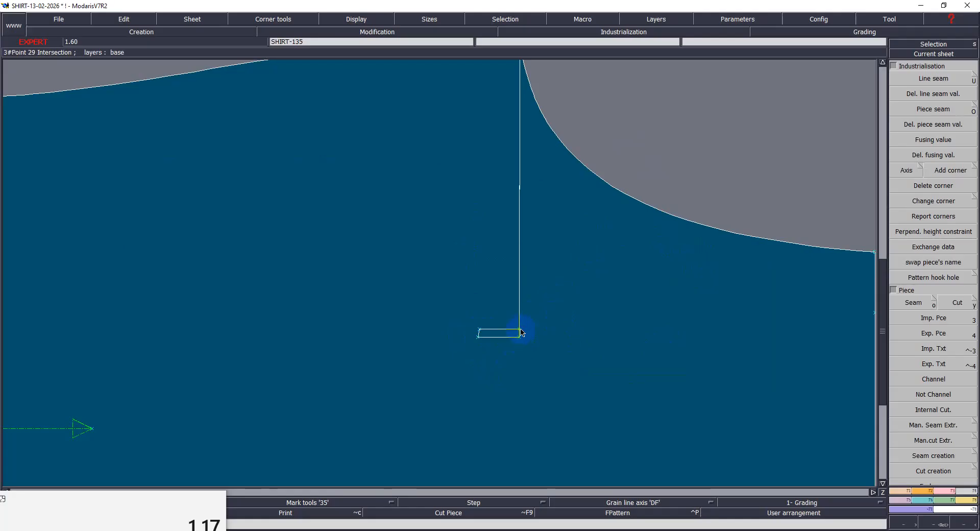
click(479, 331)
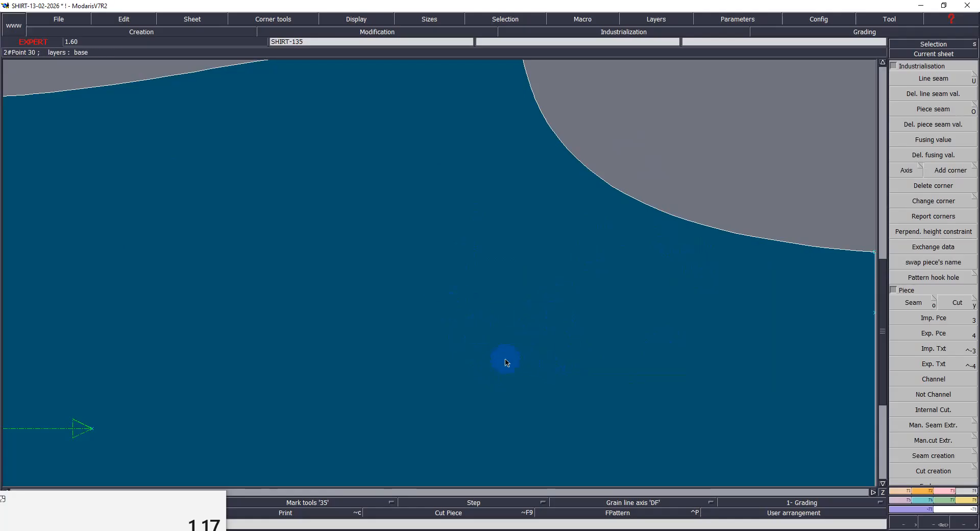
key(Home)
click(663, 293)
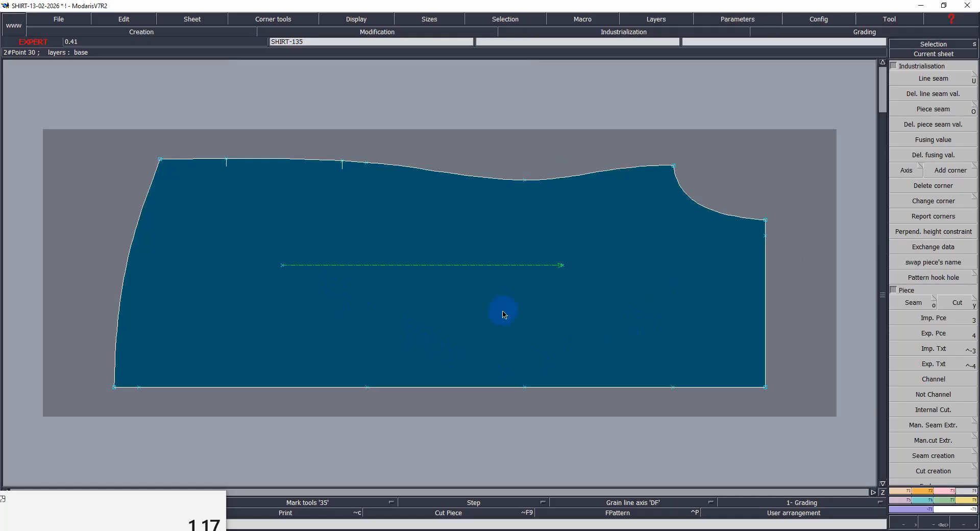
key(ctrl+s)
click(452, 328)
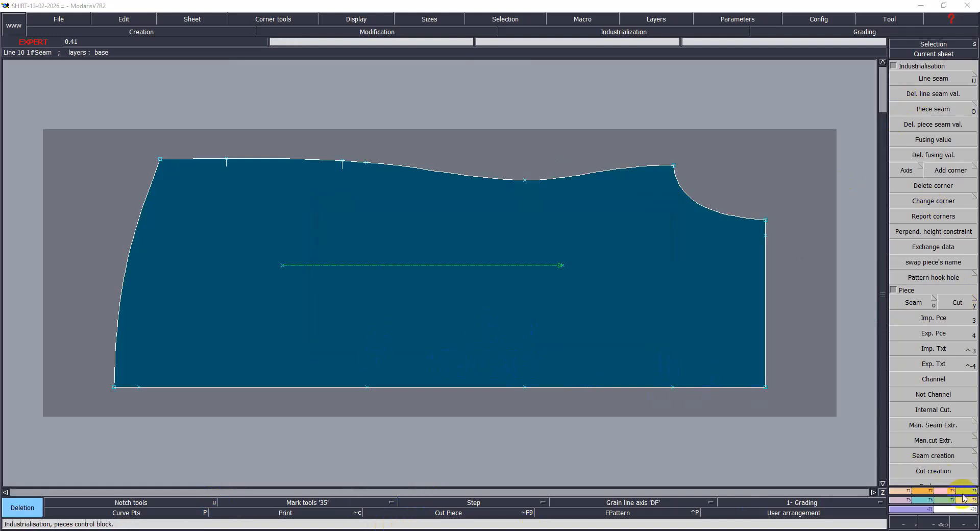
Step: Mirror the back panel across its straight centre edge with Sym2Pts and move the grain line close to the centre of the full piece
click(905, 503)
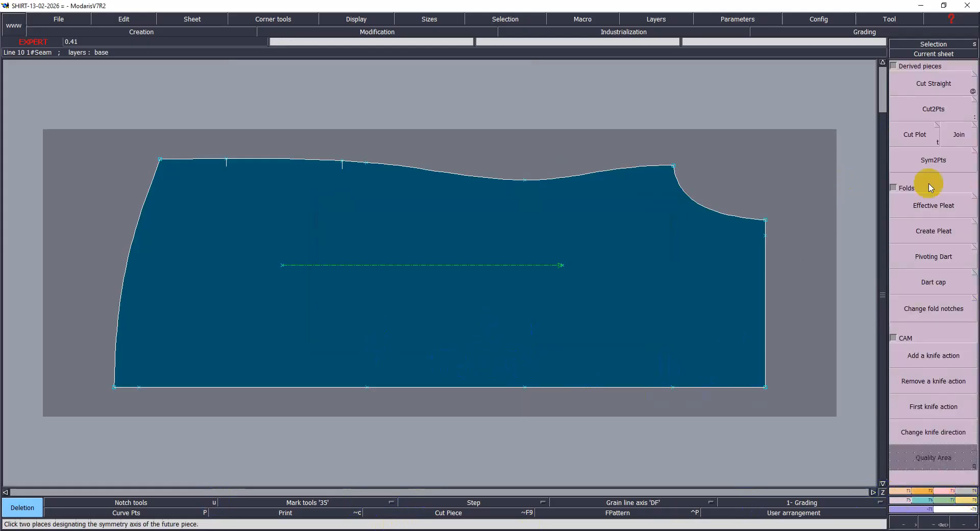
click(934, 161)
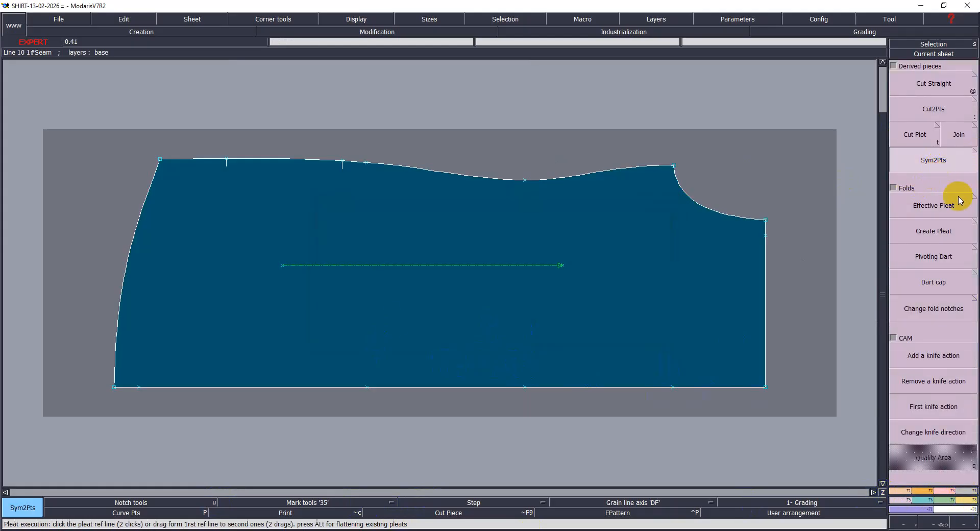
click(110, 388)
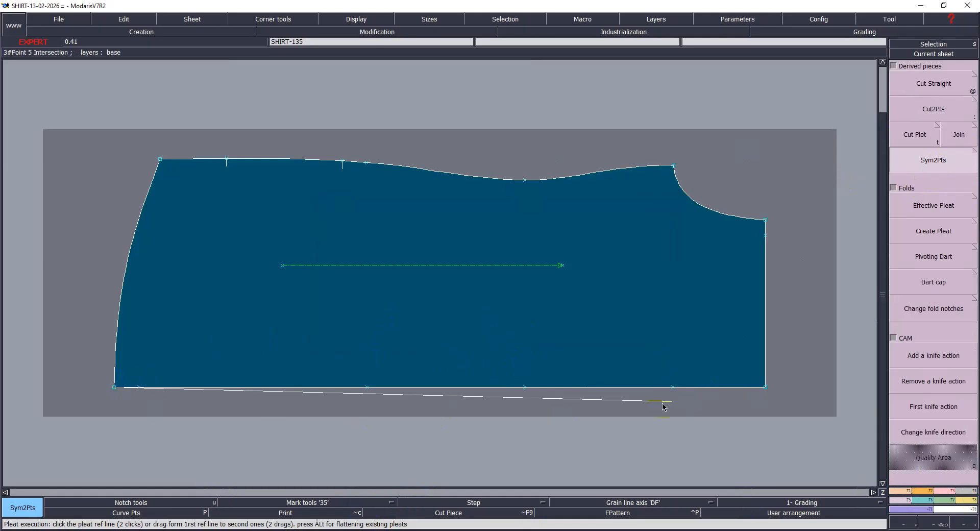
click(764, 387)
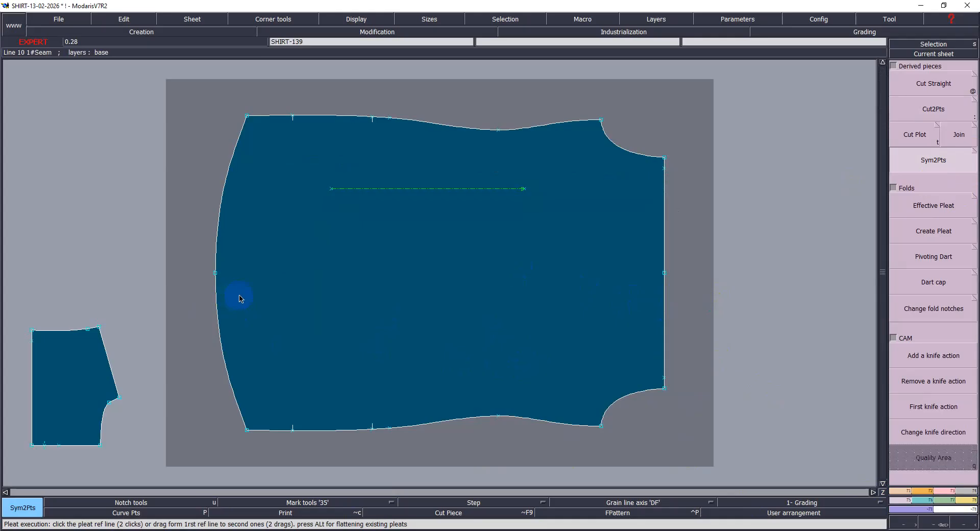
key(m)
drag(377, 190, 368, 258)
Step: Draw three straight cross lines on the full back, joining the opposite side points at waist, hip and armhole level
key(b)
click(498, 130)
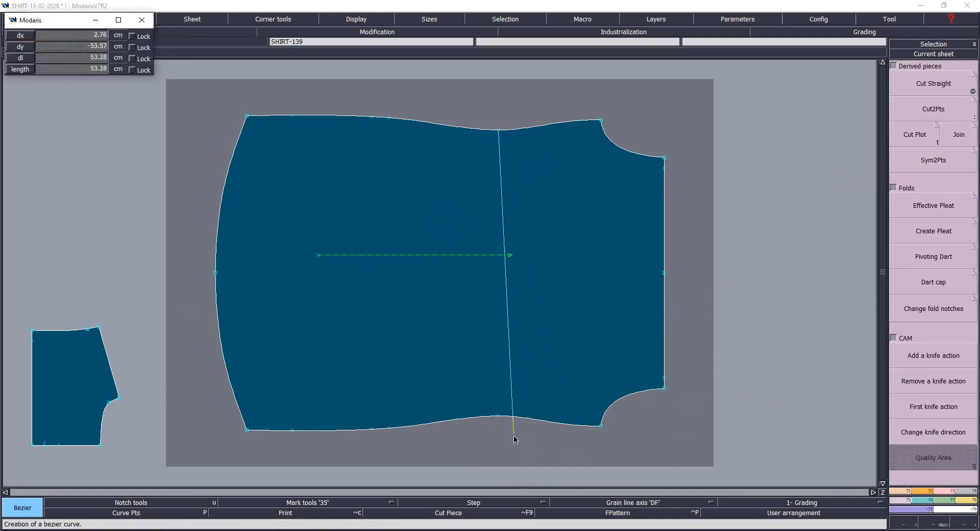
click(499, 416)
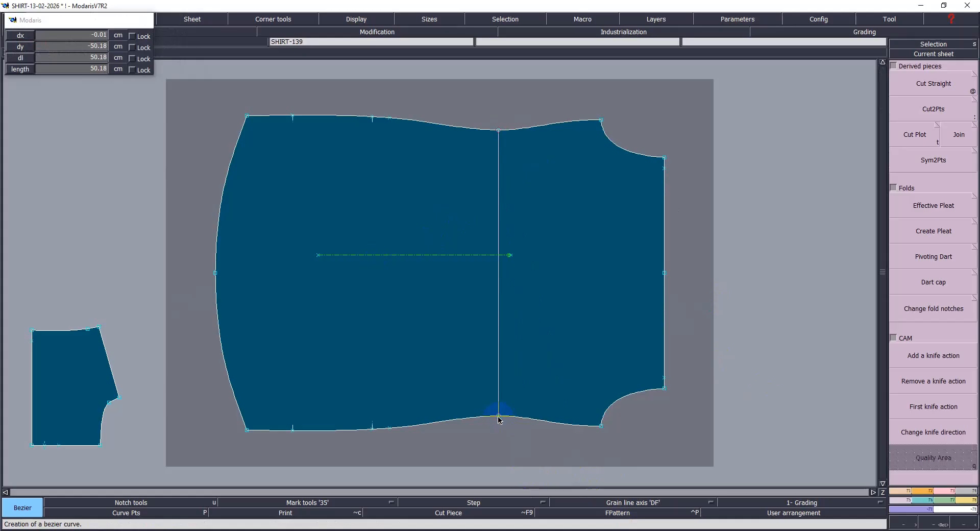
click(390, 429)
click(390, 119)
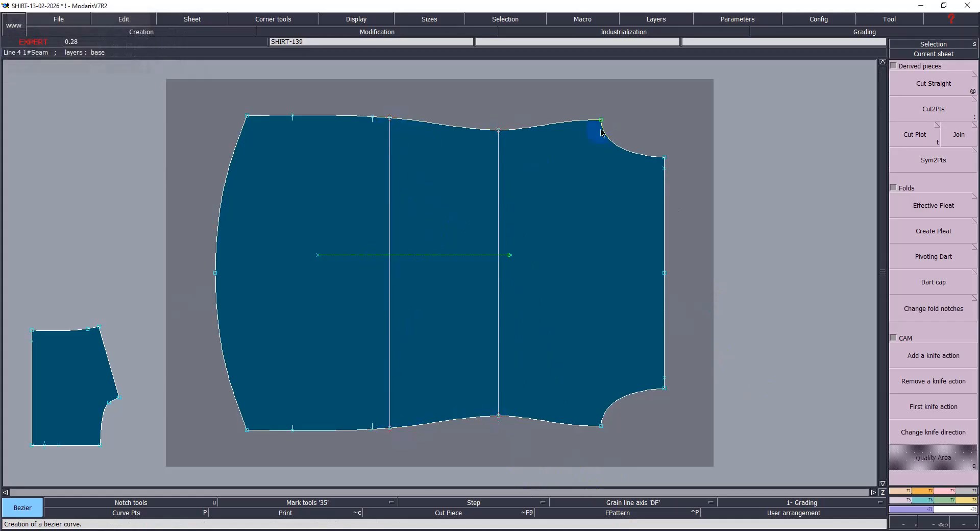
click(601, 121)
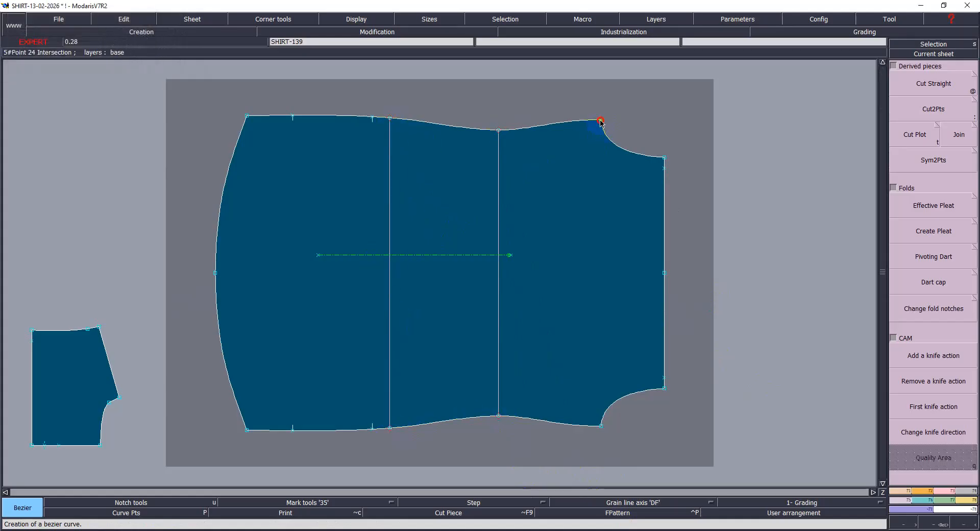
click(602, 427)
right_drag(677, 455, 698, 484)
Step: Apply a 1.10 cm line seam allowance to all lines of the full back piece
key(c)
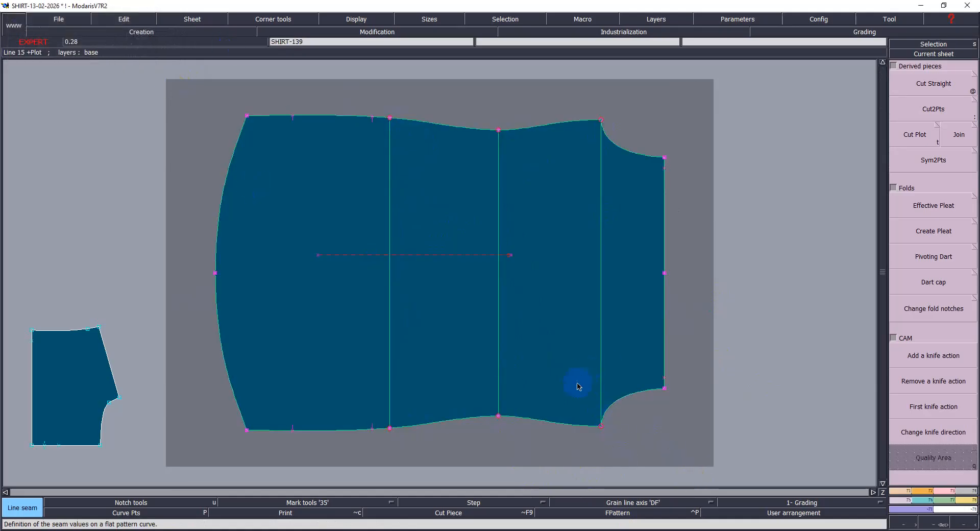
click(563, 417)
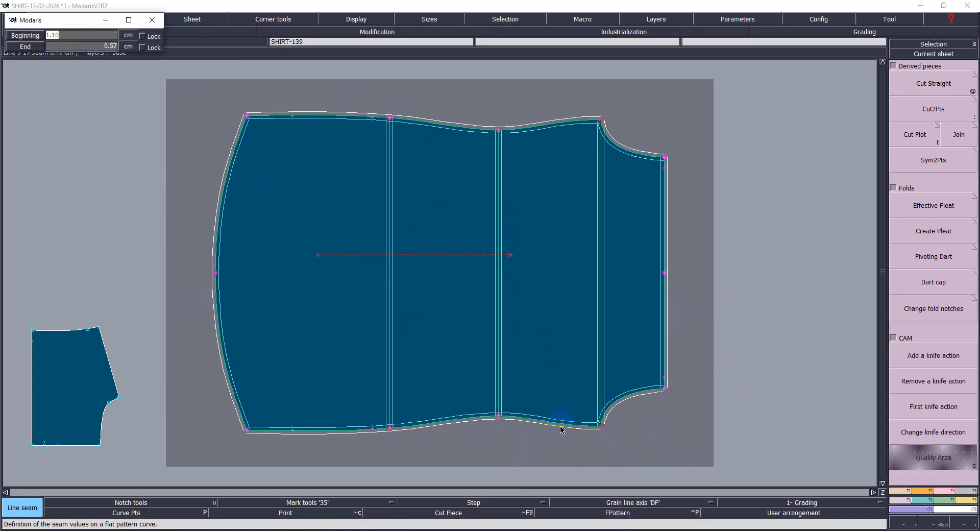
key(Tab)
key(Return)
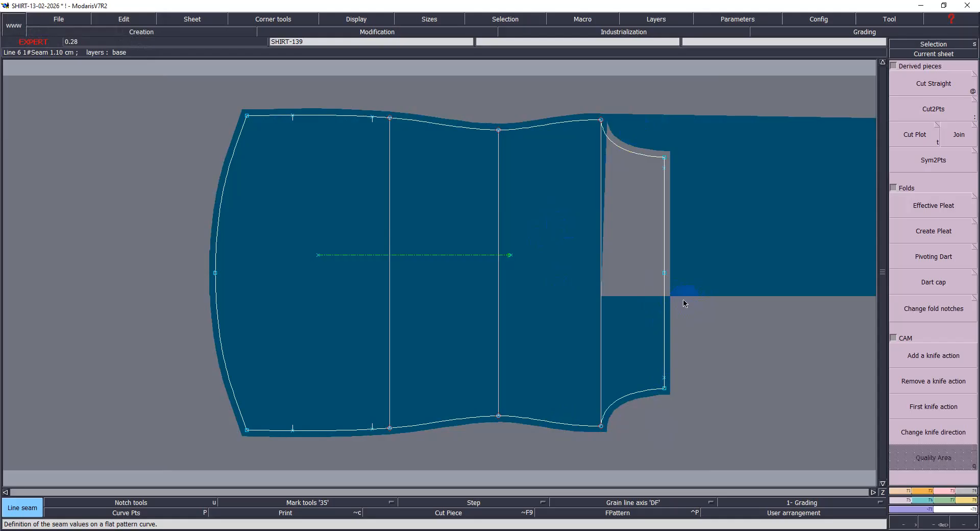
Step: Reshape the points on the back's yoke edge, at its middle and upper corner, to repair the distorted seam outline
key(r)
click(665, 273)
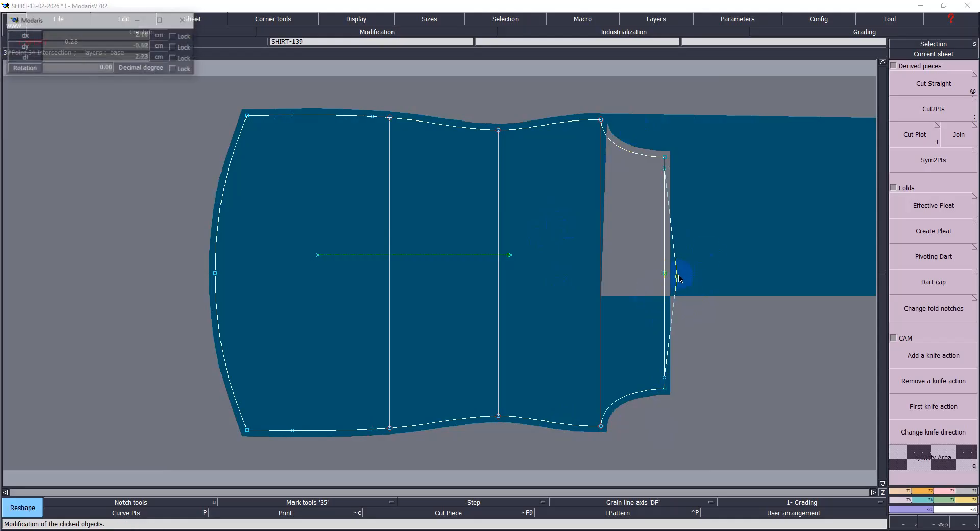
click(665, 271)
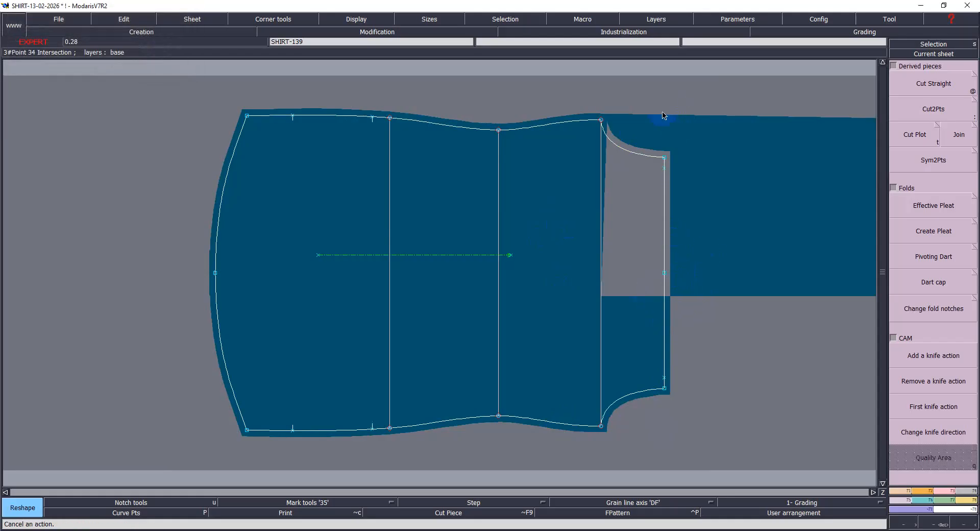
click(664, 158)
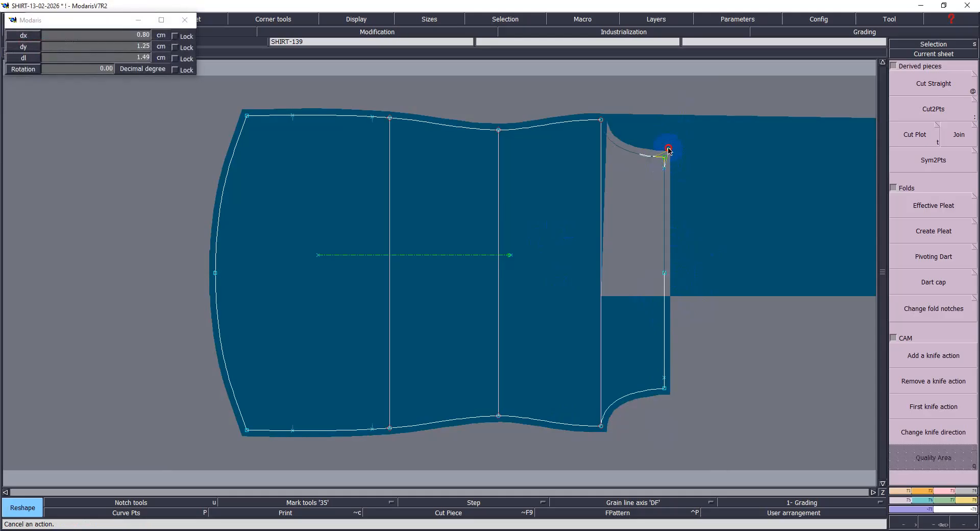
click(668, 152)
Step: Pull the extra point off the back's upper armhole corner and delete it to clean up the seam allowance there
click(603, 121)
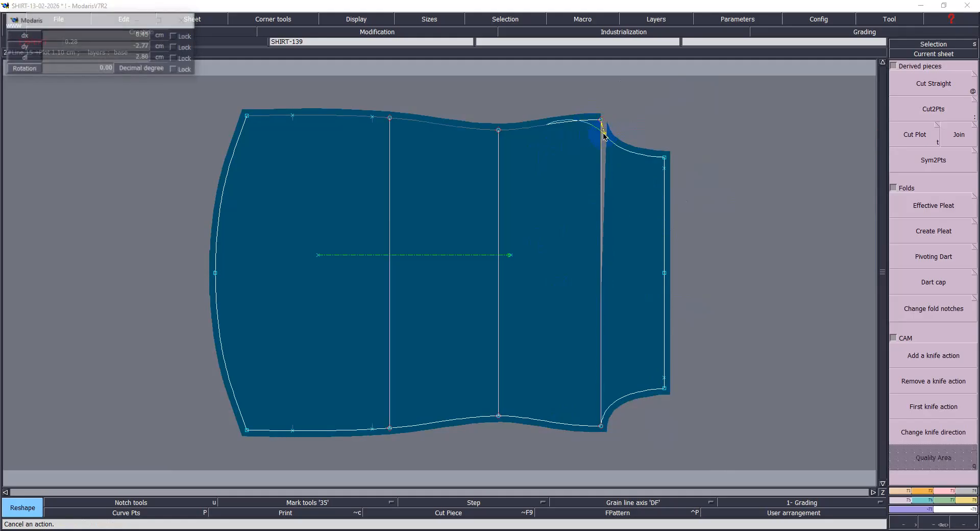
click(584, 105)
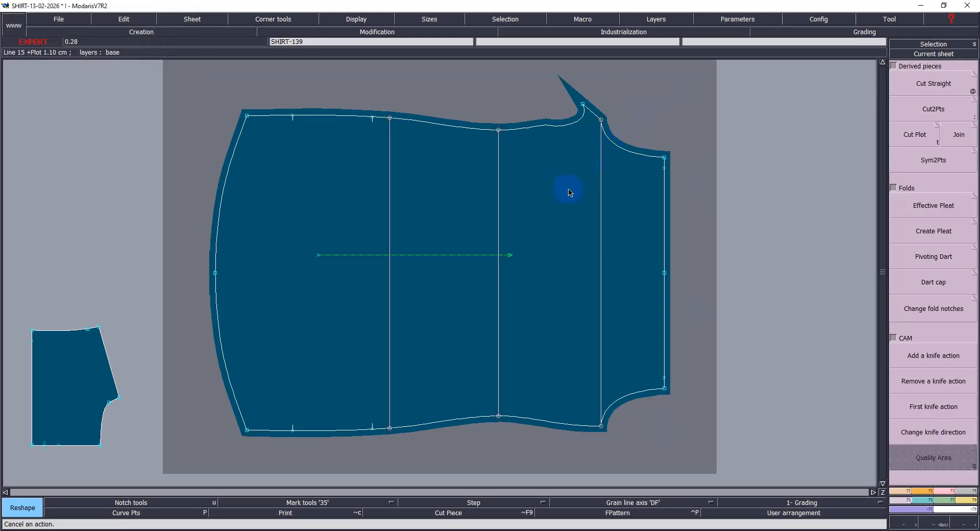
key(m)
click(583, 105)
key(Delete)
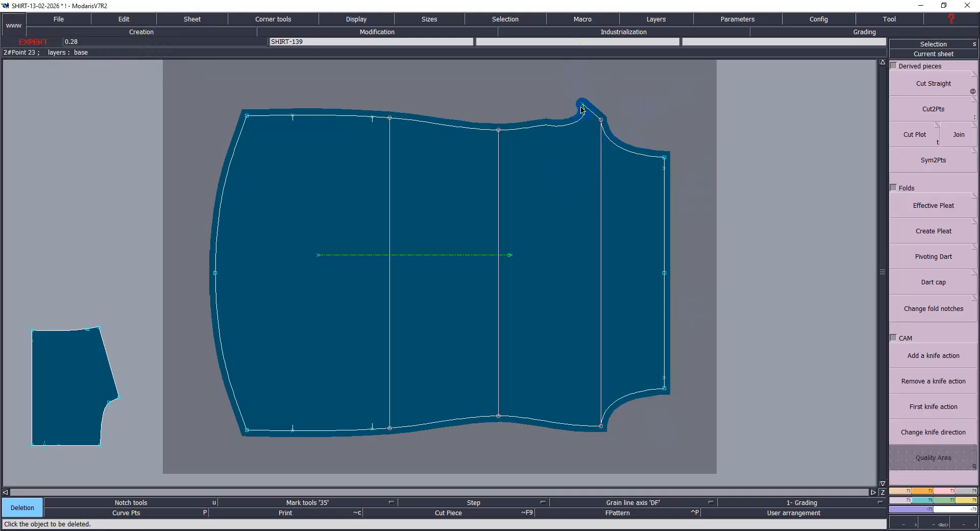
click(583, 106)
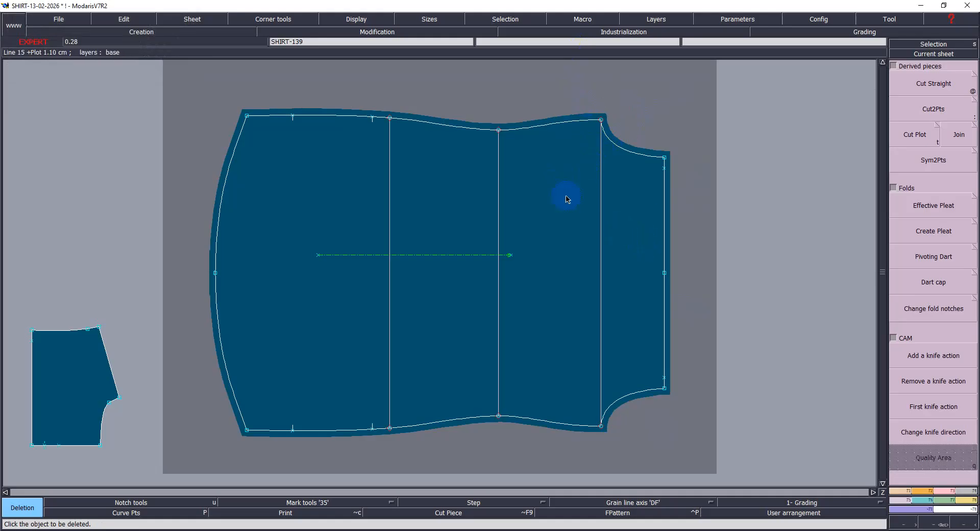
Step: Show the title block of the full back piece, enter BACK X1 as its comment and save the model
key(8)
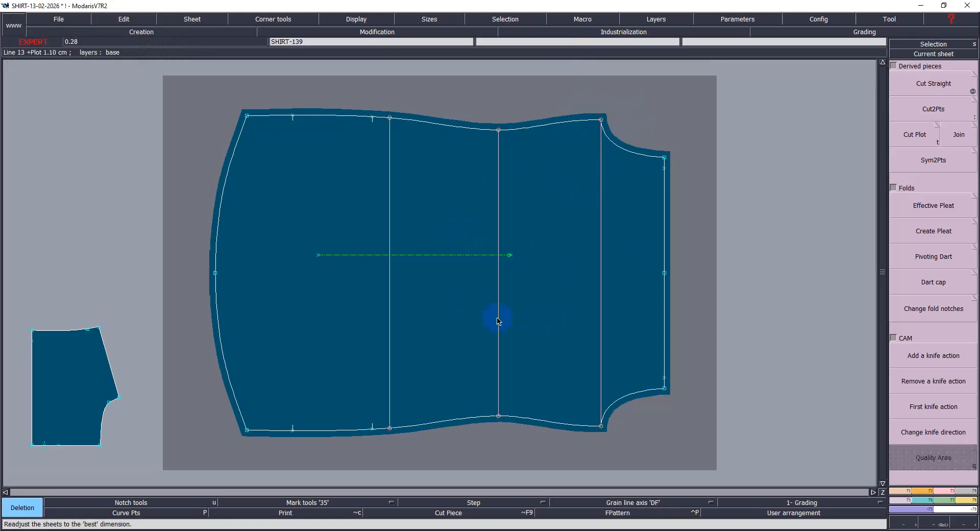
key(9)
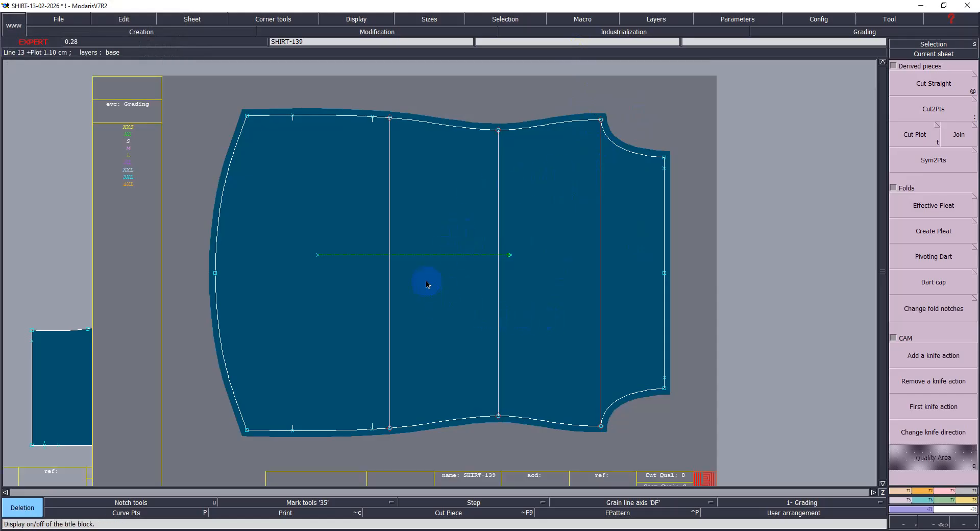
key(Home)
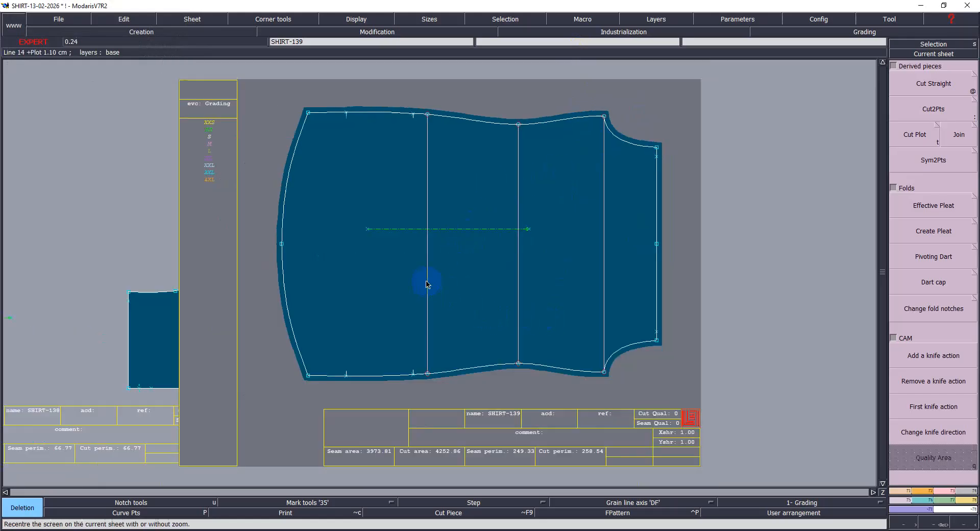
click(535, 436)
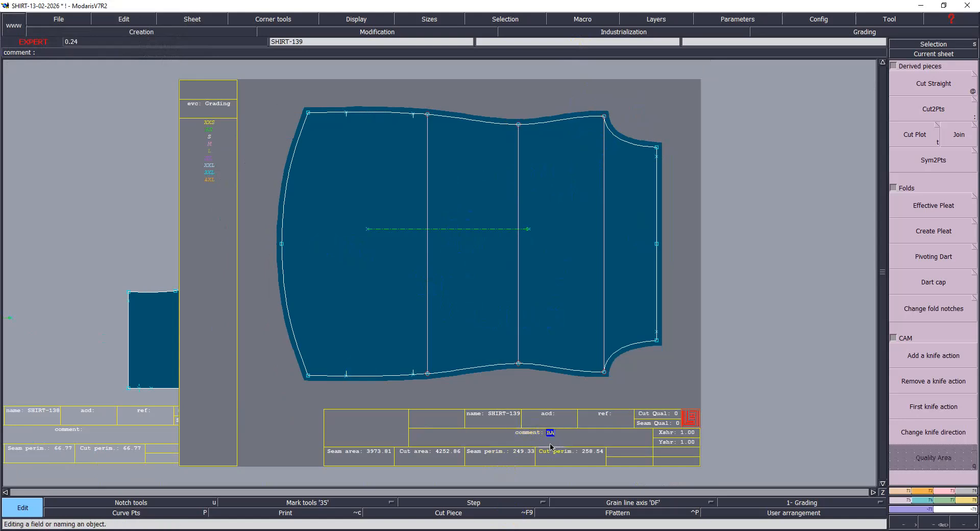
text(BACK X)
key(Return)
key(ctrl+s)
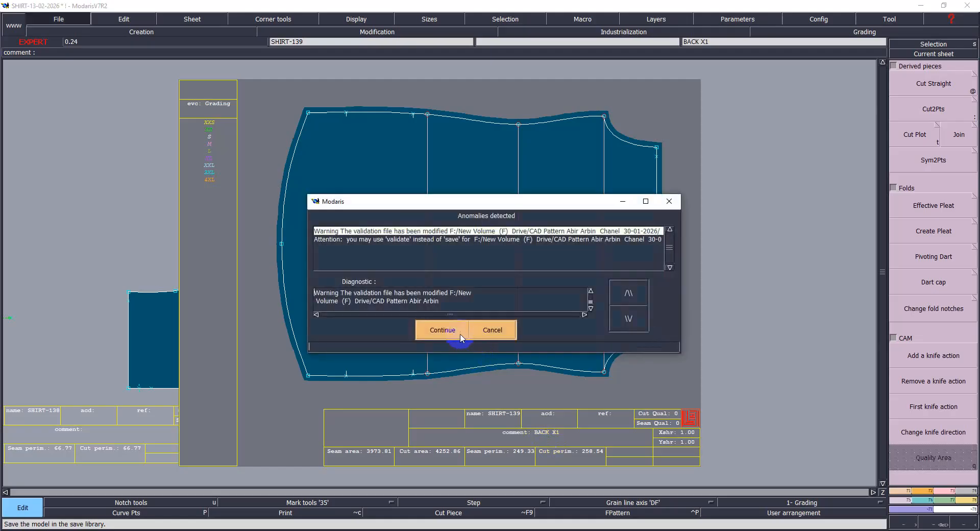
click(456, 332)
Step: Mirror the half yoke across its centre back line with Sym2Pts to make the full yoke piece
click(147, 312)
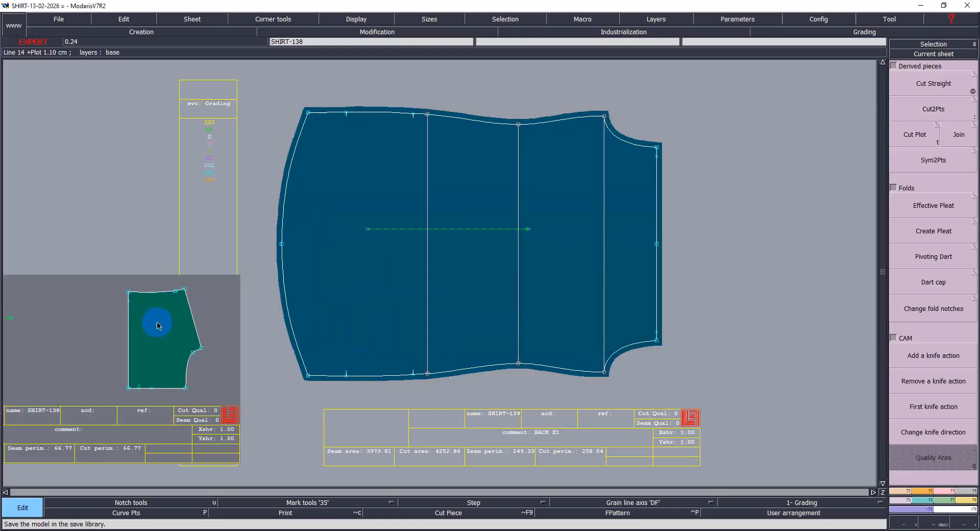
key(Home)
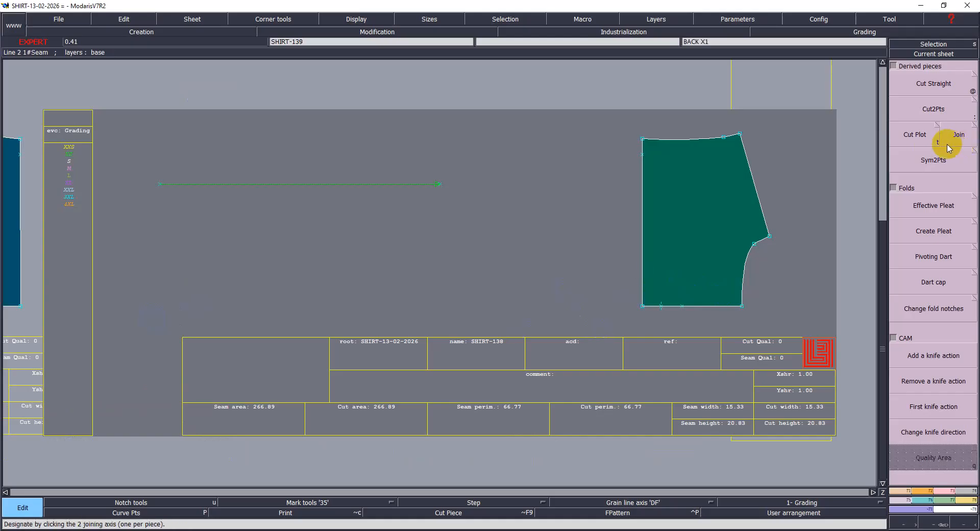
click(933, 160)
click(644, 305)
click(742, 306)
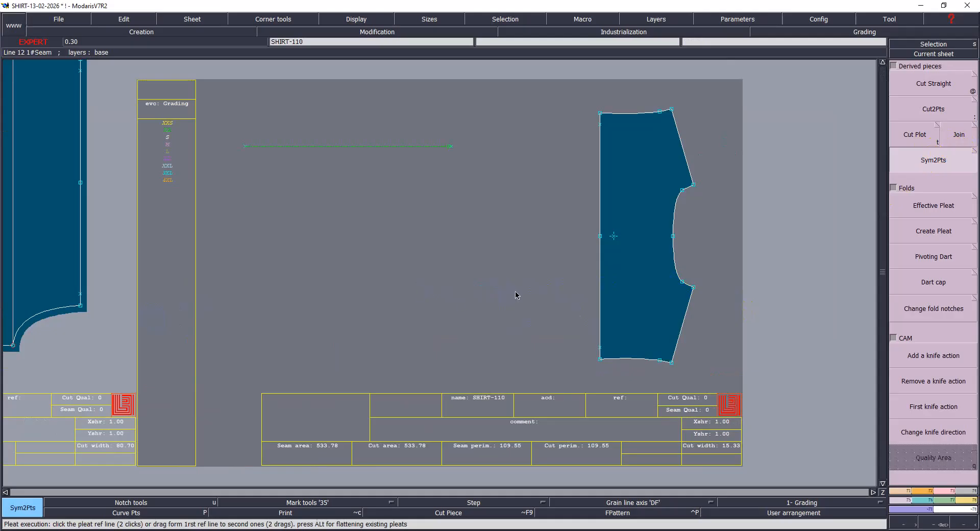
Step: Move the grain line inside the yoke, shorten it to fit the piece, and readjust the sheet to the piece size
key(m)
click(588, 223)
key(r)
click(460, 222)
click(609, 223)
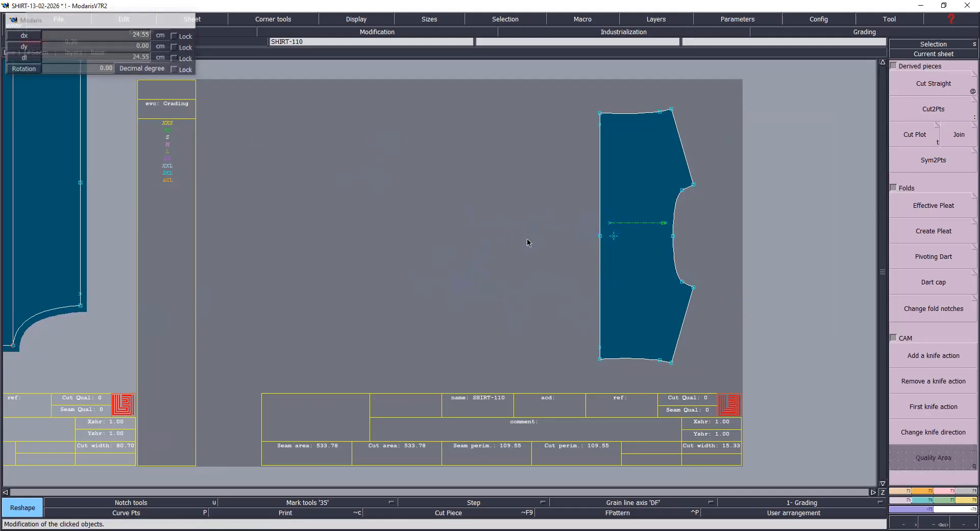
key(j)
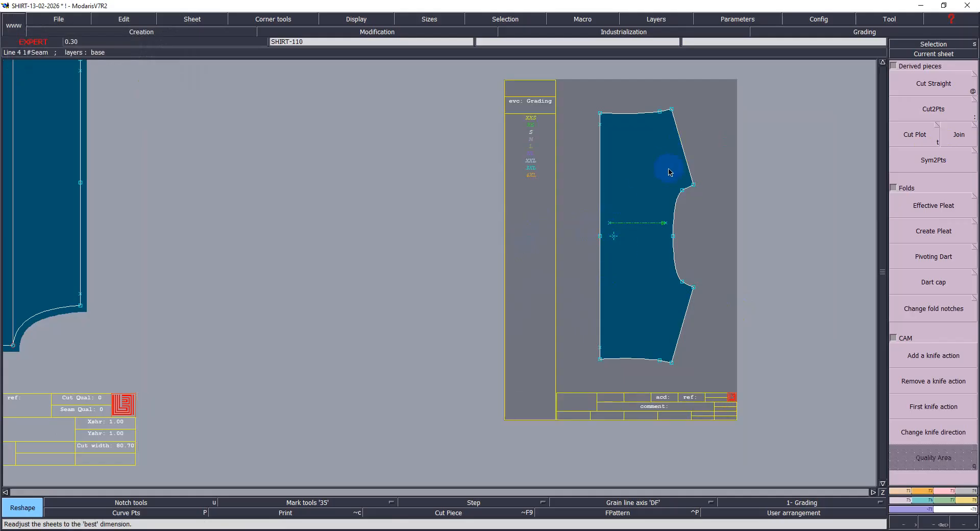
key(Home)
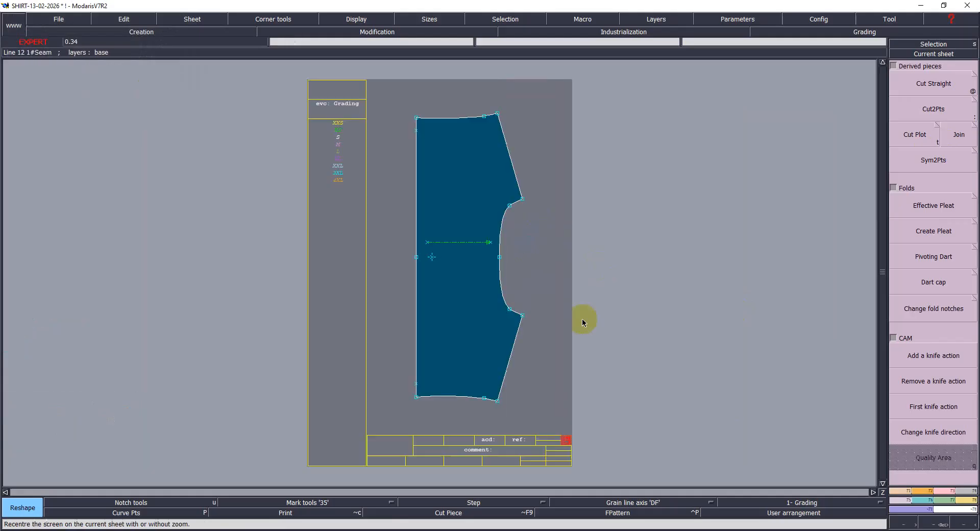
Step: Enter YOKE X1 as the yoke's comment and save the model
click(494, 447)
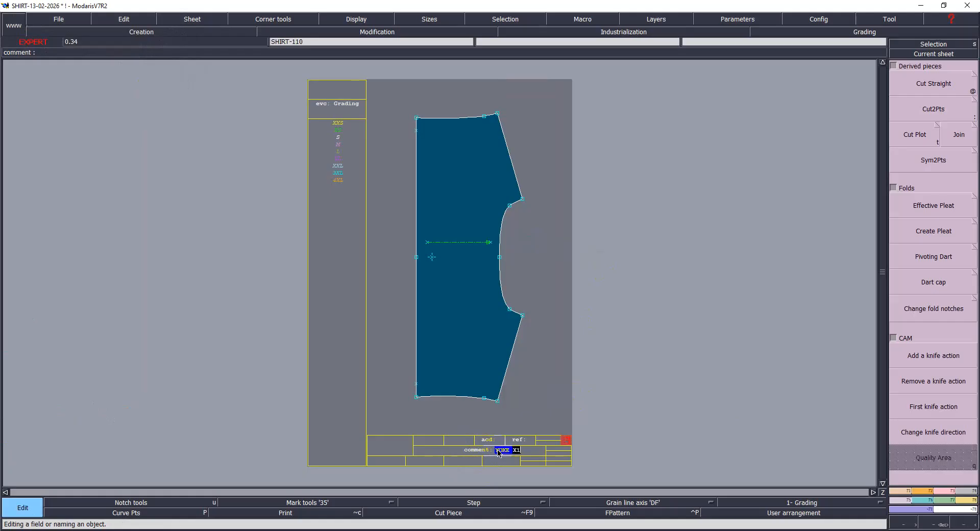
key(Return)
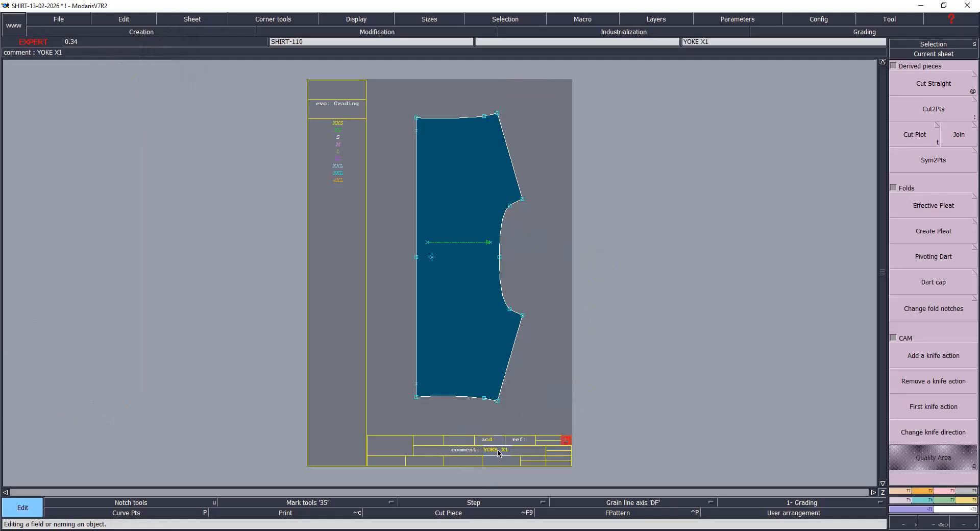
key(ctrl+s)
click(428, 328)
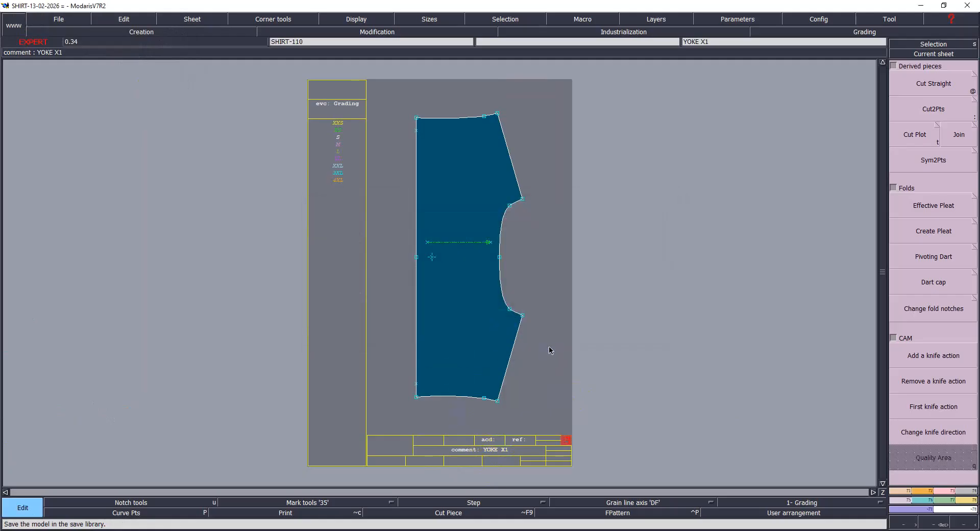
Step: Apply a 1.10 cm line seam allowance to all lines of the yoke
click(579, 476)
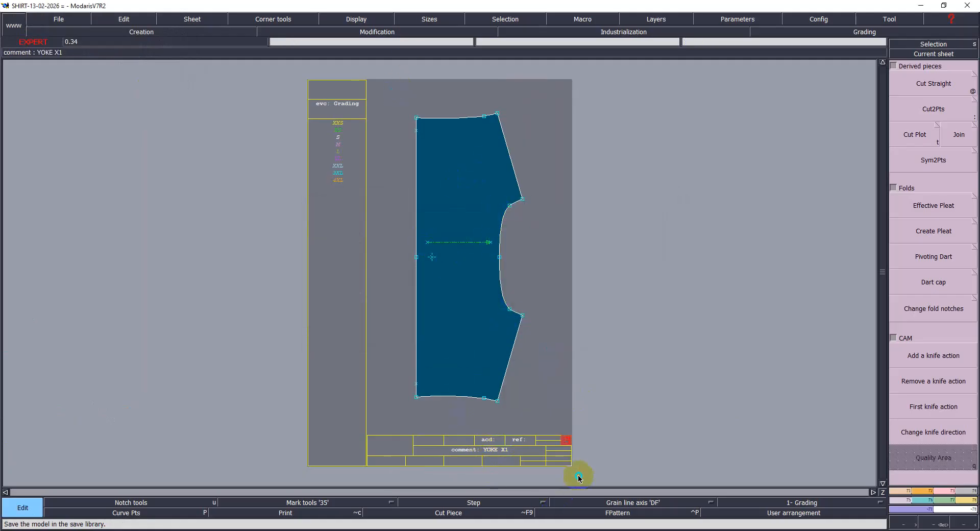
click(428, 473)
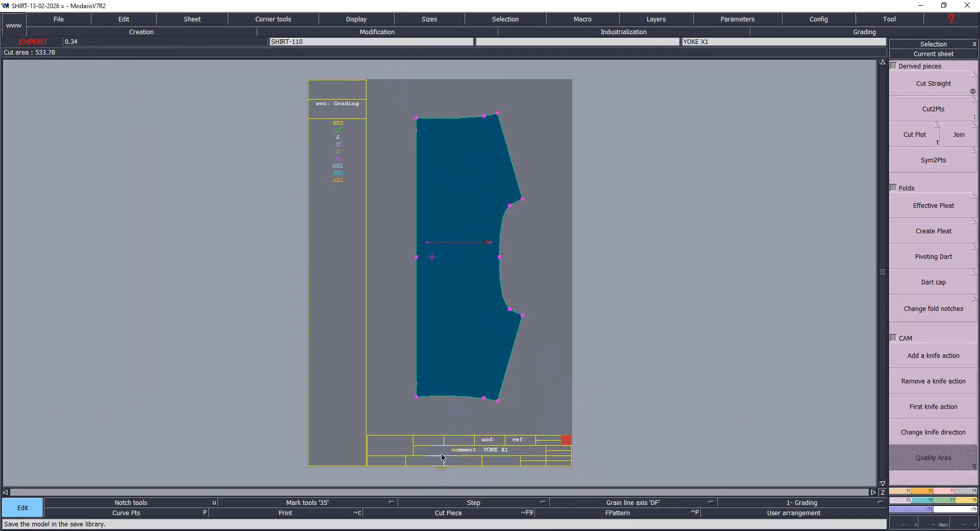
key(c)
click(433, 408)
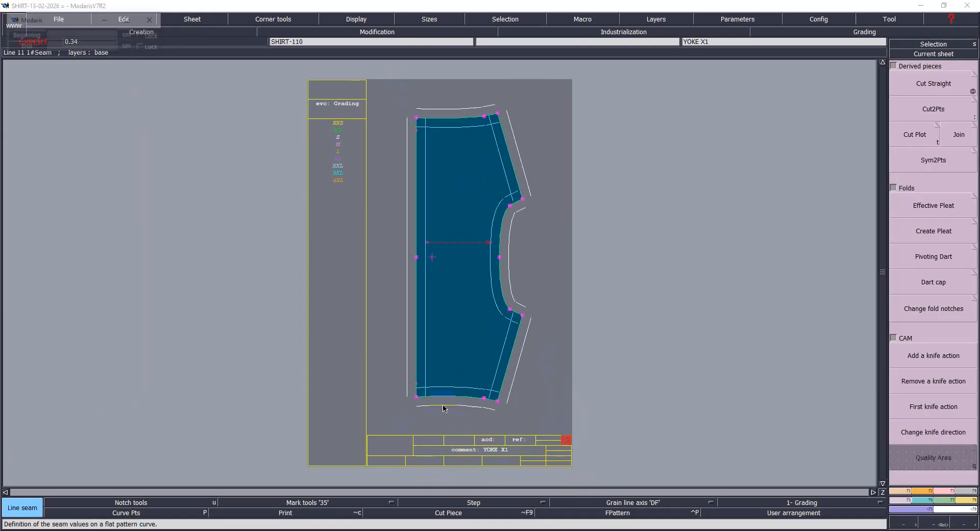
key(Return)
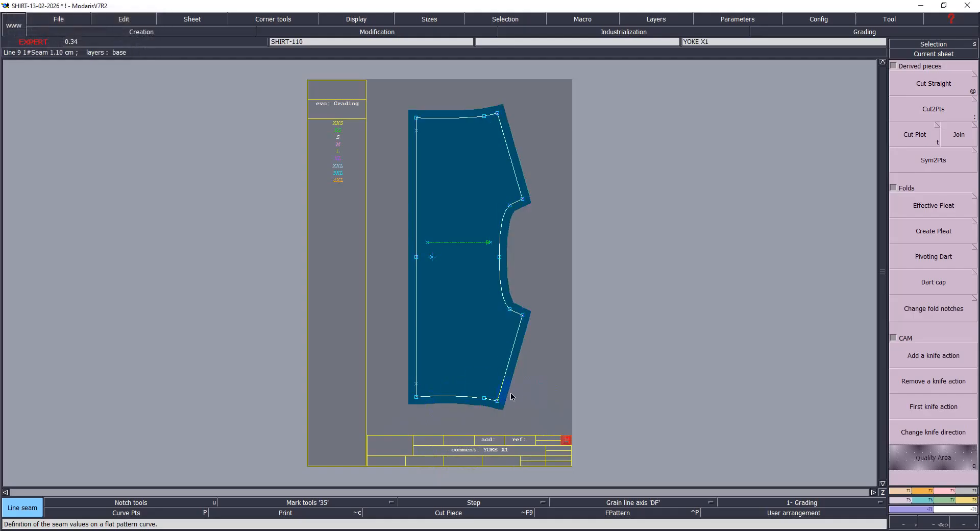
Step: Add notches at the yoke's shoulder points, neckline centre and back edge centre, and delete the leftover mark point near the back edge
key(u)
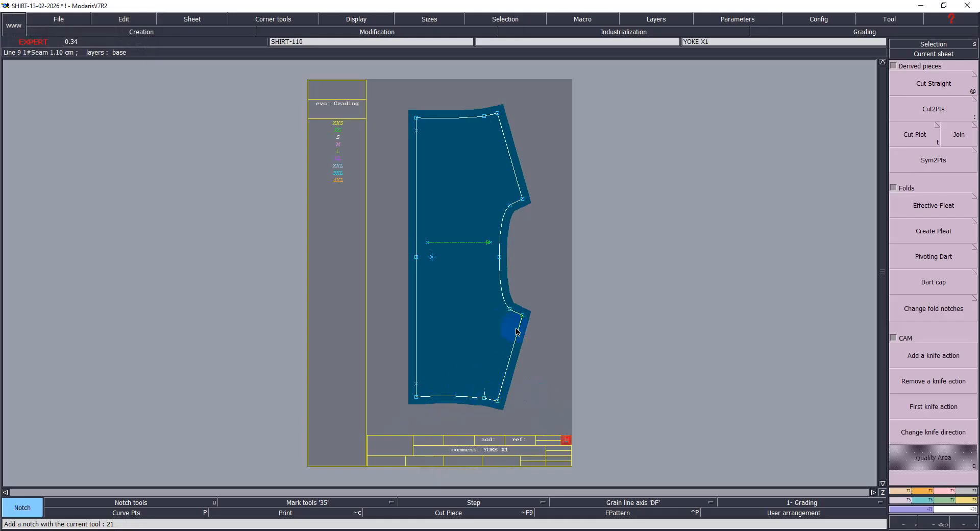
click(496, 259)
click(416, 261)
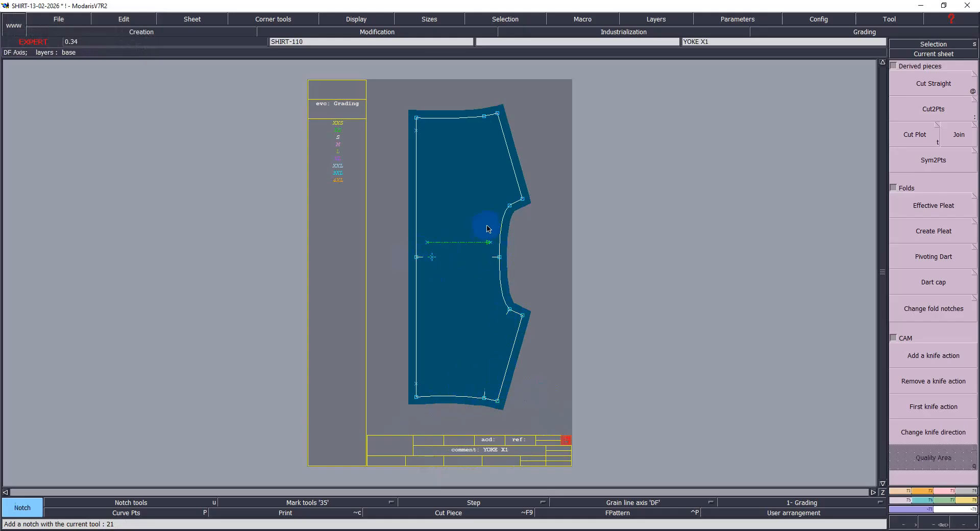
click(508, 200)
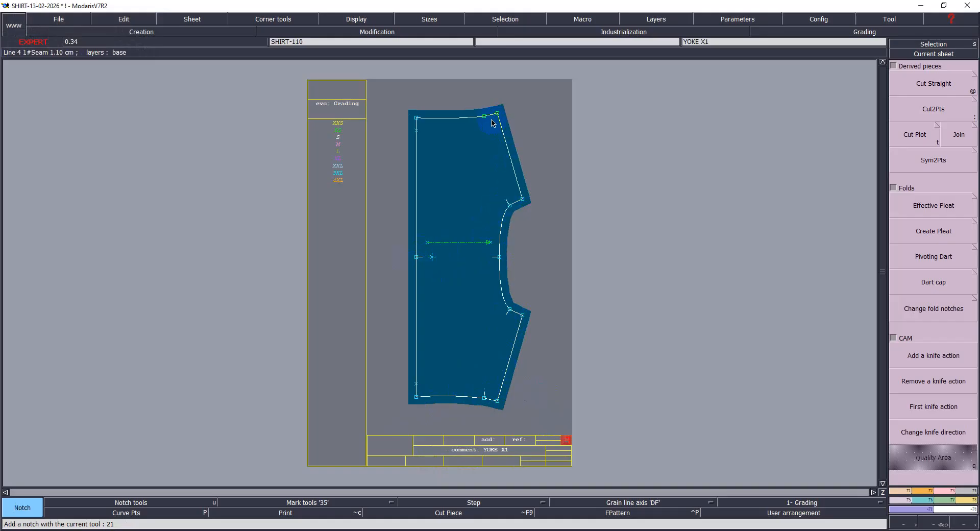
key(Delete)
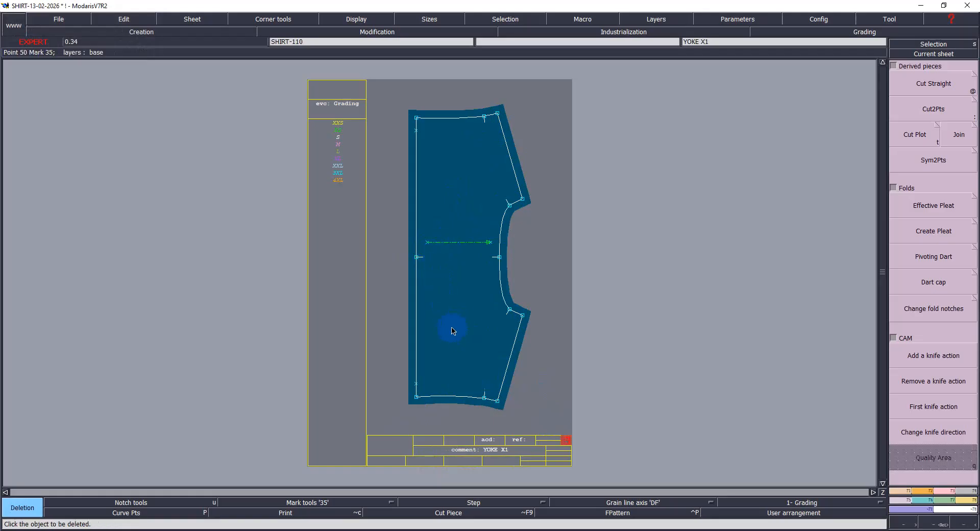
Step: Draw straight lines joining the yoke's two armhole notches and each armhole notch to its neckline notch, and save the model
key(b)
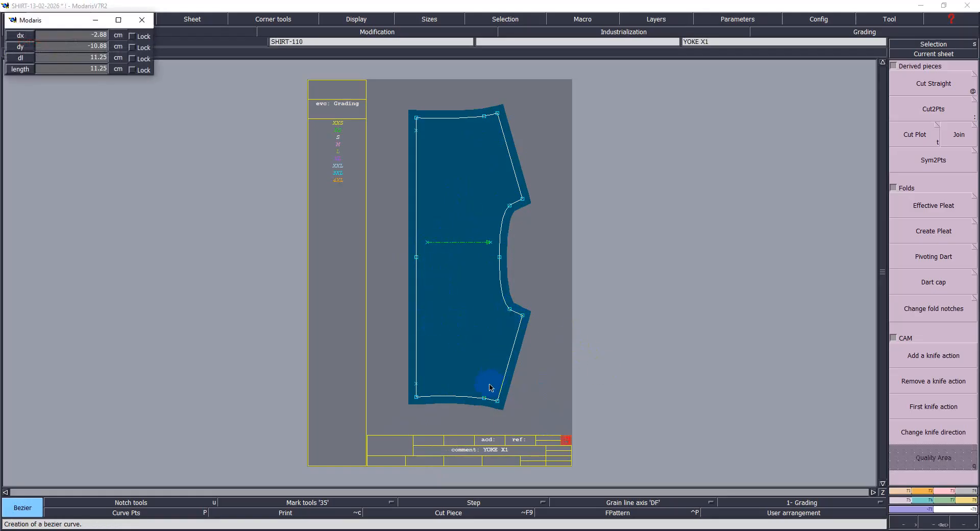
click(484, 397)
click(485, 117)
click(485, 116)
click(510, 206)
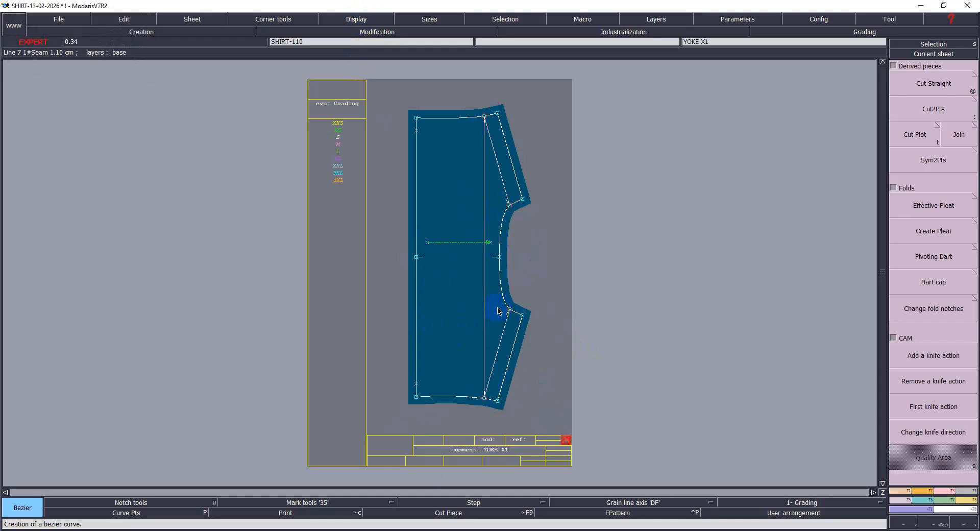
key(ctrl+s)
key(Return)
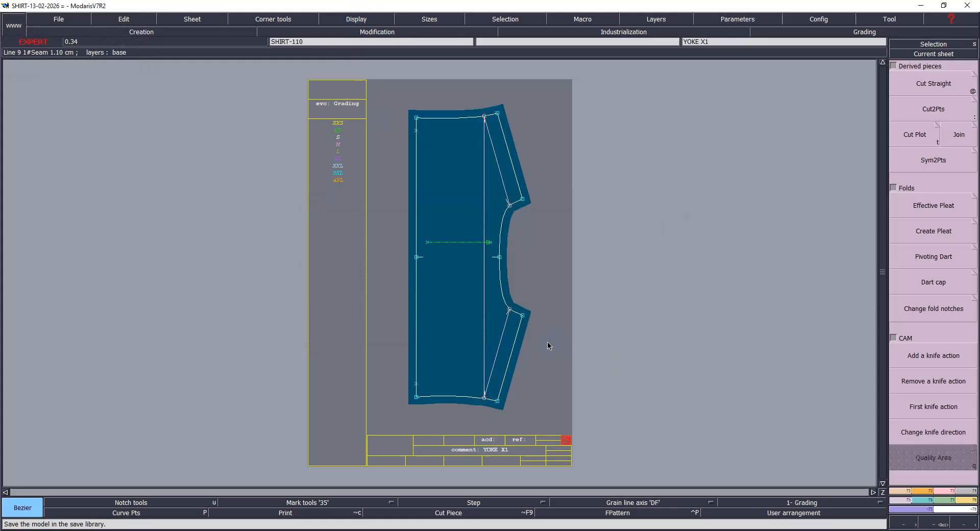
Step: Hide the title blocks and delete the three leftover intermediate sheets between the sleeve and the full back
key(ctrl+u)
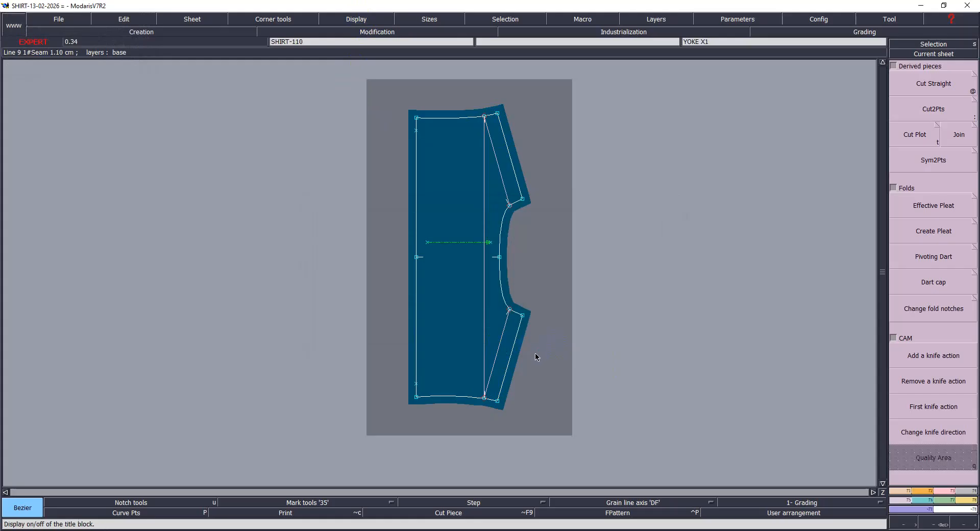
key(j)
key(ctrl+u)
key(Delete)
click(464, 322)
click(529, 323)
click(595, 321)
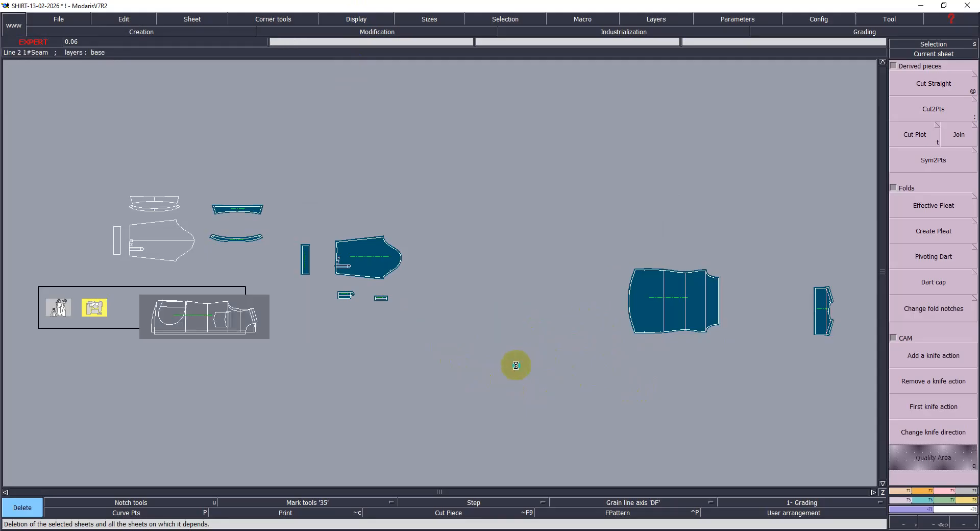
Step: Arrange the full back above the sleeve with the yoke beside it, and save the model
key(space)
click(687, 312)
click(374, 191)
click(822, 294)
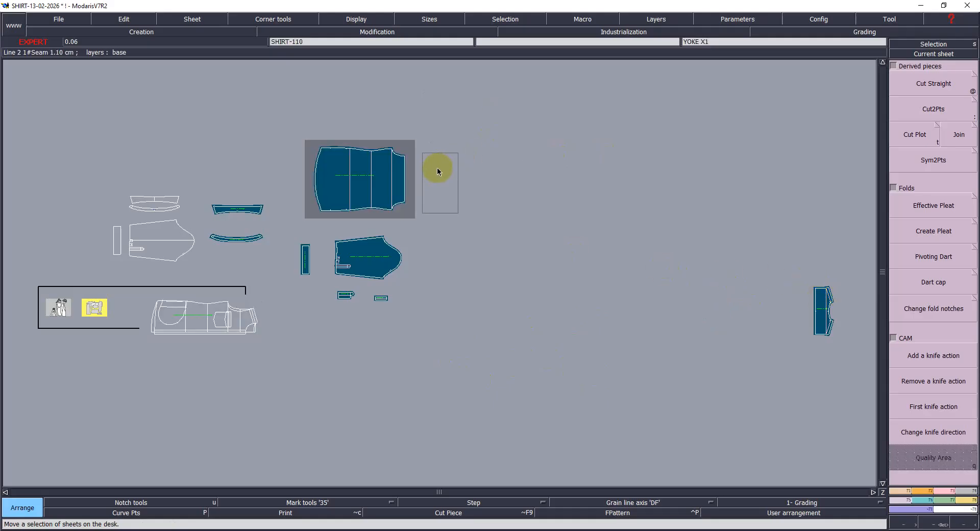
click(438, 169)
click(223, 327)
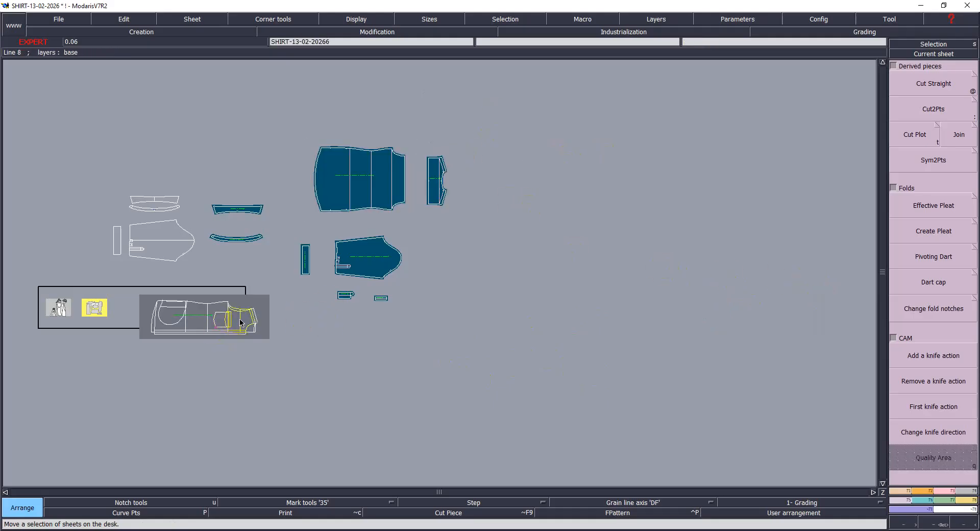
key(ctrl+s)
click(440, 328)
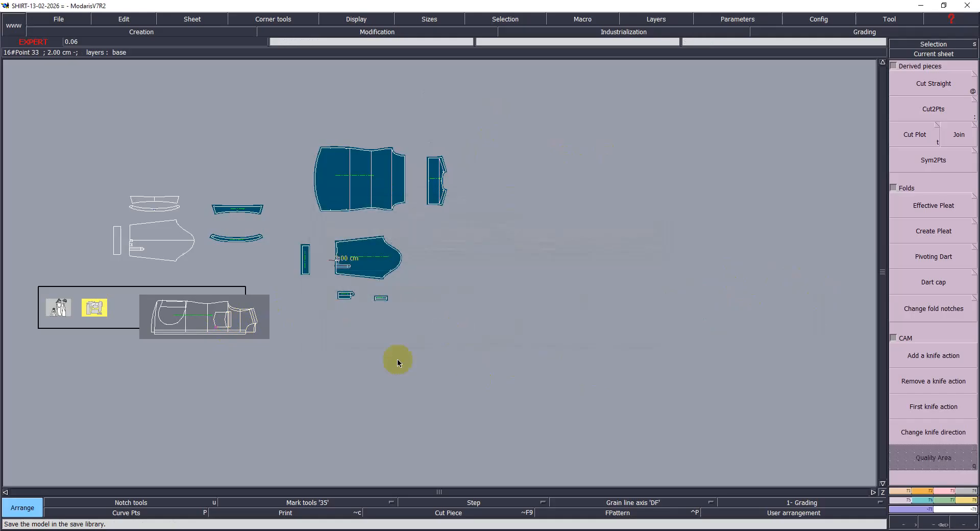
key(Home)
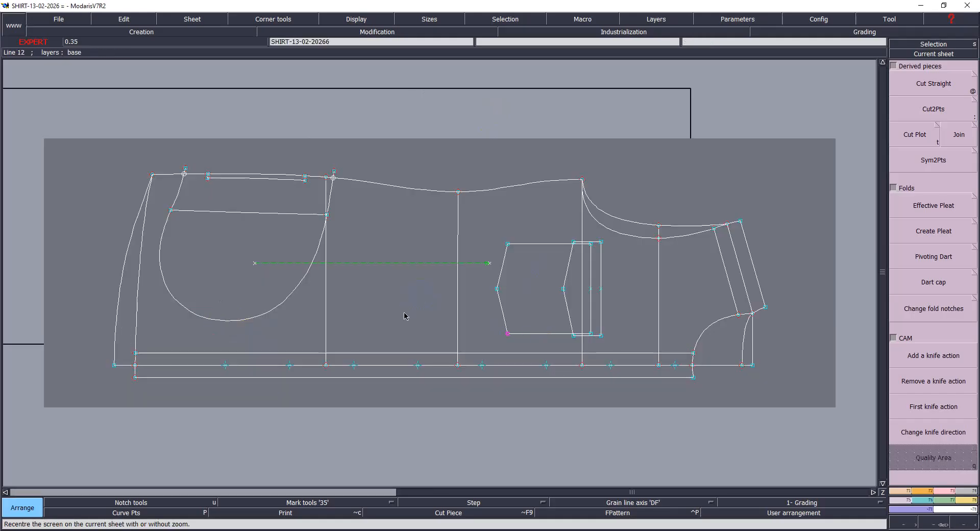
drag(84, 122, 800, 424)
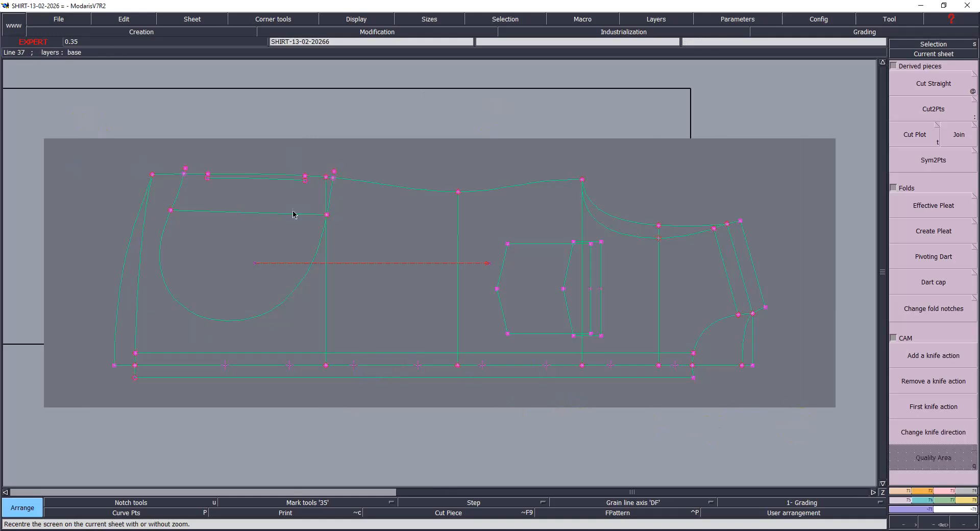
mouse_move(150, 297)
mouse_down()
mouse_move(201, 193)
mouse_move(239, 179)
mouse_move(238, 338)
mouse_move(228, 365)
mouse_move(341, 356)
mouse_move(346, 192)
mouse_move(311, 190)
mouse_move(505, 222)
mouse_move(567, 221)
mouse_move(624, 264)
mouse_move(617, 255)
mouse_up()
key(ctrl+z)
Step: Delete the cross line running down from the underarm point on the front draft and extract the front body, including its inner lines, as a piece
key(Delete)
click(582, 228)
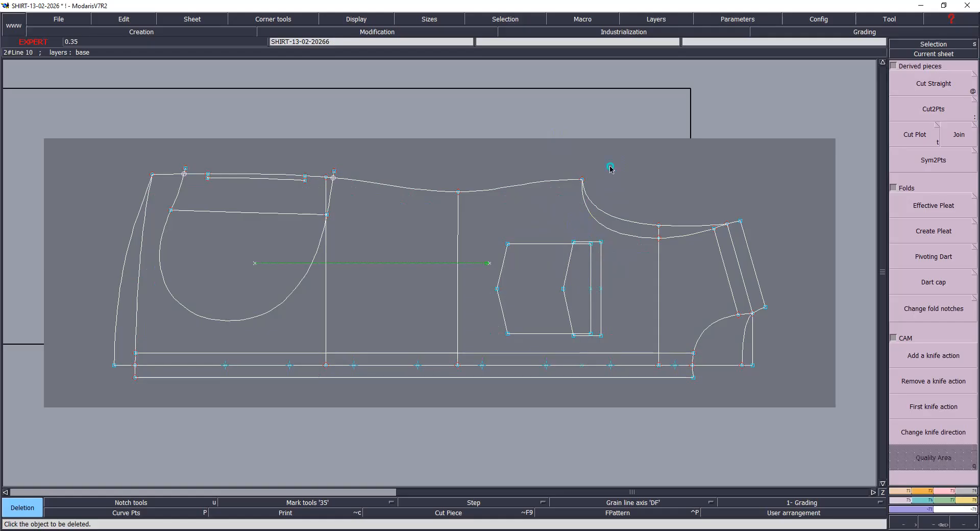
drag(60, 148, 794, 407)
key(x)
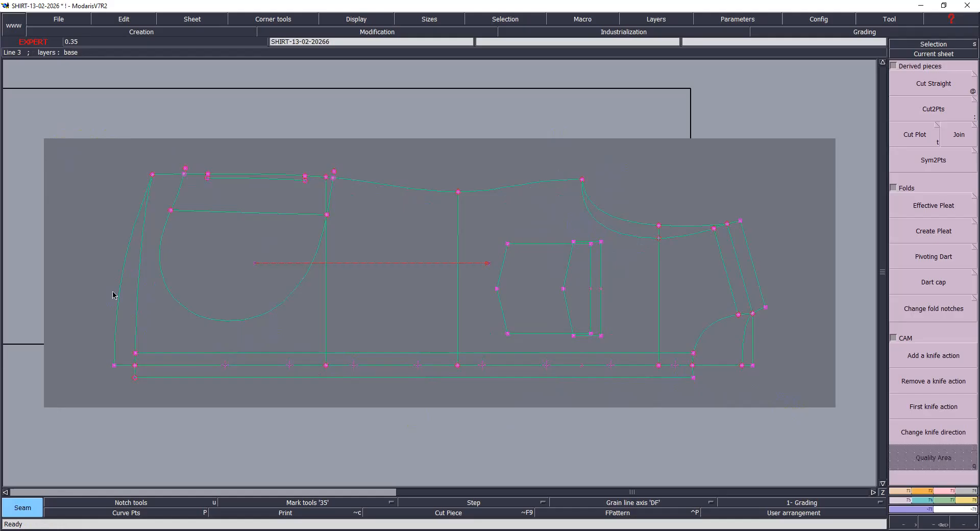
mouse_move(152, 307)
mouse_down()
mouse_move(257, 205)
mouse_move(269, 179)
mouse_move(231, 367)
mouse_move(362, 324)
mouse_move(330, 189)
mouse_move(484, 218)
mouse_up()
mouse_move(279, 284)
mouse_down()
mouse_move(424, 337)
mouse_move(405, 355)
mouse_move(522, 358)
mouse_move(516, 320)
mouse_move(630, 252)
mouse_move(623, 248)
mouse_move(675, 307)
mouse_move(677, 355)
mouse_move(695, 299)
mouse_move(704, 302)
mouse_up()
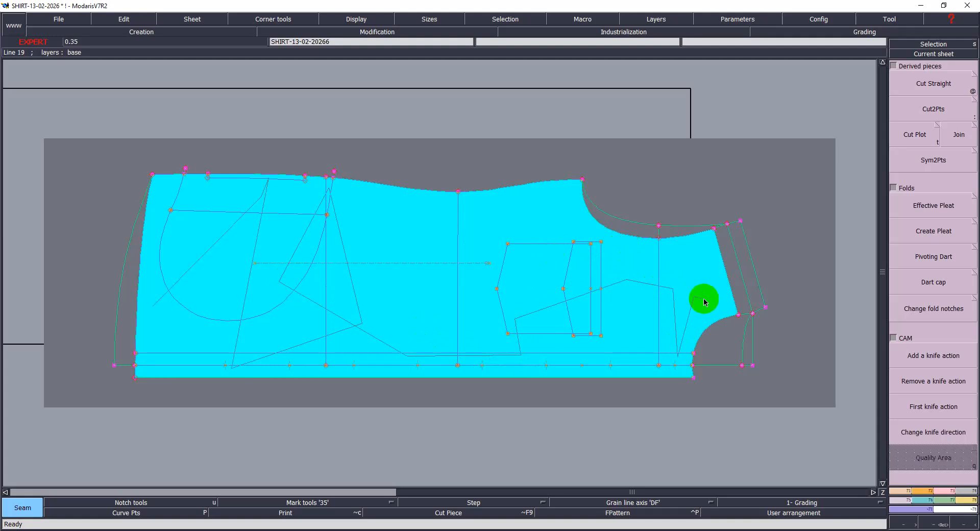
drag(705, 302, 705, 302)
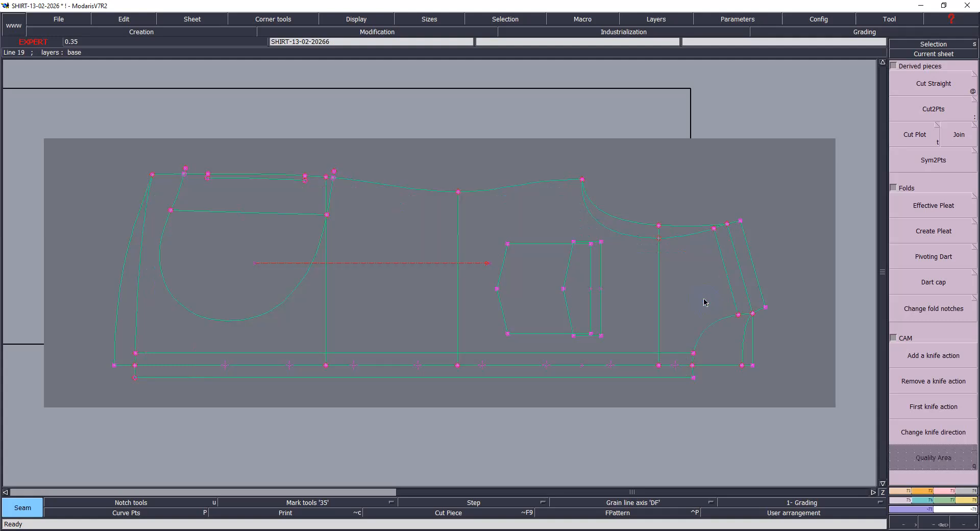
Step: Extract the side pocket bag, its facing, the chest pocket and the pocket flap from the front draft as separate pieces, and save the model
mouse_move(259, 181)
mouse_down()
mouse_move(265, 190)
mouse_move(328, 188)
mouse_up()
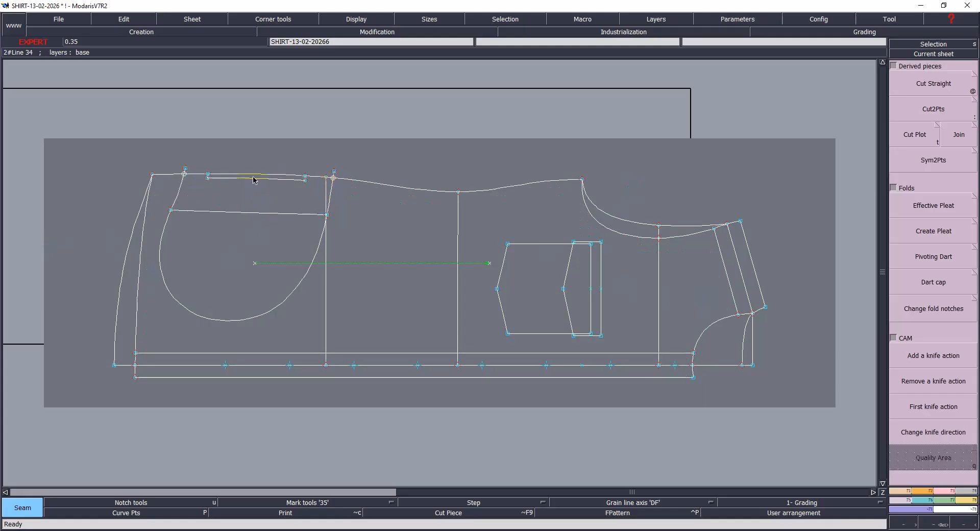
mouse_move(255, 178)
mouse_down()
mouse_move(228, 249)
mouse_move(329, 185)
mouse_up()
drag(572, 272, 596, 267)
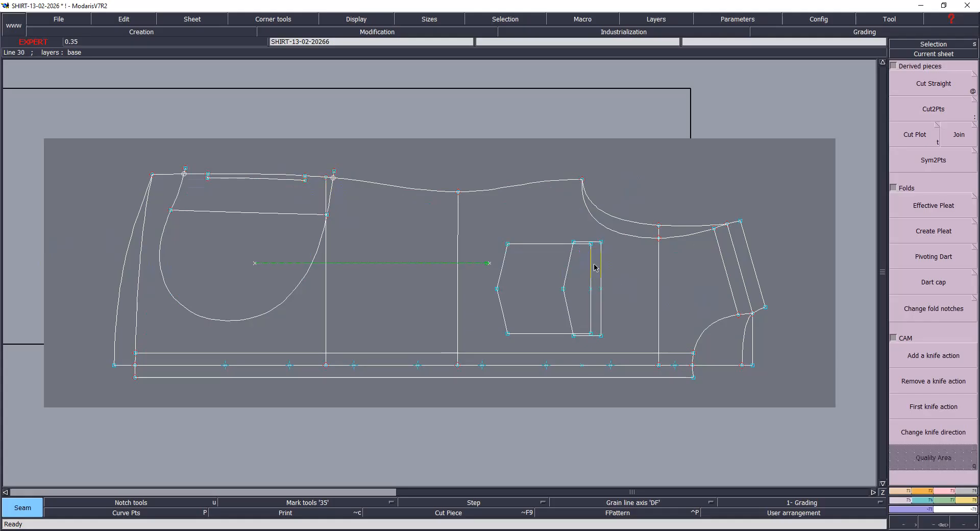
click(608, 423)
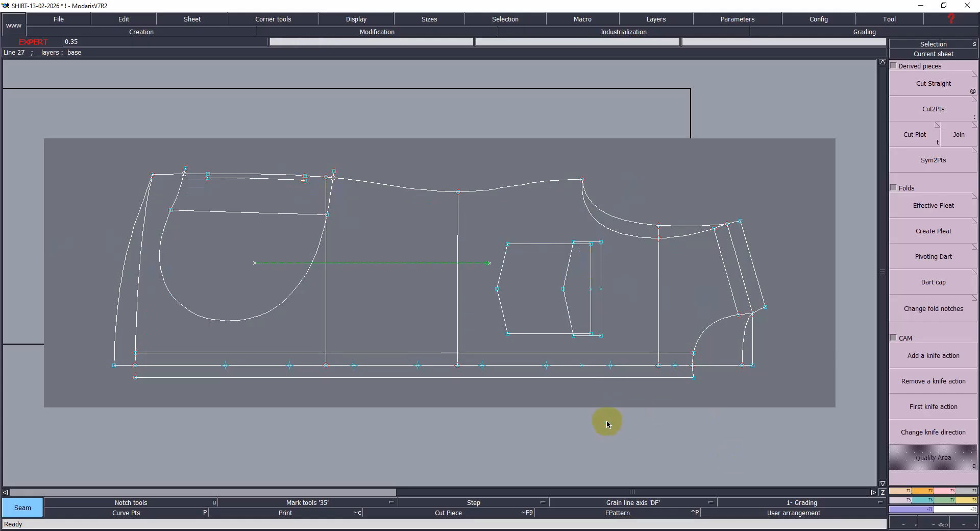
key(ctrl+s)
click(447, 335)
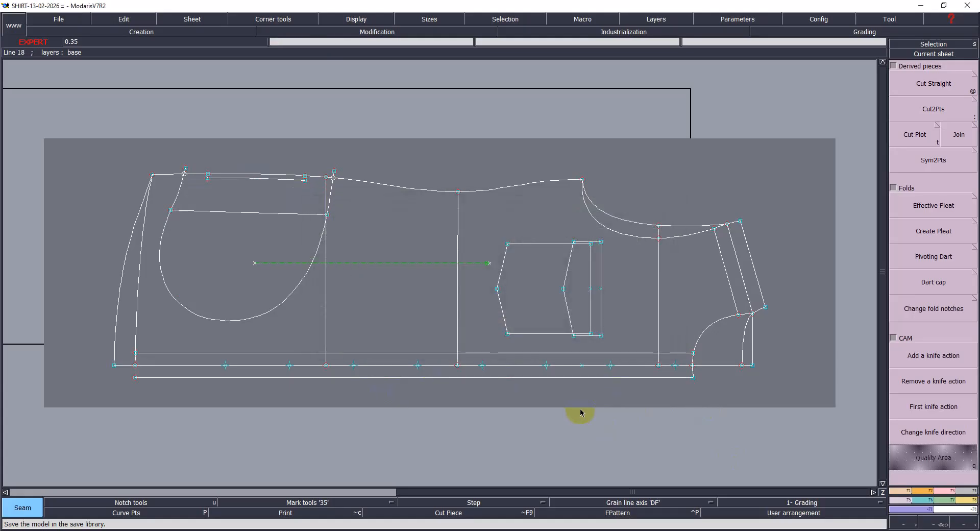
Step: Delete the oversized grain lines belonging to the pocket facing, pocket bag, chest pocket and pocket flap pieces
key(j)
click(565, 393)
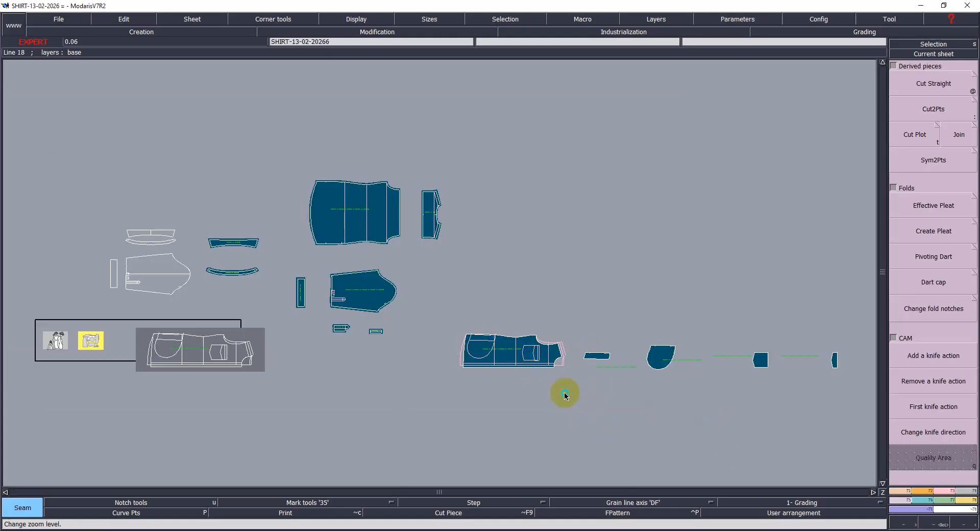
key(Delete)
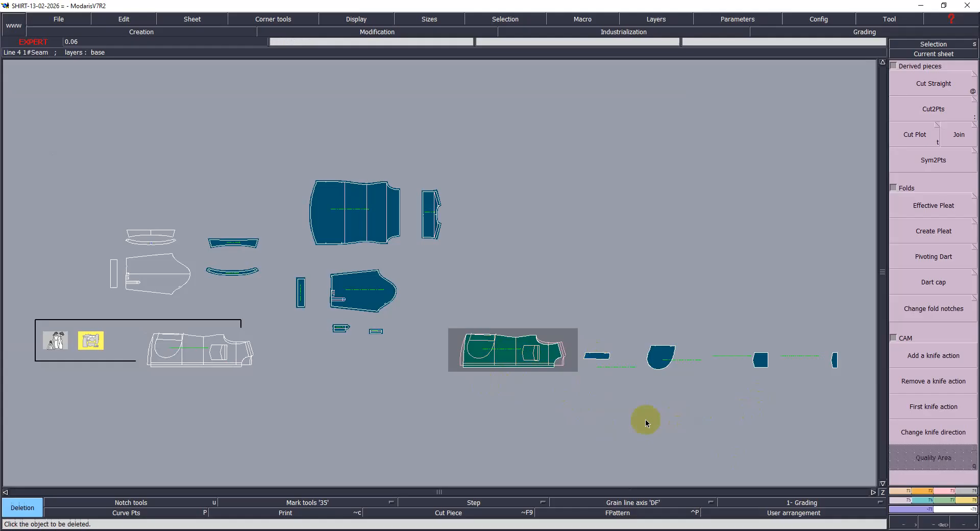
click(617, 367)
click(703, 358)
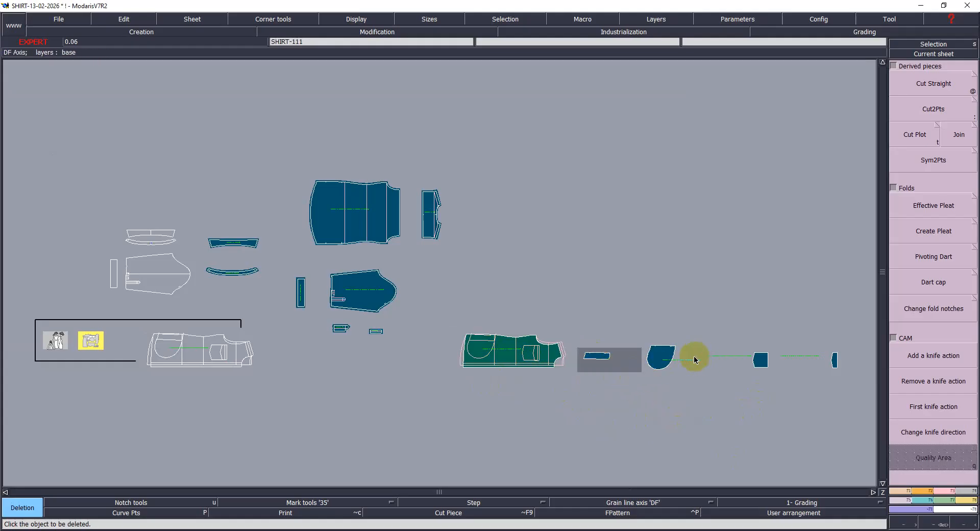
click(717, 356)
click(798, 356)
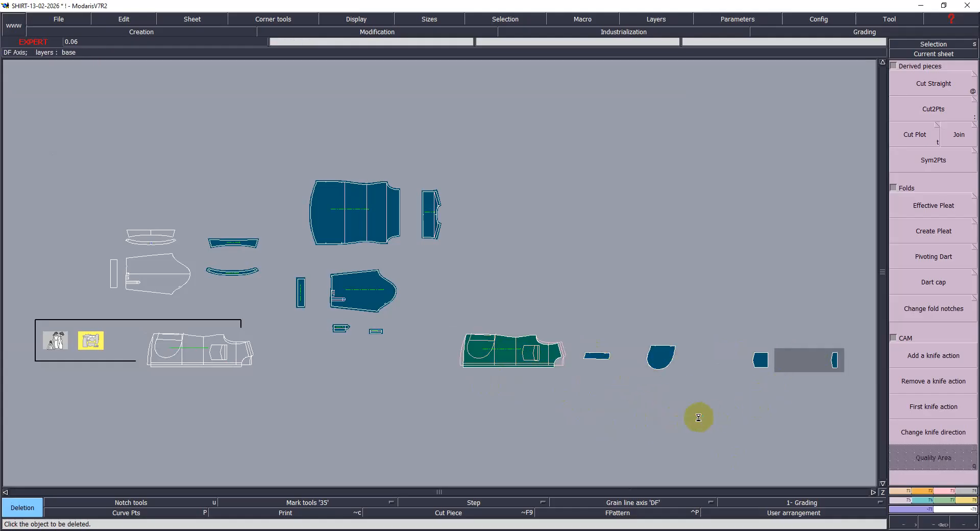
Step: Arrange the front piece beside the sleeve, with the pocket bag below it
key(w)
click(517, 357)
click(488, 288)
click(700, 355)
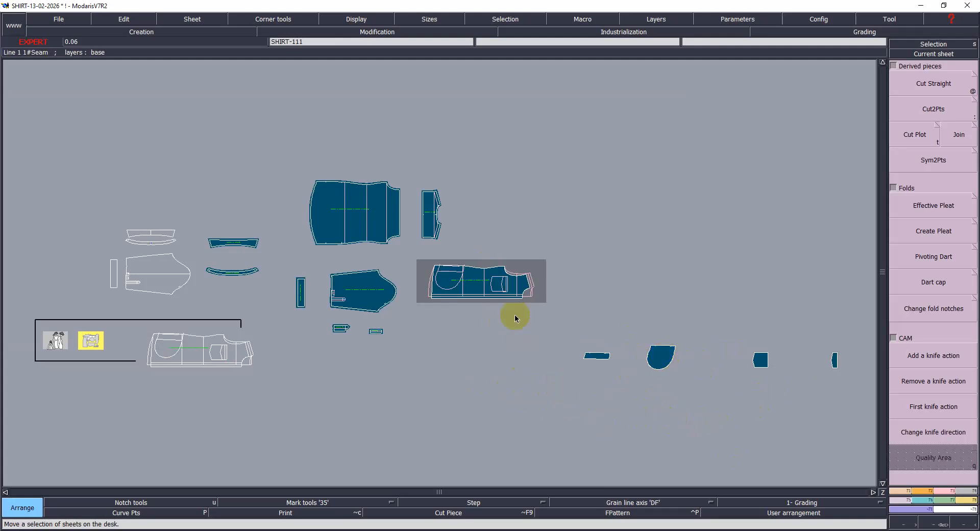
click(442, 325)
Step: Line up the pocket facing, chest pocket and pocket flap in a row beside the pocket bag, and save the model
click(613, 356)
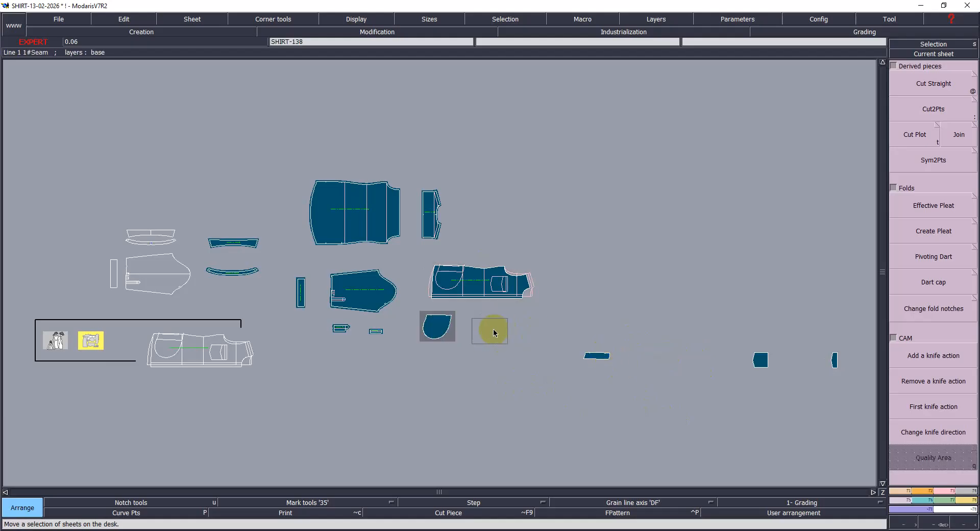
click(478, 326)
click(751, 360)
click(523, 330)
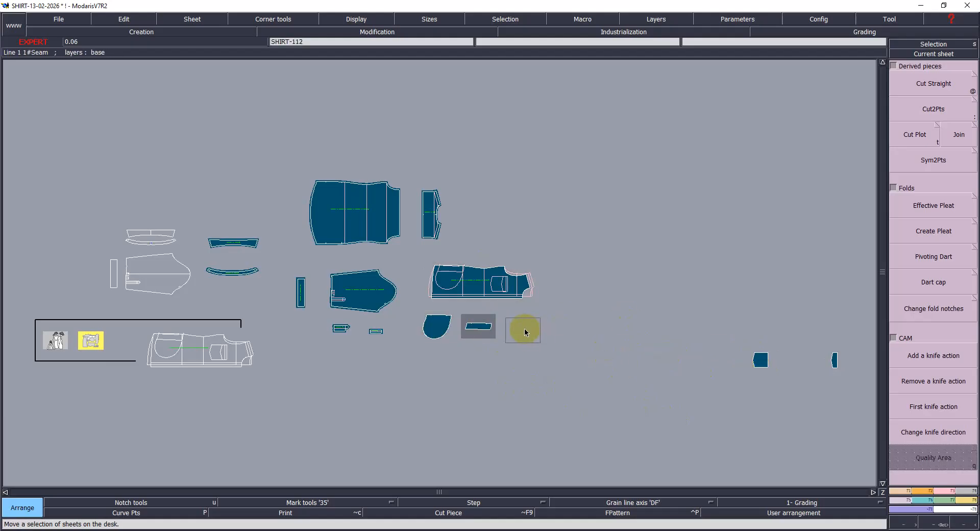
click(836, 360)
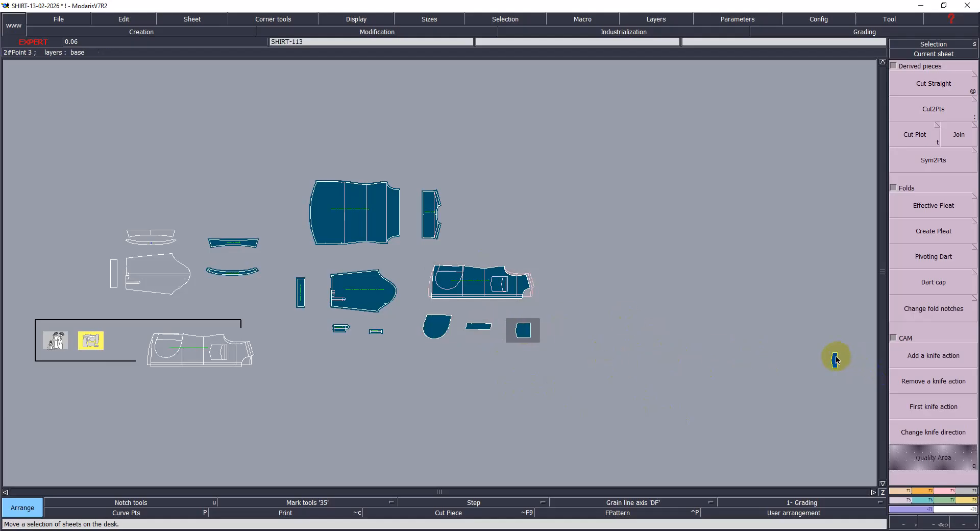
click(568, 326)
key(ctrl+s)
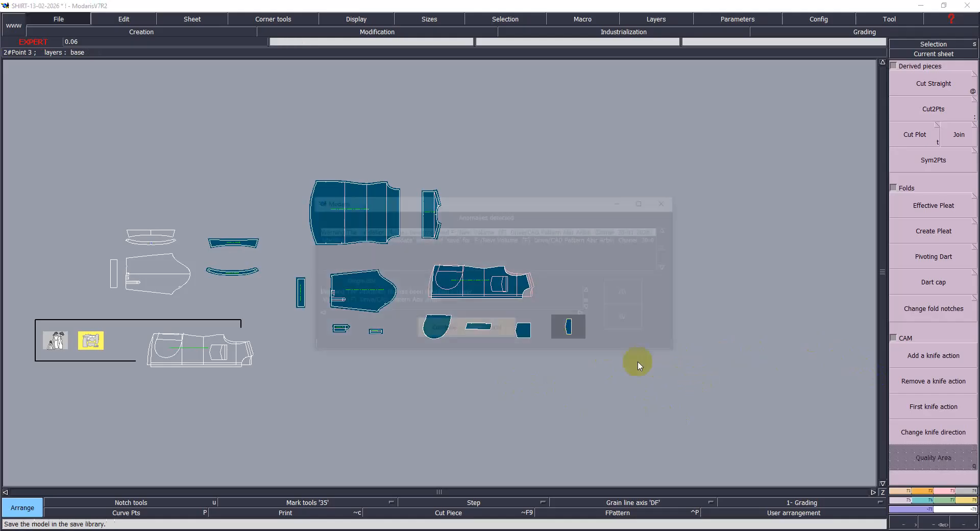
click(435, 331)
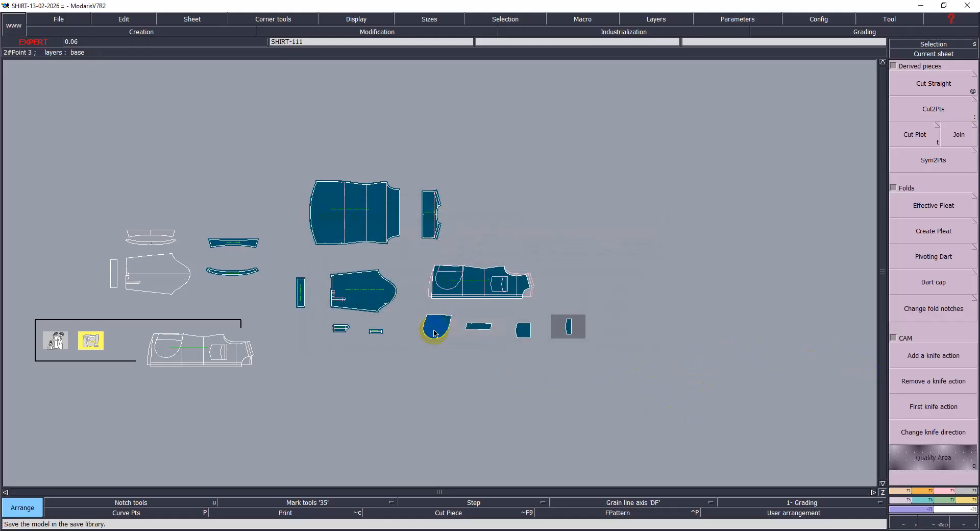
key(Return)
drag(413, 254, 594, 375)
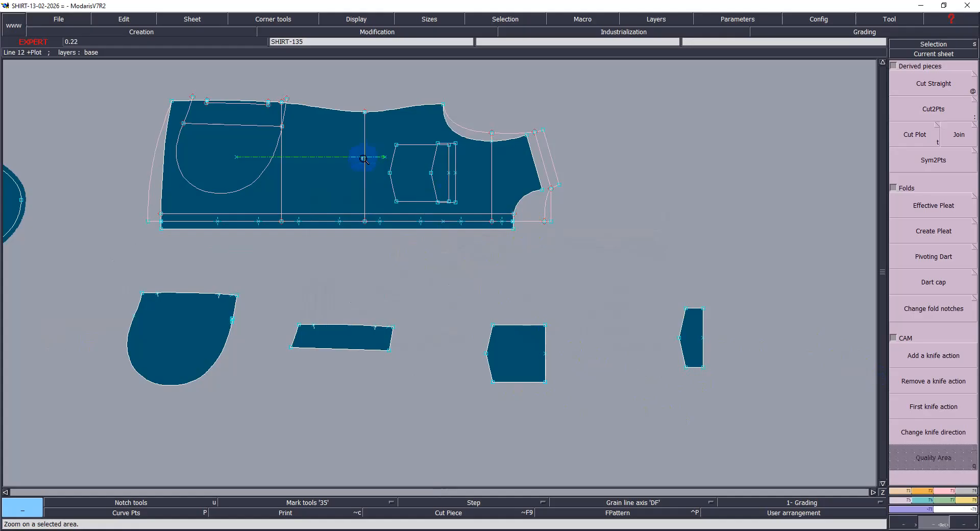
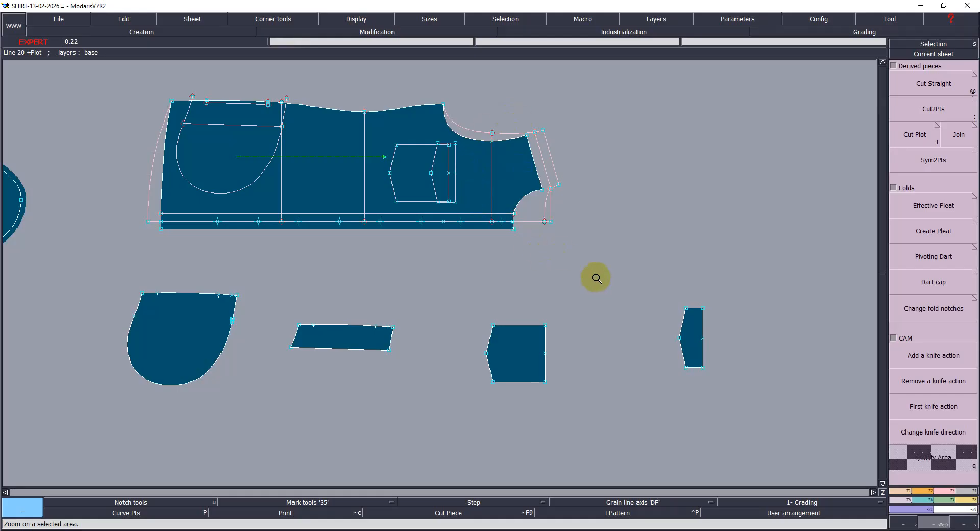
key(ctrl+s)
click(434, 329)
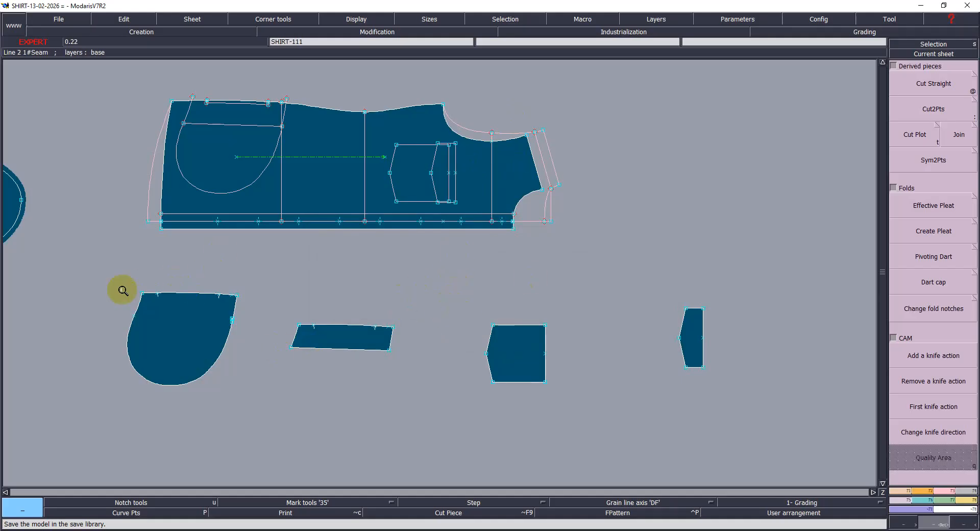
Step: Add a 1.10 cm seam allowance around the pocket bag and the pocket facing
click(212, 377)
click(273, 388)
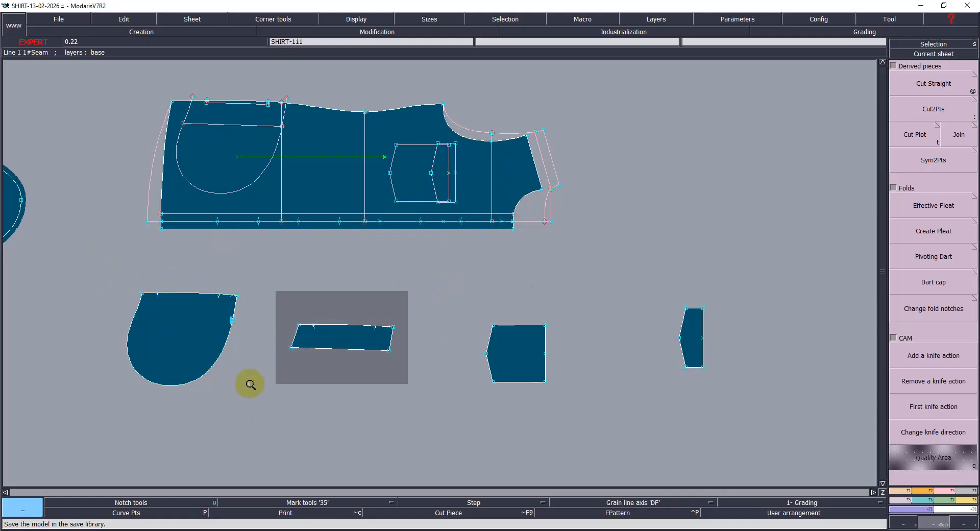
drag(111, 248, 239, 414)
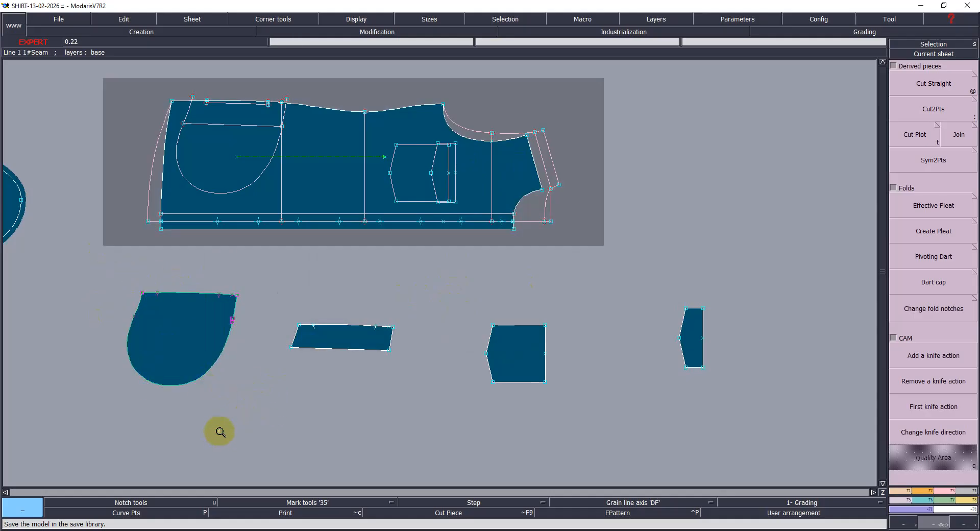
key(c)
click(187, 384)
key(Down)
key(Return)
click(366, 350)
key(Return)
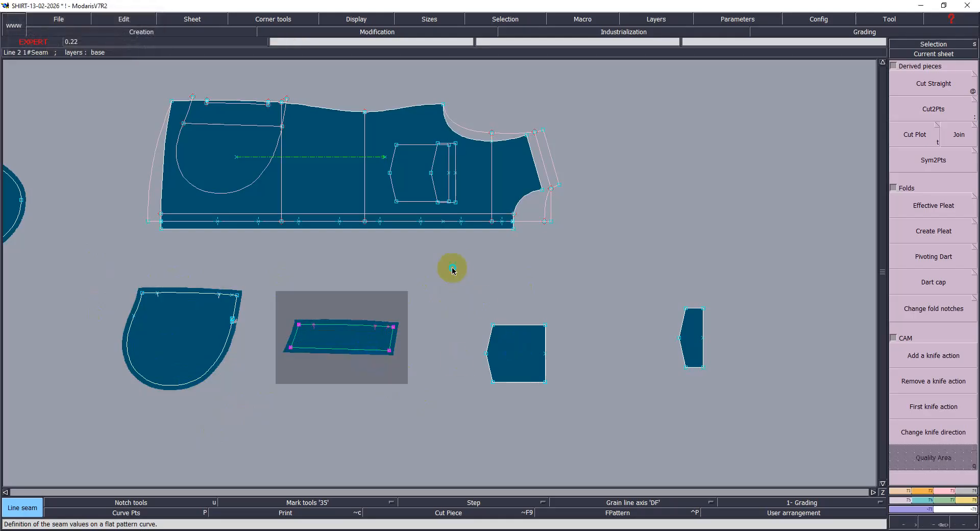
Step: Add a 1.10 cm seam allowance around the chest pocket and the pocket flap
click(524, 384)
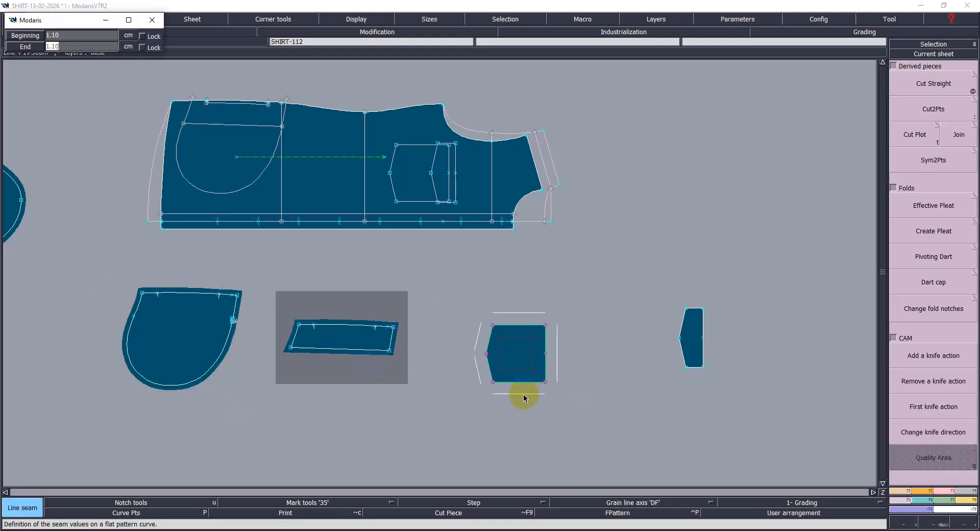
key(Return)
drag(646, 260, 749, 408)
click(694, 372)
key(Return)
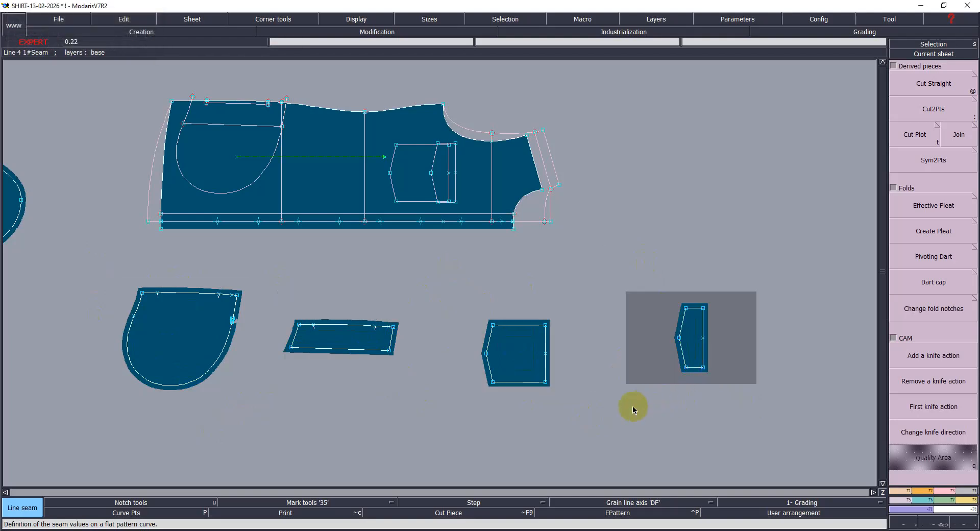
Step: Draw horizontal grain lines on the pocket bag (about 16 cm long), pocket facing, chest pocket and pocket flap
click(185, 333)
key(a)
click(143, 331)
ctrl+click(215, 338)
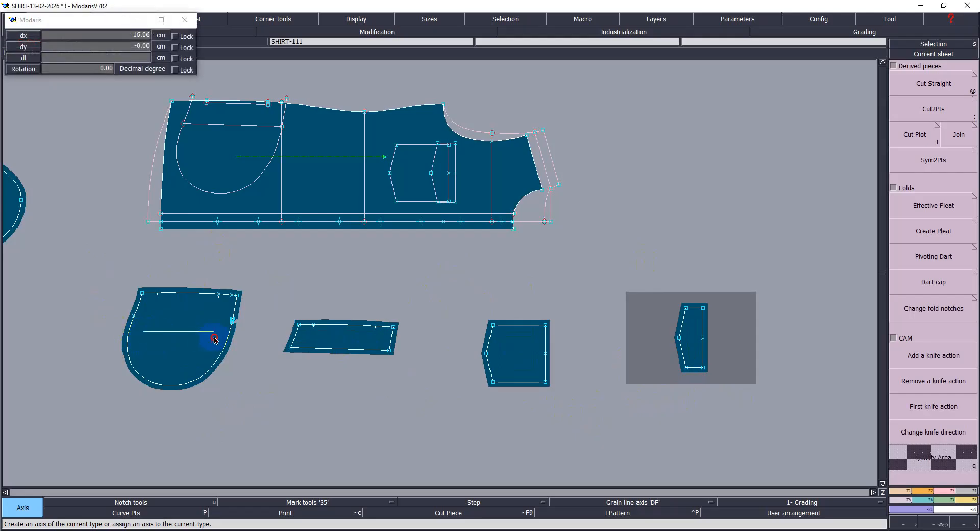
click(319, 335)
click(365, 335)
click(498, 356)
click(550, 351)
click(677, 356)
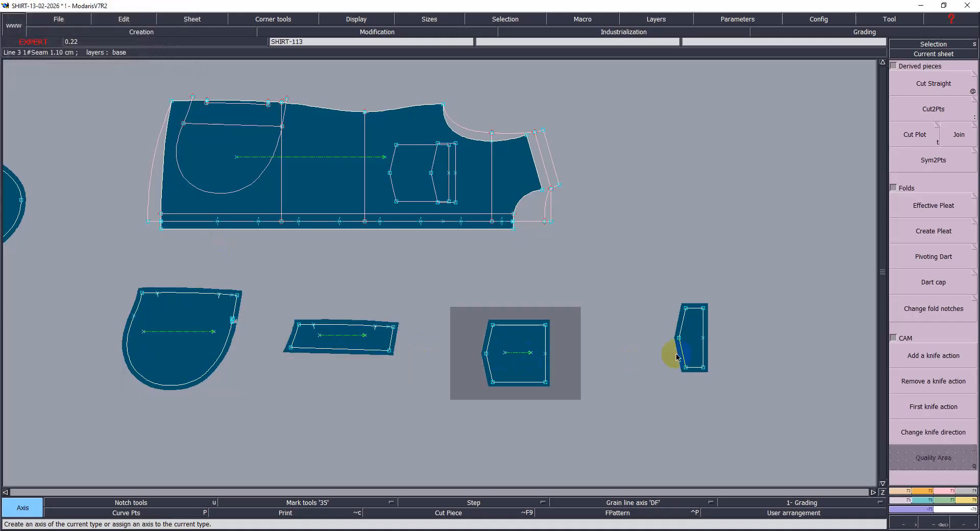
click(686, 338)
click(703, 337)
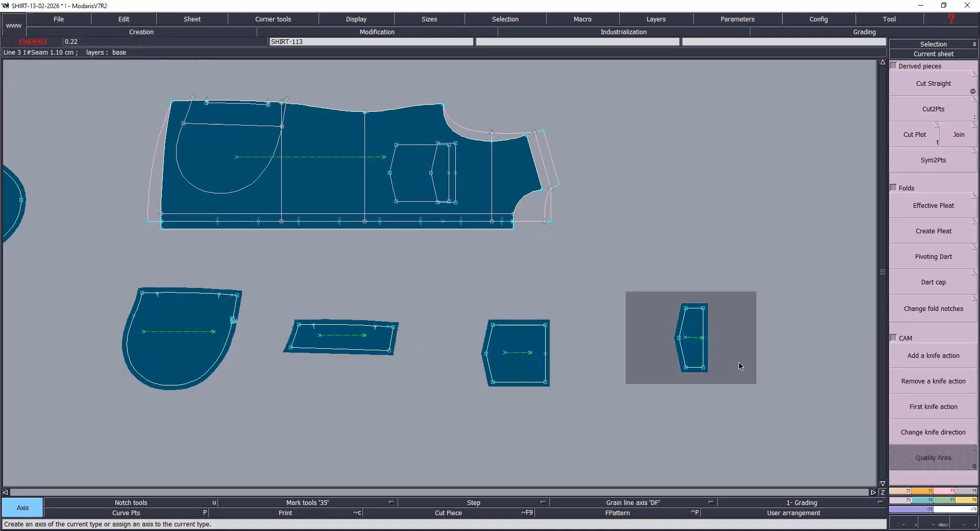
Step: Replace the pocket flap's grain line with a shorter horizontal one that stays within the flap's outline
key(ctrl+z)
click(680, 338)
click(692, 339)
key(ctrl+z)
click(686, 337)
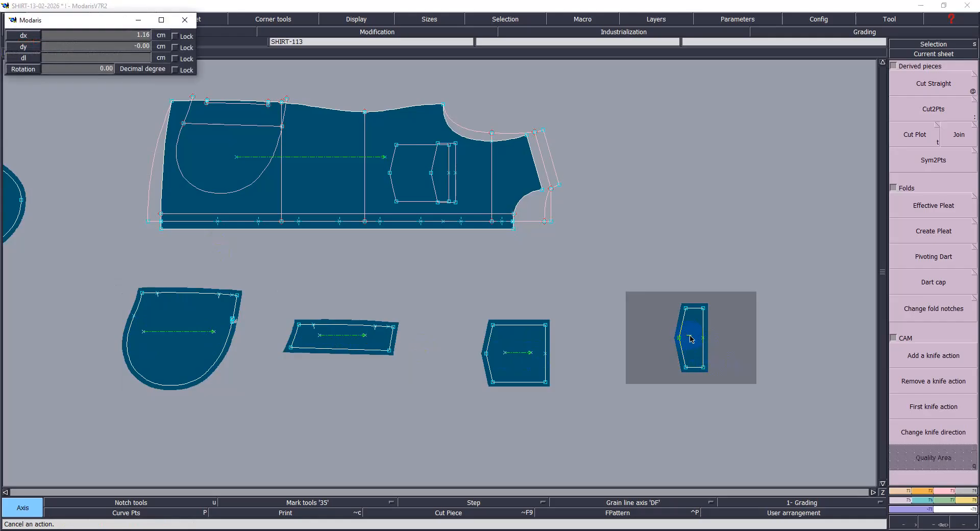
click(697, 338)
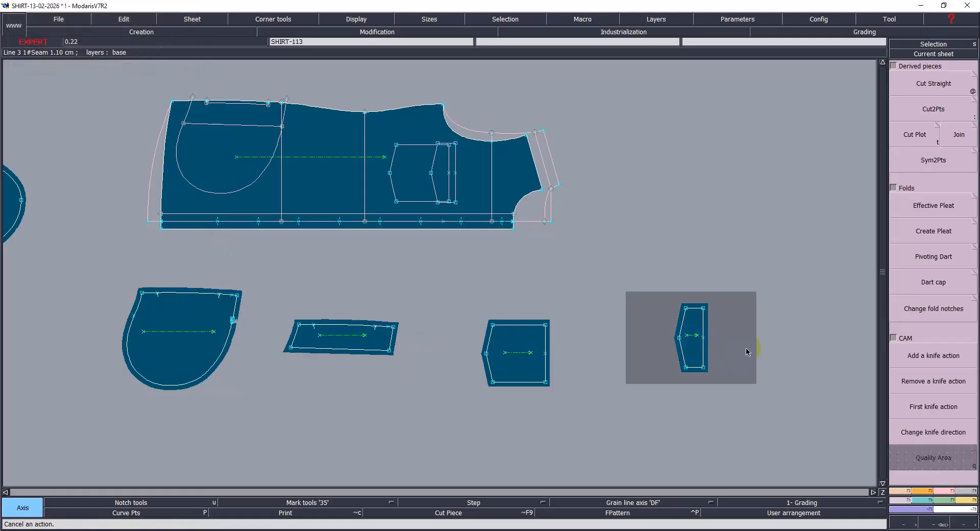
Step: Add a 1.10 cm seam allowance around the whole front piece
drag(109, 61, 593, 266)
key(l)
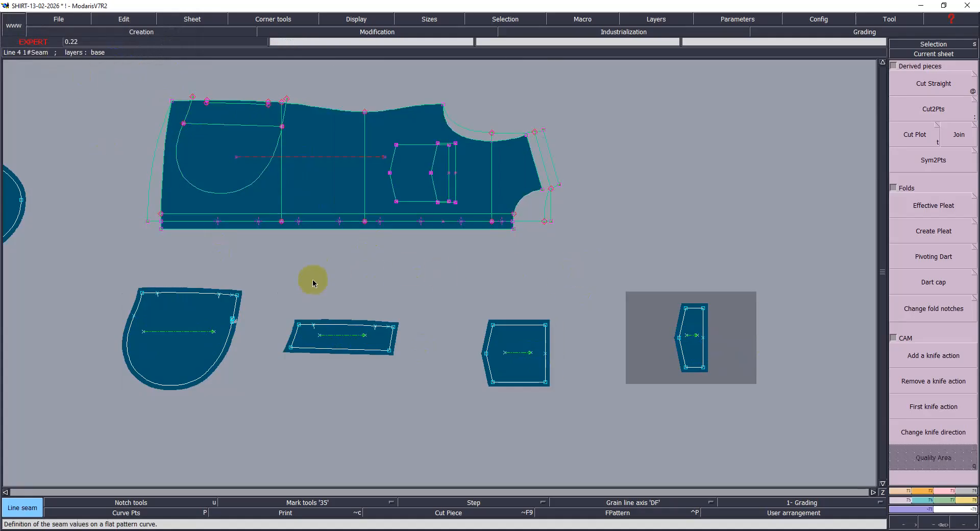
click(415, 231)
text(1.46)
key(Return)
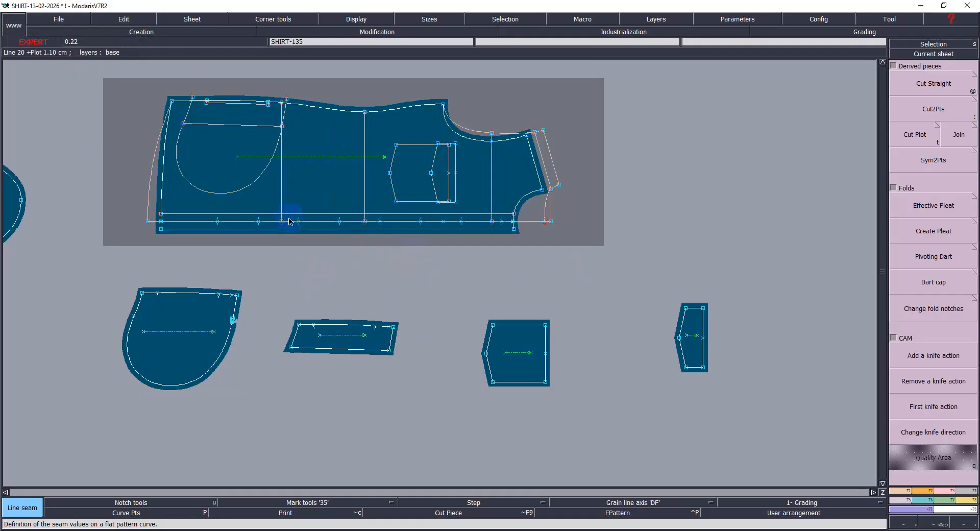
Step: Delete the old hem curve, centre-front line and hip pocket bag construction lines from the front piece
key(Home)
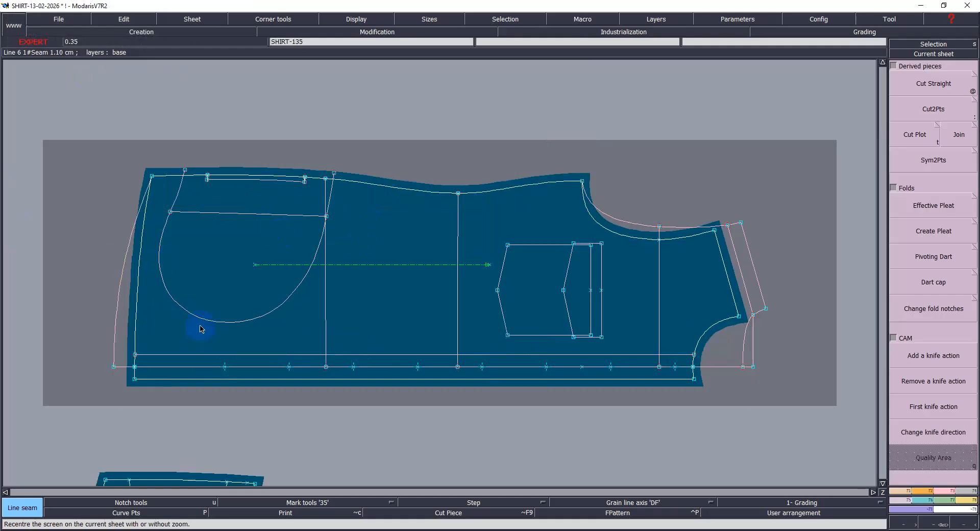
key(Delete)
click(117, 296)
click(125, 367)
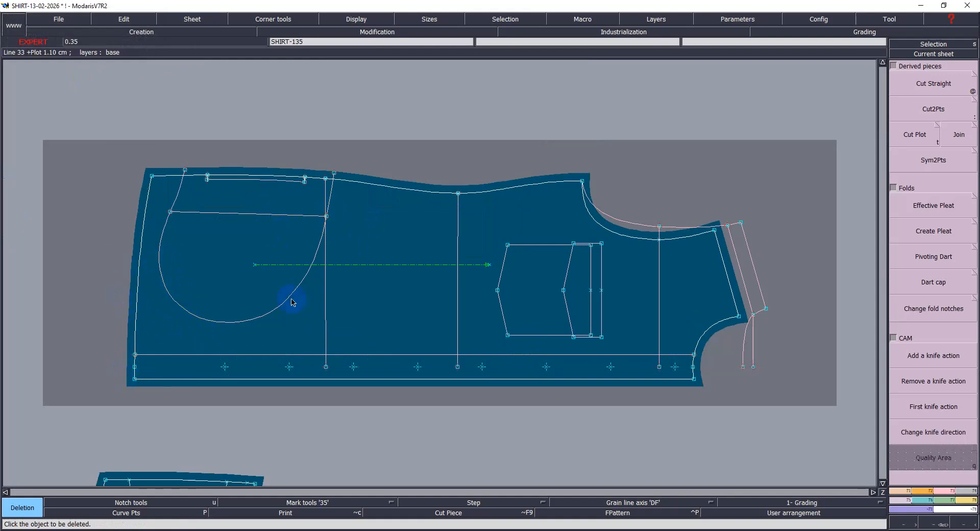
click(261, 317)
click(285, 217)
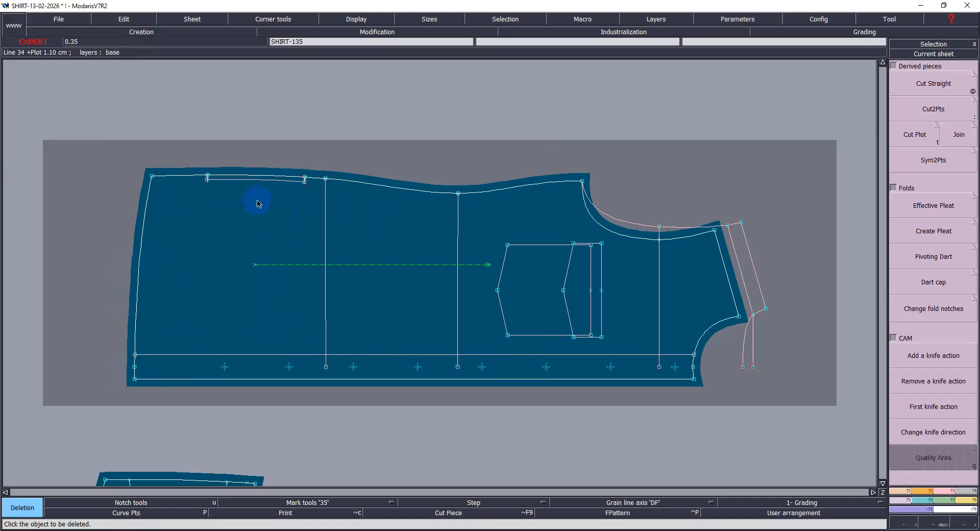
Step: Delete the leftover armhole, shoulder yoke and neckline construction lines lying outside the front piece
click(642, 234)
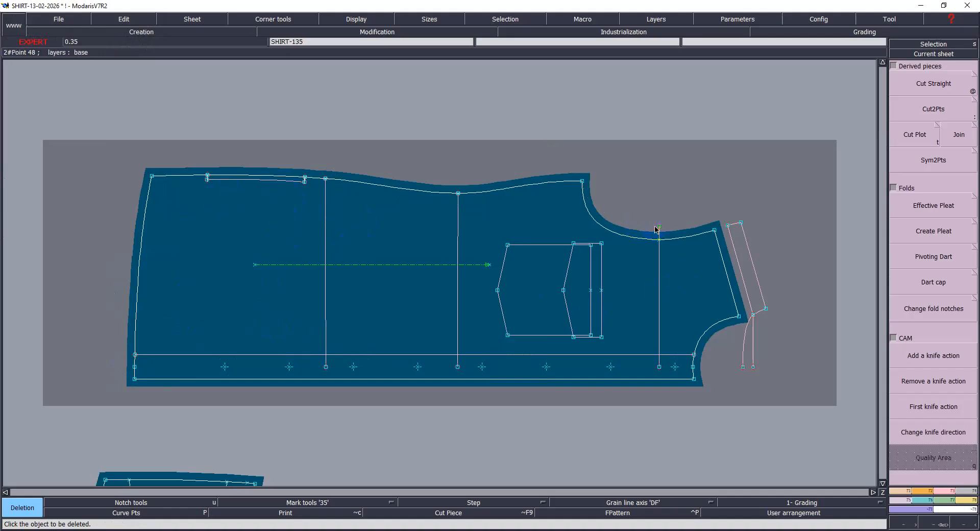
click(659, 227)
click(743, 235)
click(738, 253)
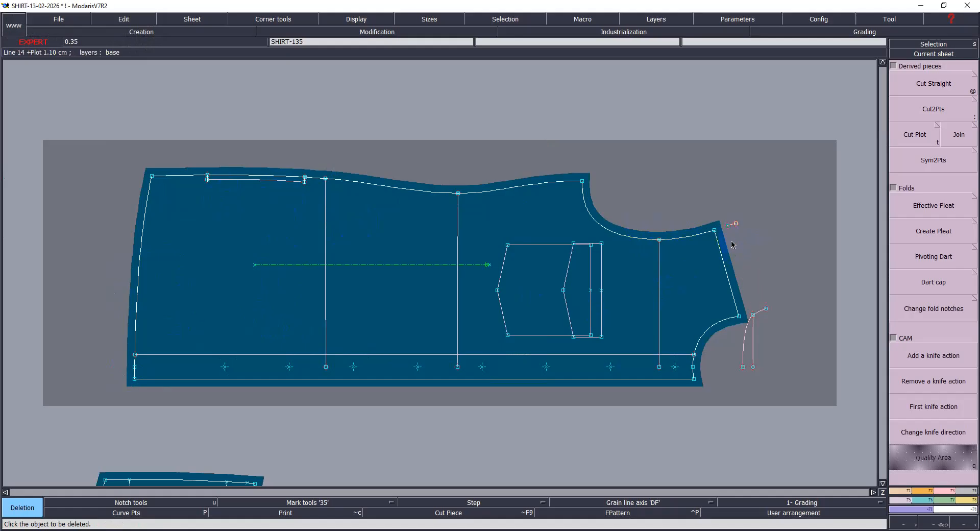
click(731, 226)
click(759, 312)
click(753, 329)
click(747, 335)
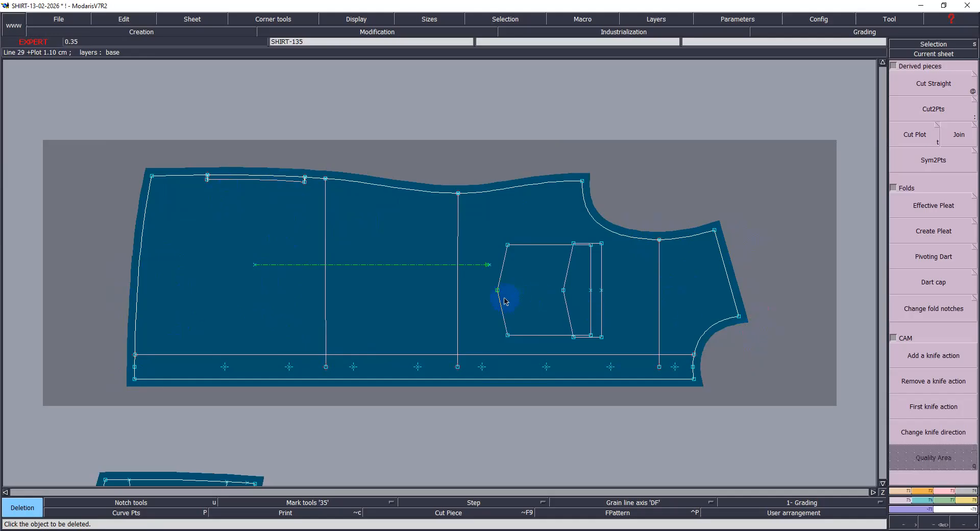
Step: Readjust the front piece's sheet to its best dimension and save the model
key(a)
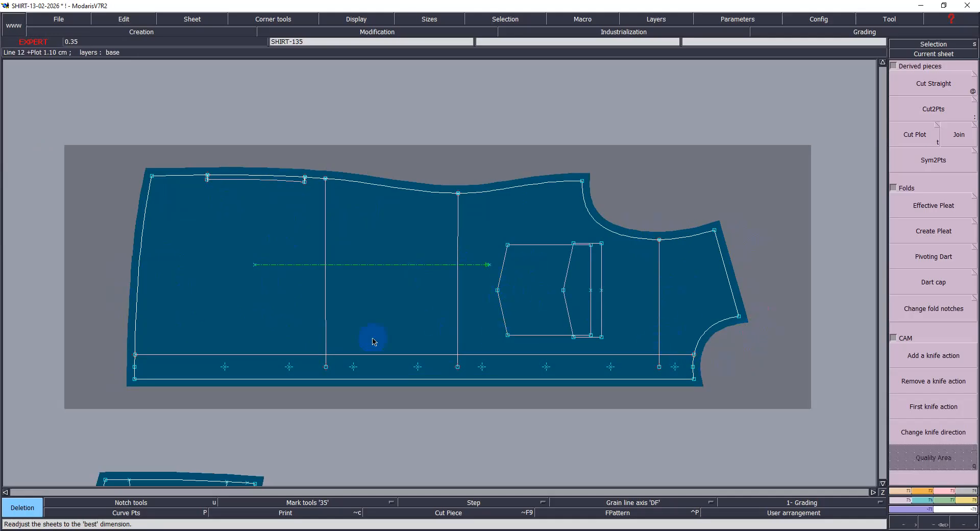
key(ctrl+s)
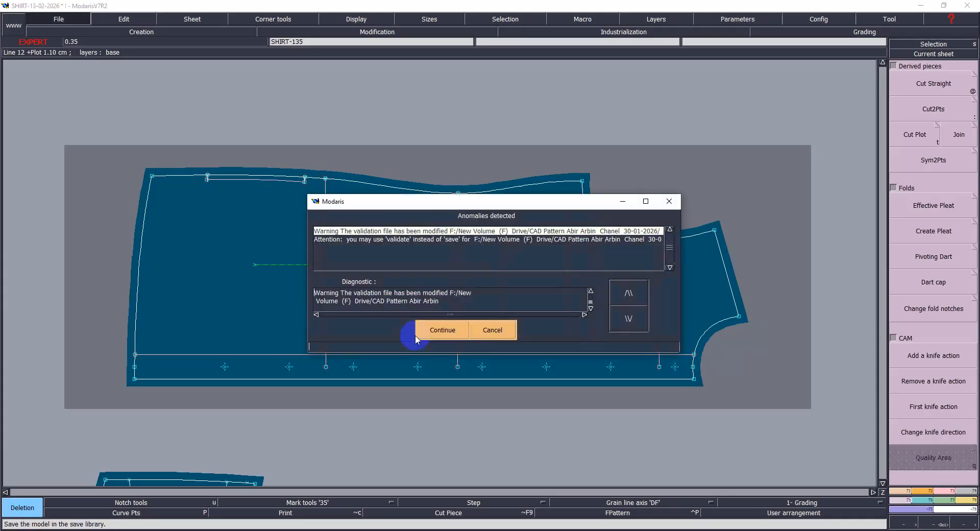
click(432, 331)
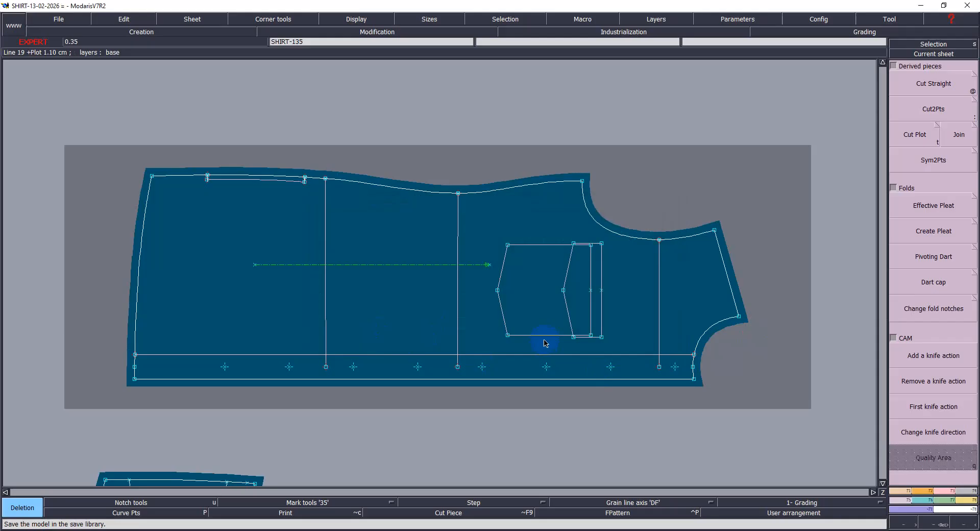
Step: Display the title blocks, set the front piece's comment to "FRONT X2" and save the model
key(ctrl+t)
key(e)
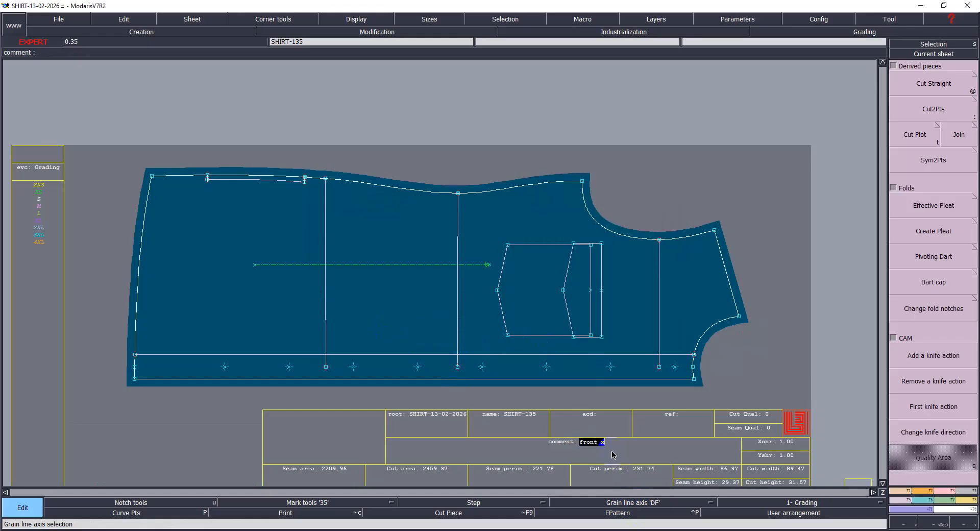
key(Return)
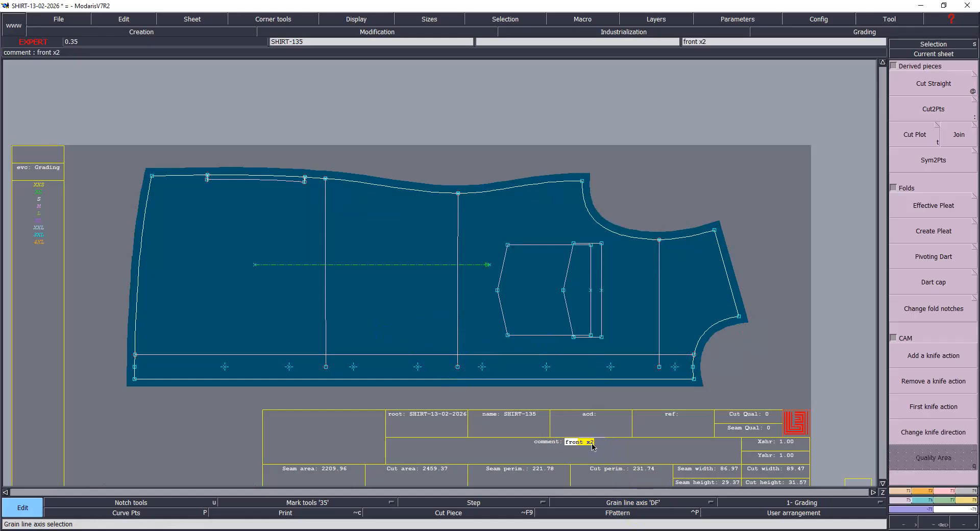
text(FRONT X2)
key(Return)
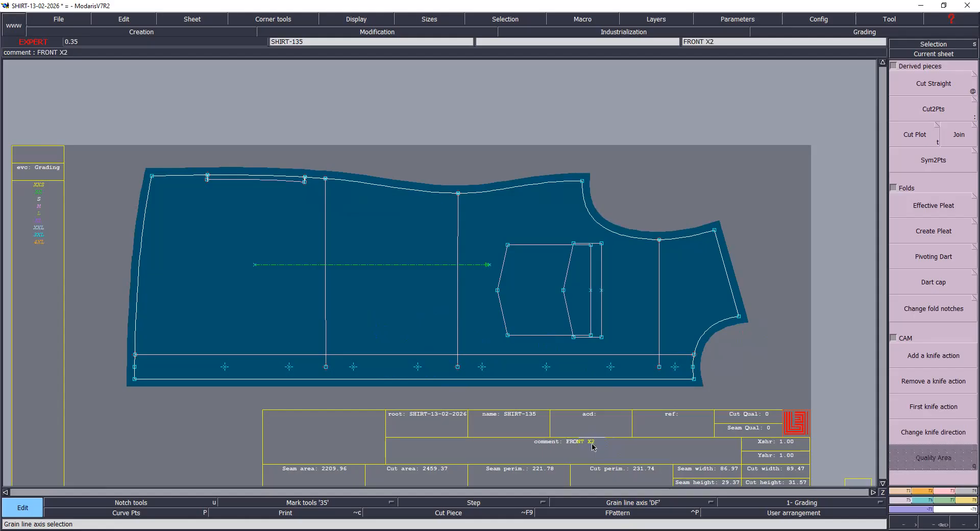
key(ctrl+s)
click(462, 331)
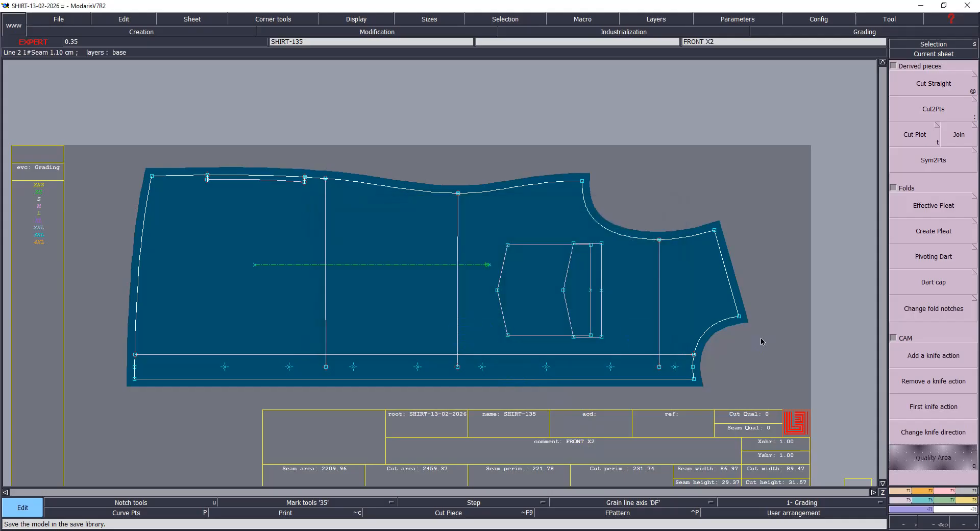
Step: Set the pocket bag's title block comment to "PKT BAG X4"
key(j)
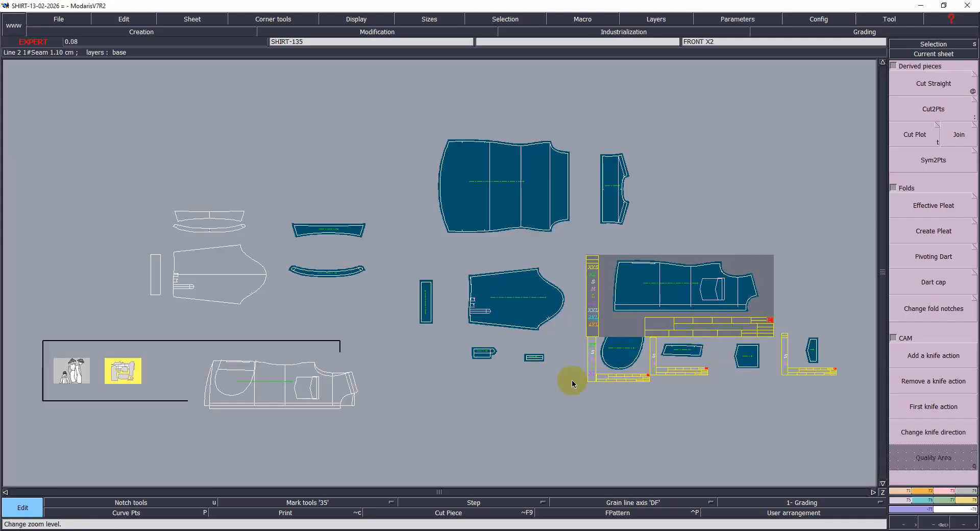
click(618, 359)
key(Home)
click(511, 435)
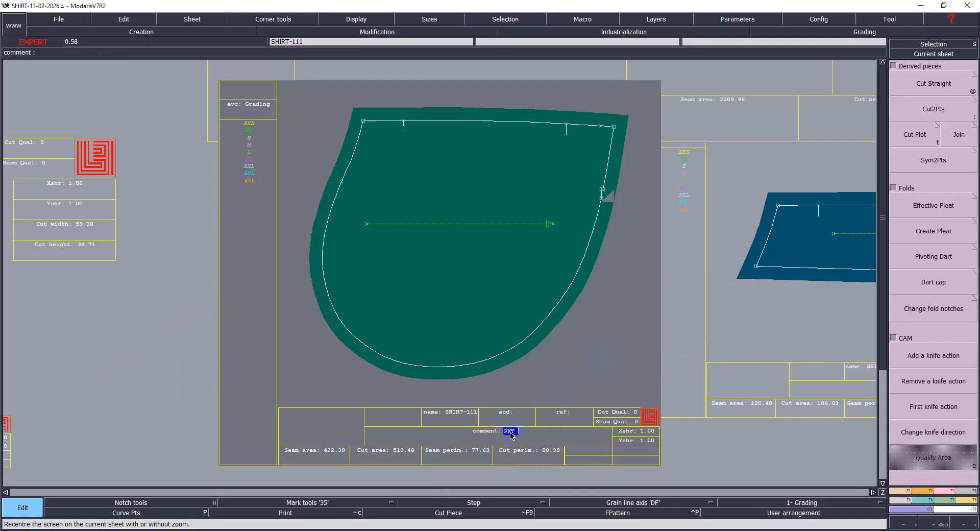
text(PKT BAG X)
Step: Set the pocket facing's title block comment to "PKT SEAM X2"
click(784, 345)
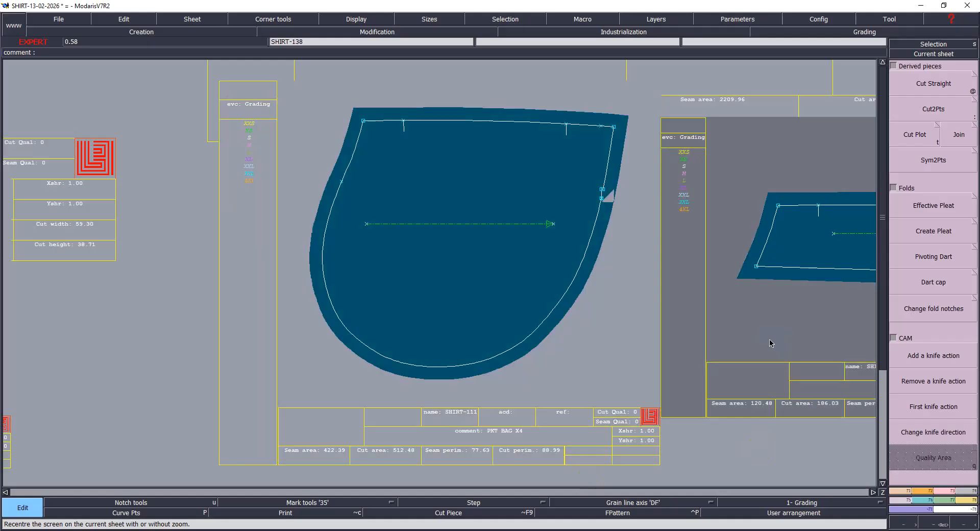
key(Home)
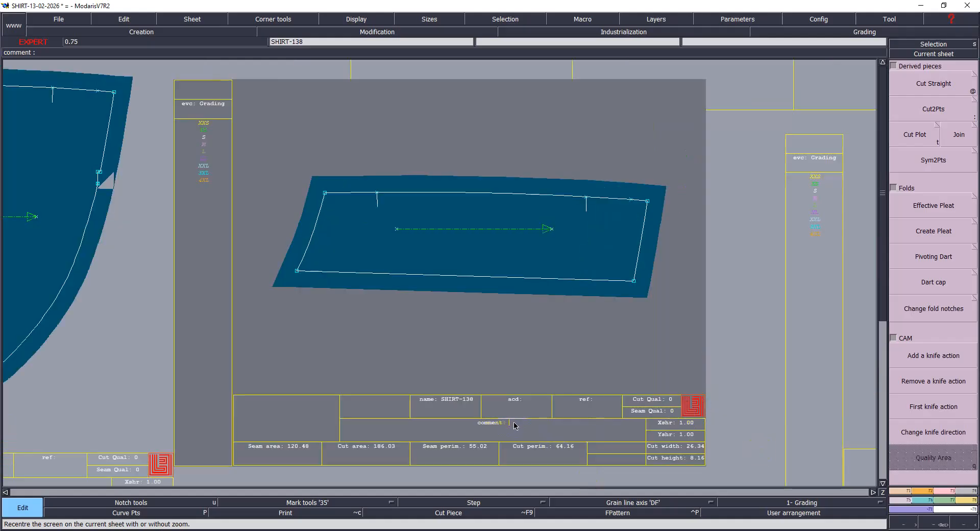
text(PKT SEAM X2)
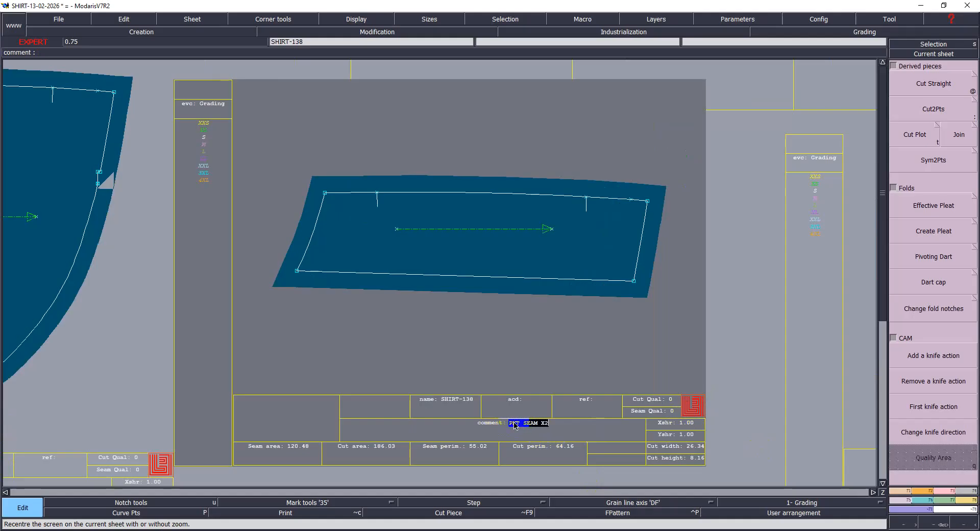
key(Return)
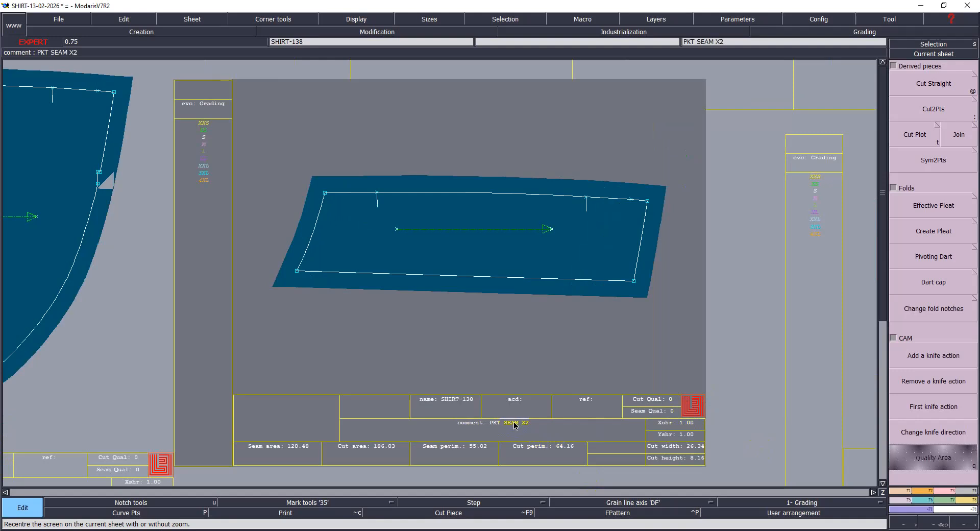
Step: Set the chest pocket's title block comment to "PKT X2"
click(800, 280)
key(Home)
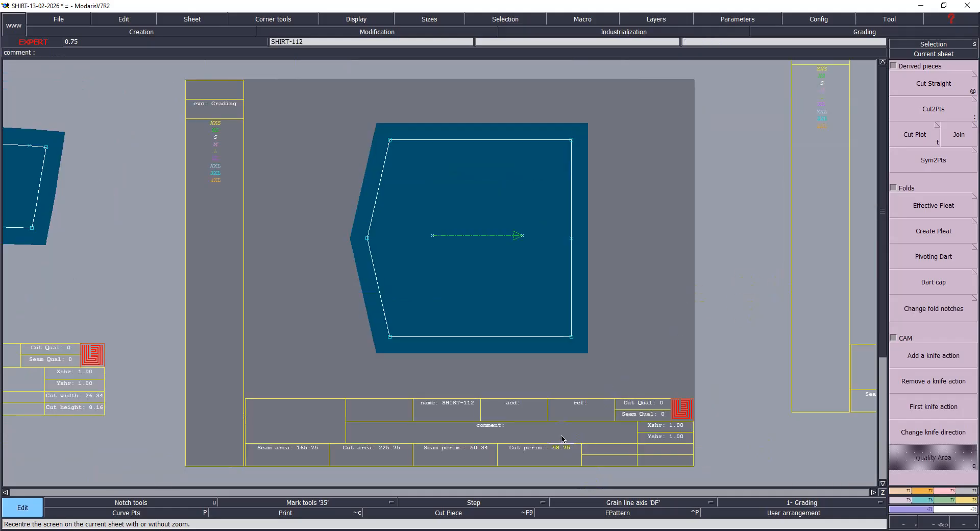
click(512, 428)
text(PKT X2)
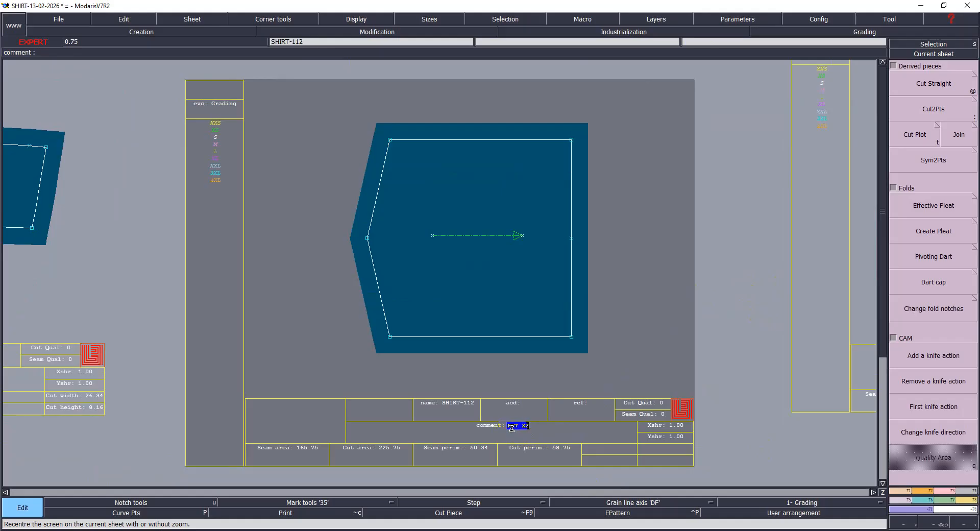
key(Return)
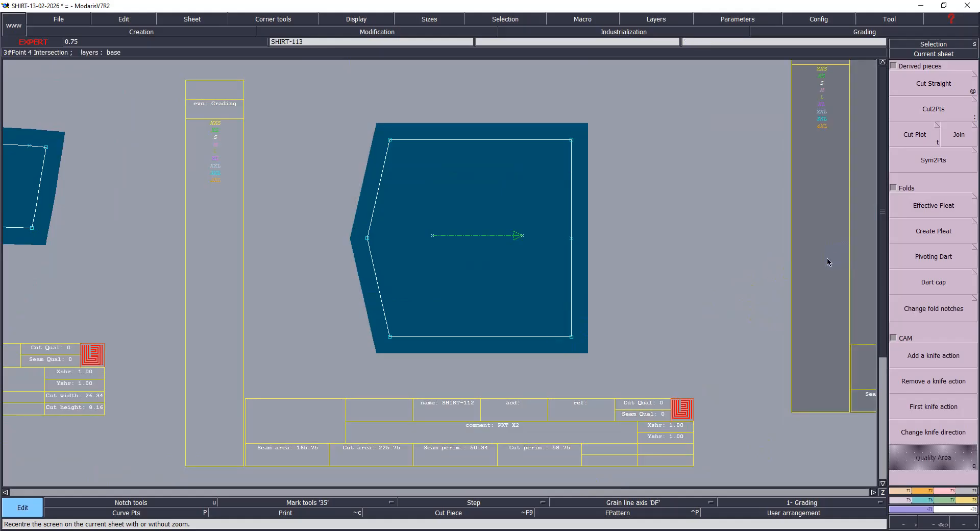
Step: Set the pocket flap's title block comment to "FLAP X4" and save the model
key(Home)
click(517, 432)
text(FLA)
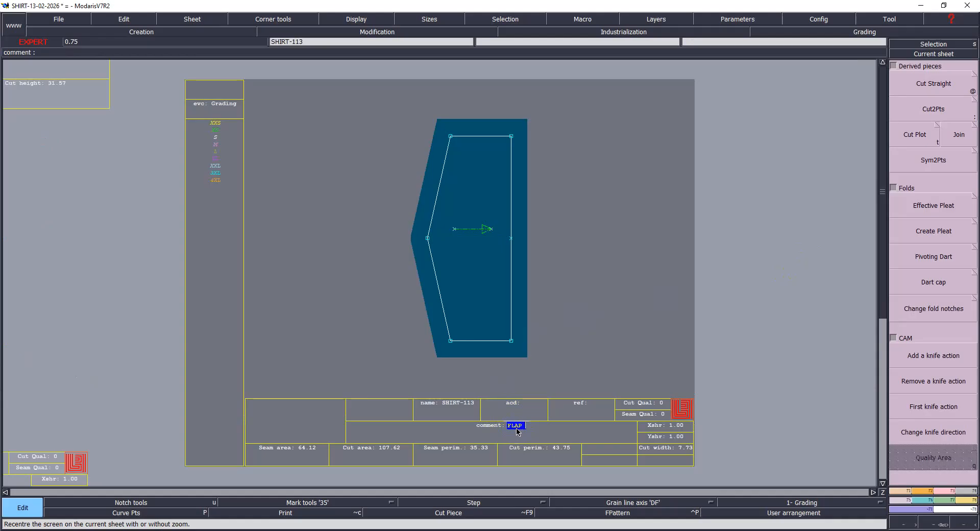
key(Return)
key(ctrl+s)
click(440, 331)
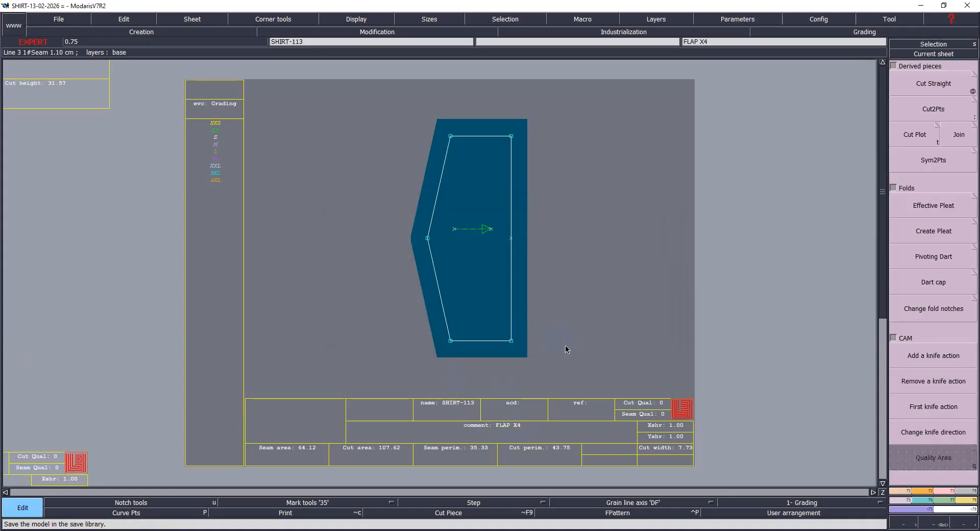
Step: Save the model with the chest pocket's sheet current and hide the title blocks
key(j)
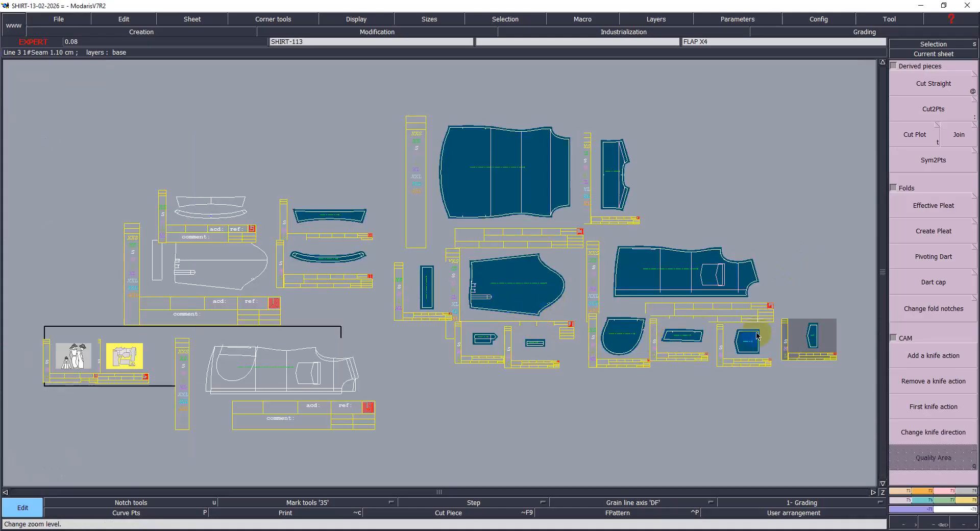
click(750, 359)
key(Home)
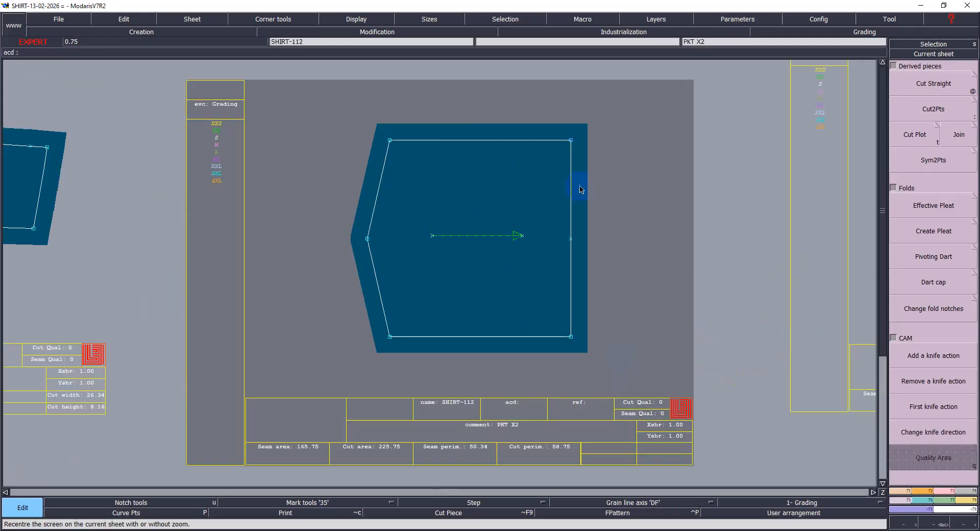
key(e)
key(ctrl+s)
click(439, 330)
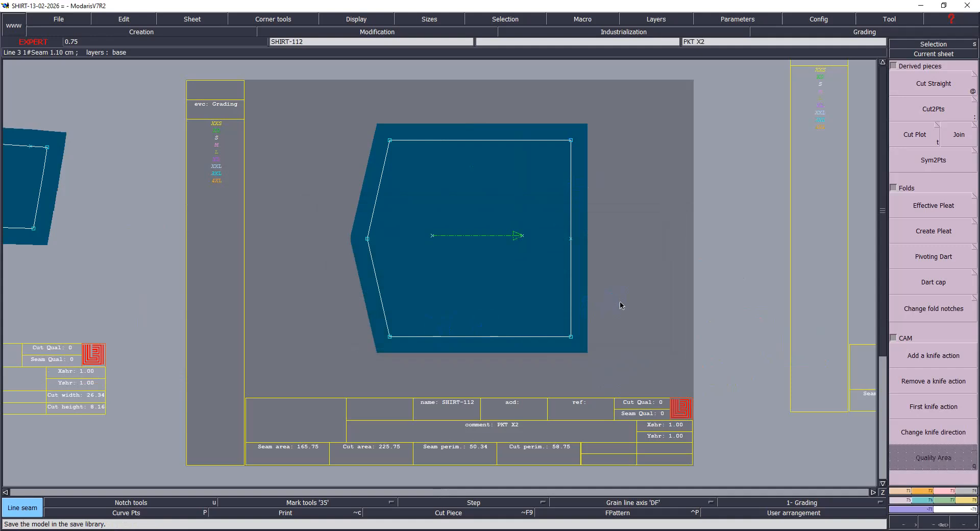
key(ctrl+u)
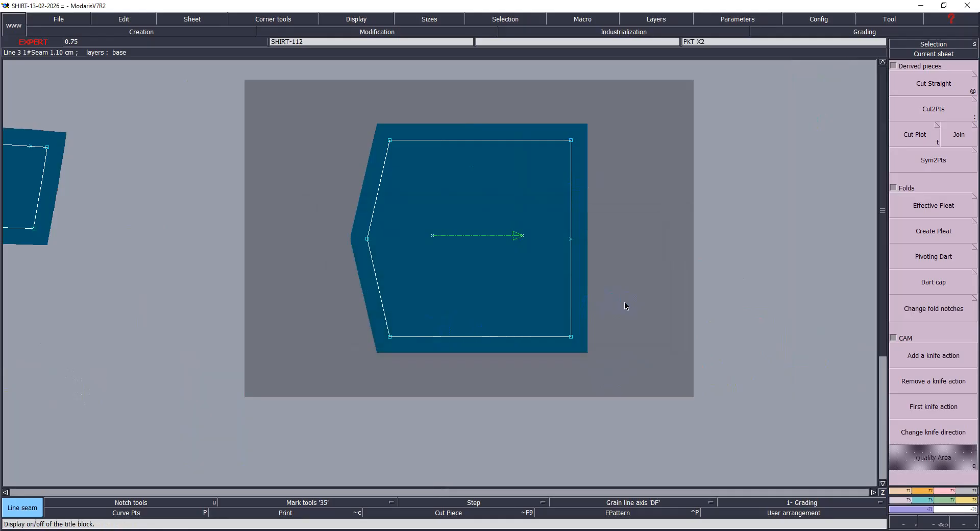
key(j)
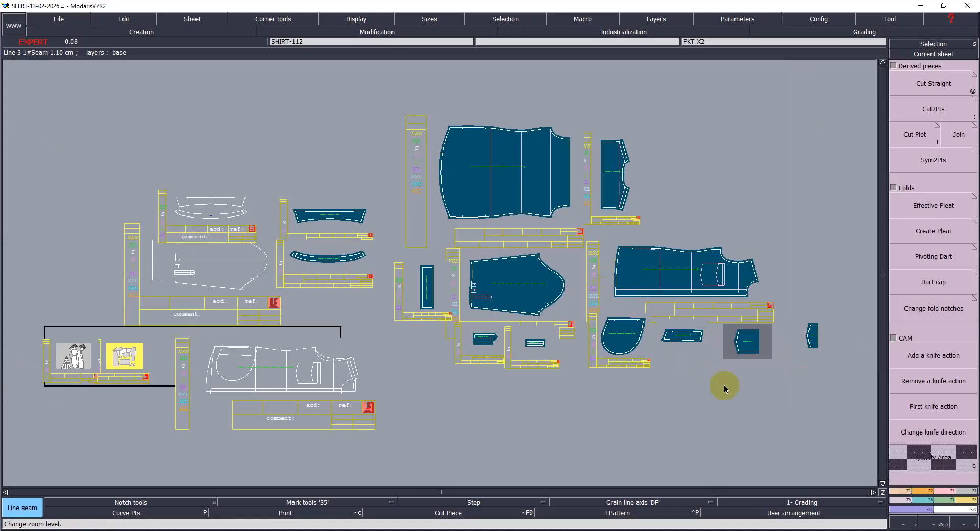
Step: Measure the gap between the chest pocket's top edge and the flap's top edge on the front piece
drag(681, 236, 747, 318)
drag(379, 167, 541, 372)
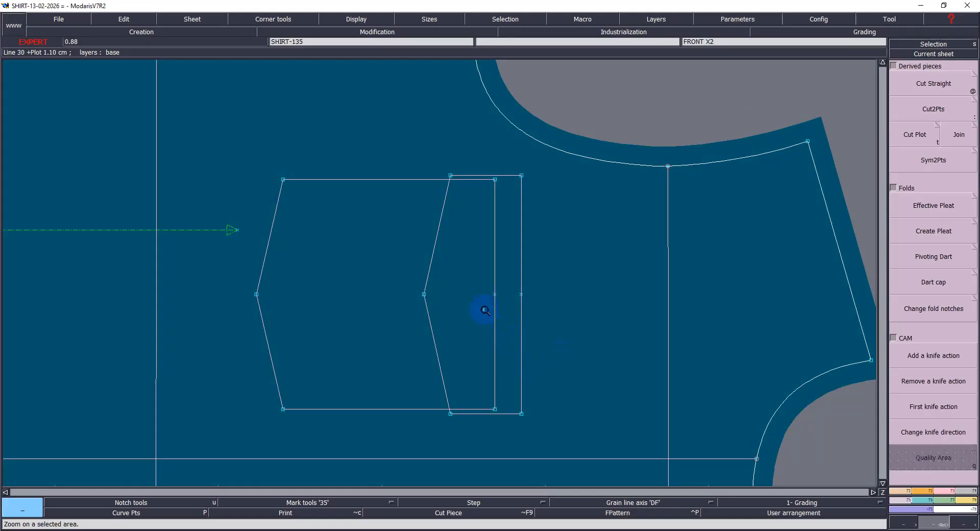
key(l)
drag(496, 295, 521, 295)
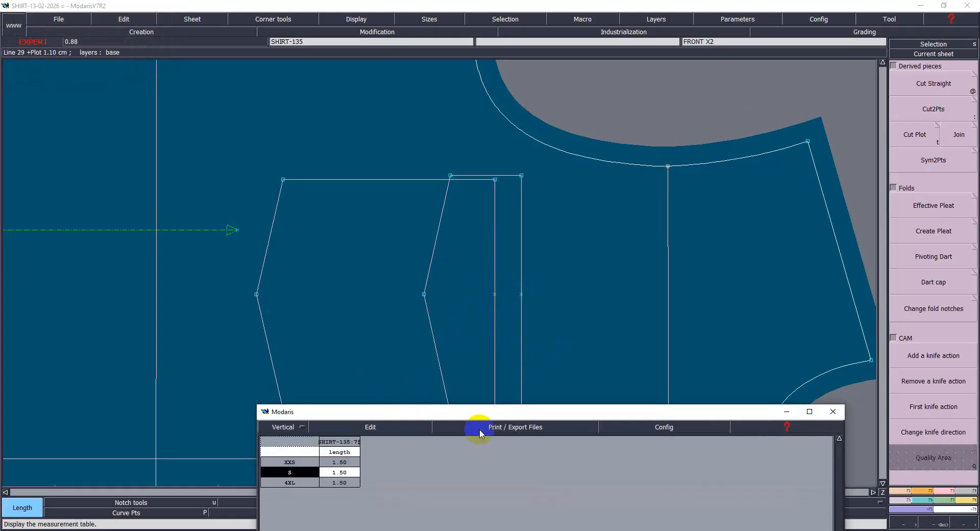
click(807, 409)
Step: Marry the pocket flap onto the chest pocket, matching the midpoints of their straight top edges
key(j)
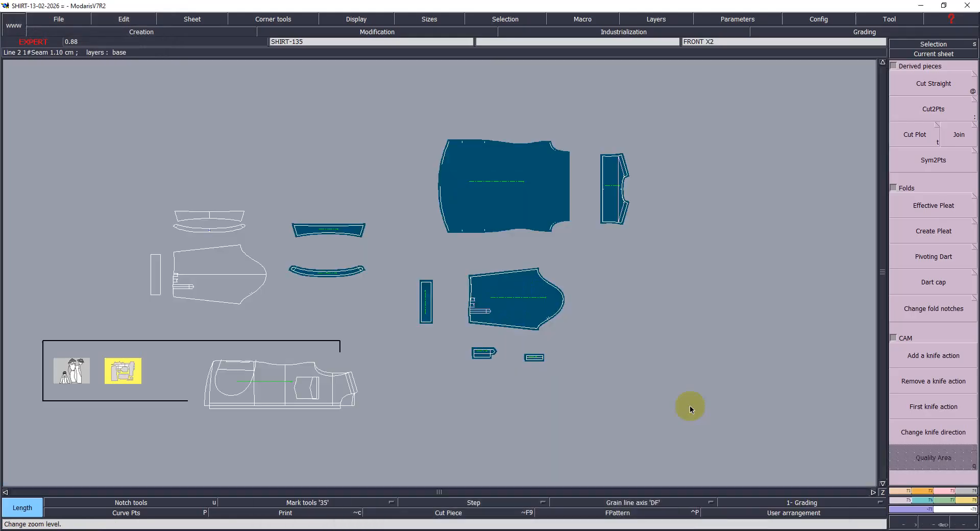
key(Return)
mouse_move(714, 324)
mouse_down()
mouse_move(792, 376)
mouse_move(819, 379)
mouse_up()
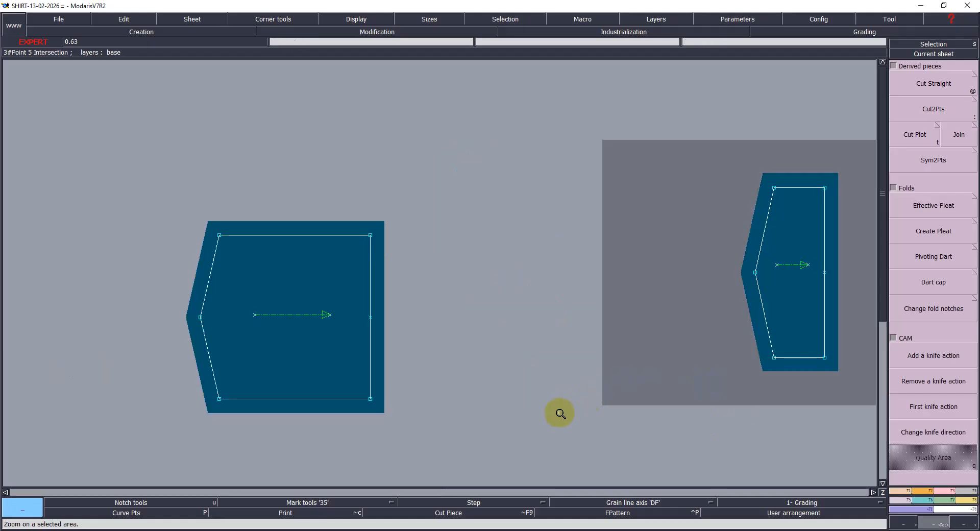
key(m)
click(826, 275)
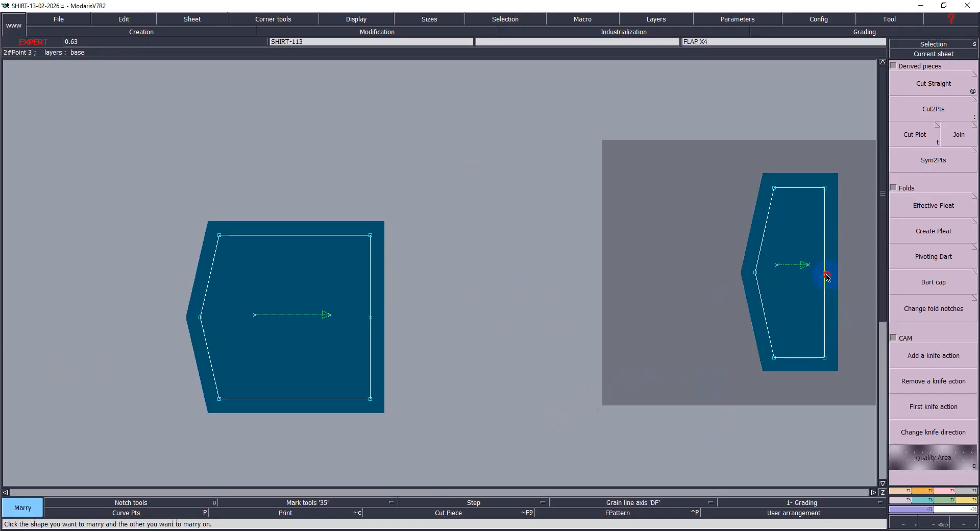
click(371, 317)
key(Home)
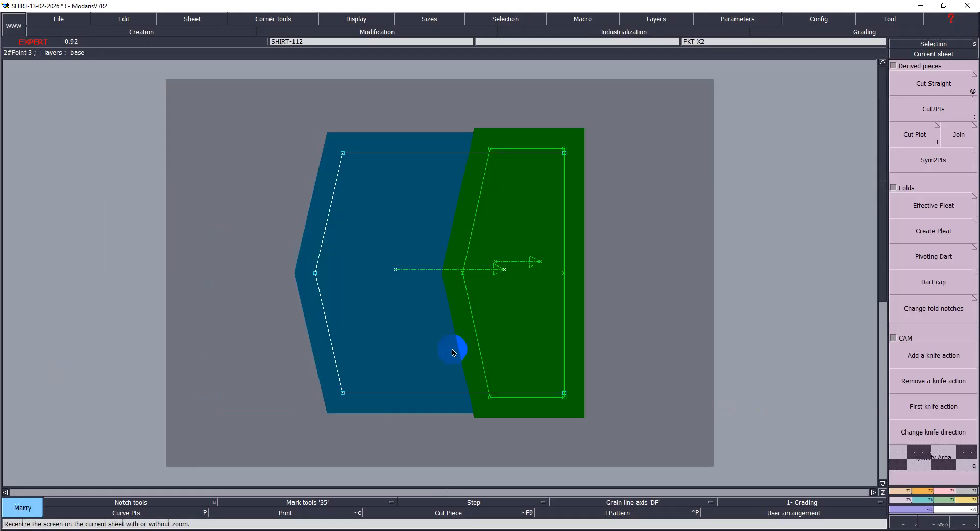
Step: Move the married flap along X beyond the pocket's straight top edge, with a further 0.30 cm shift and zero Y shift
key(shift+m)
click(544, 289)
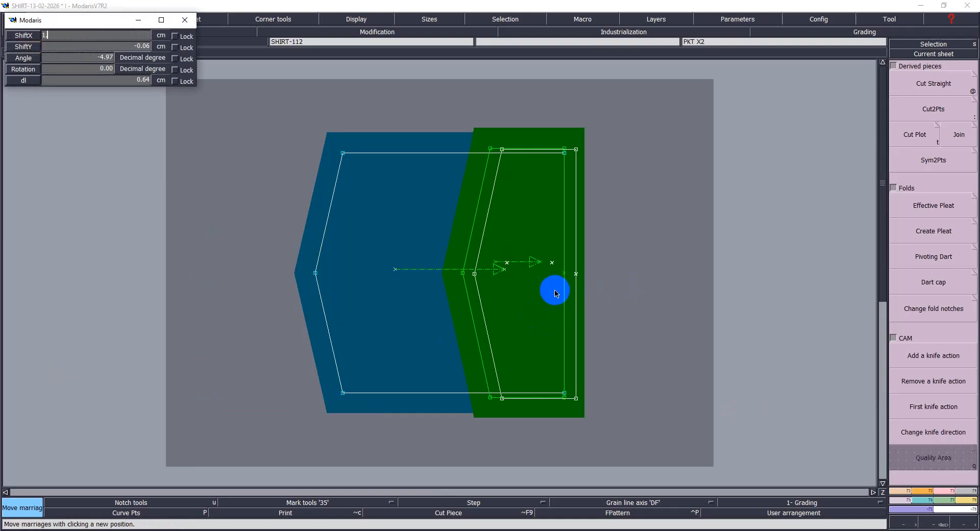
key(Return)
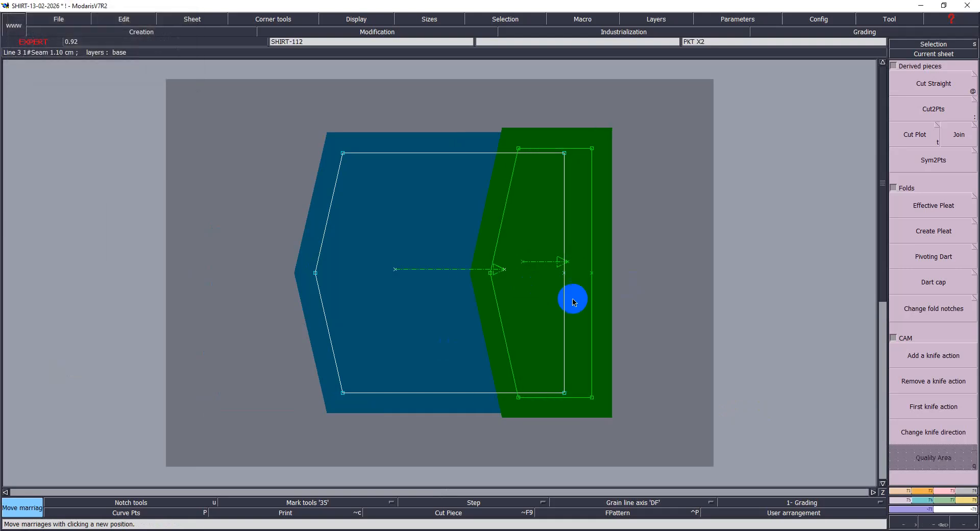
click(593, 271)
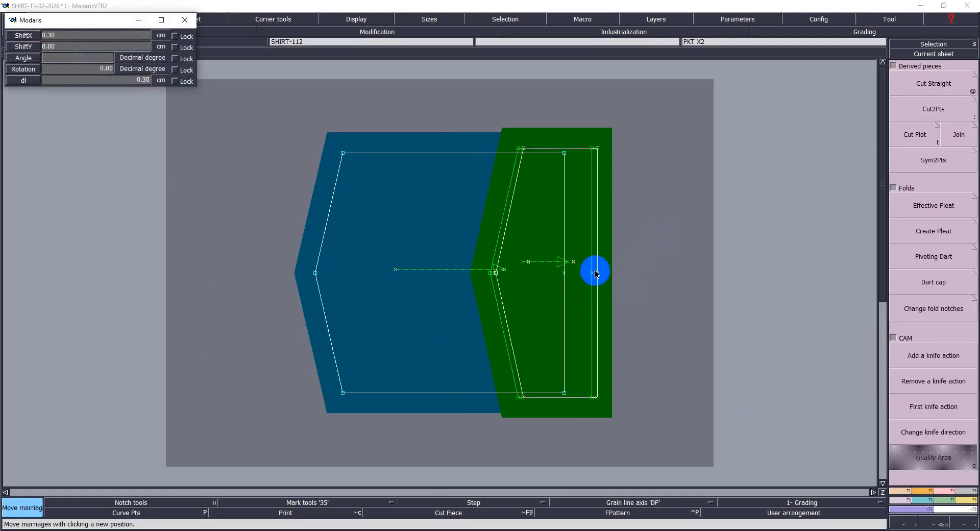
click(629, 289)
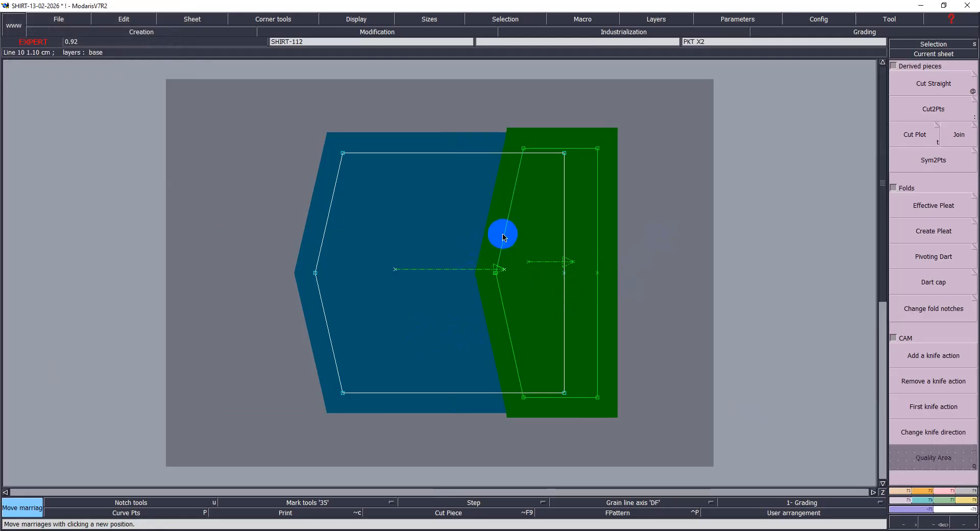
Step: Duplicate the flap's pointed edge onto the chest pocket sheet with ShiftX 0 and ShiftY 0
key(z)
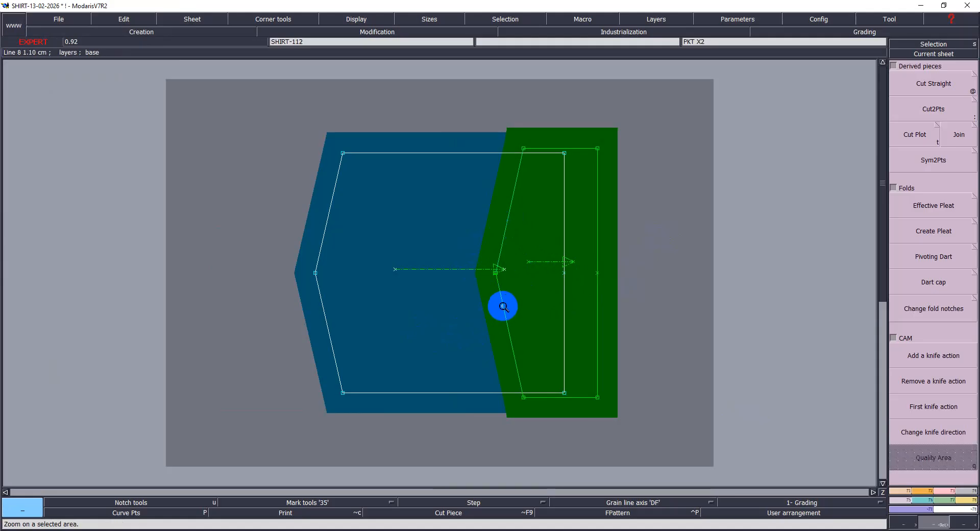
key(d)
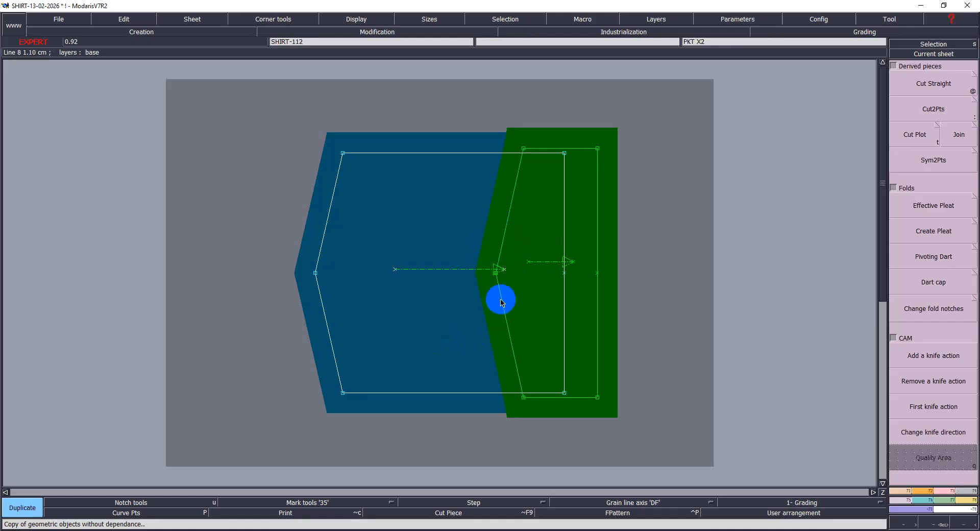
click(499, 299)
text(-8.00)
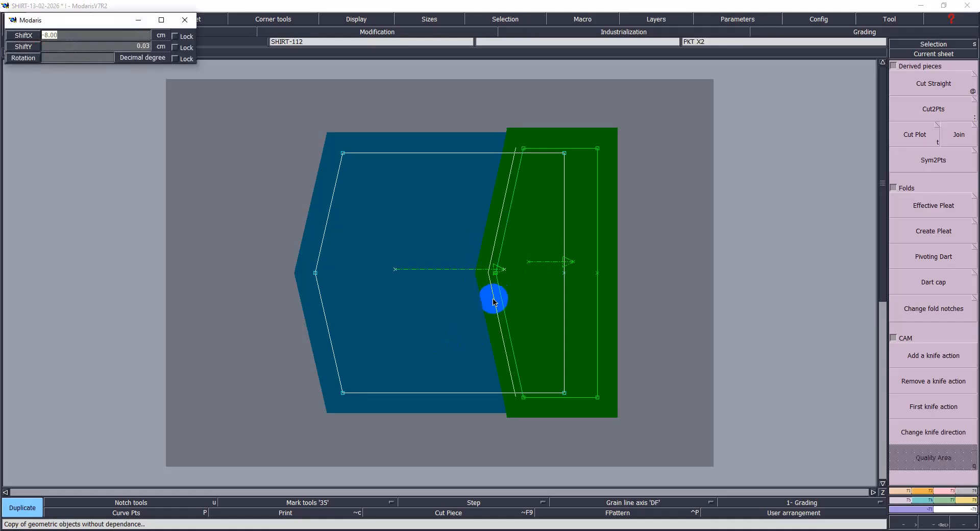
text(0)
key(Down)
text(0)
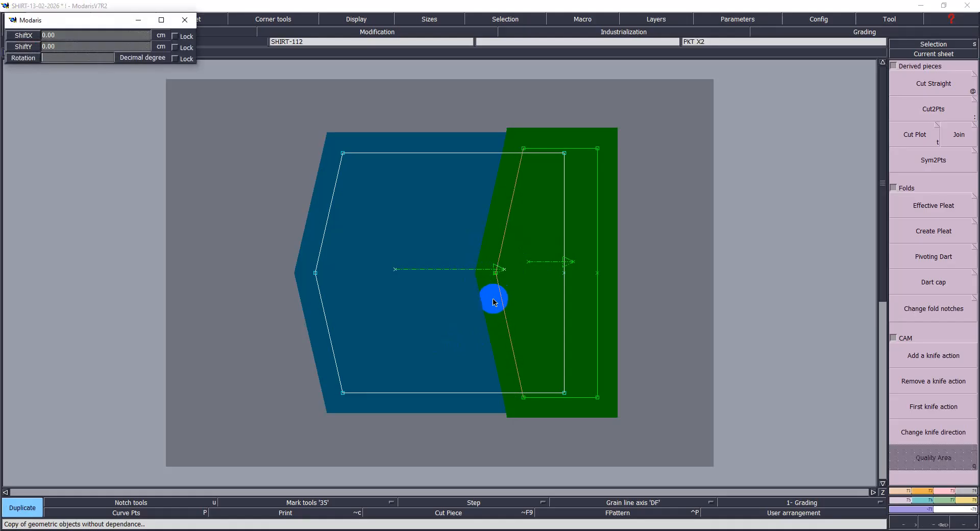
key(Return)
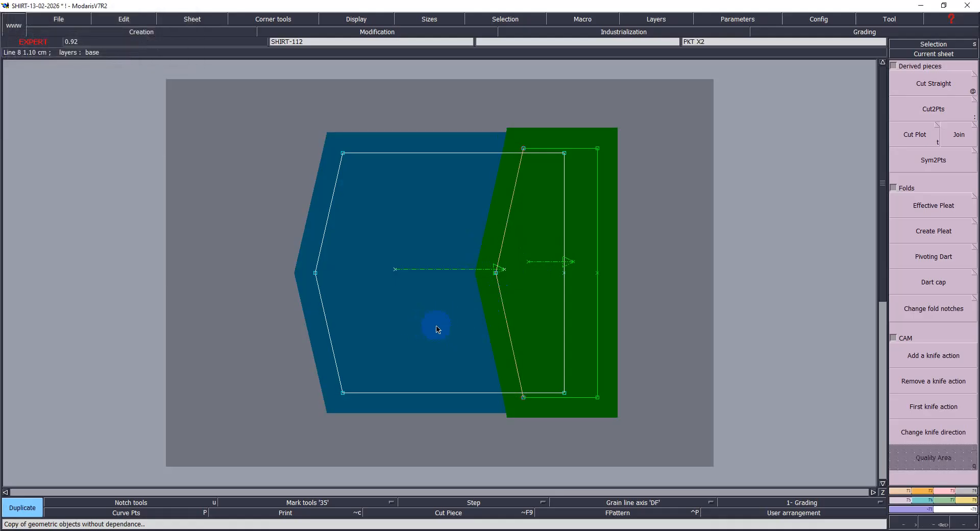
Step: Divorce the flap from the chest pocket and move the pocket's grain line clear of the copied flap edge
key(d)
click(530, 230)
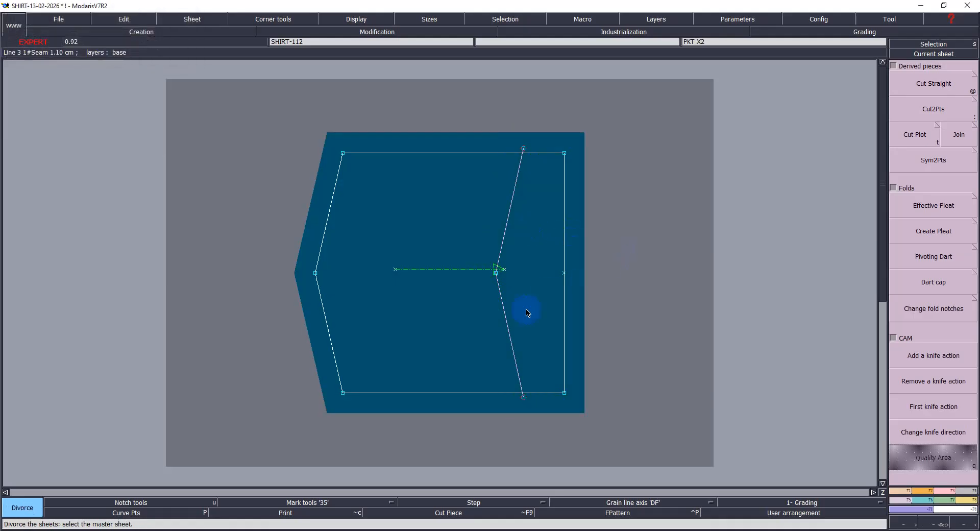
key(m)
click(439, 274)
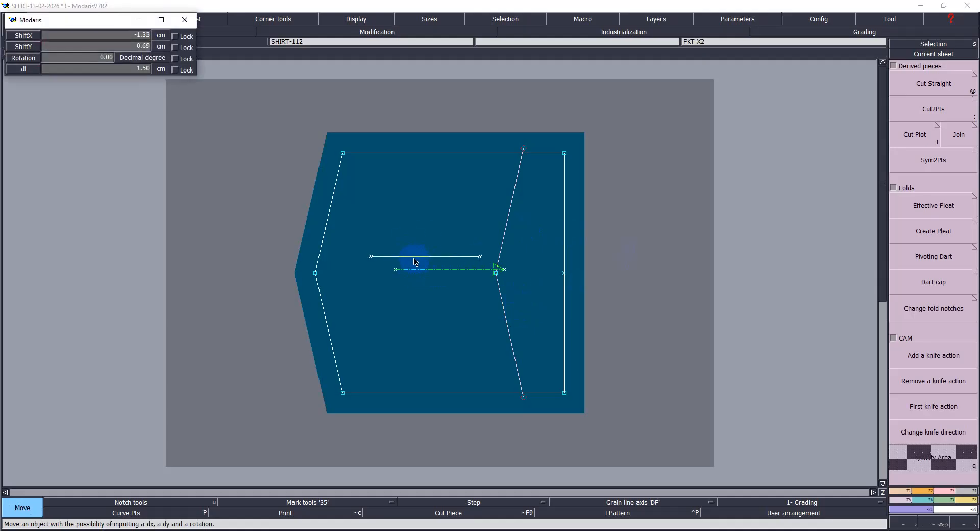
click(408, 260)
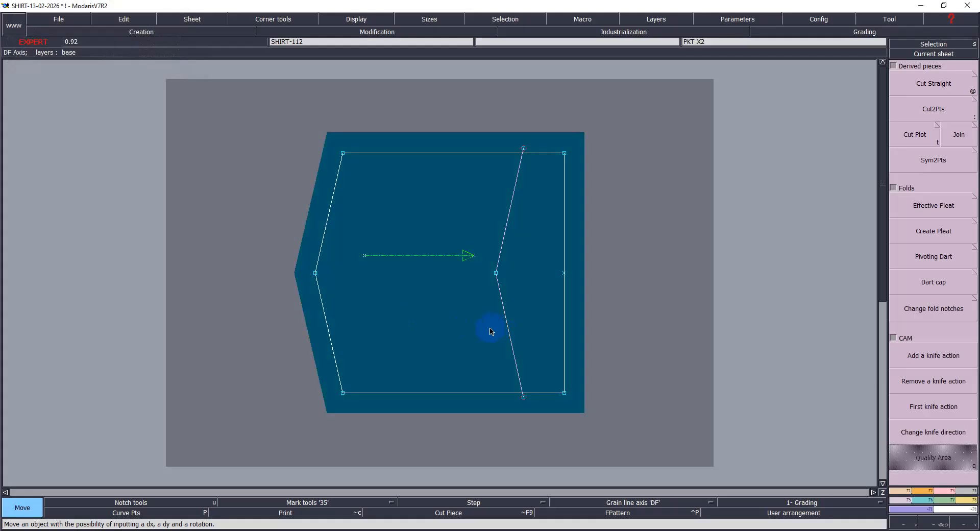
Step: Create a symmetry axis on the pocket's straight top edge and mirror the pointed flap lines and both pocket side lines across it
key(shift+s)
click(565, 235)
click(564, 249)
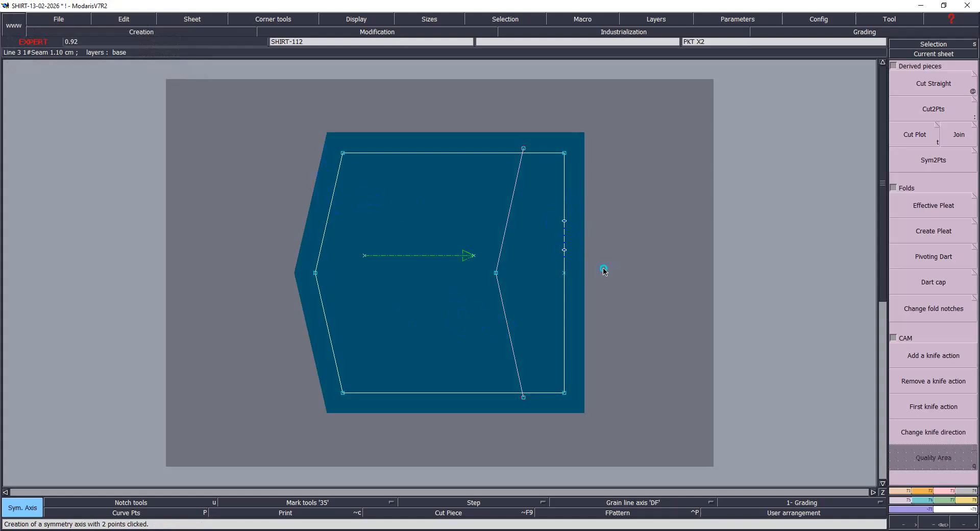
key(y)
click(507, 214)
click(537, 163)
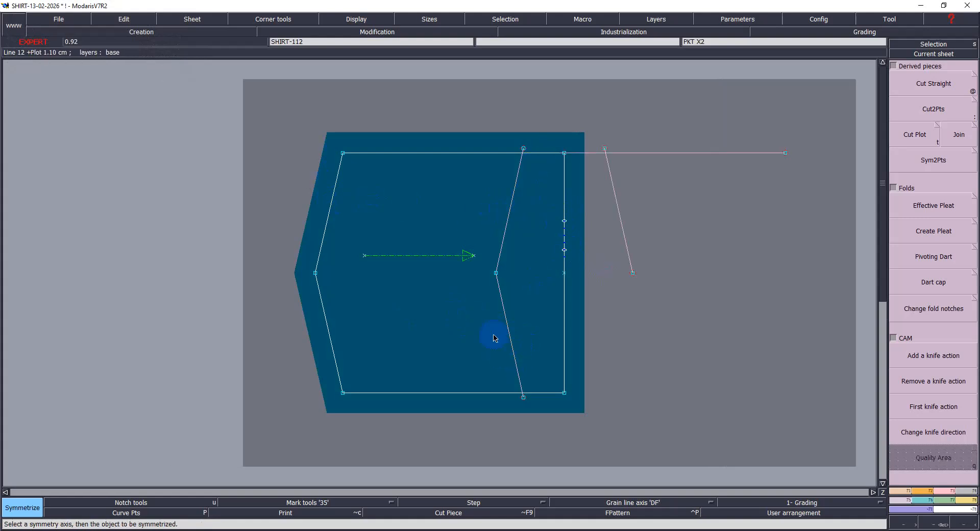
click(514, 353)
click(535, 393)
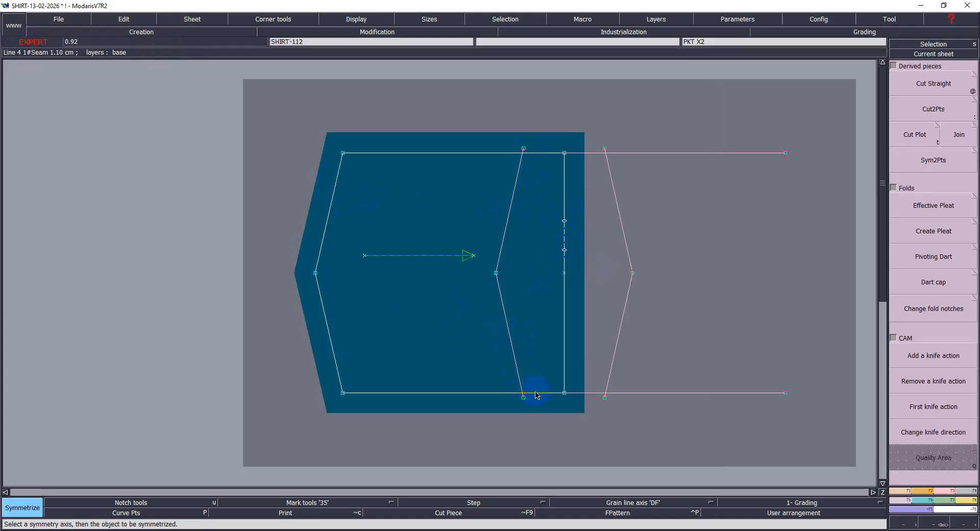
Step: Extract a new chest pocket piece with the Seam tool, including the mirrored pointed extension and the flap and fold lines as internal lines
drag(267, 90, 689, 441)
key(x)
drag(400, 307, 591, 285)
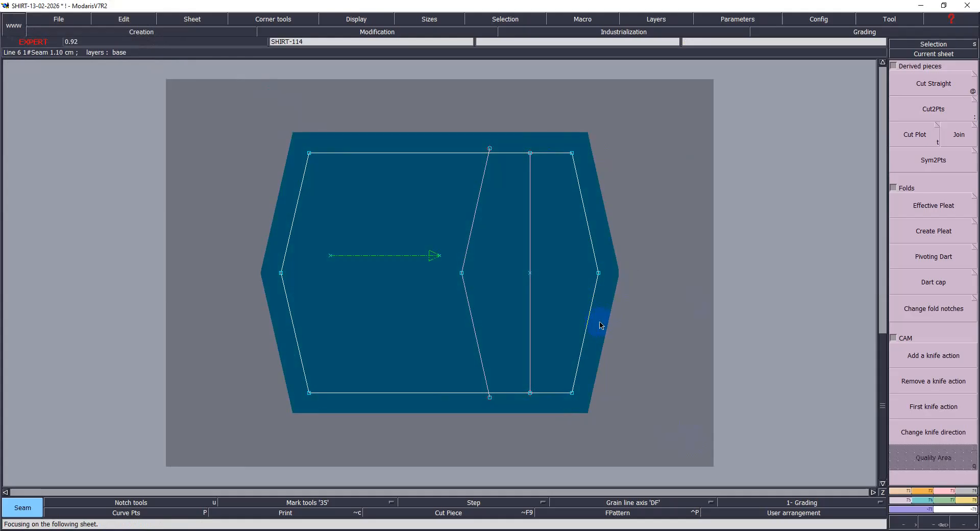
Step: Delete the line seam values from the two slanted edges of the new pocket's mirrored extension
key(F4)
click(936, 91)
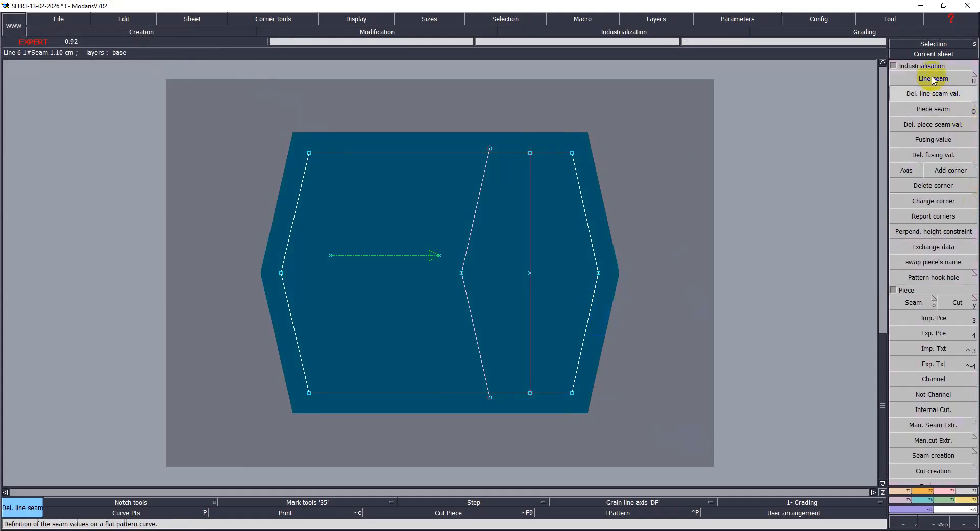
click(588, 210)
click(594, 308)
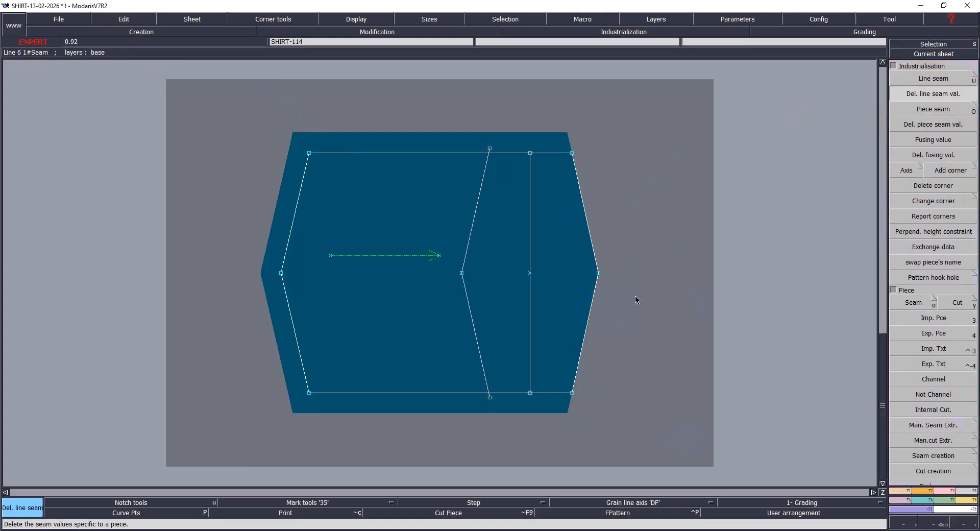
Step: Arrange the flap and the new chest pocket sheets just below the old chest pocket sheet
click(463, 249)
key(j)
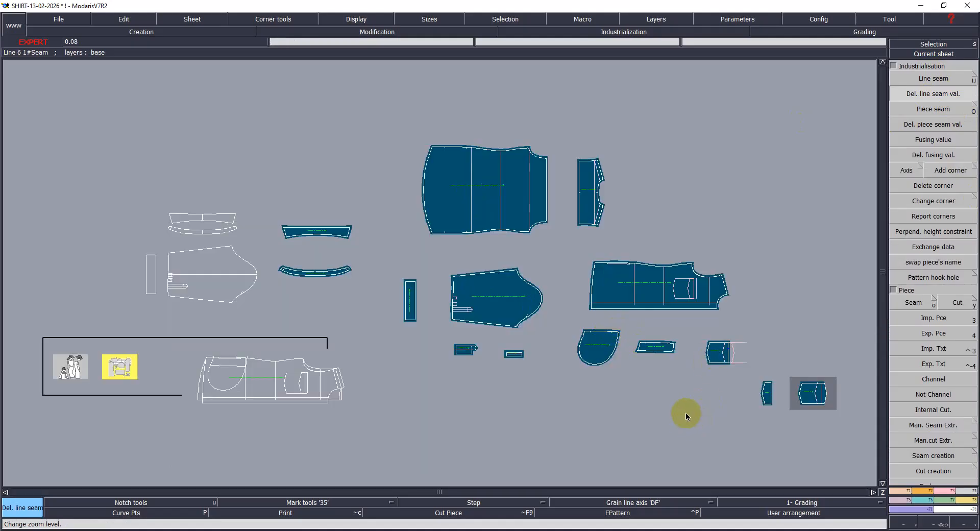
key(a)
drag(767, 394, 677, 383)
drag(795, 401, 707, 387)
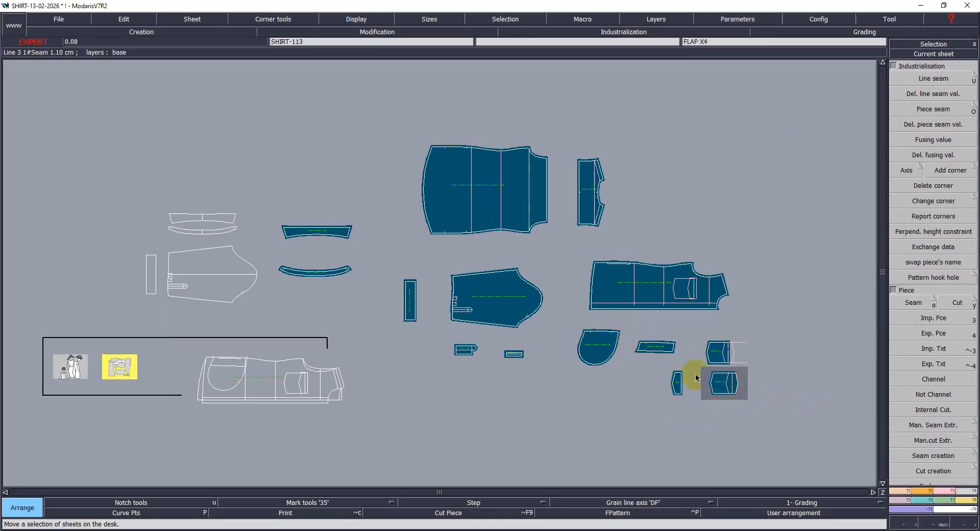
Step: Exchange the piece data between the old chest pocket sheet and the new one
key(z)
drag(653, 321, 776, 423)
click(472, 236)
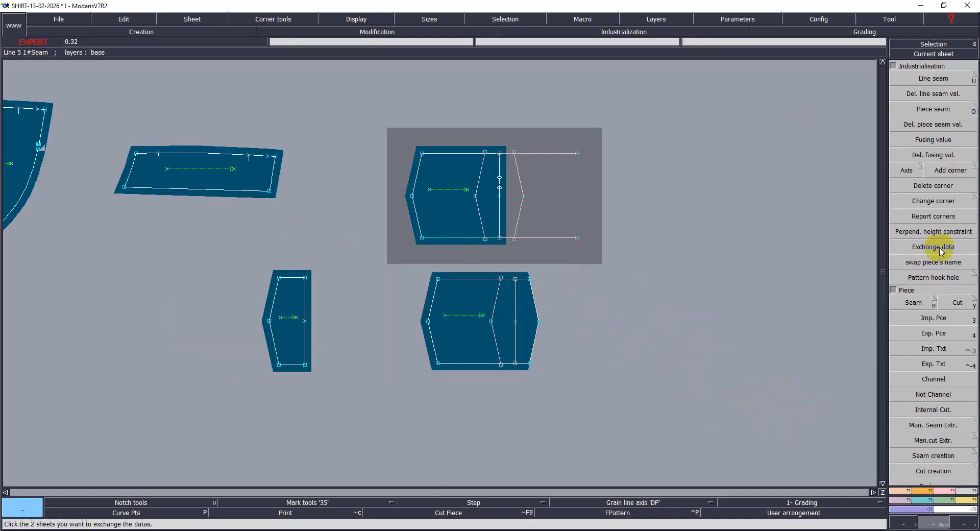
click(936, 247)
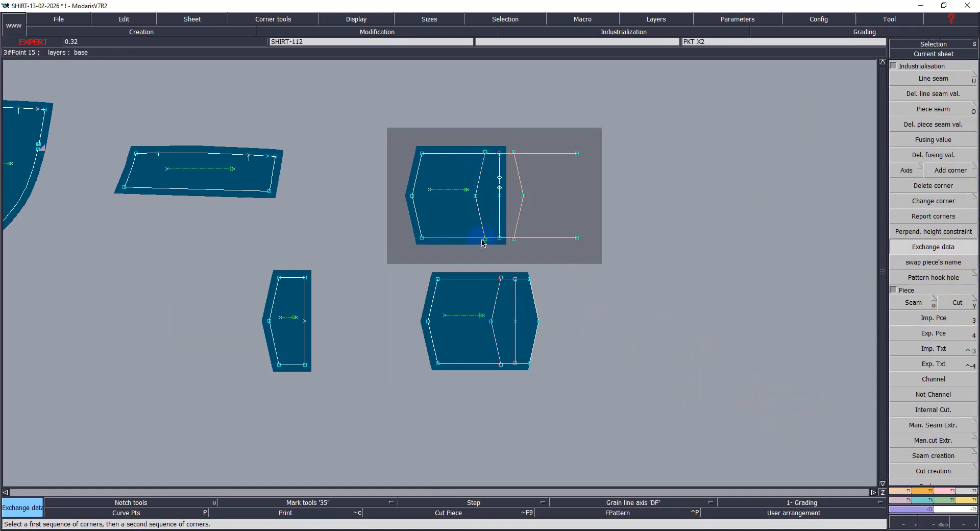
Step: Delete the old chest pocket sheet and save the model
key(Delete)
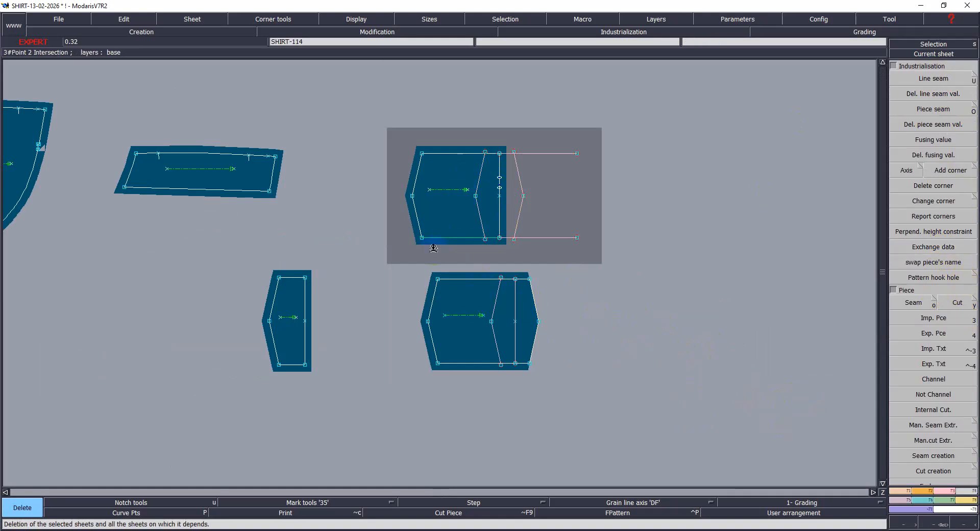
click(450, 211)
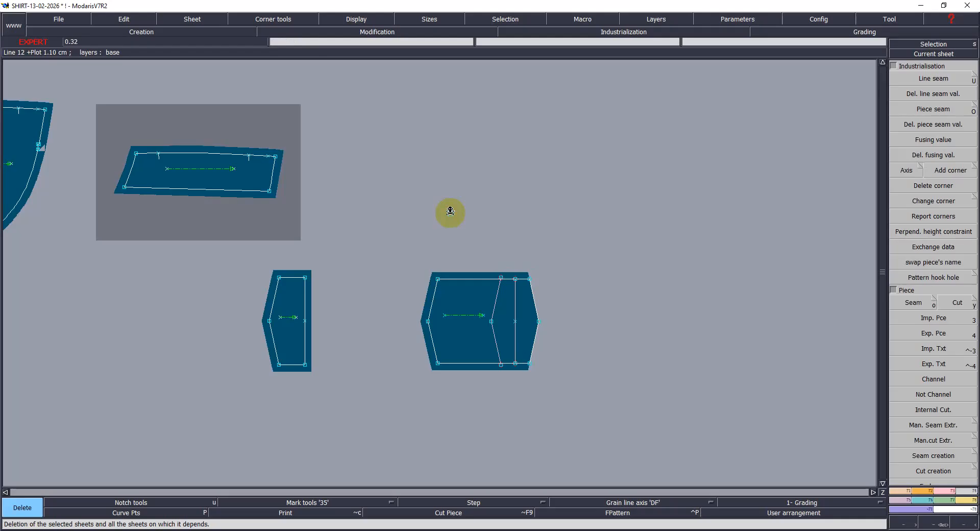
key(ctrl+s)
click(445, 333)
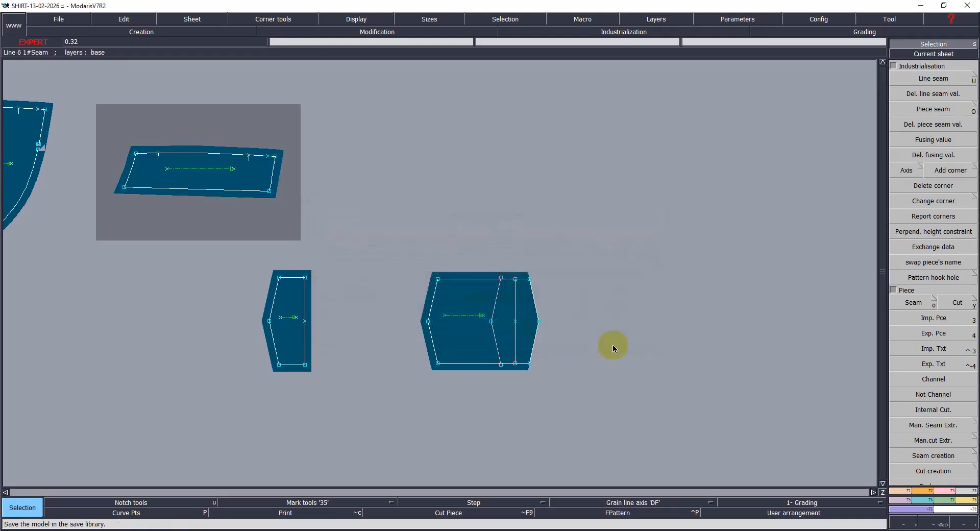
Step: Shift the new chest pocket sheet slightly and arrange the collar and collar band pieces beside the back piece
key(a)
drag(467, 320, 444, 301)
key(j)
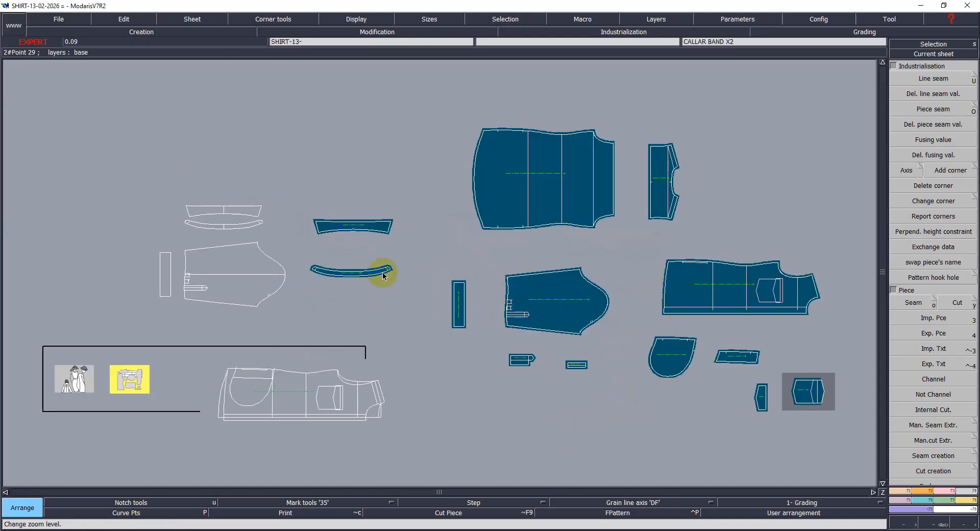
drag(333, 221, 372, 149)
drag(341, 273, 383, 193)
click(538, 187)
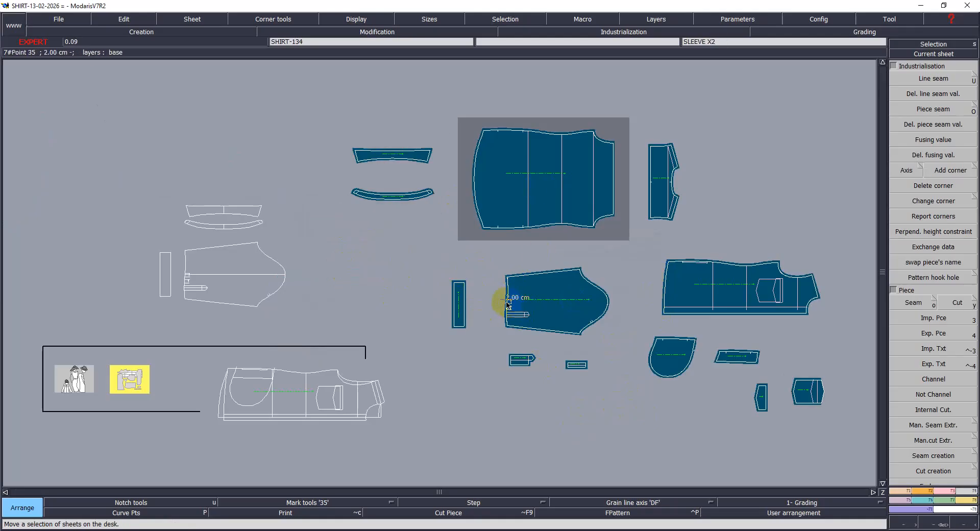
Step: Arrange the sleeve below the back, with the cuff beside it and the two small placket pieces in a row beneath
drag(526, 286, 528, 275)
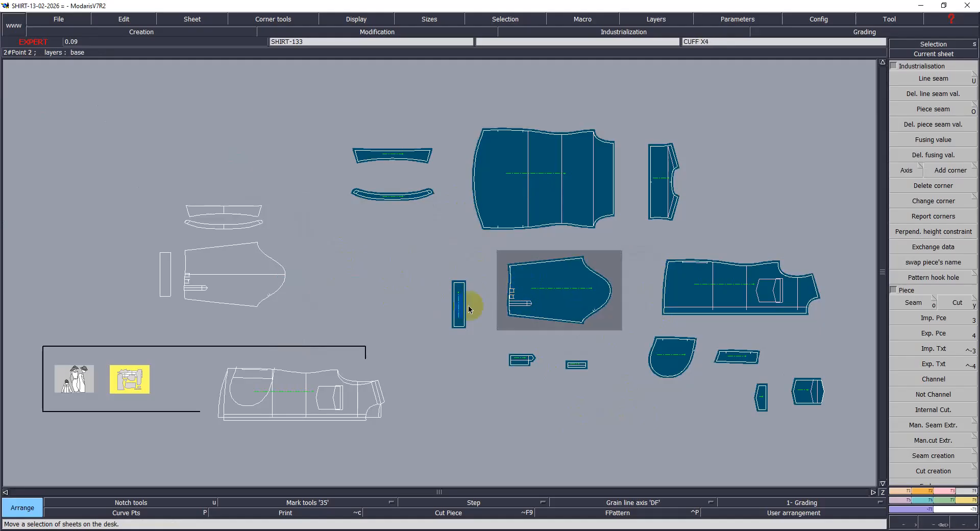
click(452, 278)
click(503, 366)
click(466, 350)
click(582, 373)
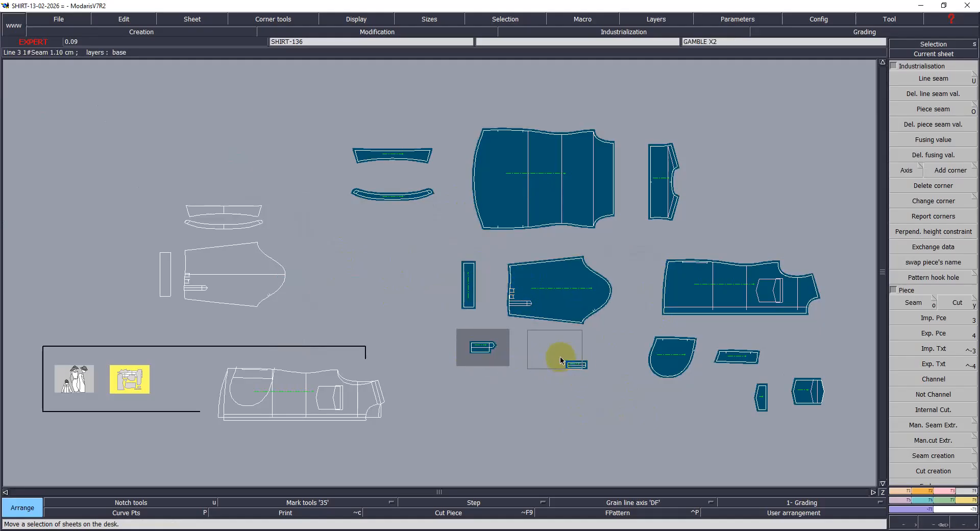
click(526, 341)
Step: Move the front piece closer to the sleeve and place the rounded pocket bag directly beneath the front
click(726, 298)
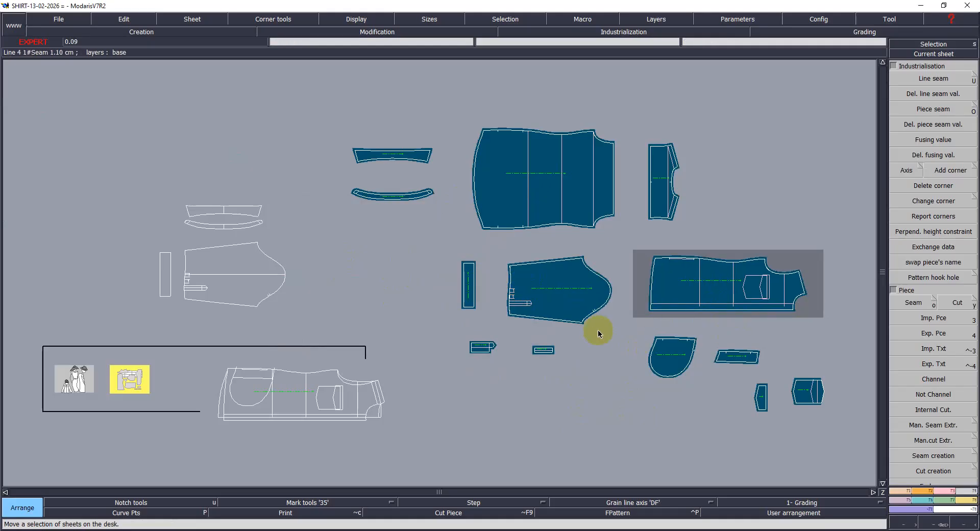
click(663, 359)
click(657, 353)
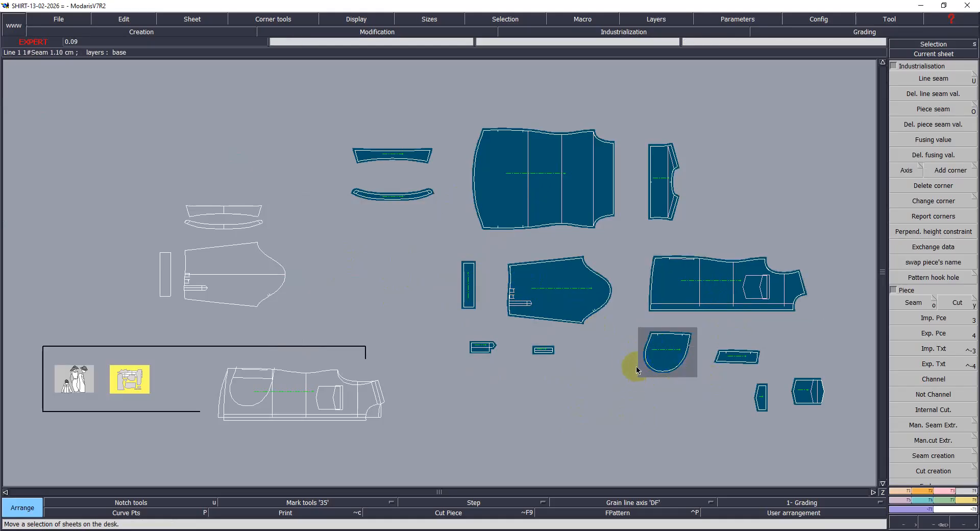
Step: Line up the PKT SEAM X2 piece, the chest pocket and the flap in one row beside the rounded pocket bag
key(z)
drag(581, 231, 847, 435)
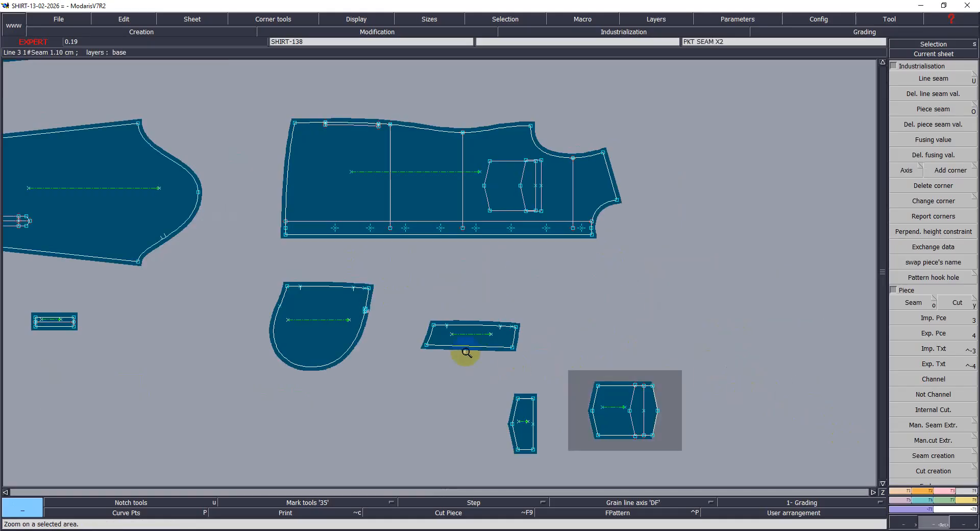
click(466, 352)
key(q)
click(472, 335)
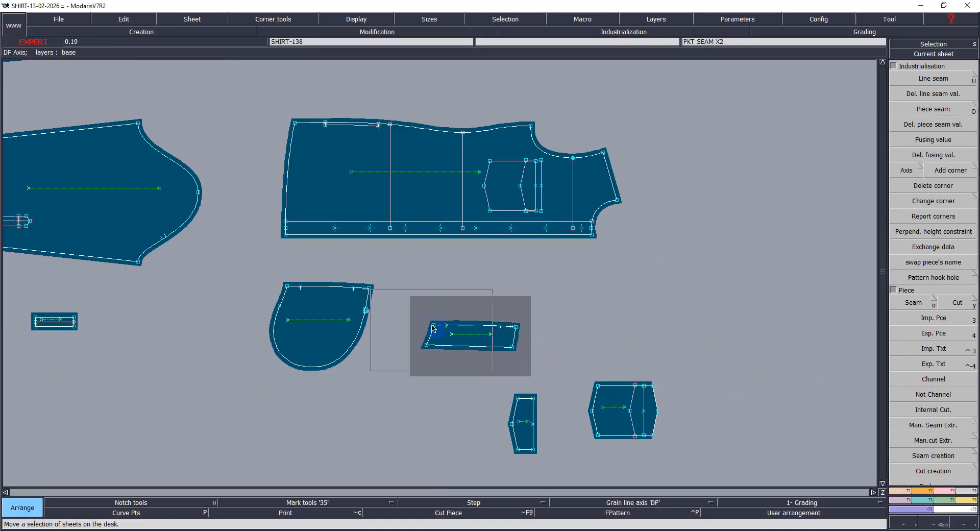
click(443, 306)
click(569, 409)
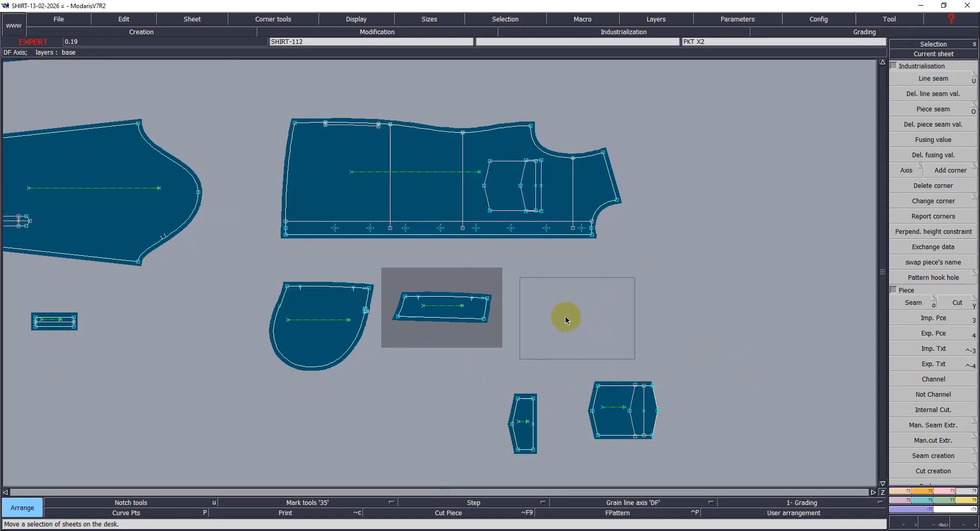
click(565, 316)
click(539, 388)
click(688, 316)
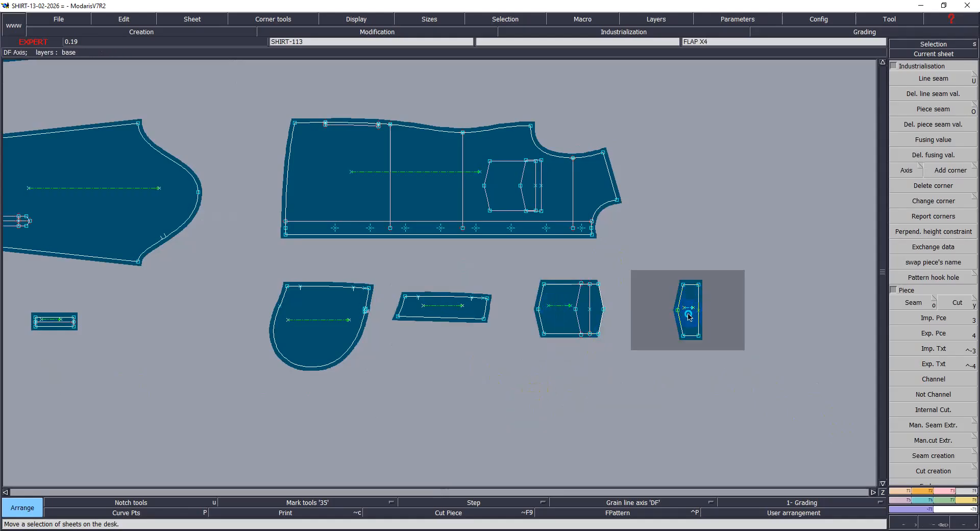
Step: Merge the outline segments that meet at the small jog in the side seam line of the PKT BAG X4 piece
click(566, 291)
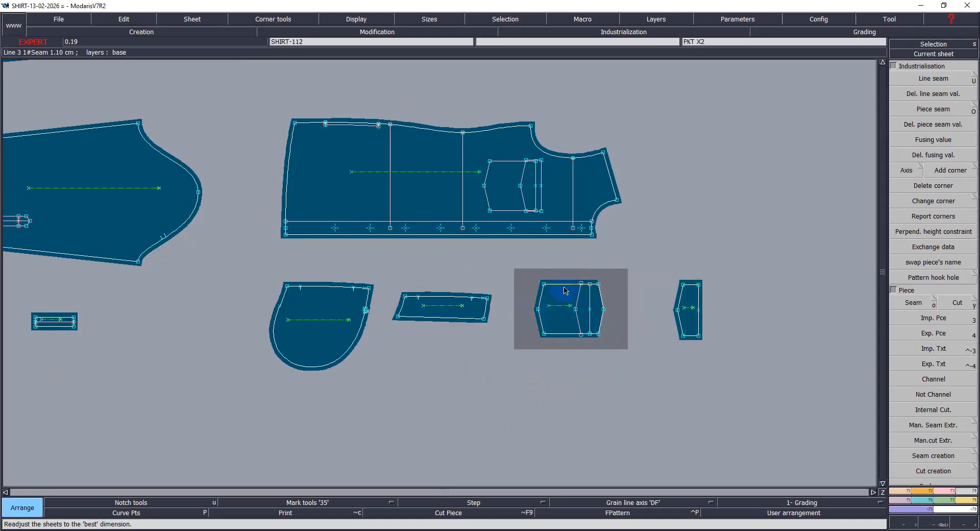
key(Return)
click(315, 263)
click(382, 336)
click(498, 277)
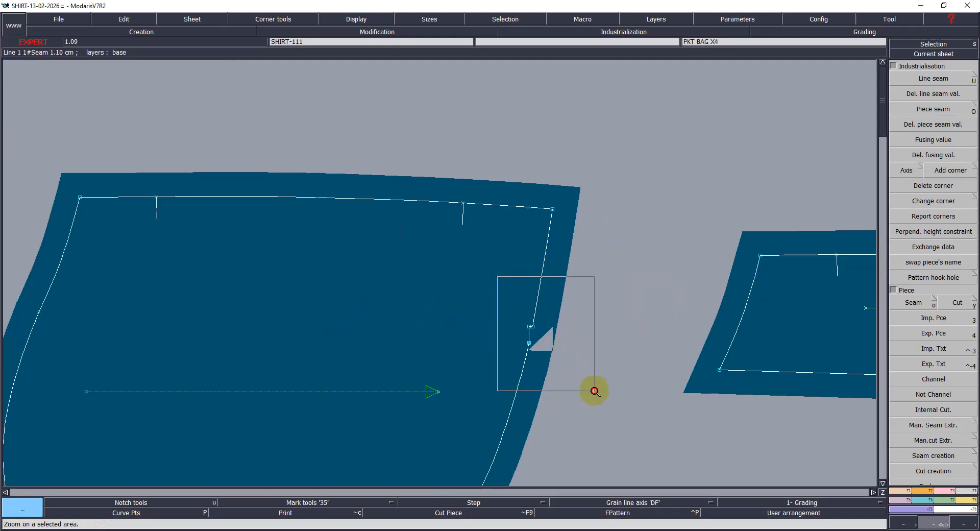
click(595, 391)
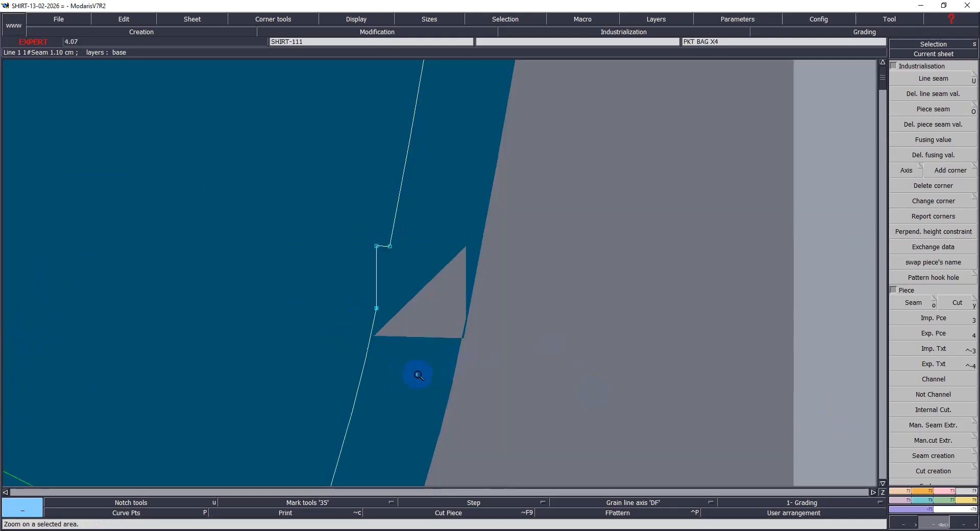
key(m)
click(376, 248)
click(387, 248)
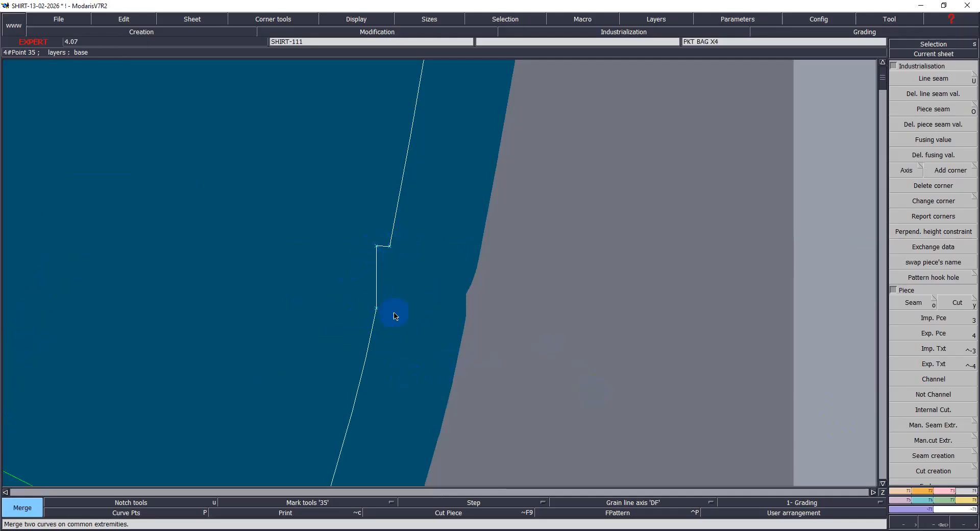
Step: Delete the leftover jog corner from the pocket bag's seam line so that the side runs as one smooth curve
key(Delete)
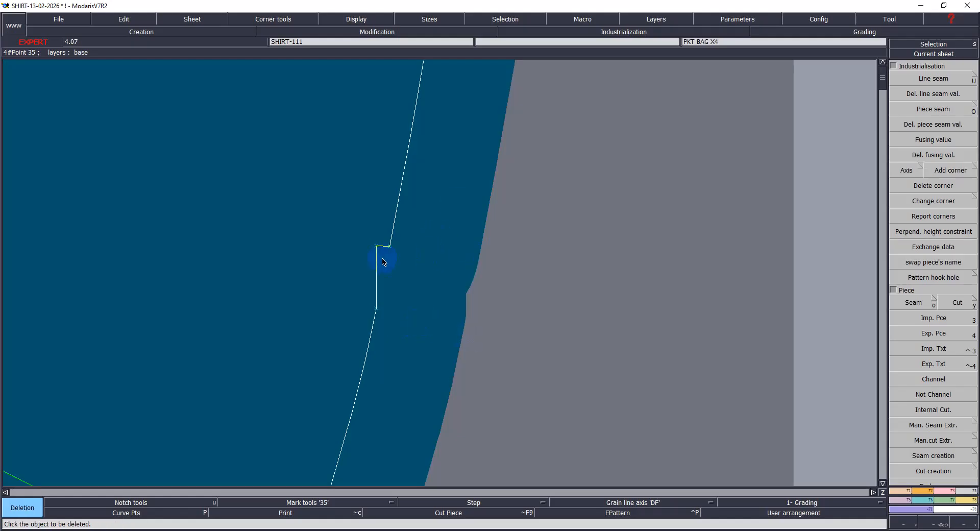
click(384, 252)
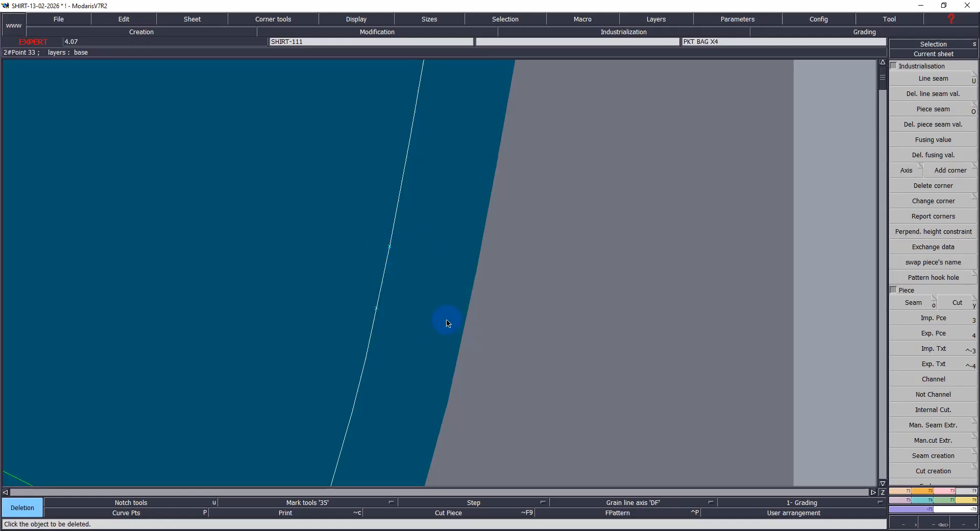
key(Home)
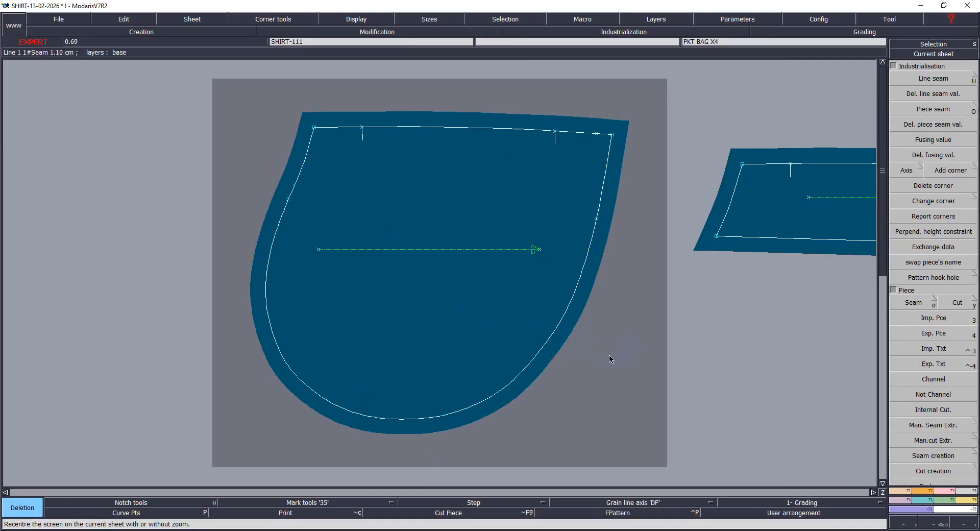
Step: Frame all the arranged production pieces and save the shirt model to the save library
key(j)
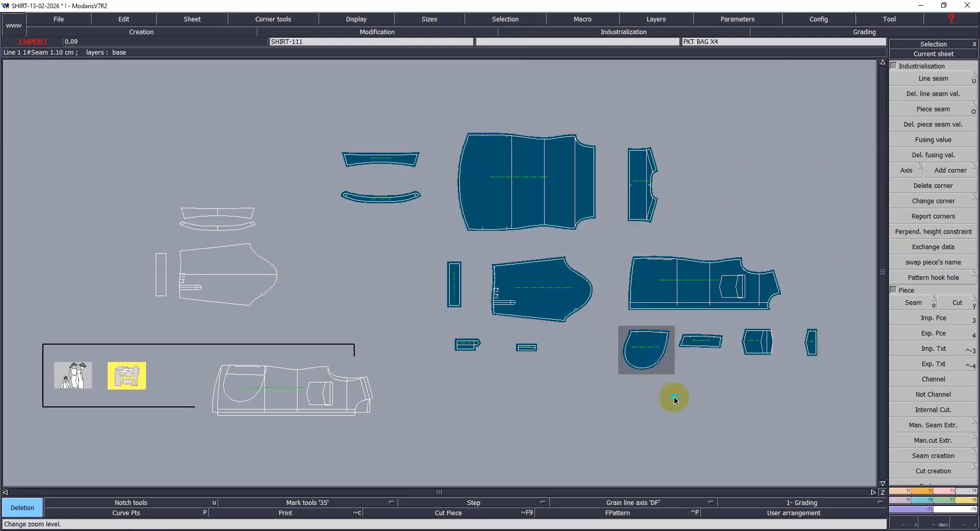
key(z)
click(326, 94)
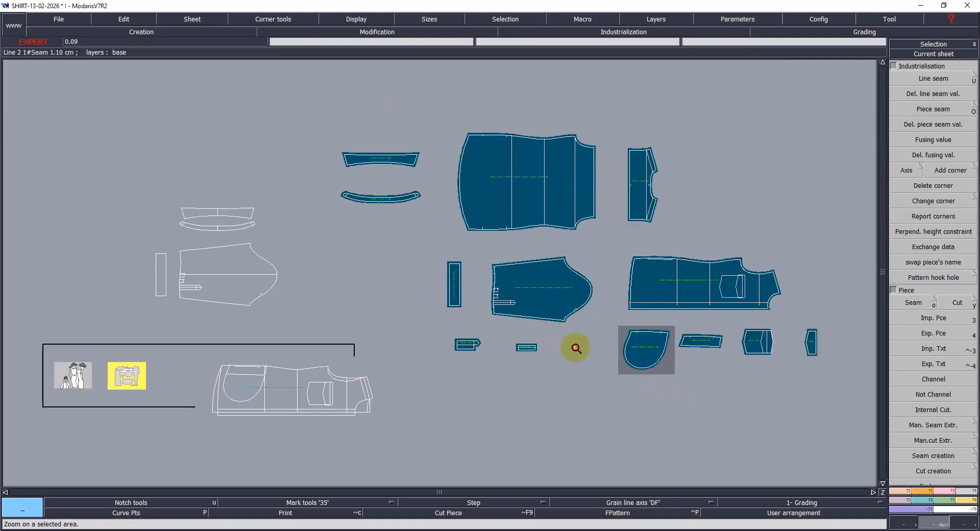
click(829, 402)
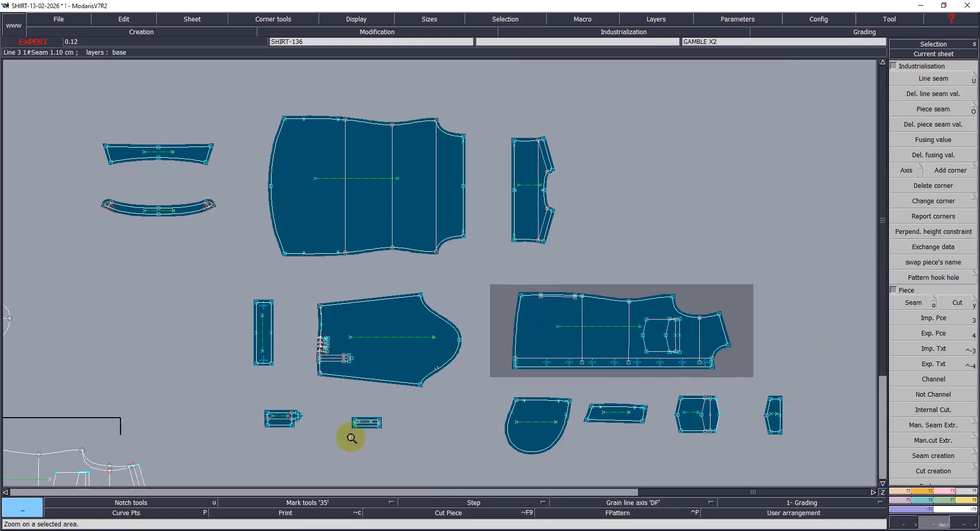
key(ctrl+s)
click(442, 328)
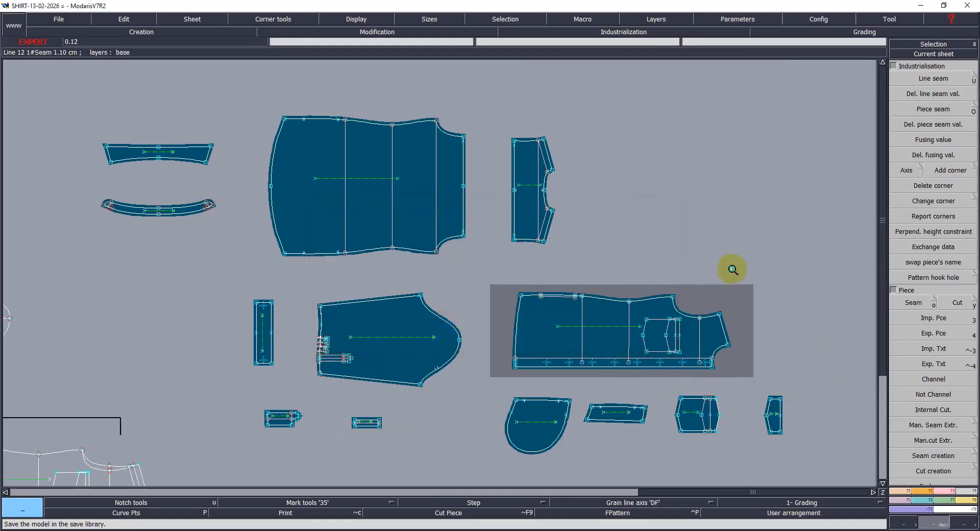